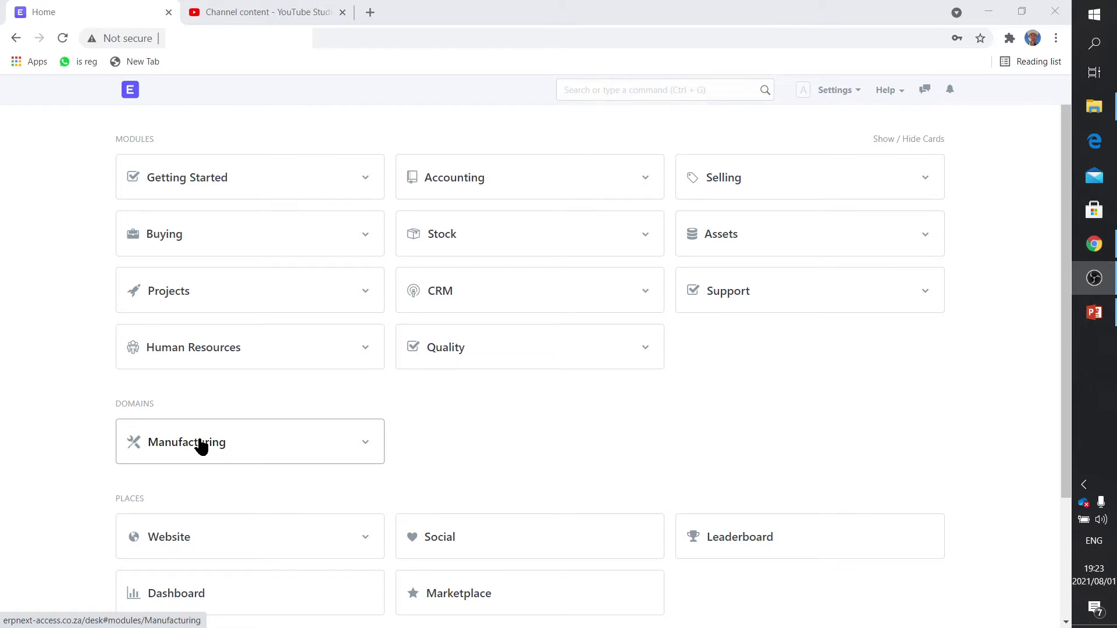
Step: Review the Workstation, Operation and Routing lists in the Manufacturing module
left_click(200, 444)
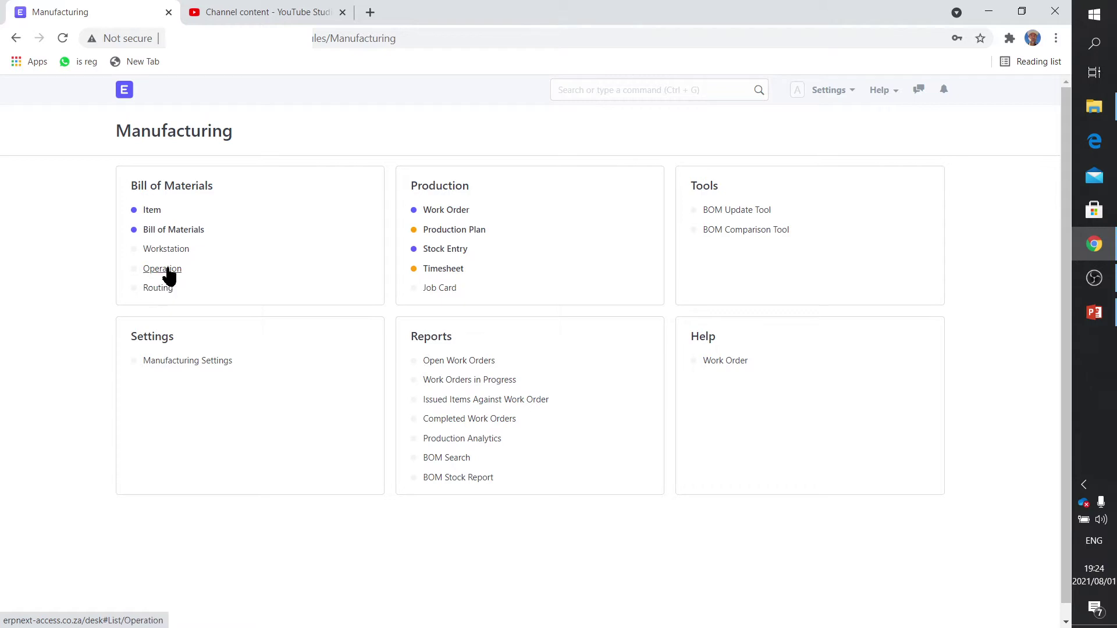
left_click(168, 249)
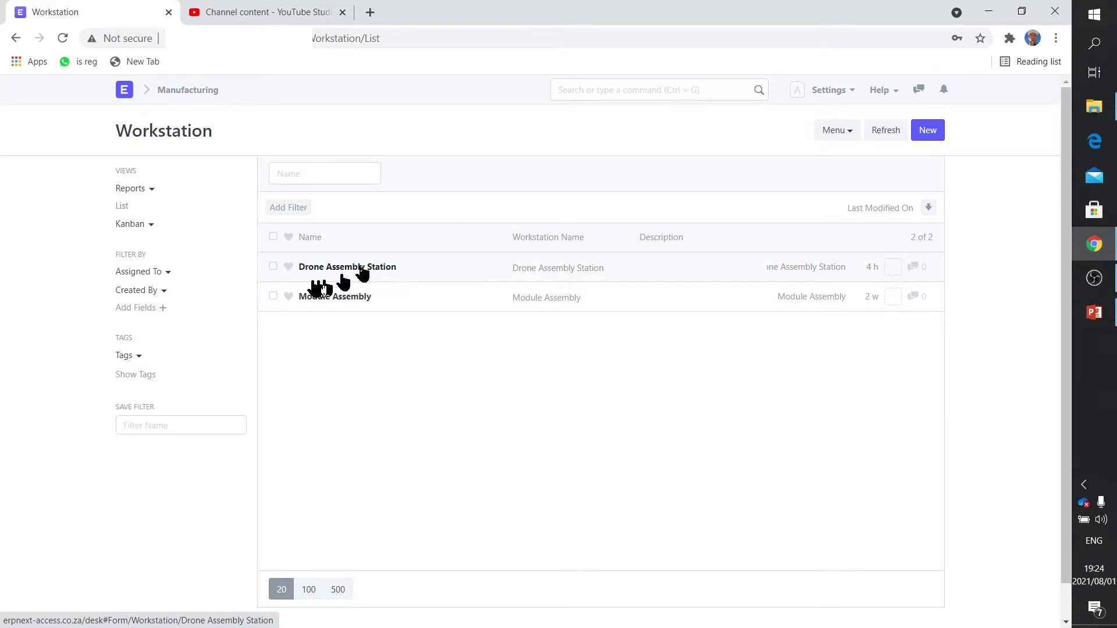
left_click(184, 91)
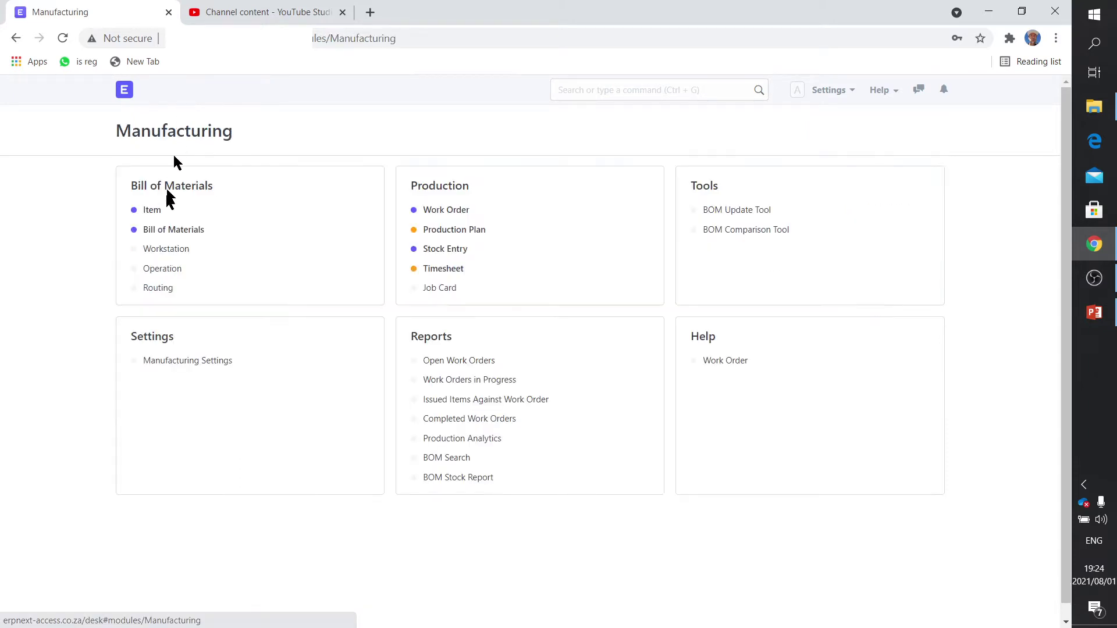
left_click(164, 268)
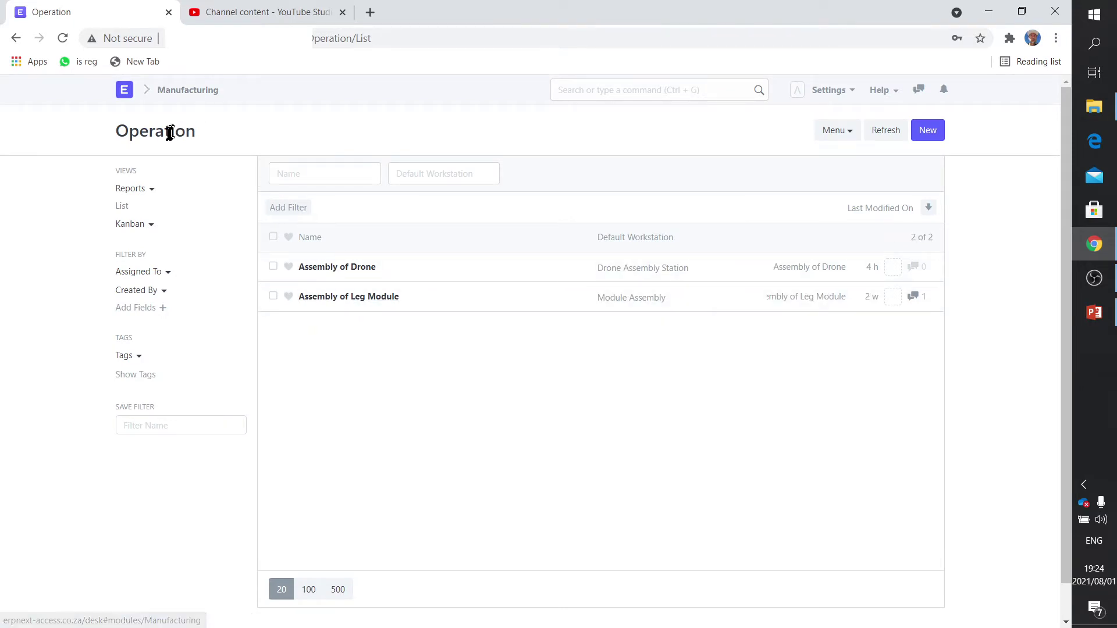
left_click(178, 90)
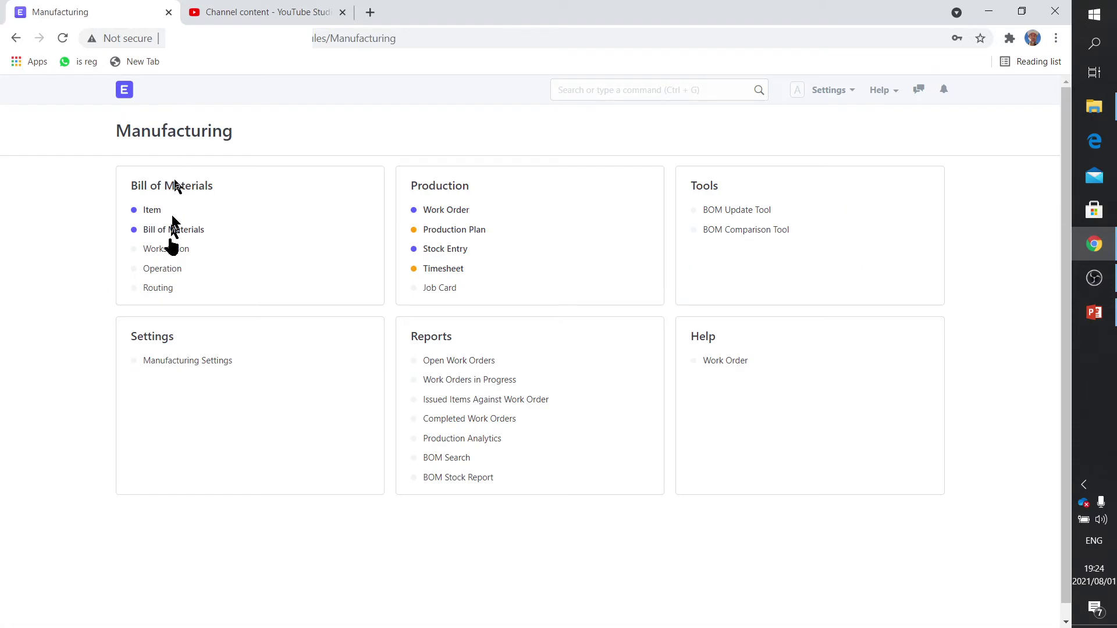
left_click(162, 288)
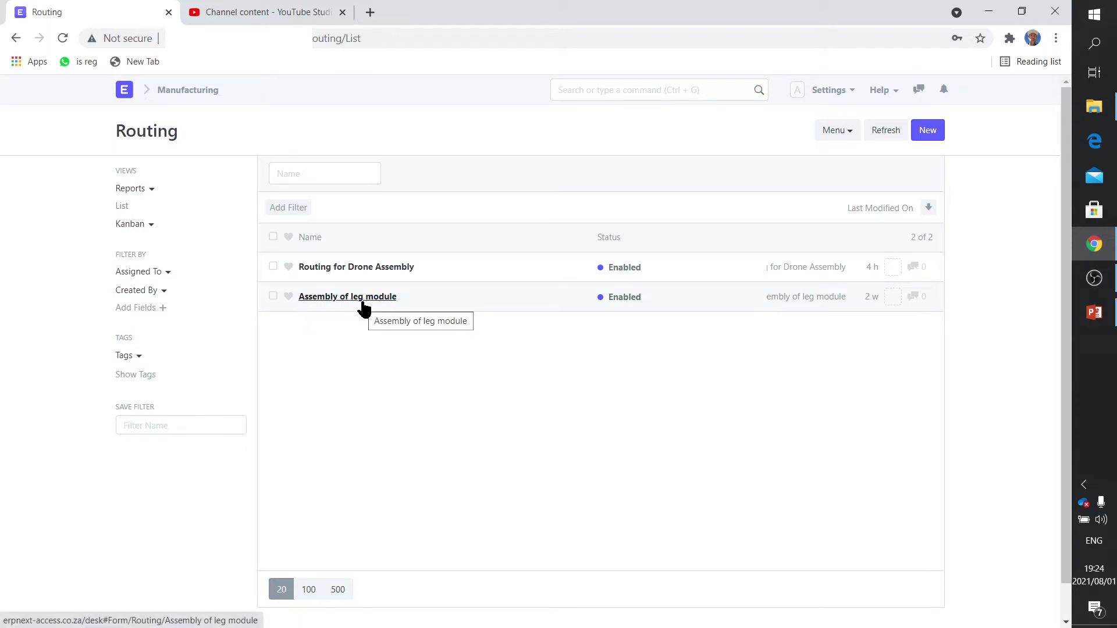
Step: Open the bill of materials BOM-SKU00001-001 in Manufacturing and review its item, currency and operations sections
left_click(184, 93)
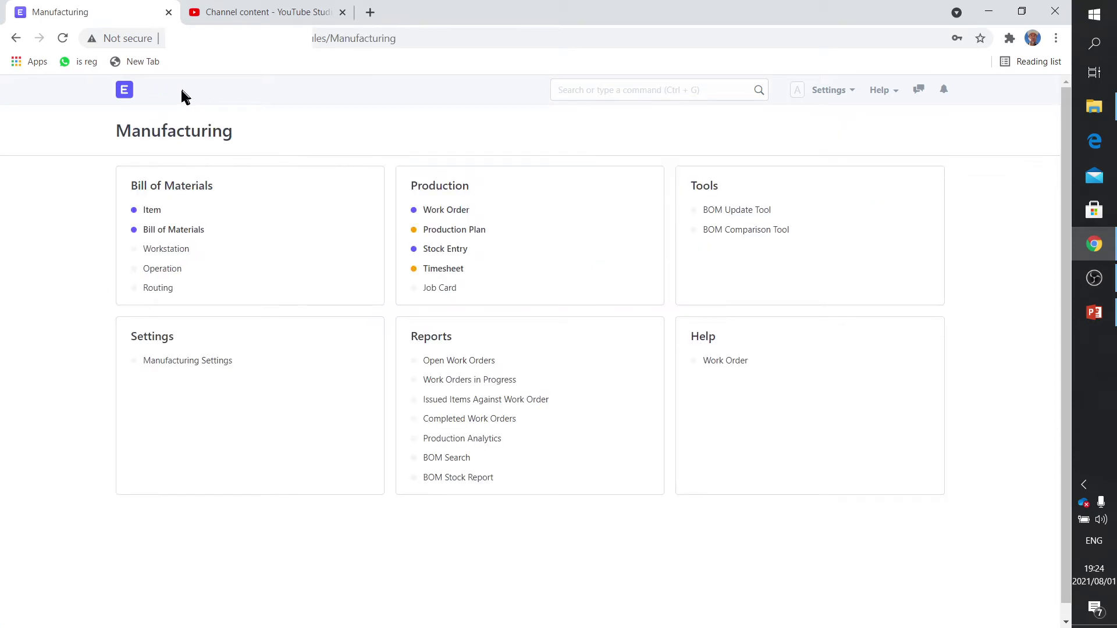
left_click(171, 233)
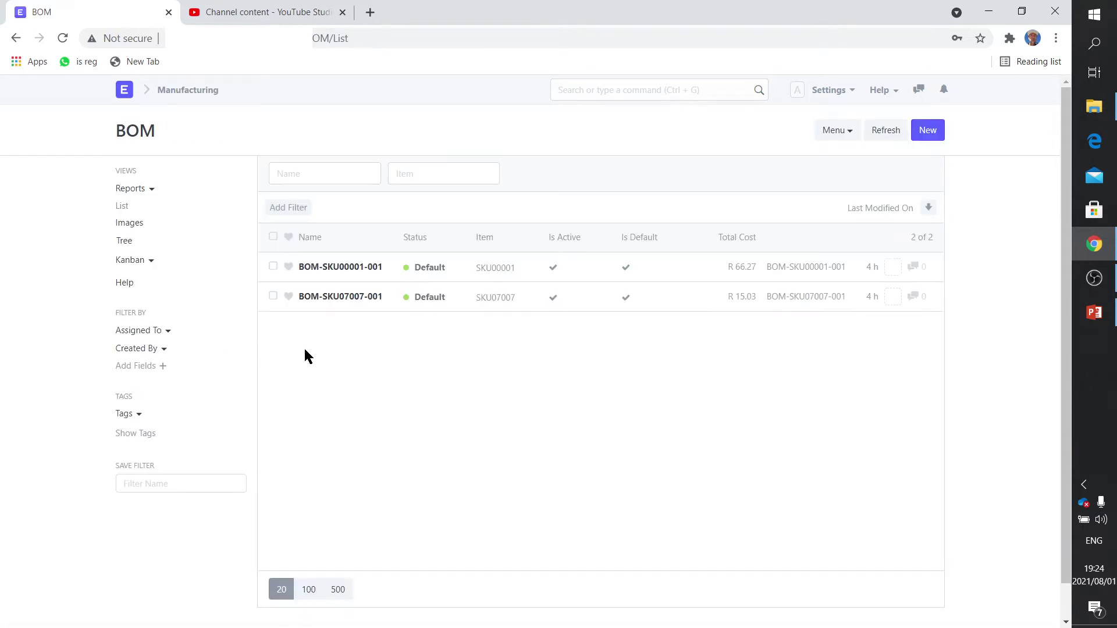
left_click(356, 269)
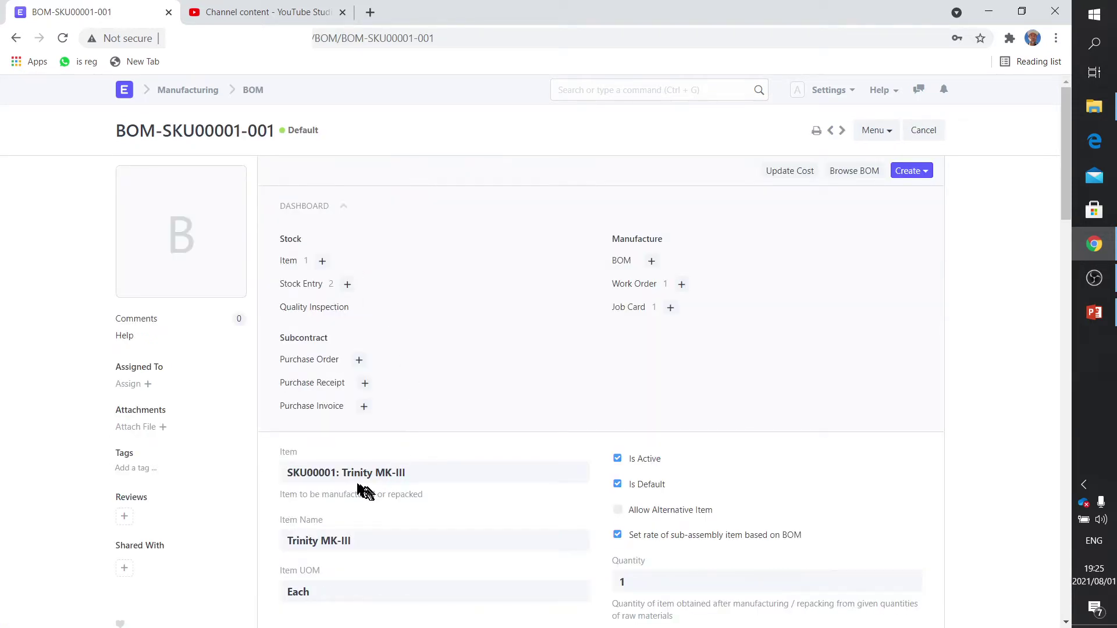
mouse_move(399, 481)
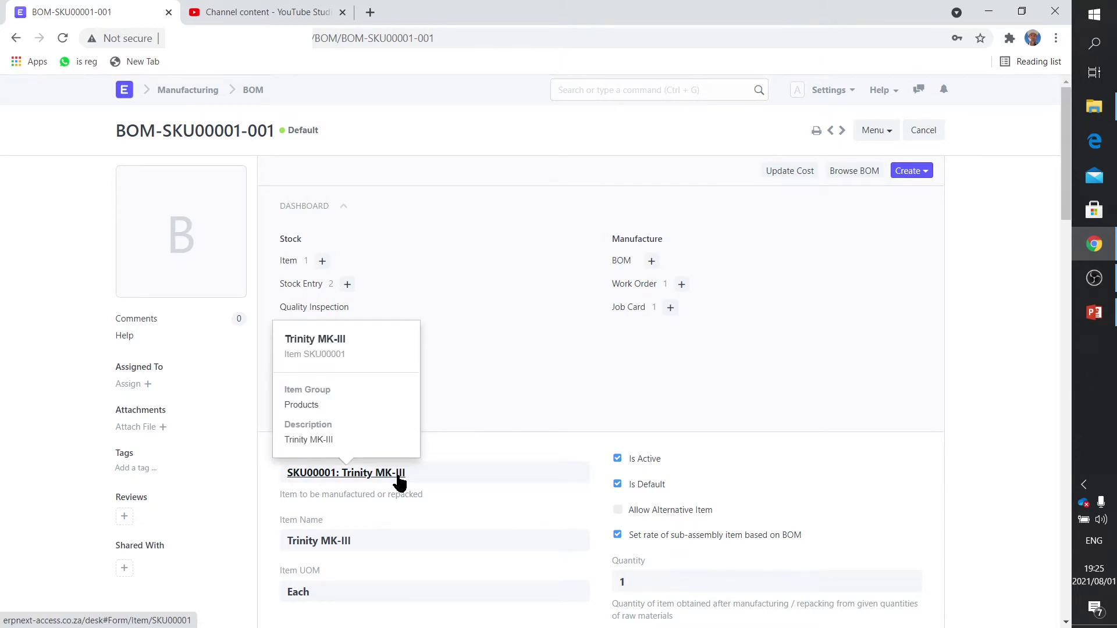
scroll(399, 481, "down", 3)
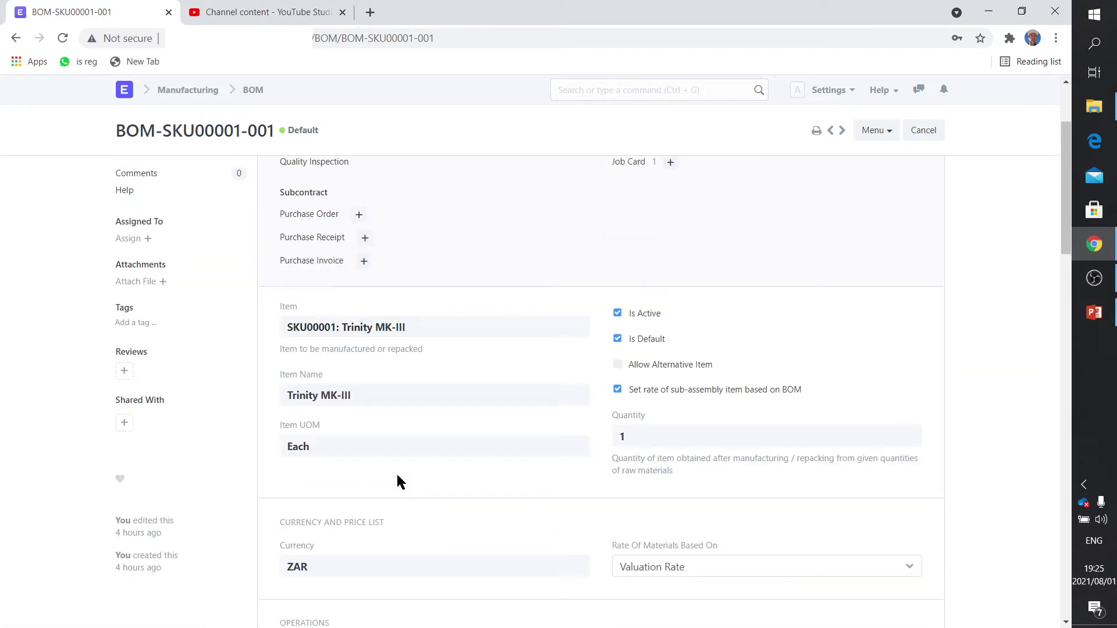
scroll(398, 477, "down", 2)
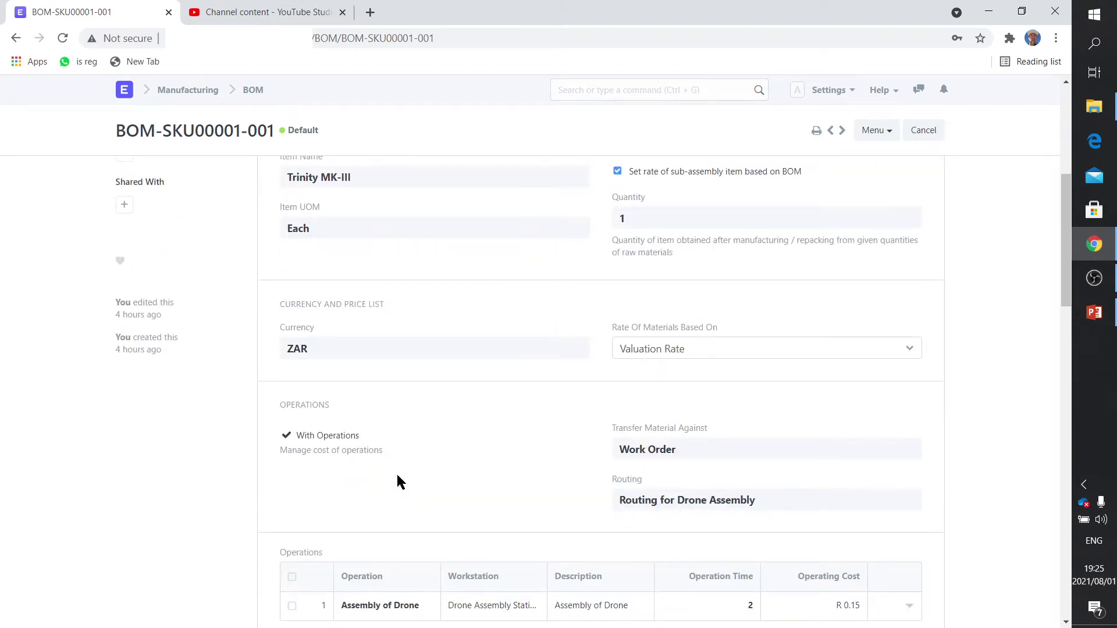
scroll(399, 482, "down", 1)
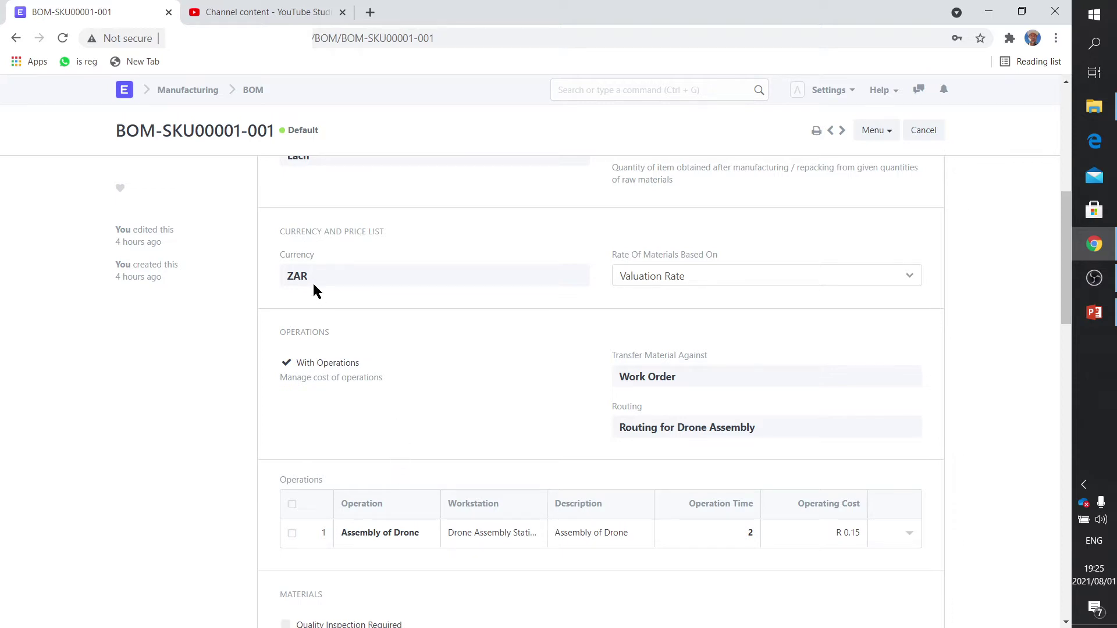
Step: View the leg module's bill of materials, BOM-SKU07007-001, and return to the BOM list
left_click(194, 93)
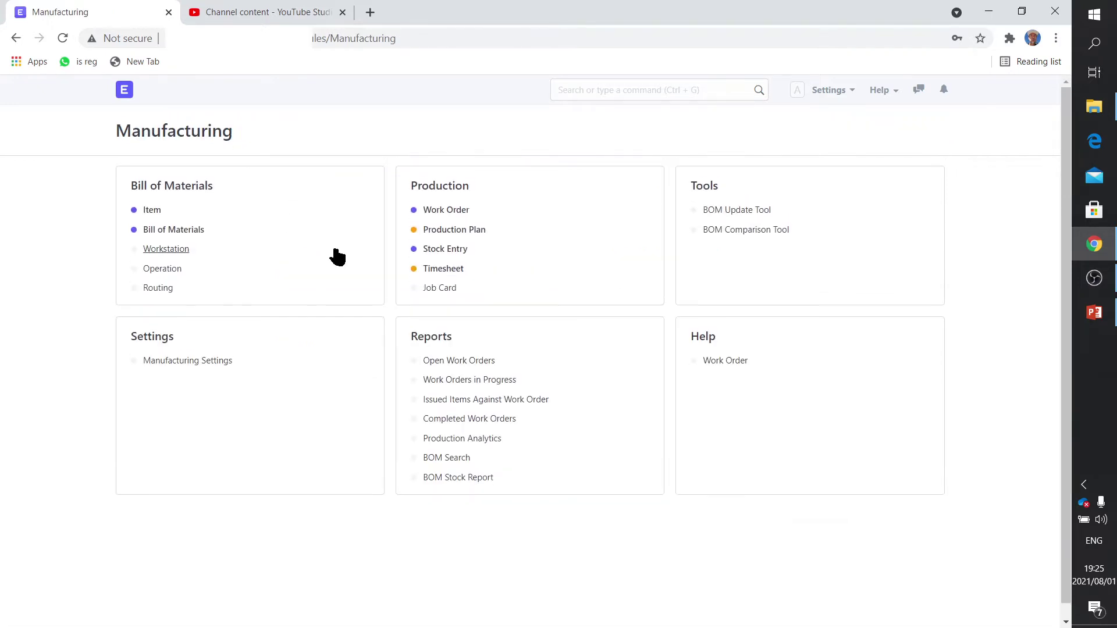
left_click(182, 230)
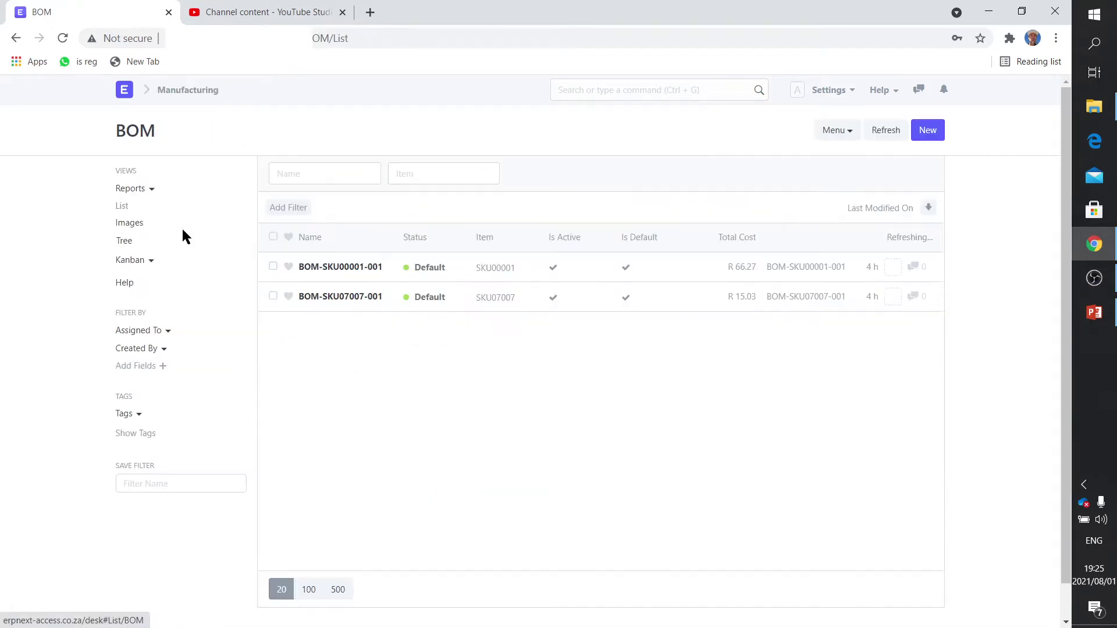
left_click(330, 297)
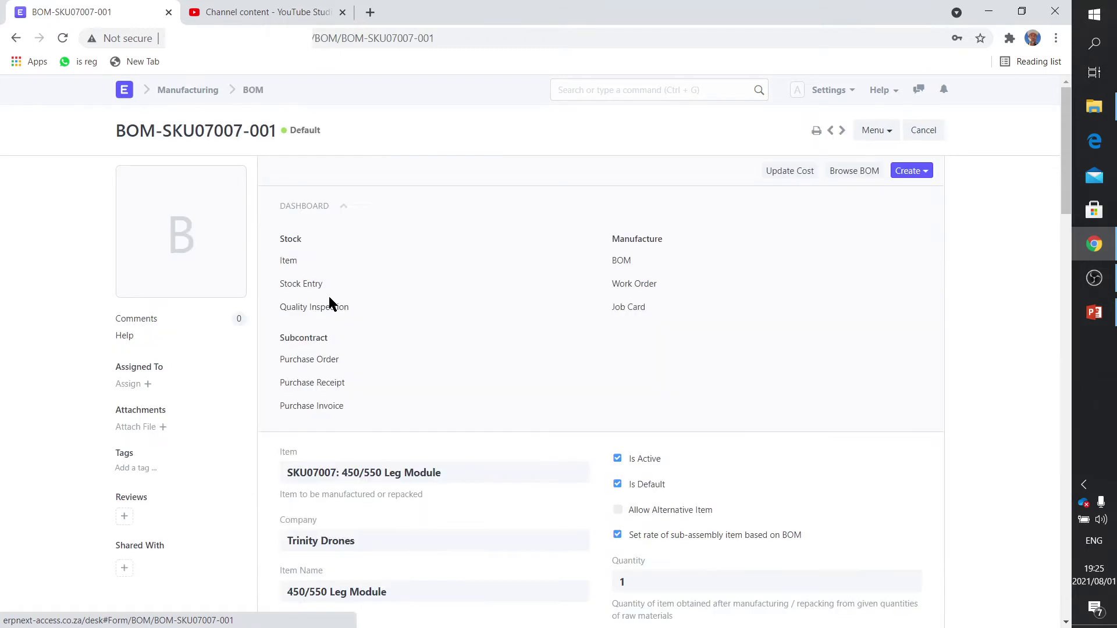
scroll(381, 415, "down", 1)
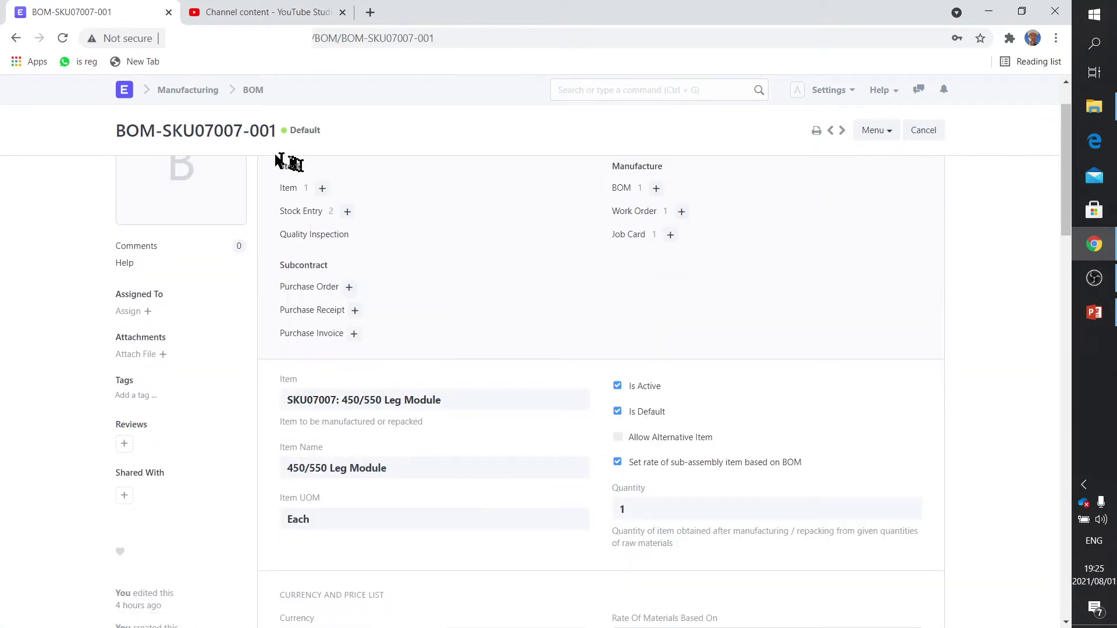
left_click(188, 92)
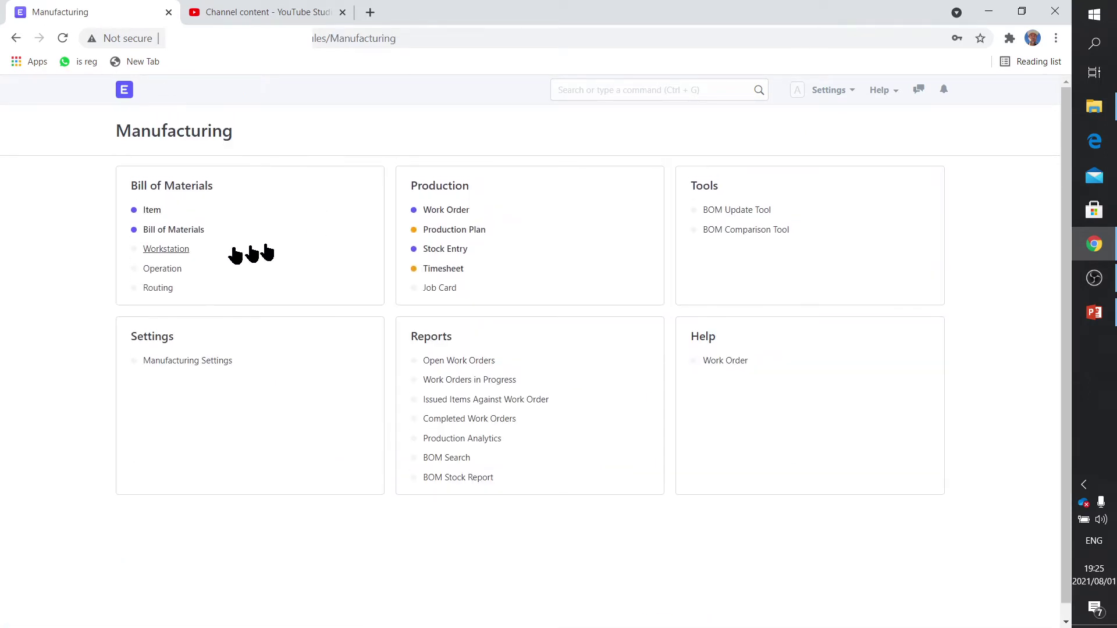
left_click(190, 231)
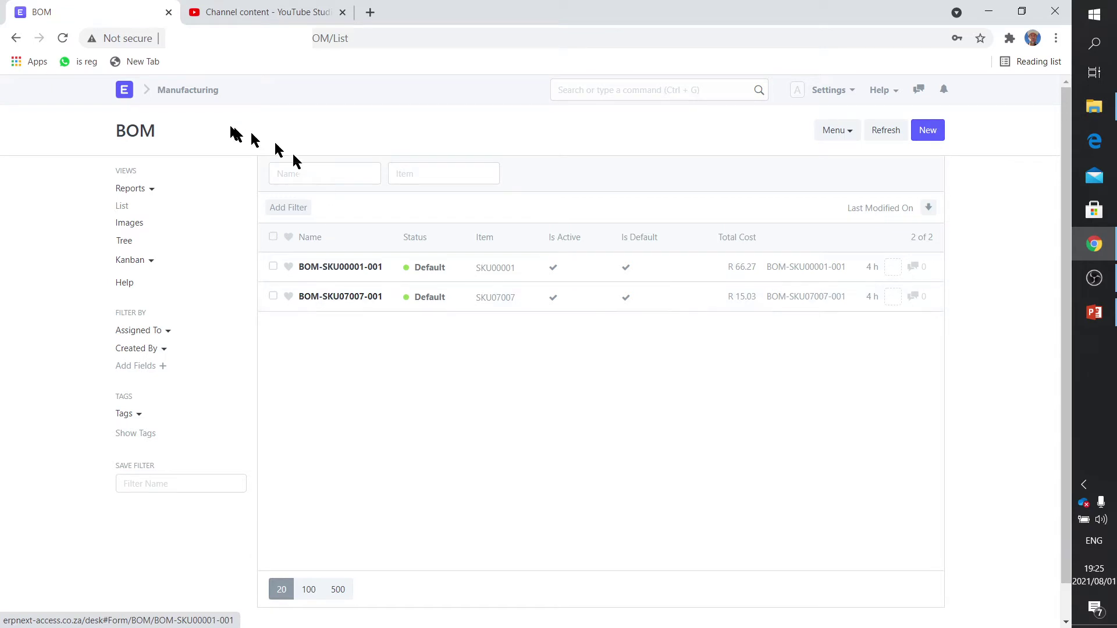
Step: Open the Item list from the Buying module and clear its Raw Material item group filter
left_click(124, 89)
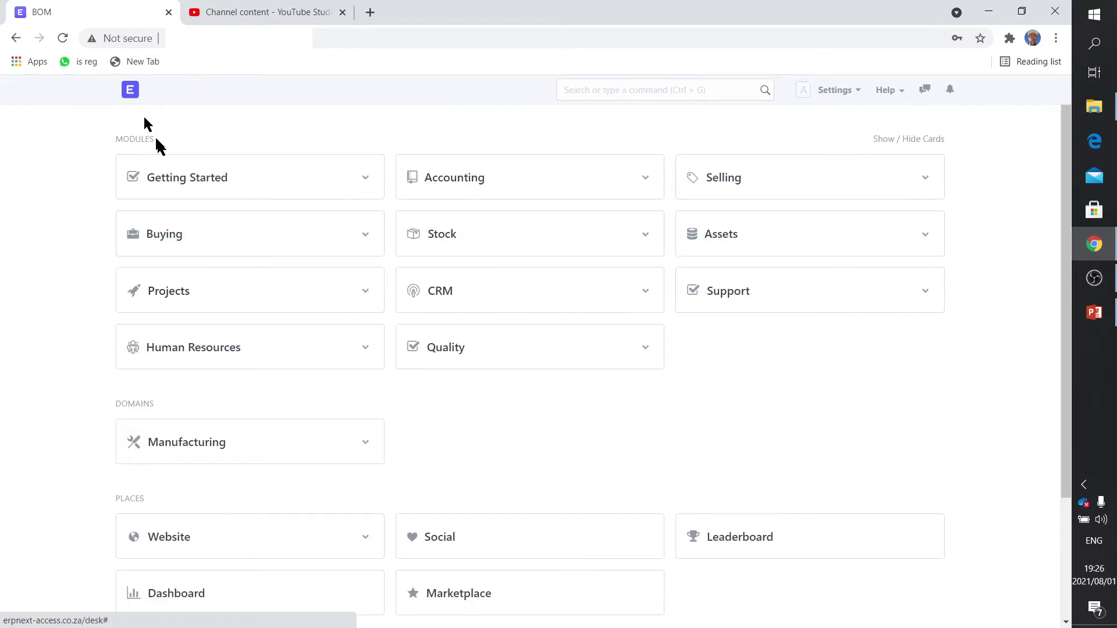
left_click(170, 239)
left_click(428, 211)
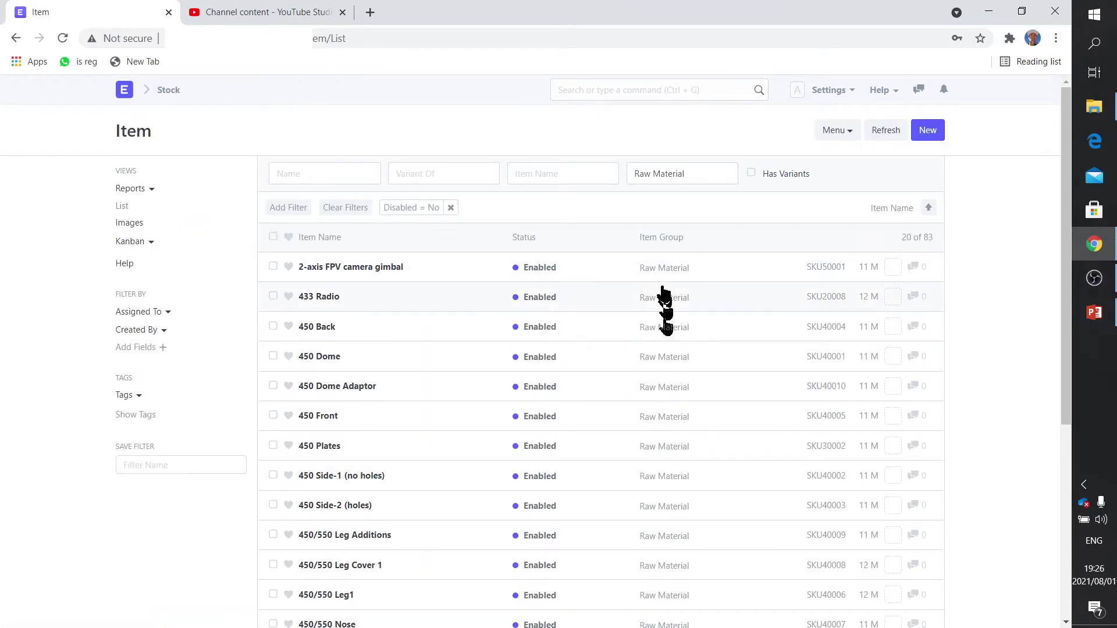
left_click(691, 175)
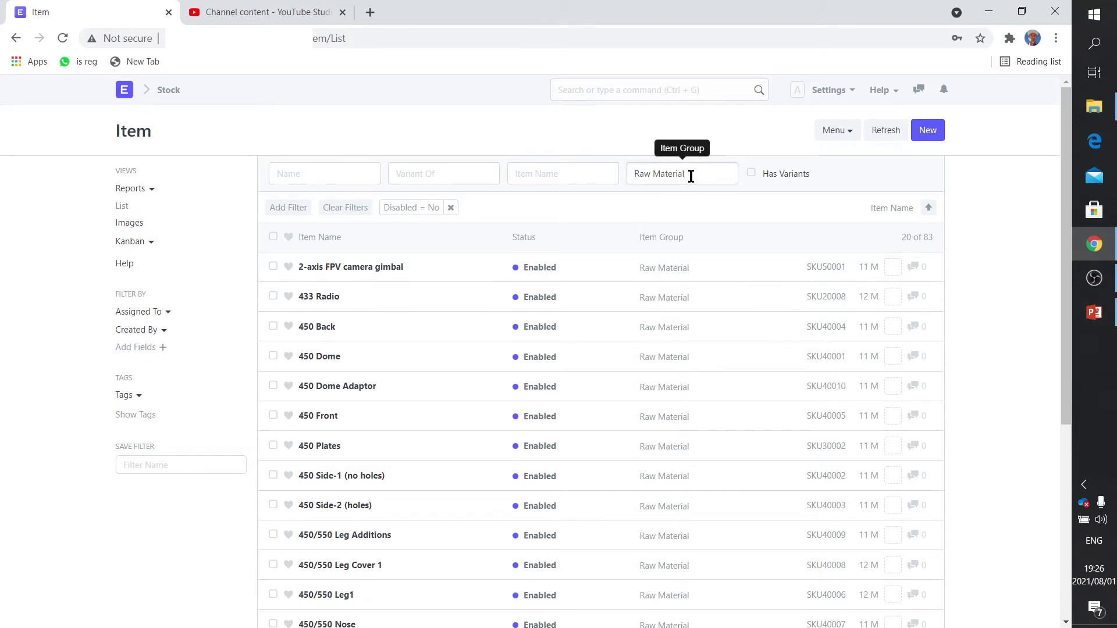
key("BackSpace")
key("BackSpace")
key("BackSpace")
key("BackSpace")
key("BackSpace")
key("BackSpace")
key("BackSpace")
key("BackSpace")
key("BackSpace")
key("BackSpace")
key("BackSpace")
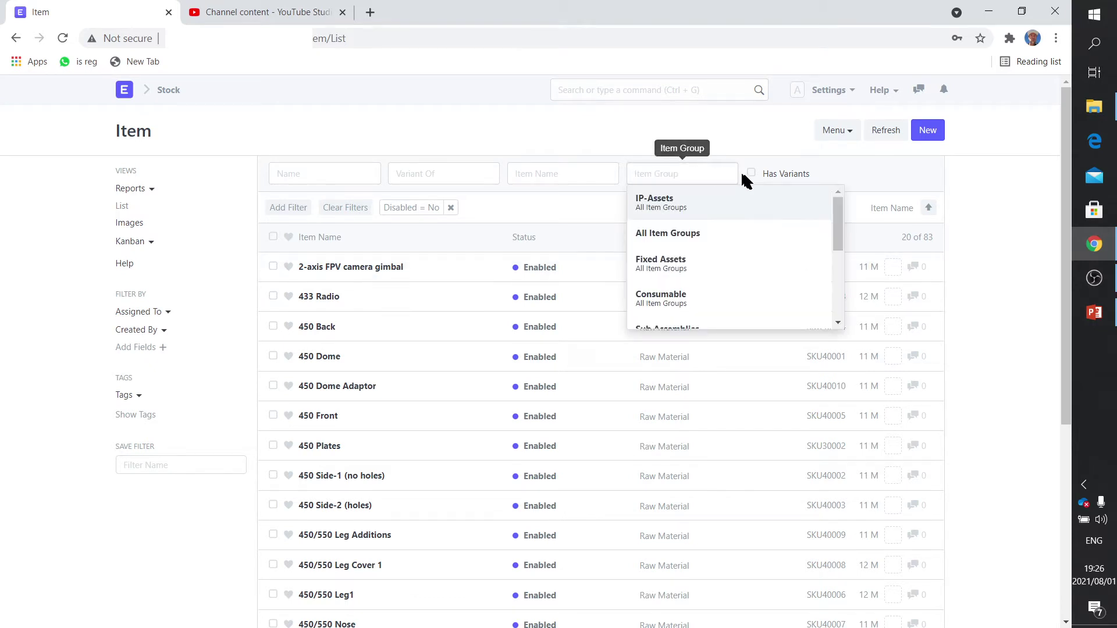
left_click(890, 175)
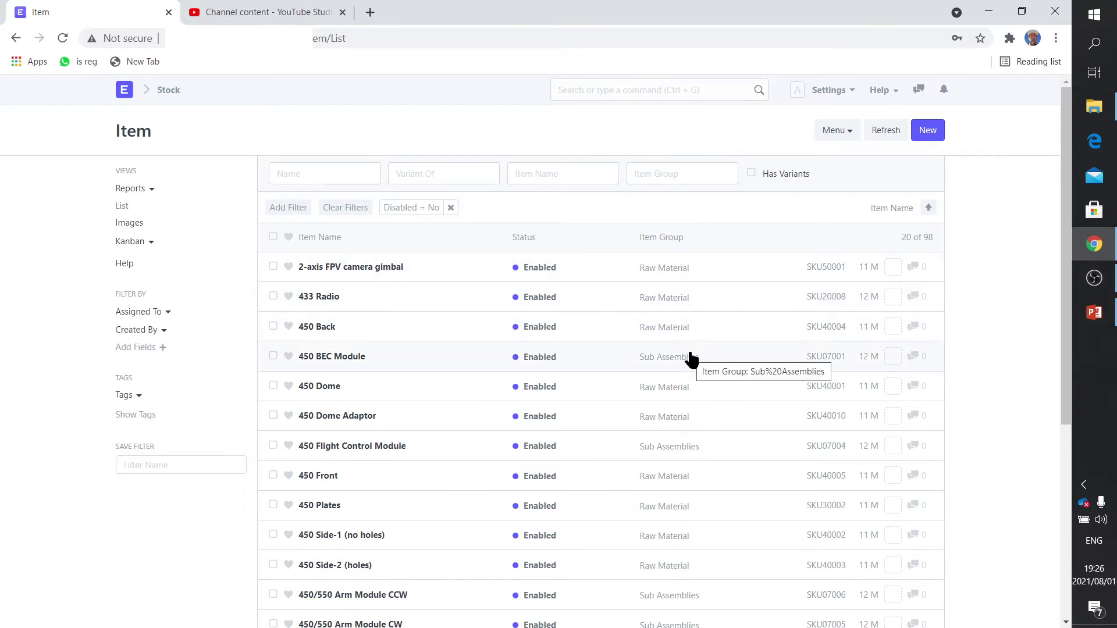
Step: Filter the Item list by the Sub Assemblies item group
left_click(673, 175)
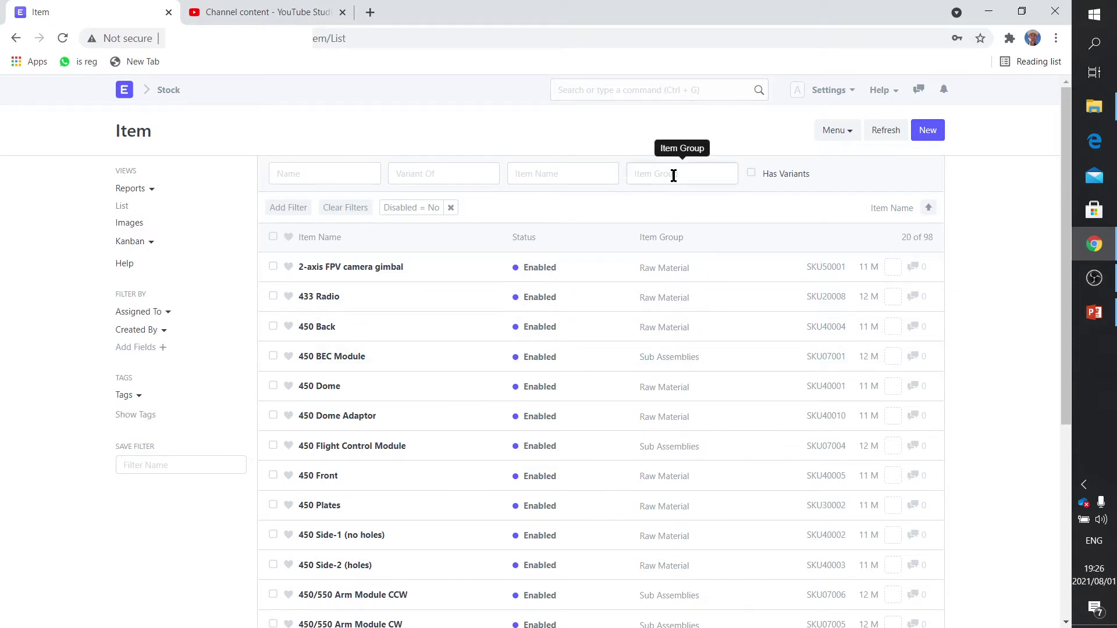
type("sub")
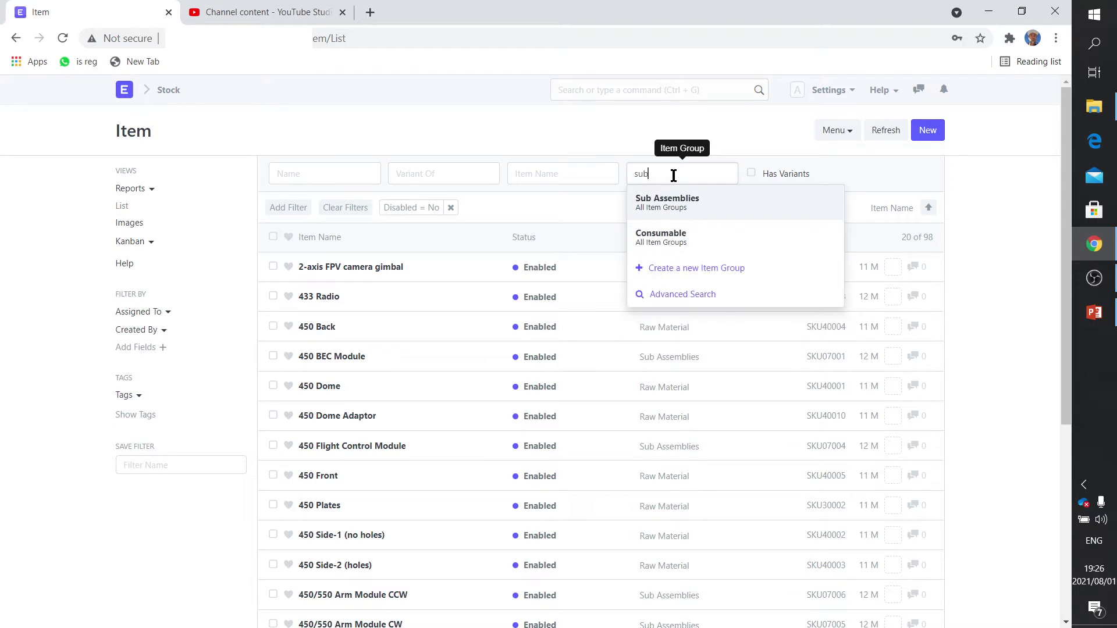
left_click(687, 200)
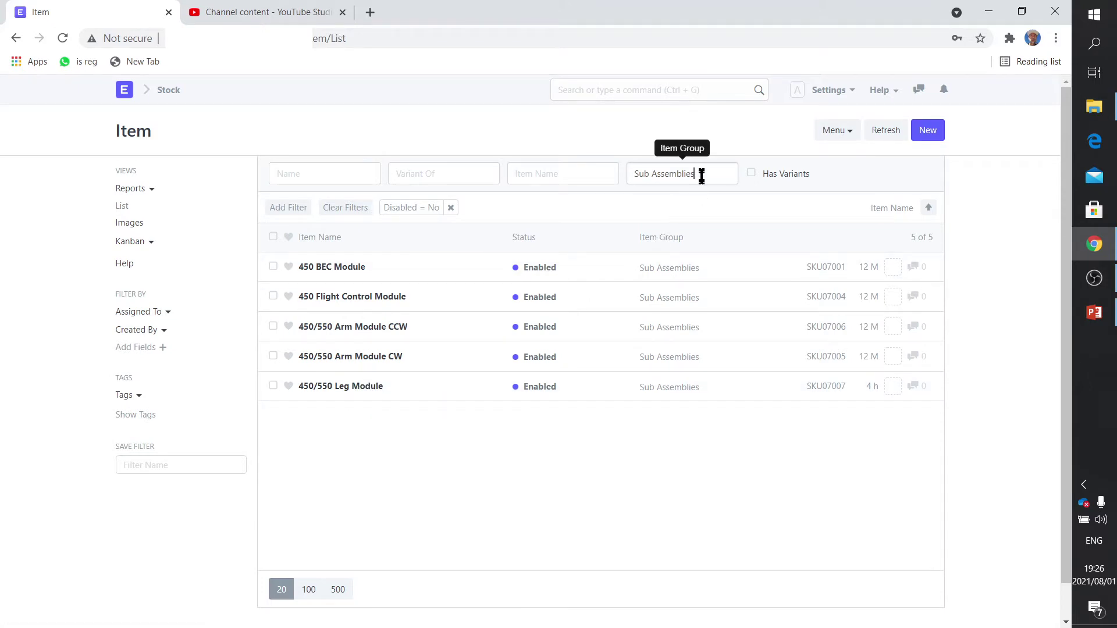
Step: Change the Item list's item group filter to Products and look at the finished product entry
left_click_drag(700, 175, 612, 175)
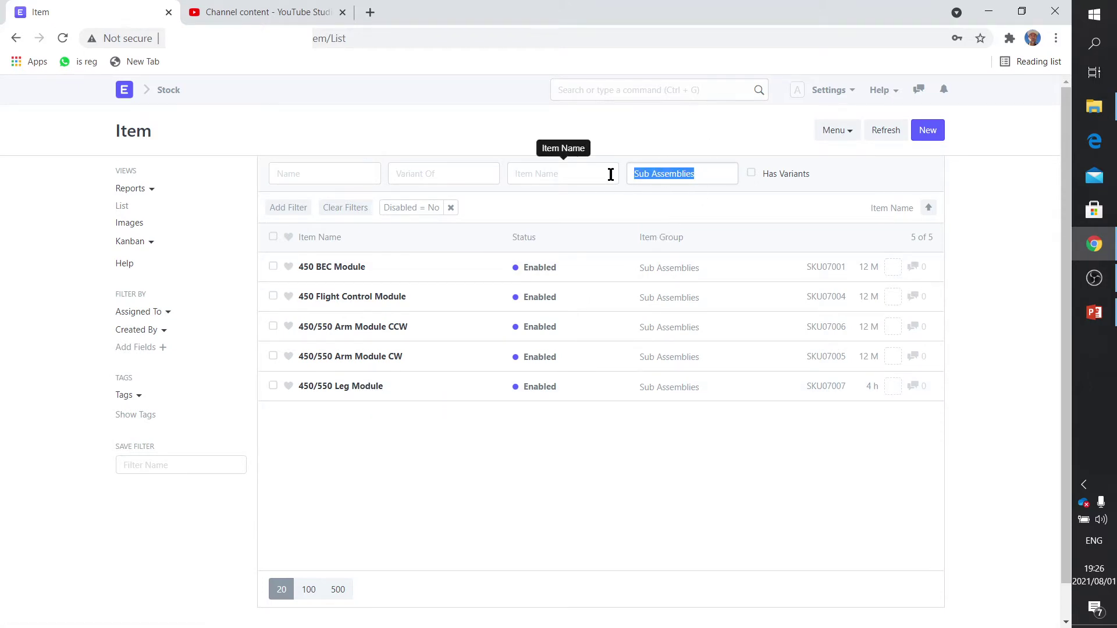
type("prod")
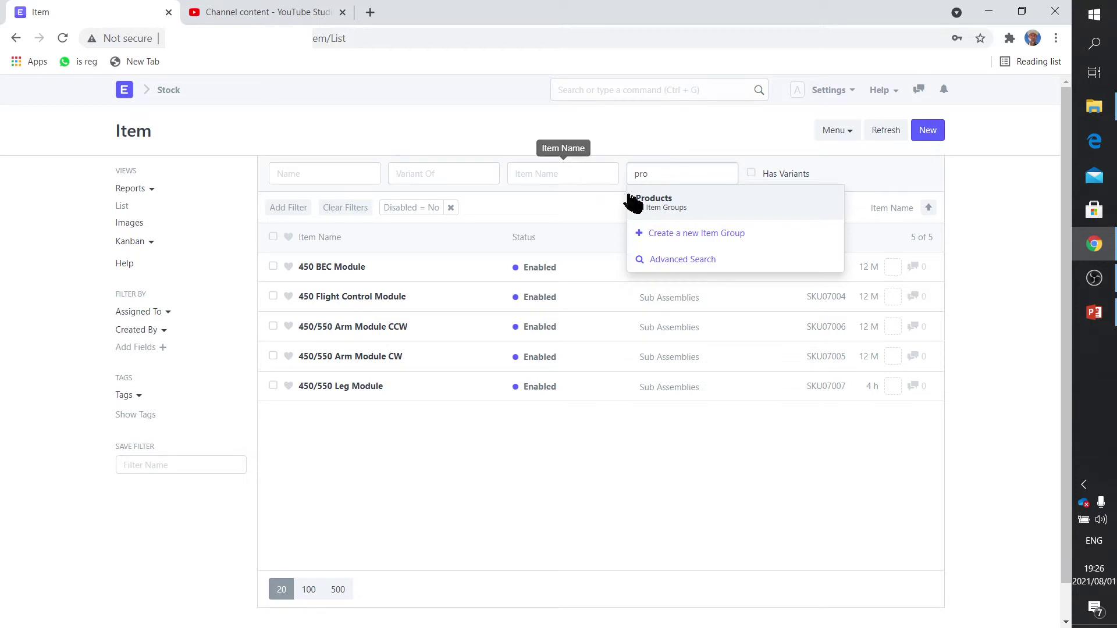
left_click(640, 199)
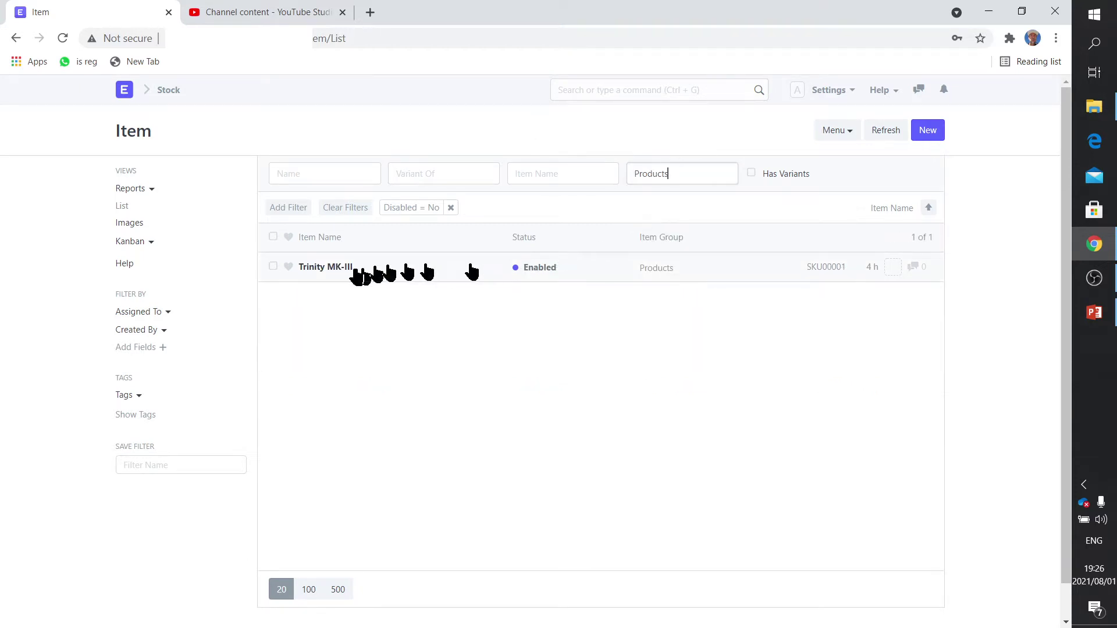
mouse_move(341, 281)
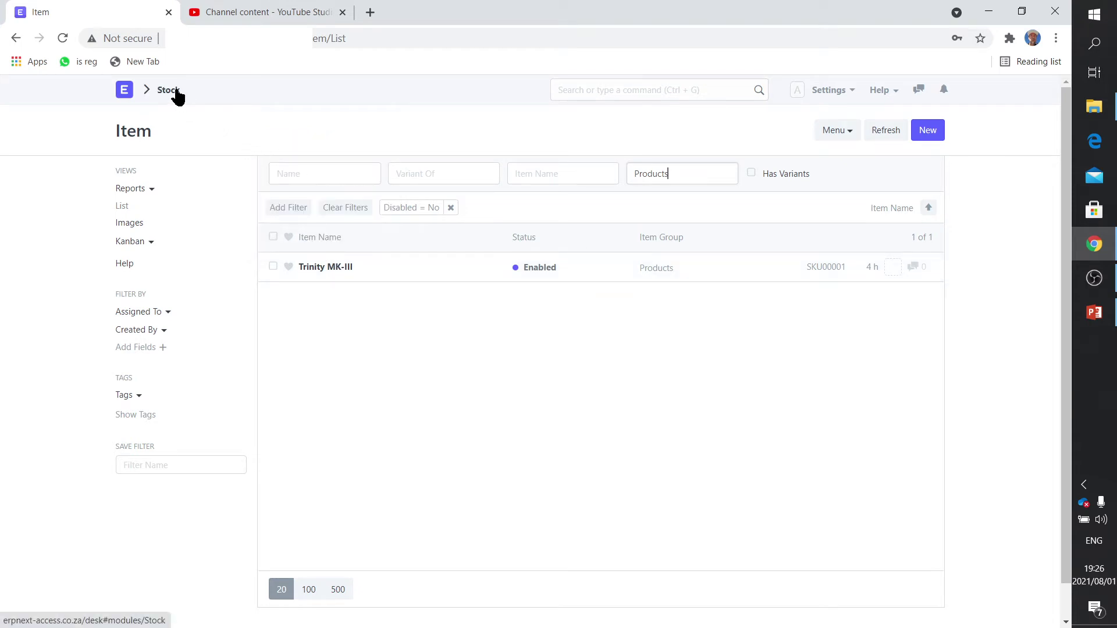
Step: Return to the Manufacturing BOM list and open BOM-SKU00001-001 to view its item details
left_click(126, 92)
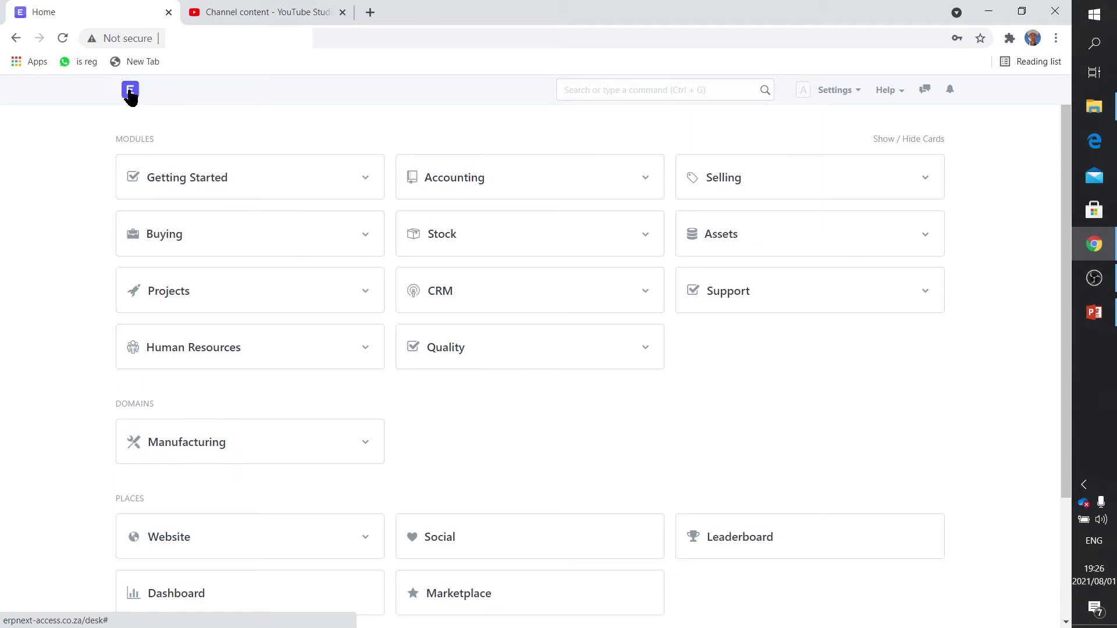
left_click(208, 445)
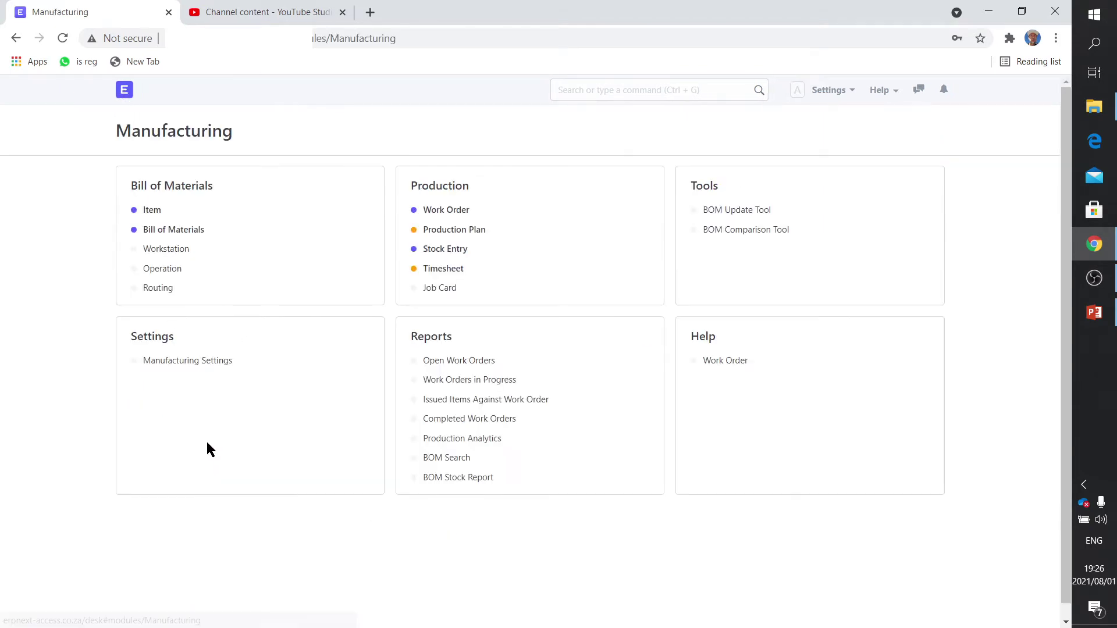
left_click(165, 231)
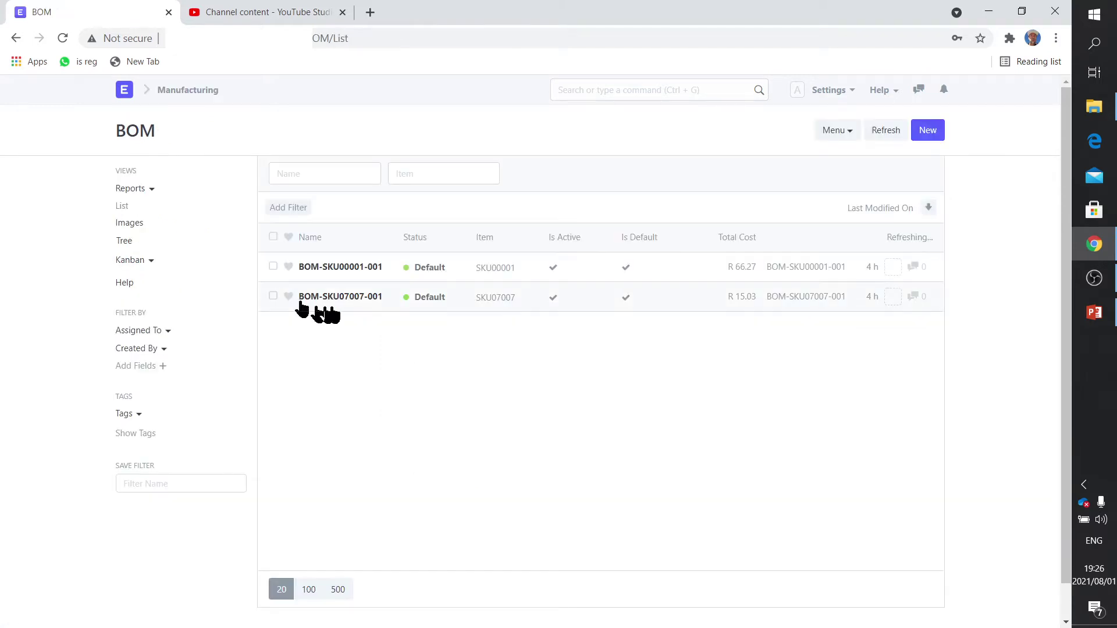
left_click(335, 268)
scroll(513, 494, "down", 1)
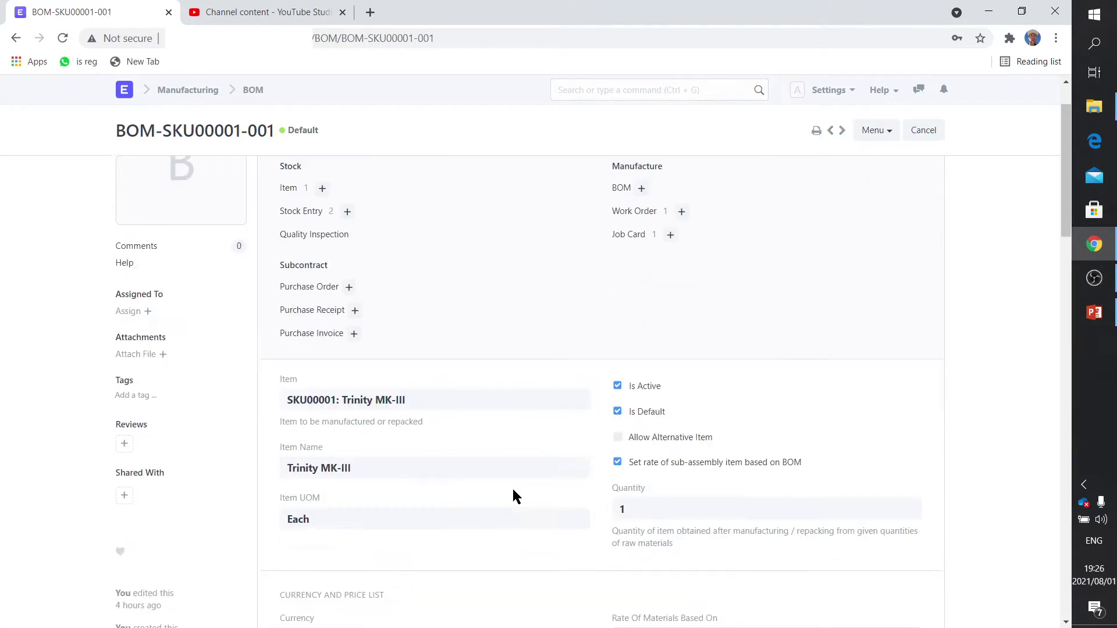
Step: Examine the operations, routing, materials and costing sections of BOM-SKU00001-001 along with its item details
scroll(512, 494, "down", 12)
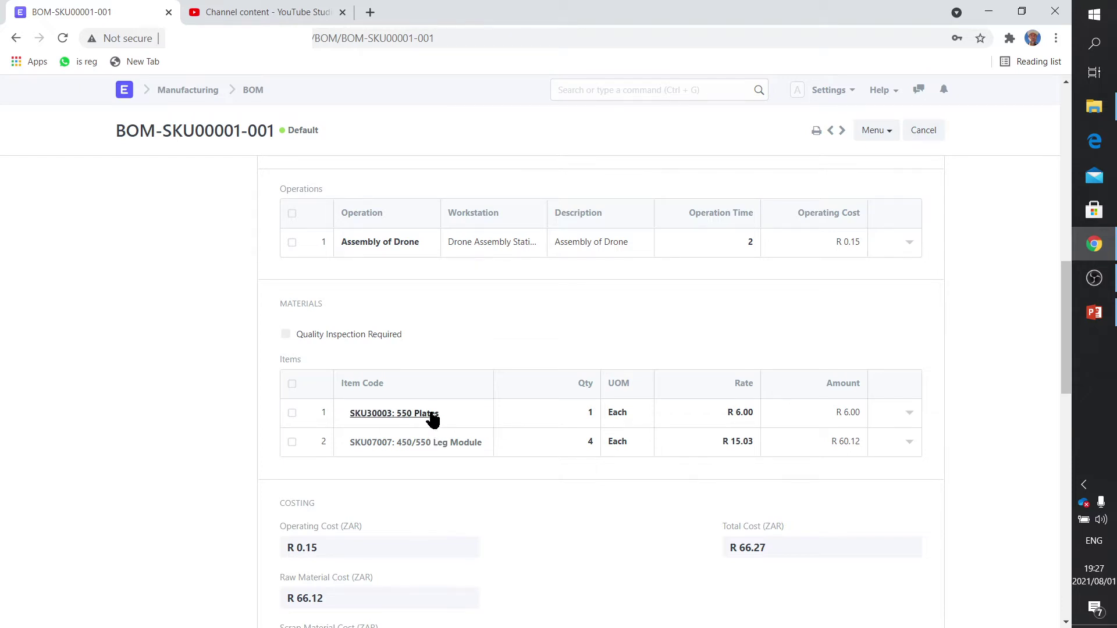
scroll(432, 418, "up", 5)
scroll(430, 418, "up", 5)
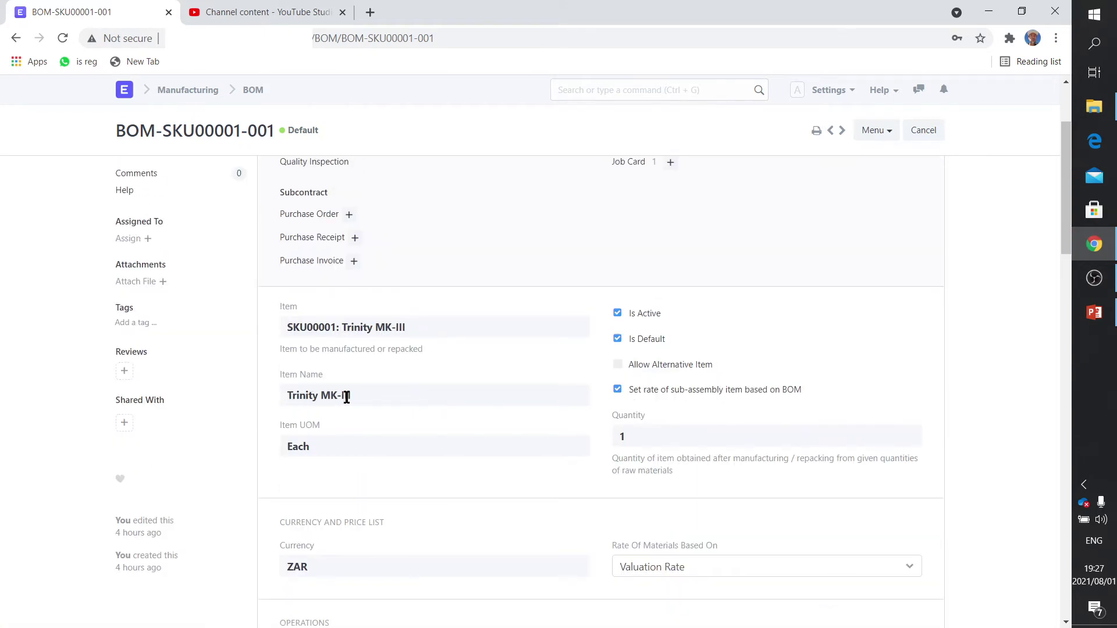
scroll(347, 397, "down", 6)
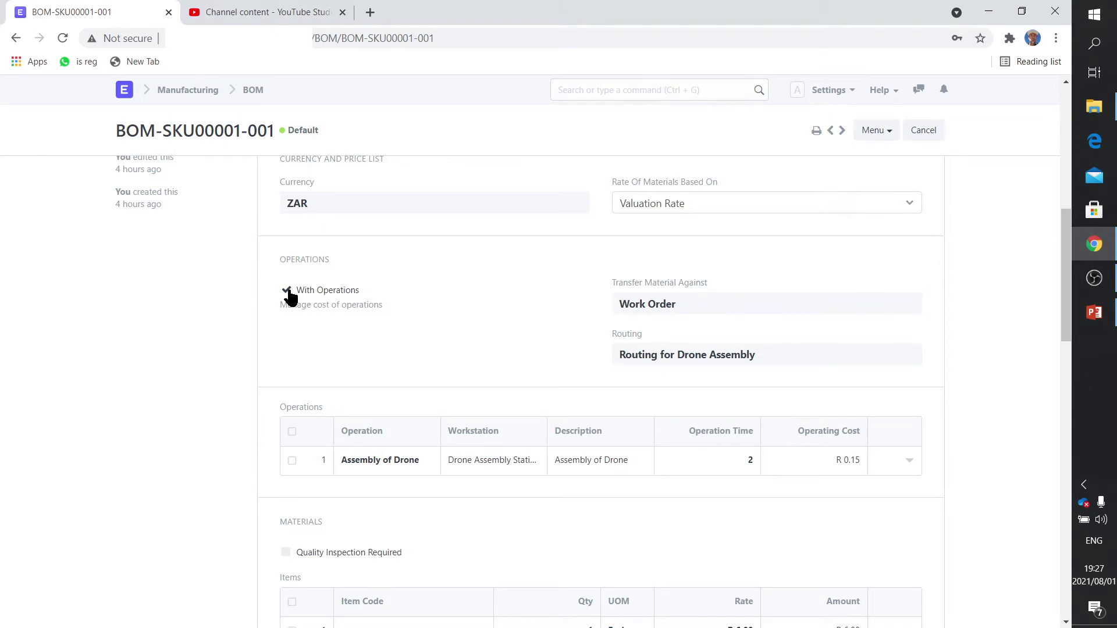
scroll(355, 312, "down", 3)
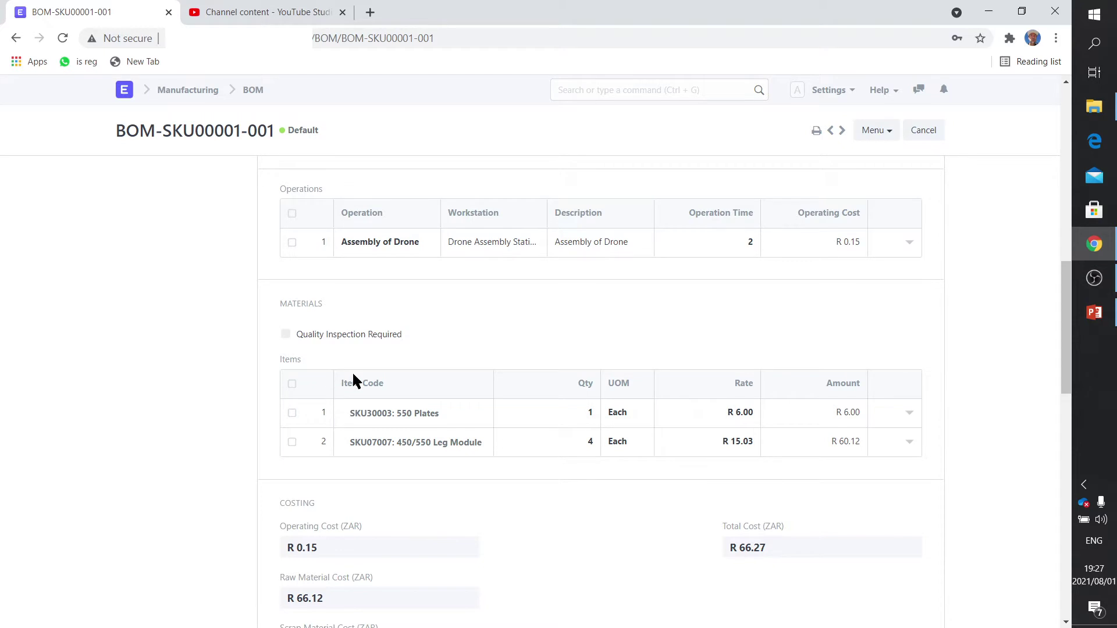
scroll(356, 379, "up", 1)
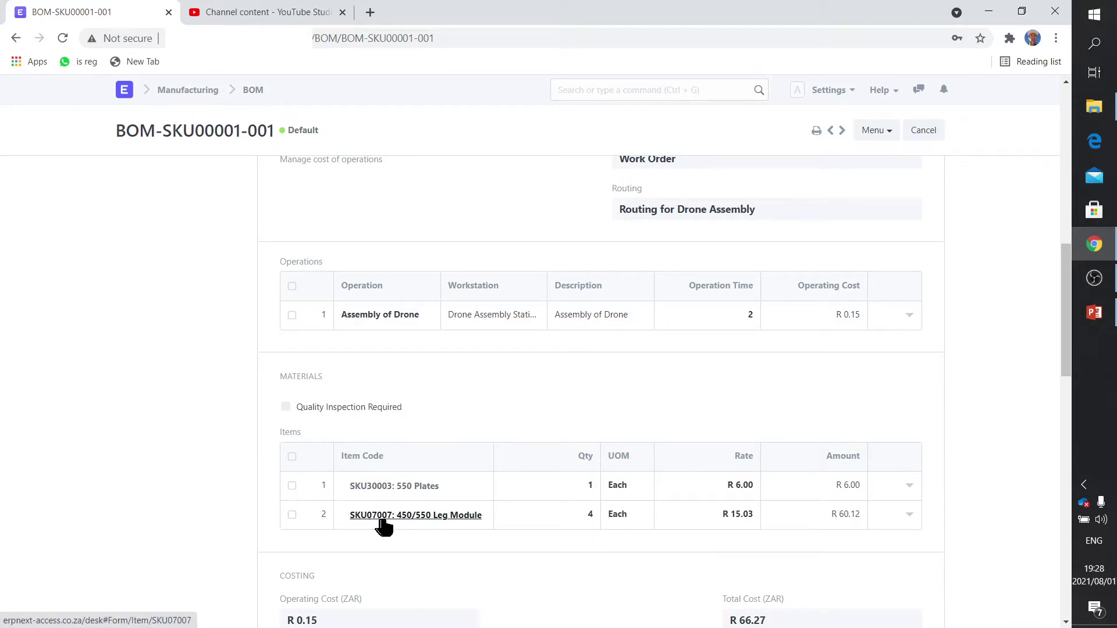
Step: Open BOM-SKU07007-001 from the BOM list and examine its routing, operations, materials and costing
left_click(257, 92)
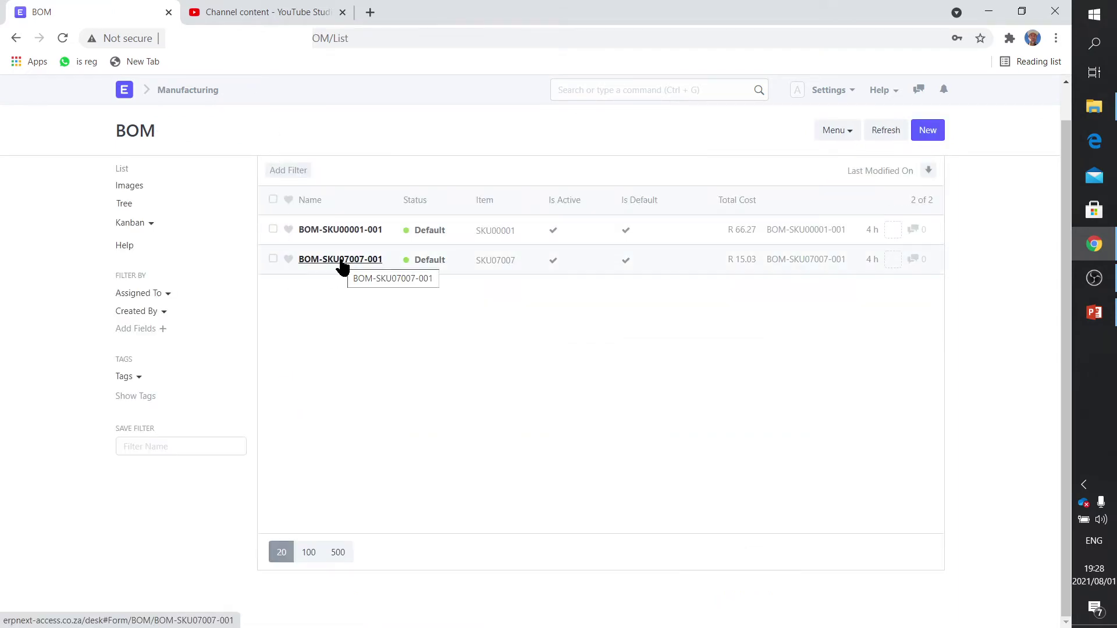
left_click(342, 261)
scroll(498, 413, "down", 6)
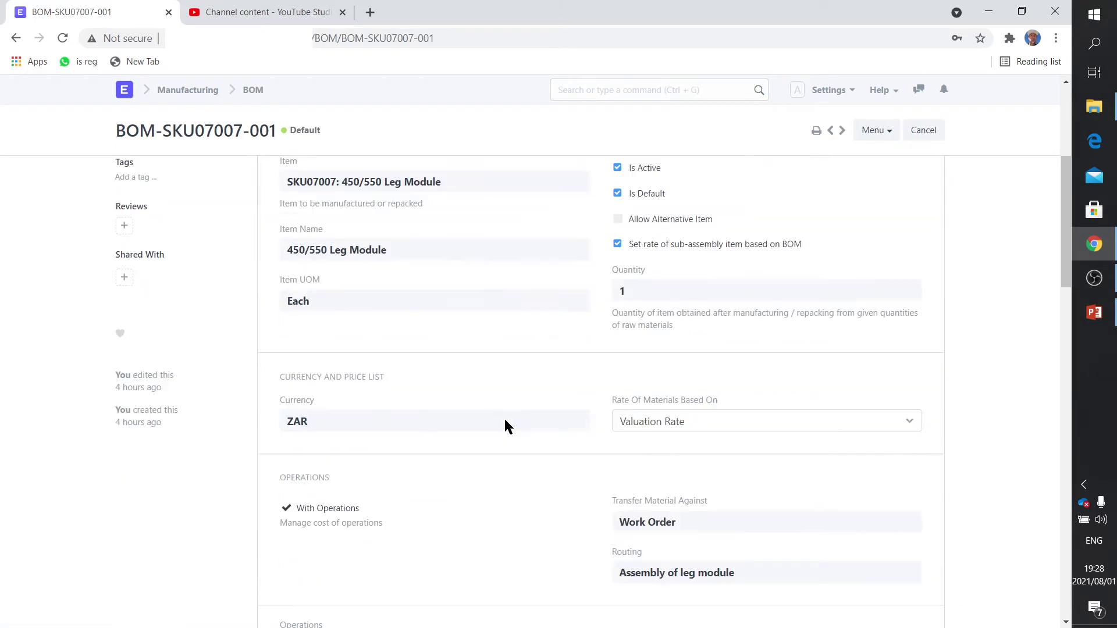
scroll(503, 418, "down", 12)
scroll(504, 417, "up", 1)
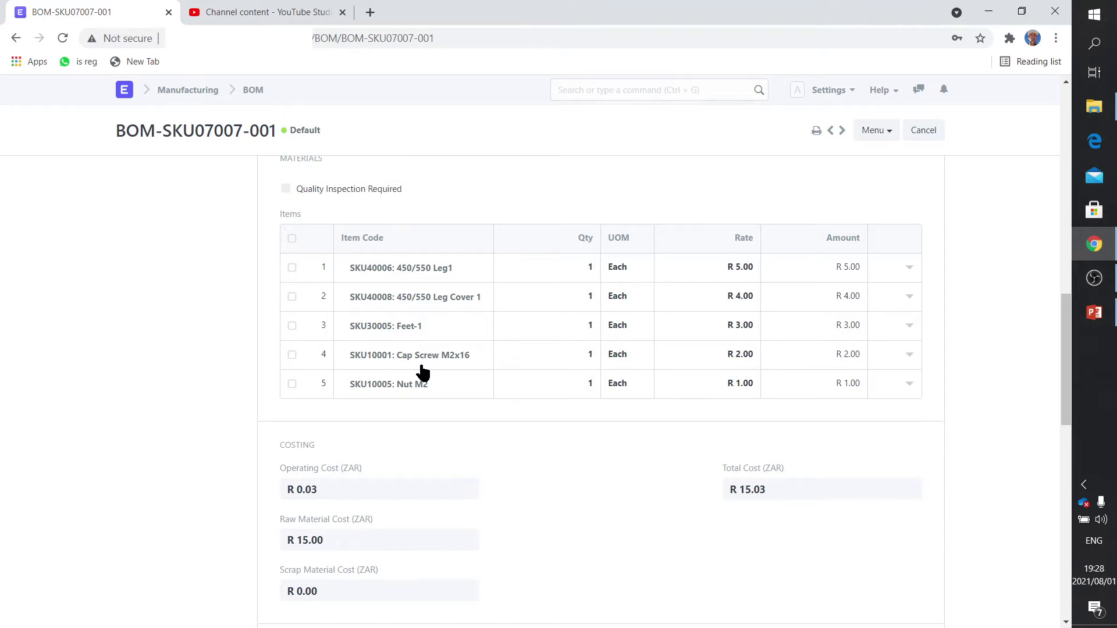
scroll(423, 373, "up", 3)
scroll(420, 367, "up", 2)
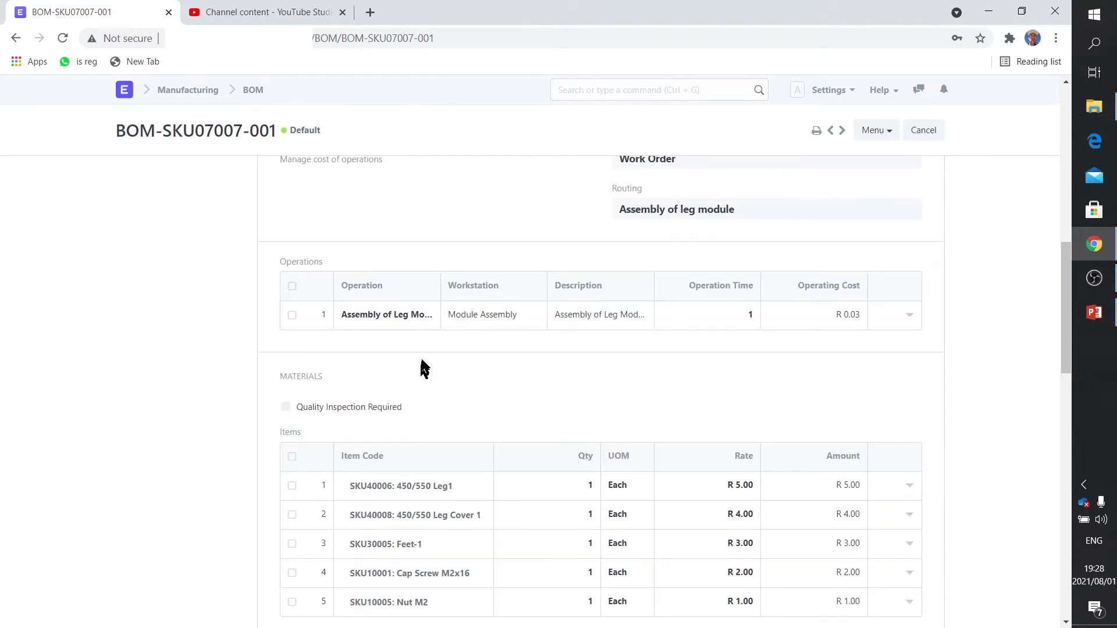
scroll(439, 326, "up", 1)
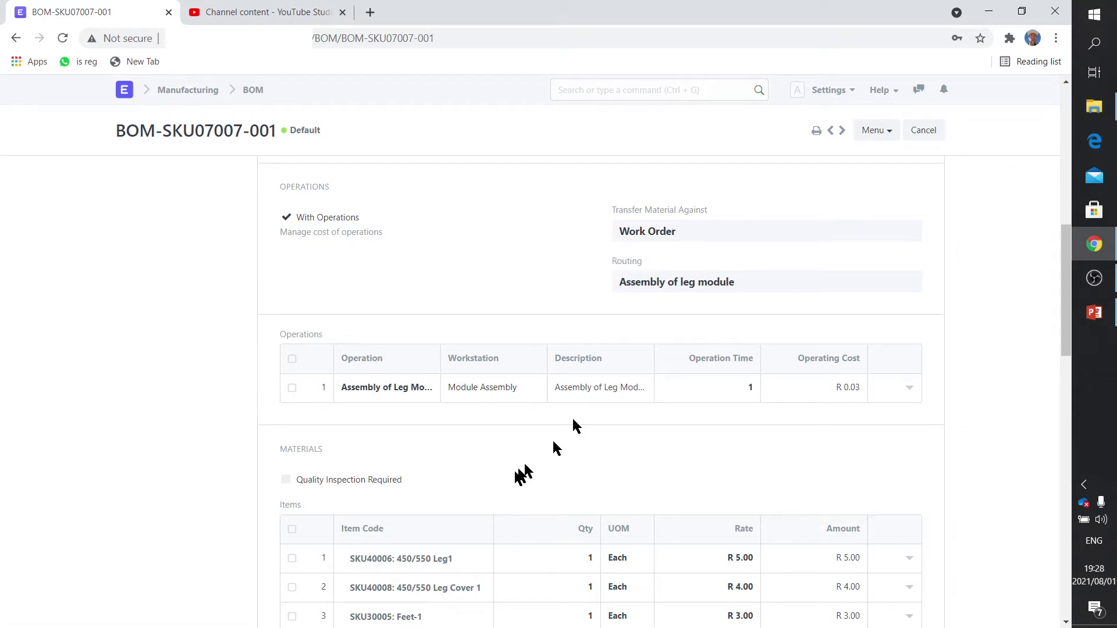
scroll(521, 473, "down", 3)
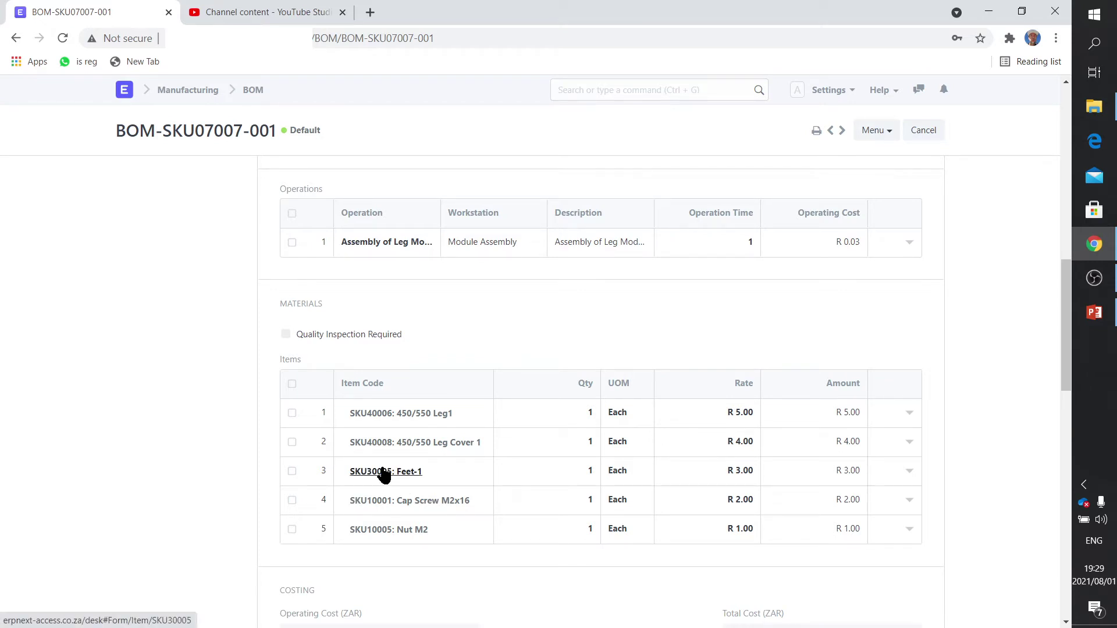
Step: Reopen BOM-SKU00001-001 from the BOM list and look at its materials table
left_click(251, 92)
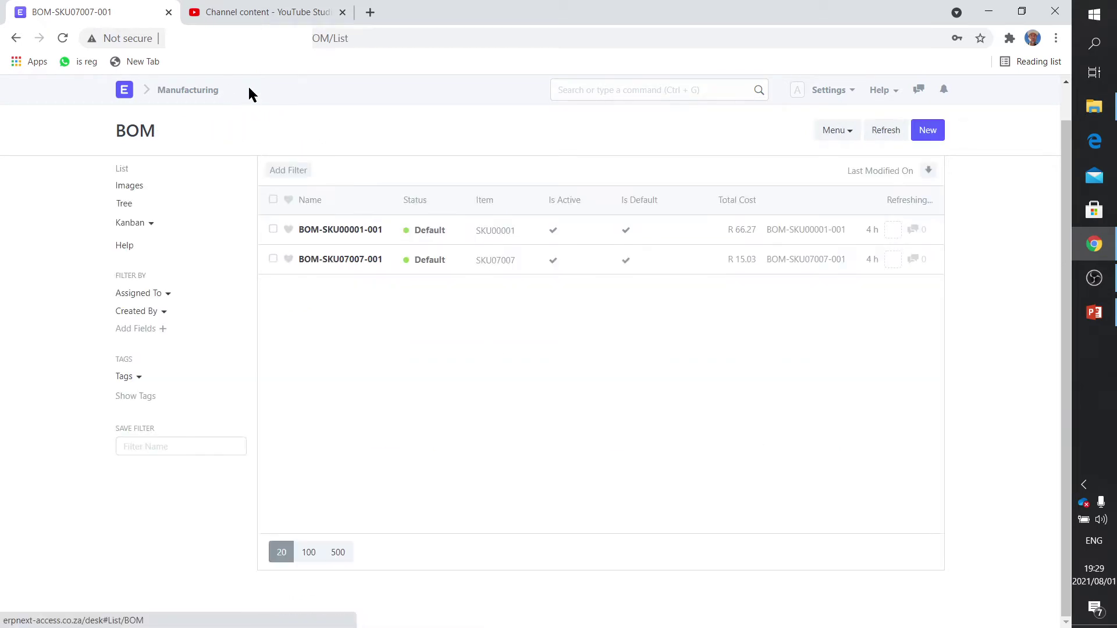
left_click(343, 231)
scroll(525, 442, "down", 12)
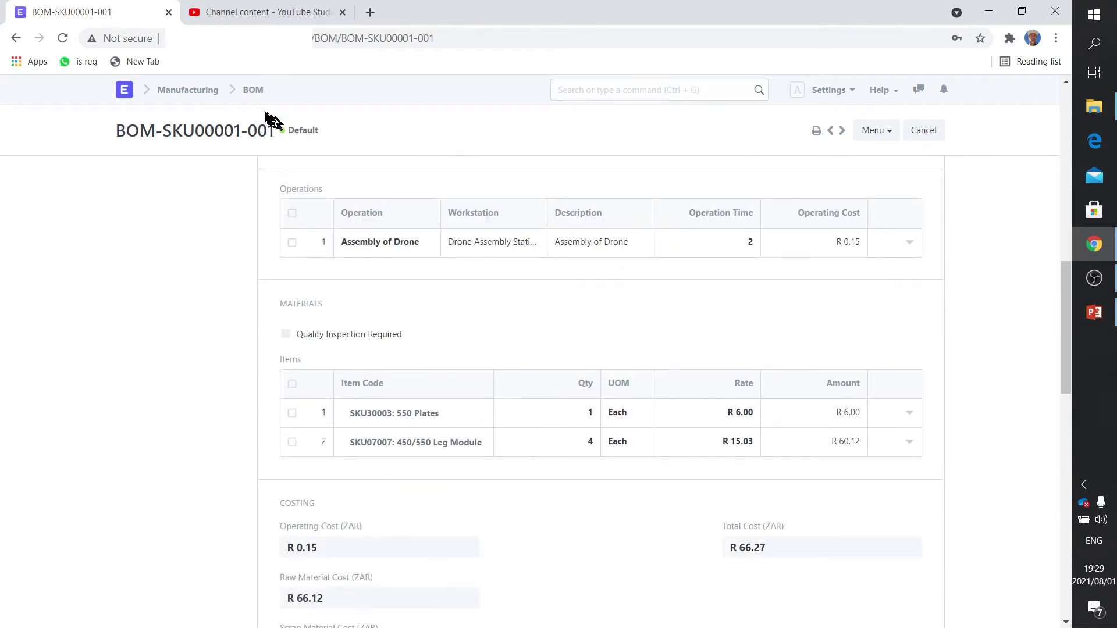
Step: Go back to BOM-SKU07007-001 and recheck its materials, routing and item details
left_click(254, 92)
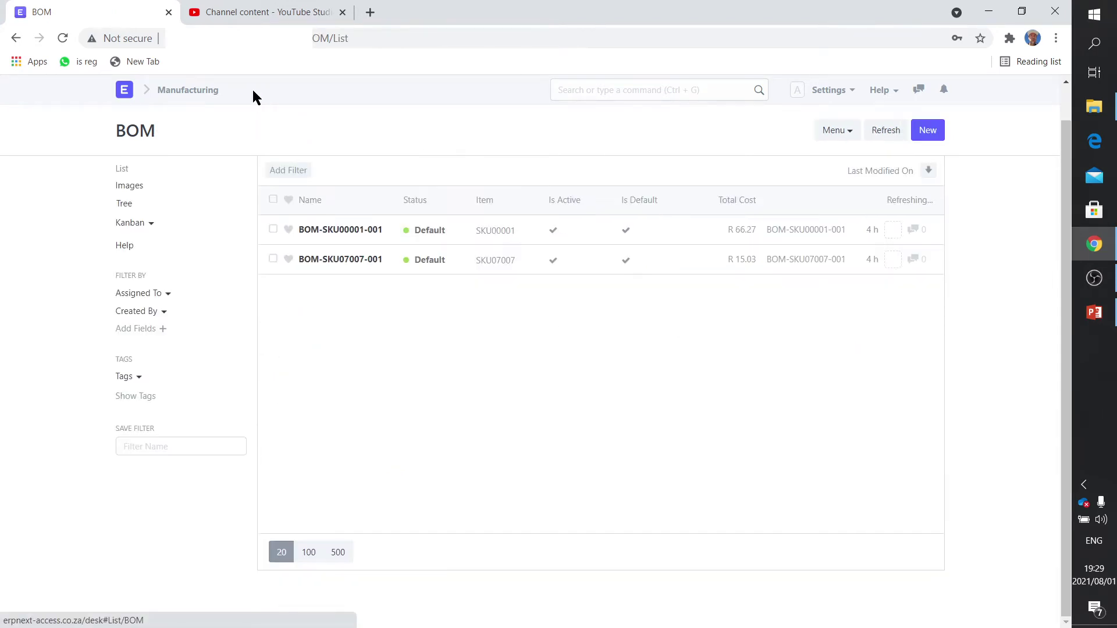
left_click(348, 261)
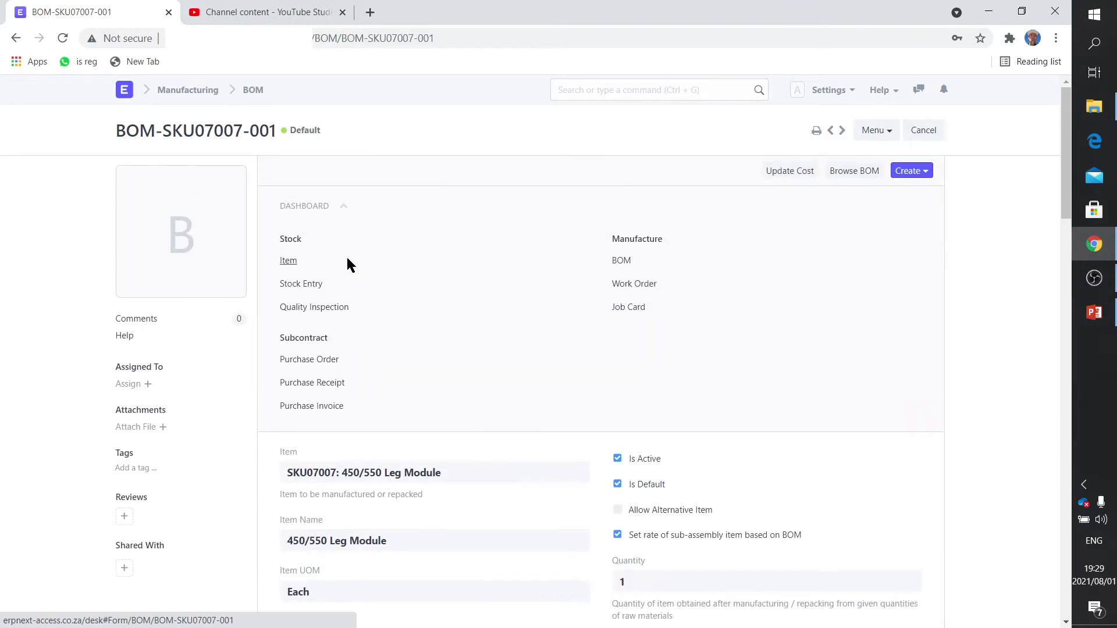
scroll(376, 384, "down", 4)
scroll(377, 391, "down", 10)
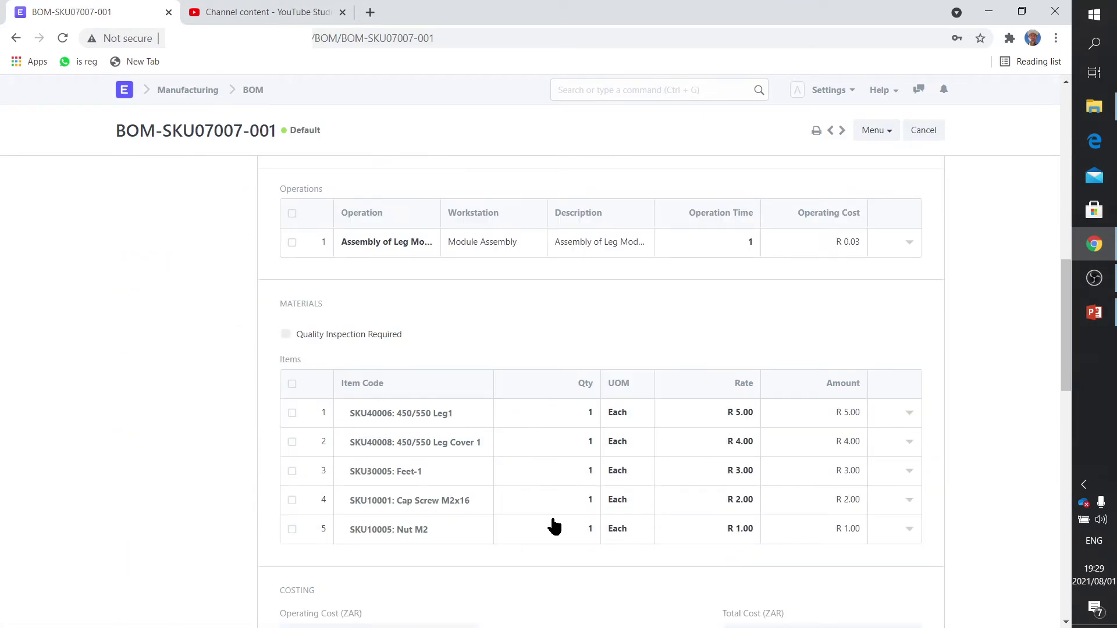
scroll(548, 490, "up", 9)
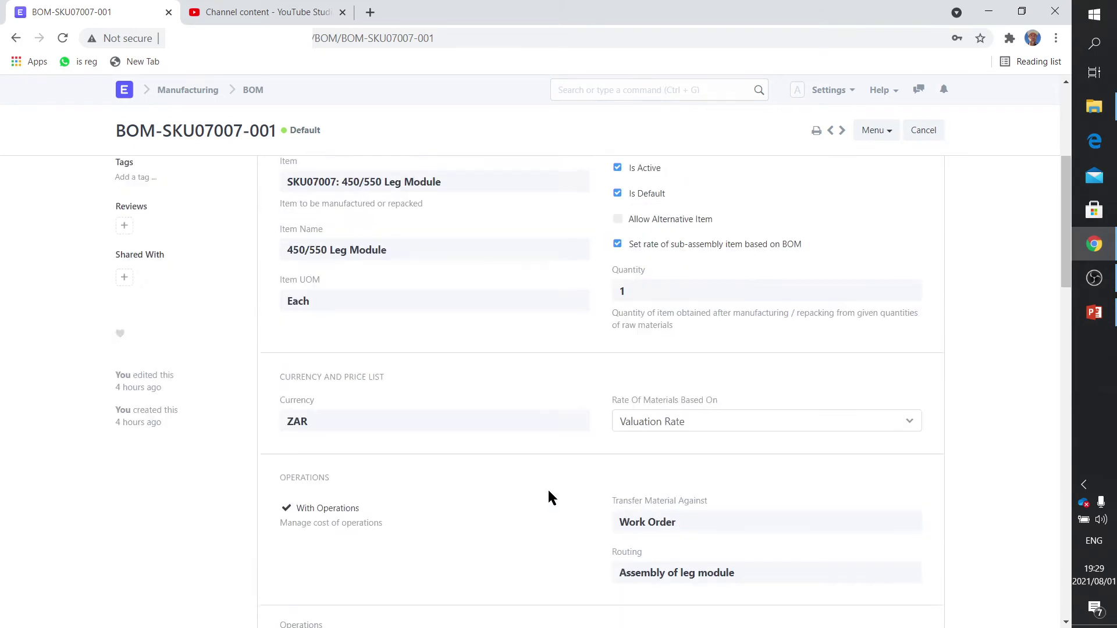
scroll(542, 483, "up", 4)
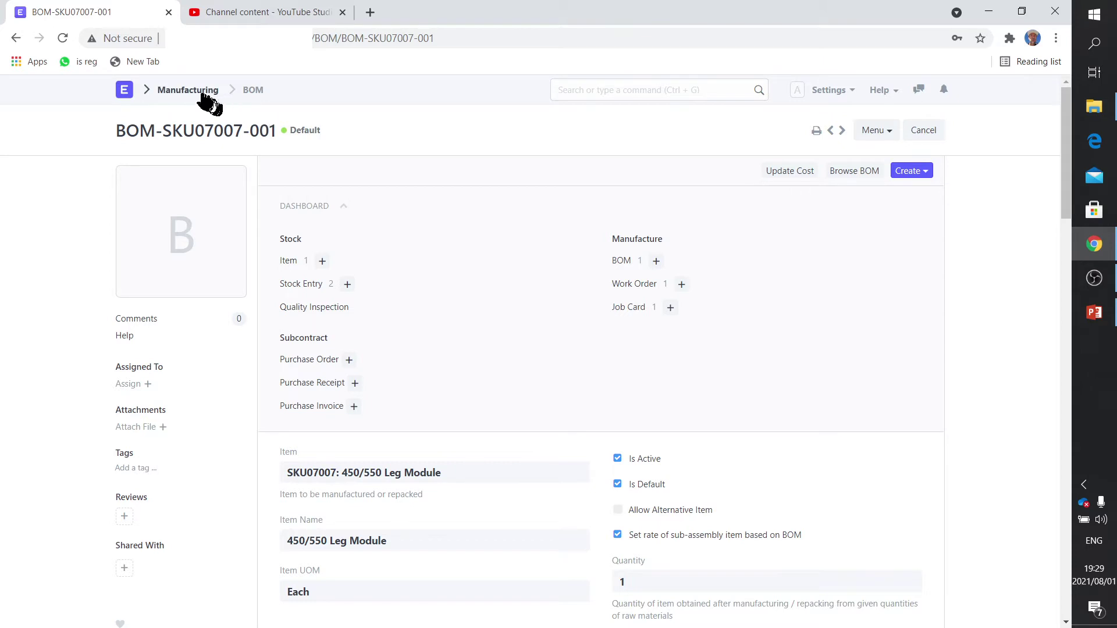
Step: Open the Item list from the Buying module and change its item group filter to Sub Assemblies
left_click(125, 92)
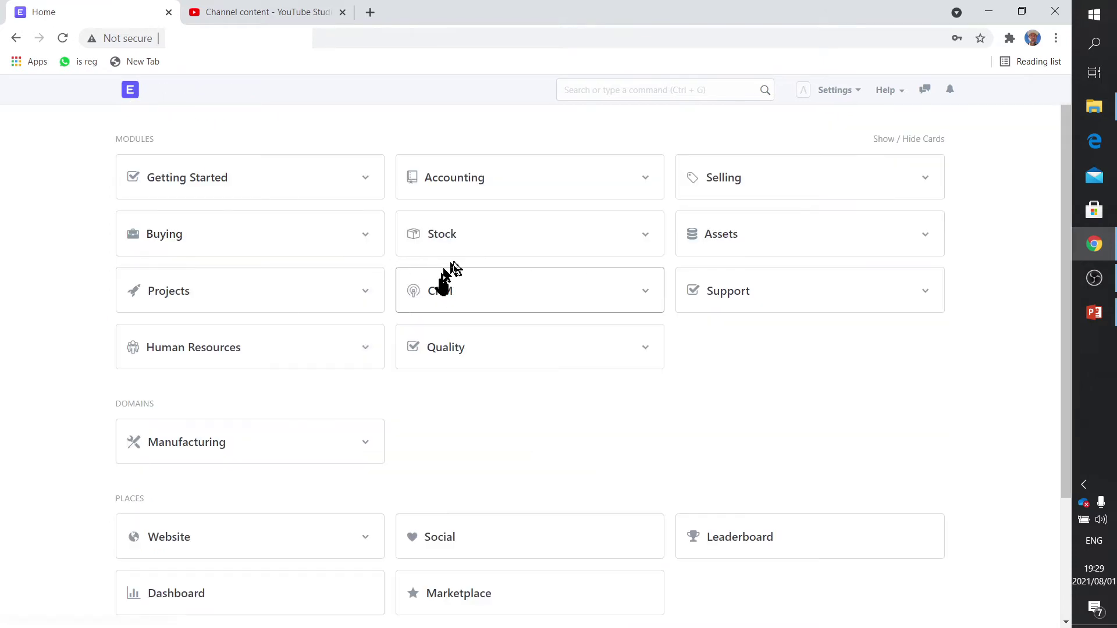
left_click(180, 239)
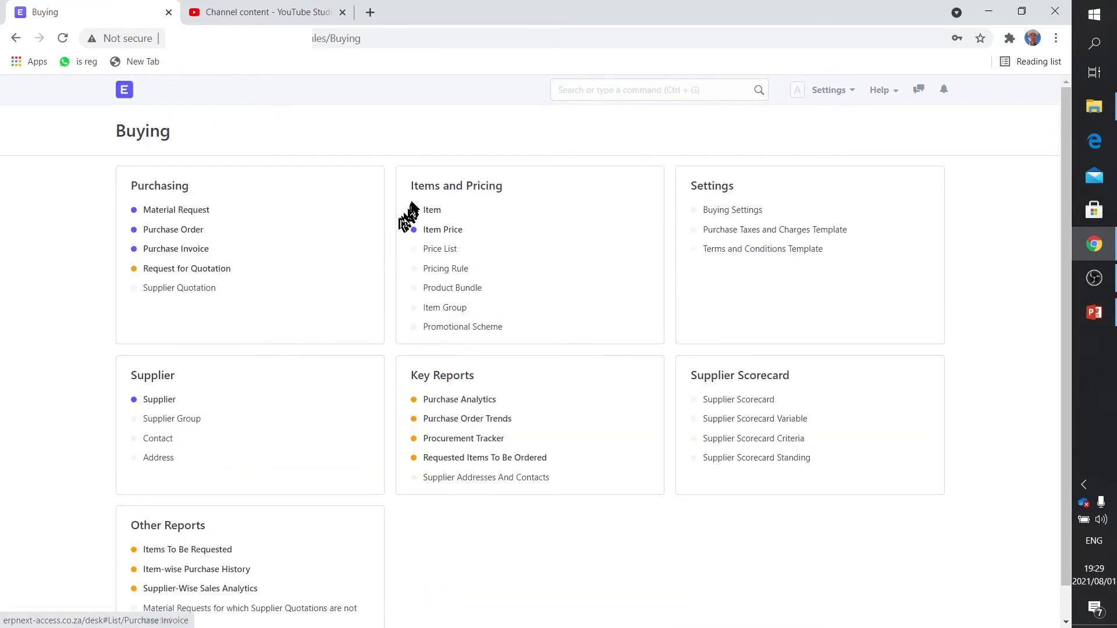
left_click(436, 216)
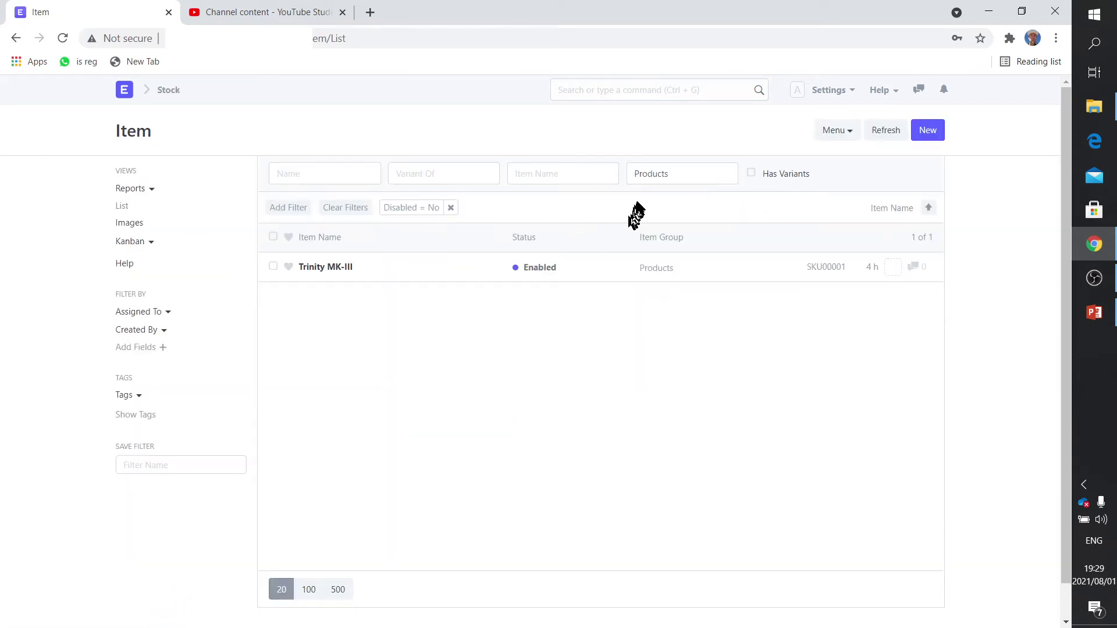
double_click(656, 175)
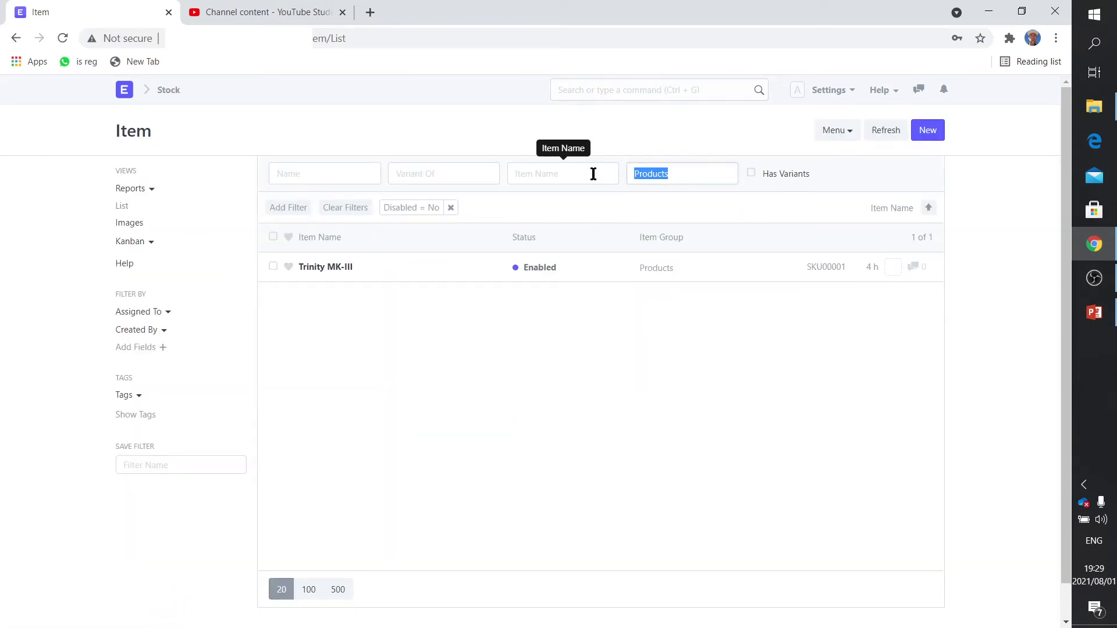
type("sub")
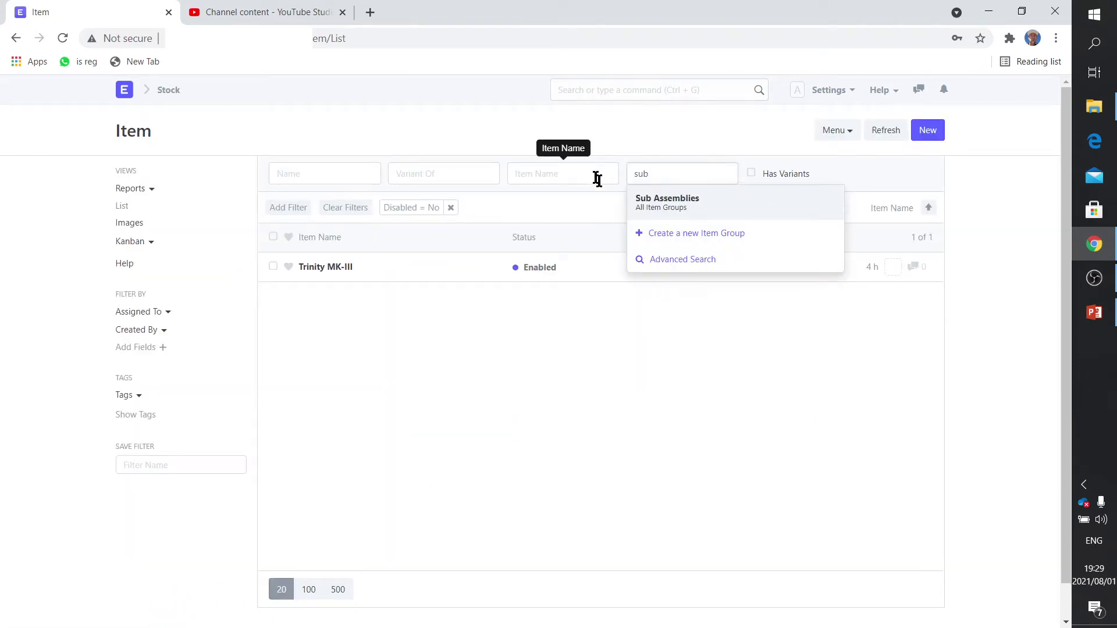
left_click(657, 212)
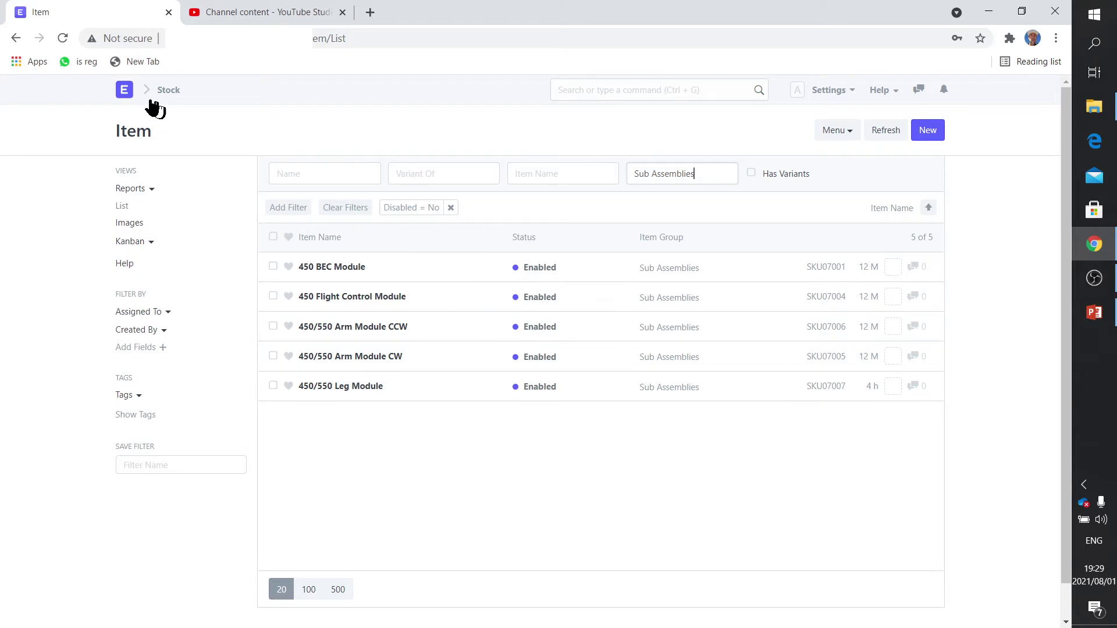
Step: Open the Warehouse list from the Stock module and look through the Trinity Drones warehouses
left_click(125, 92)
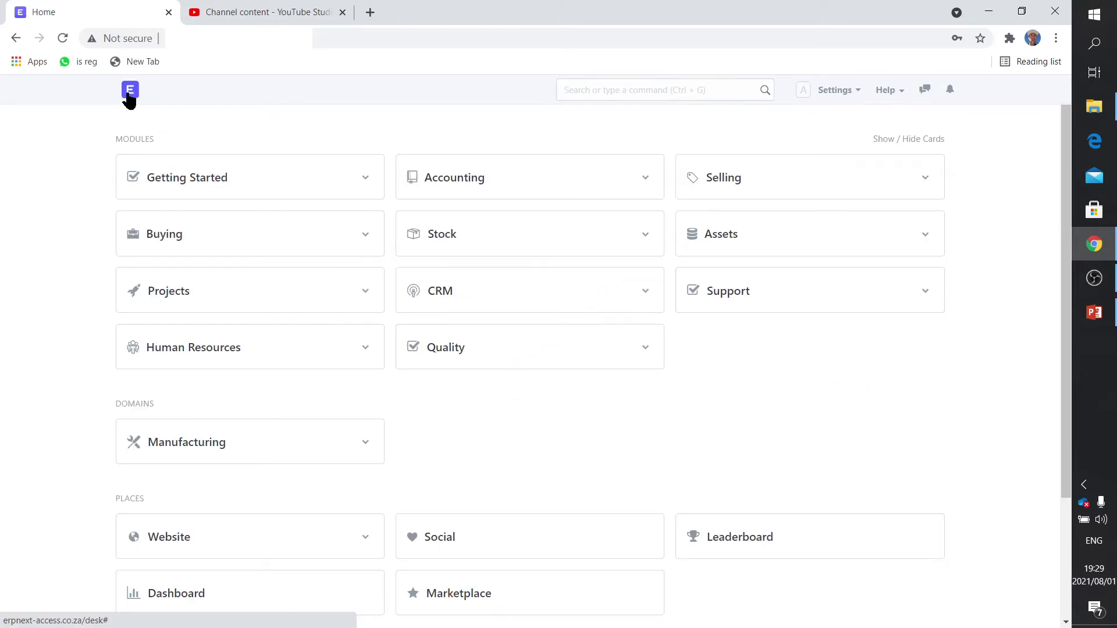
left_click(458, 237)
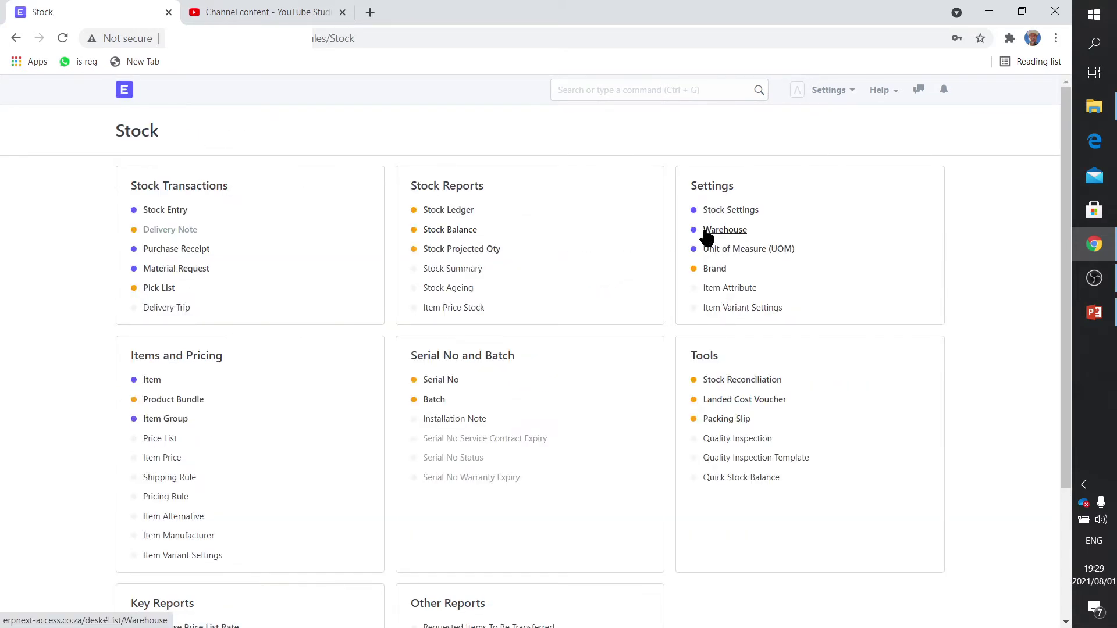
left_click(706, 233)
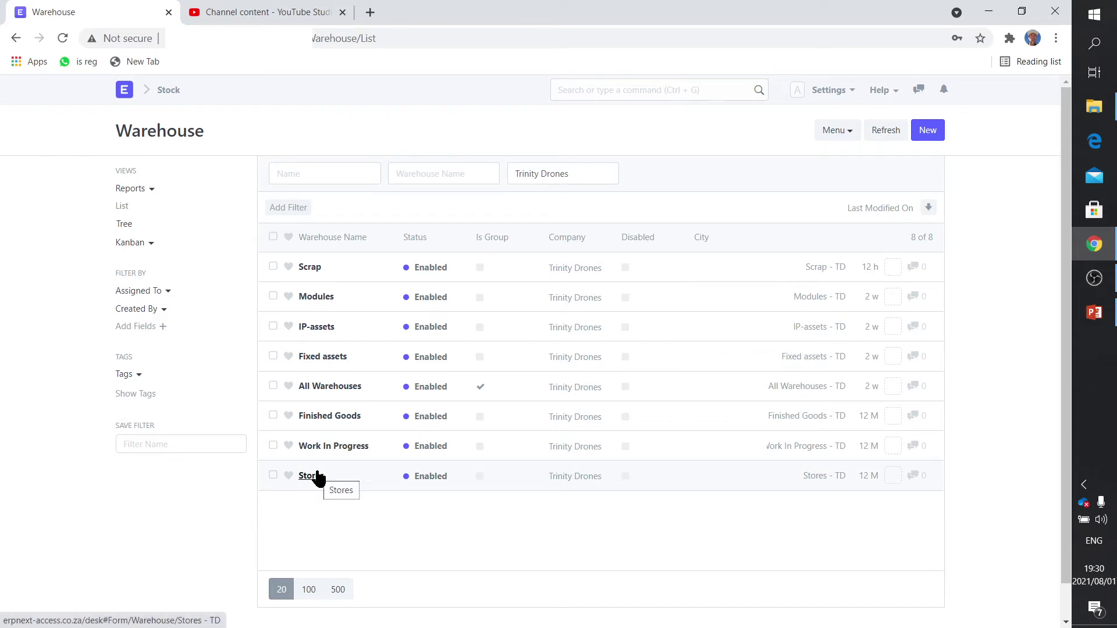
Step: Open the Bill of Materials list from the Manufacturing module and look at its entries
left_click(124, 90)
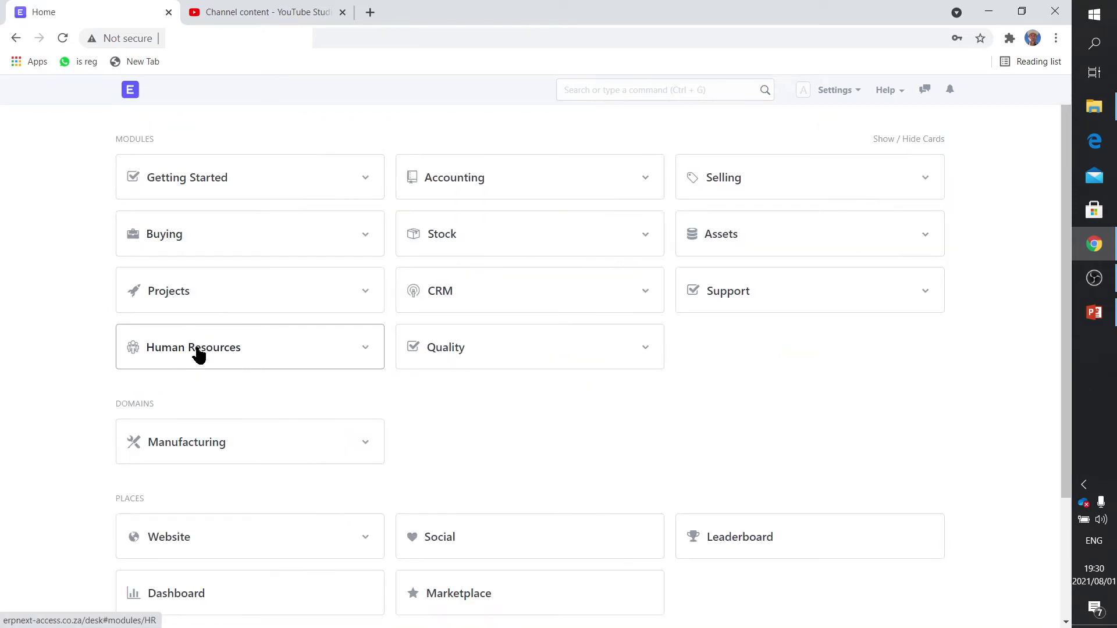
left_click(196, 349)
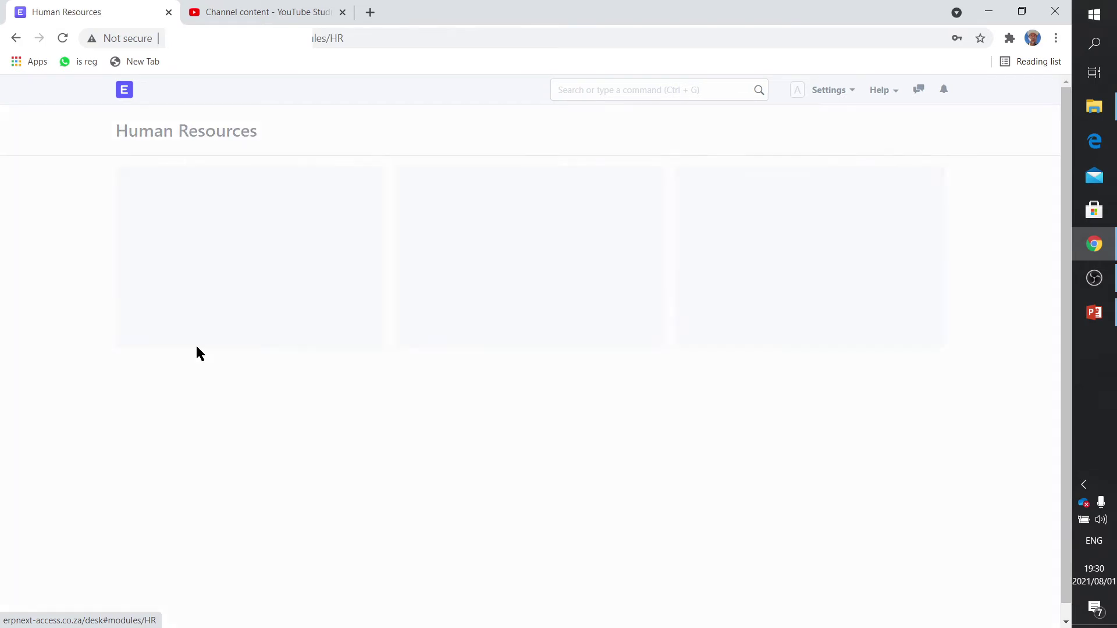
left_click(124, 91)
left_click(197, 443)
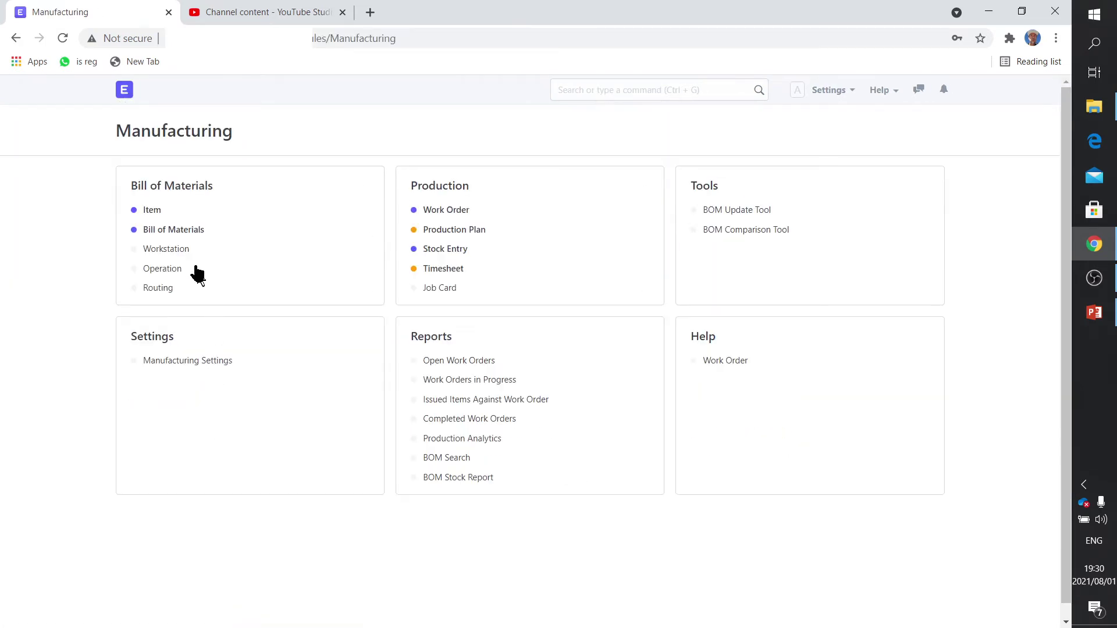
left_click(177, 230)
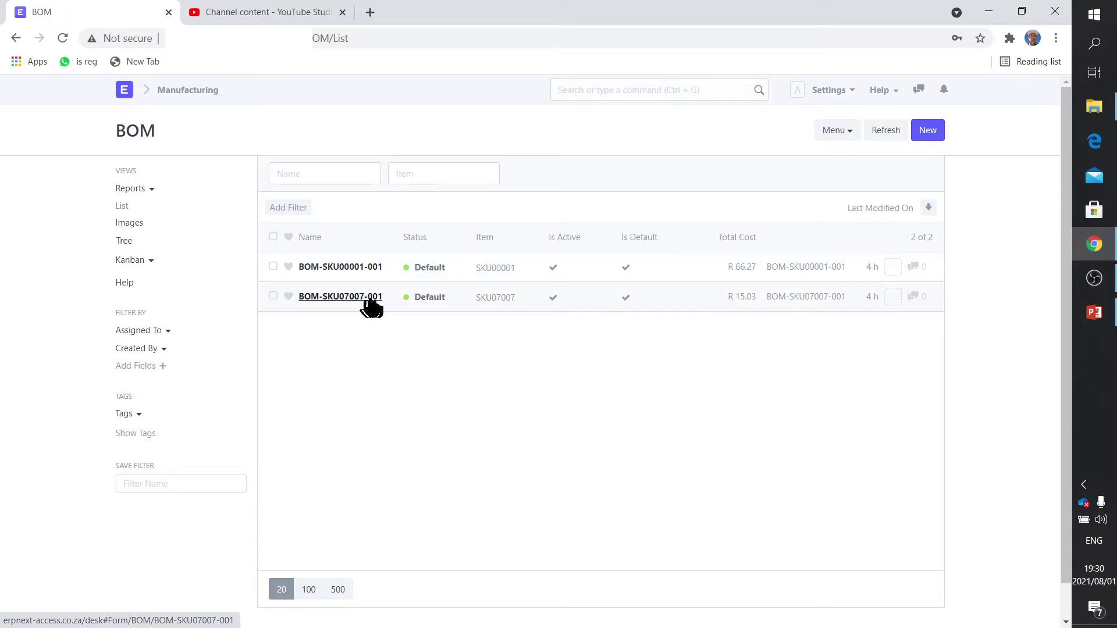
Step: Open the Stock Balance report from the Stock module
left_click(127, 92)
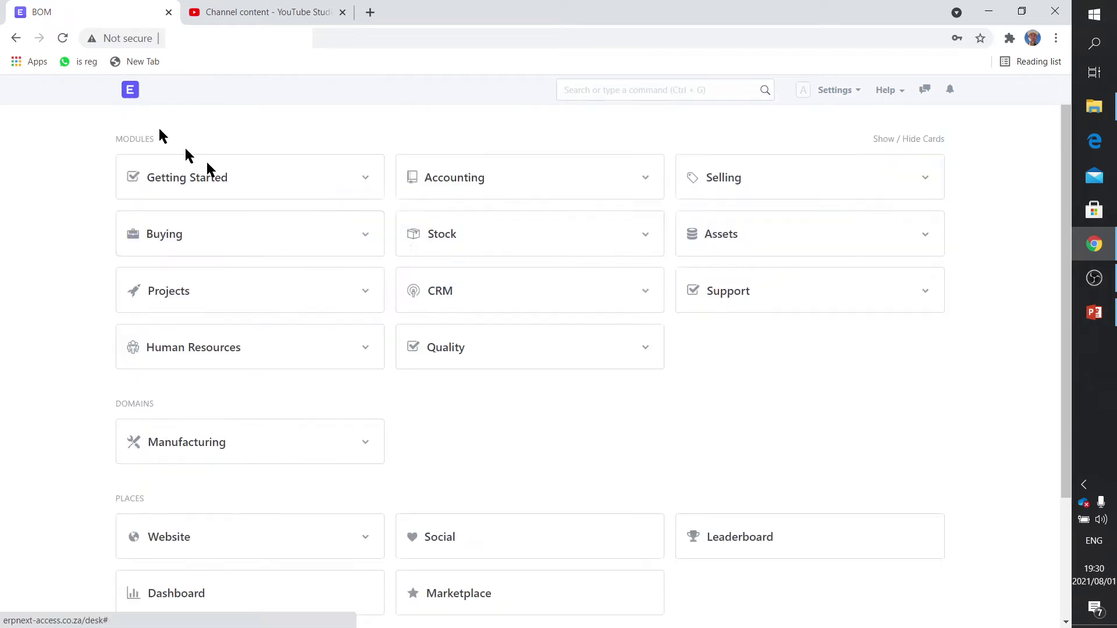
left_click(454, 243)
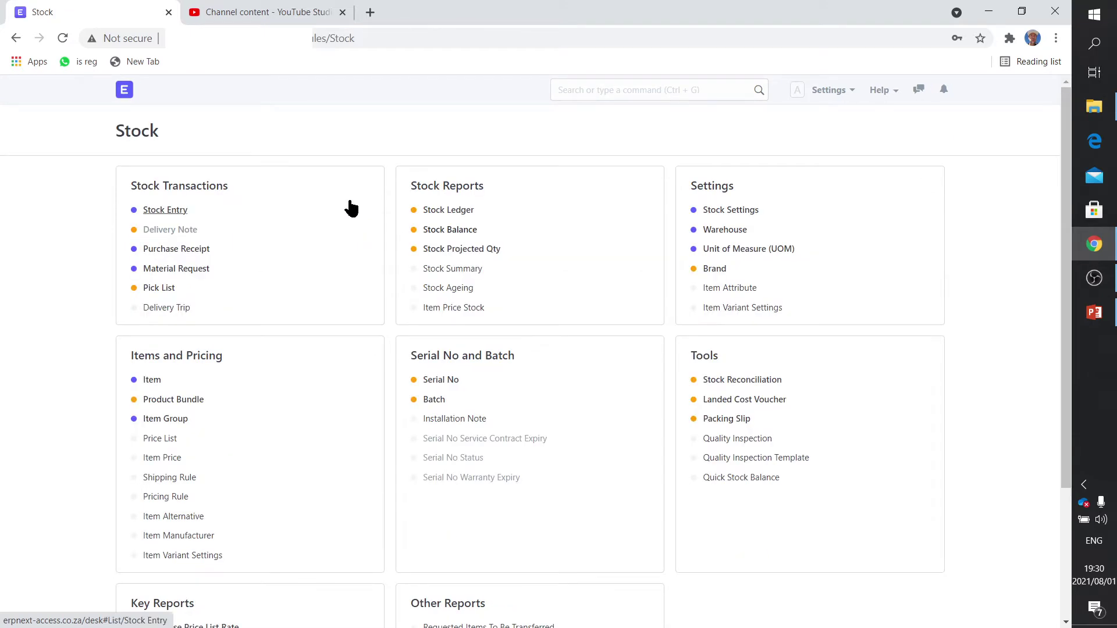
left_click(443, 234)
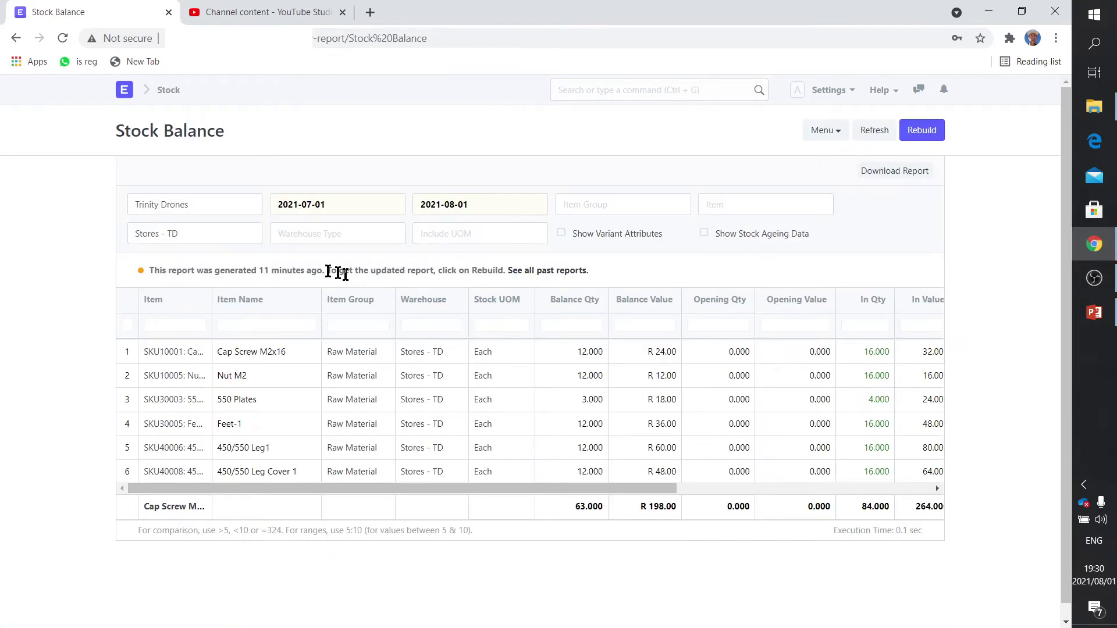
Step: Filter the Stock Balance report to the Modules - TD warehouse and generate it anew
left_click(212, 238)
key("BackSpace")
key("BackSpace")
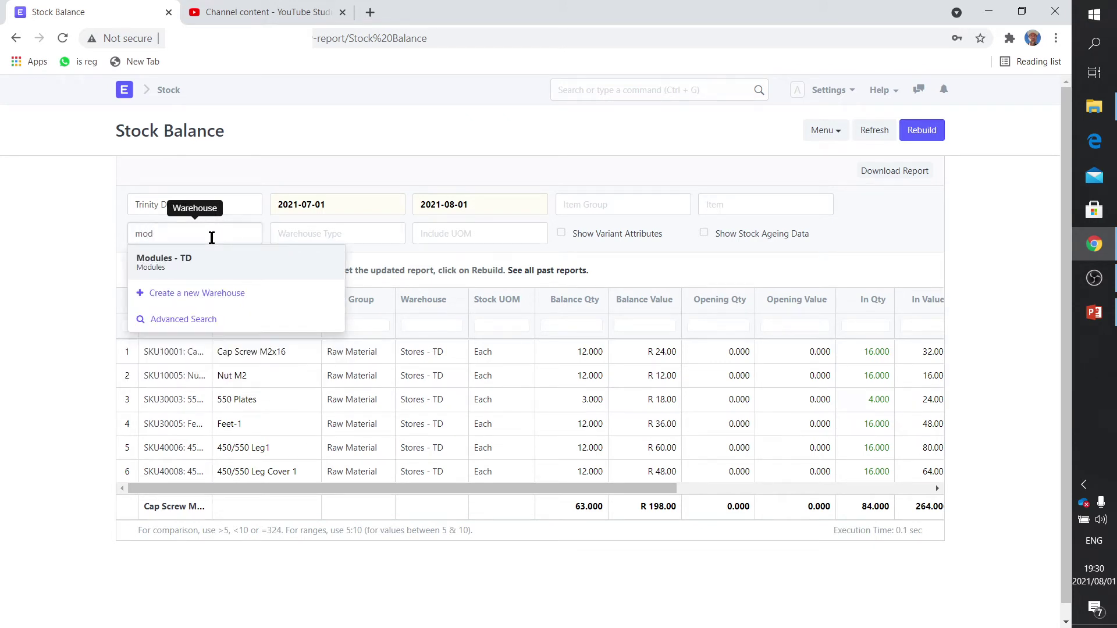
left_click(211, 259)
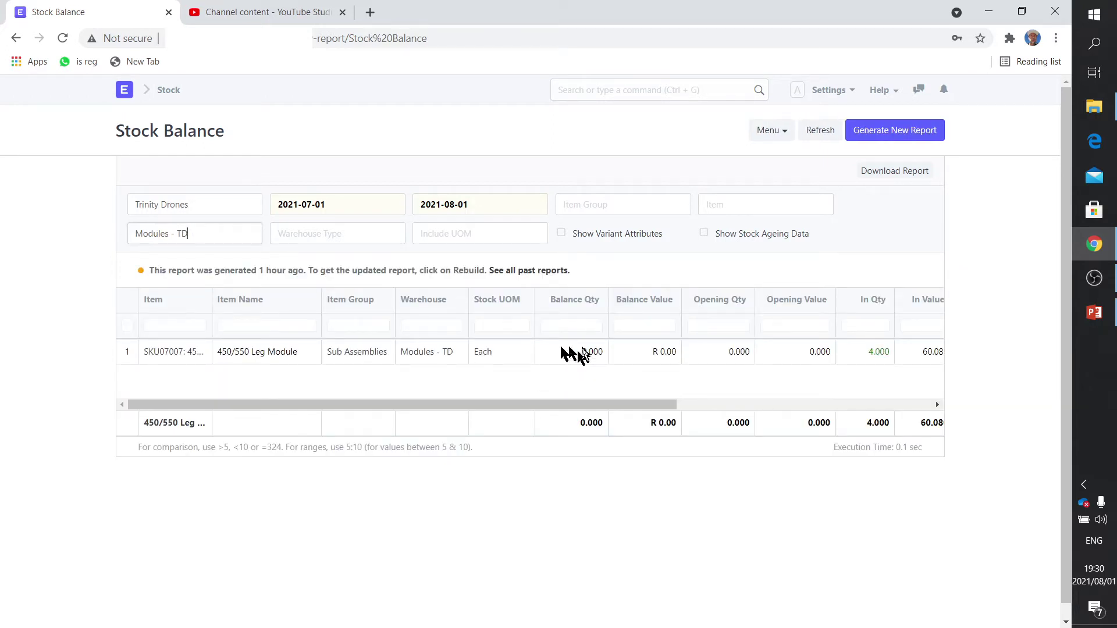
left_click(929, 130)
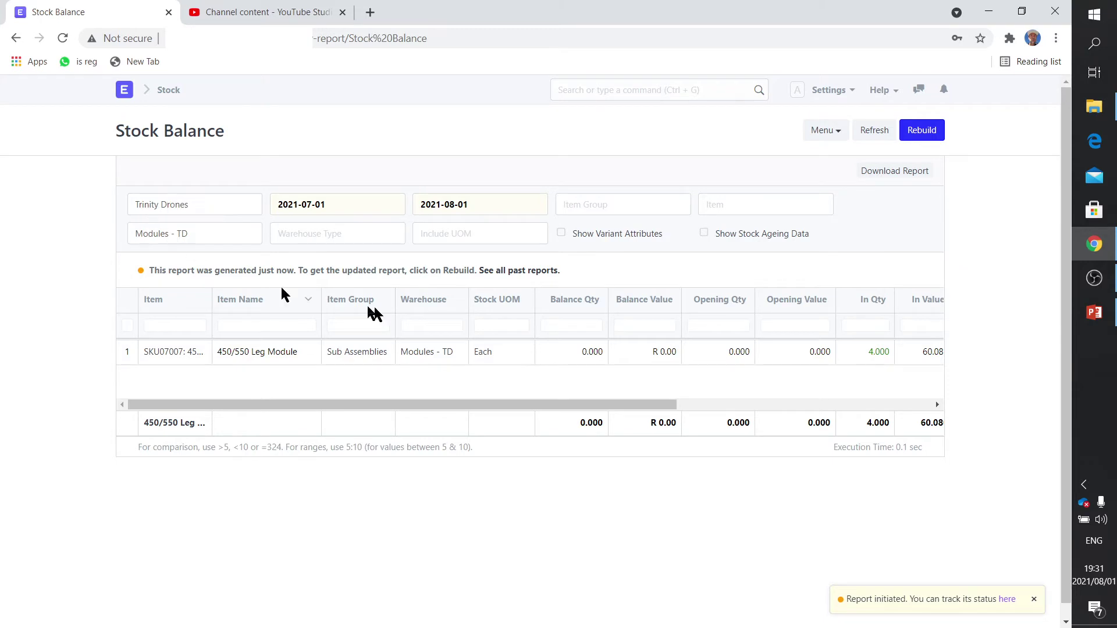
Step: Find the Material Request list by searching from the home page and start a new material request
left_click(128, 96)
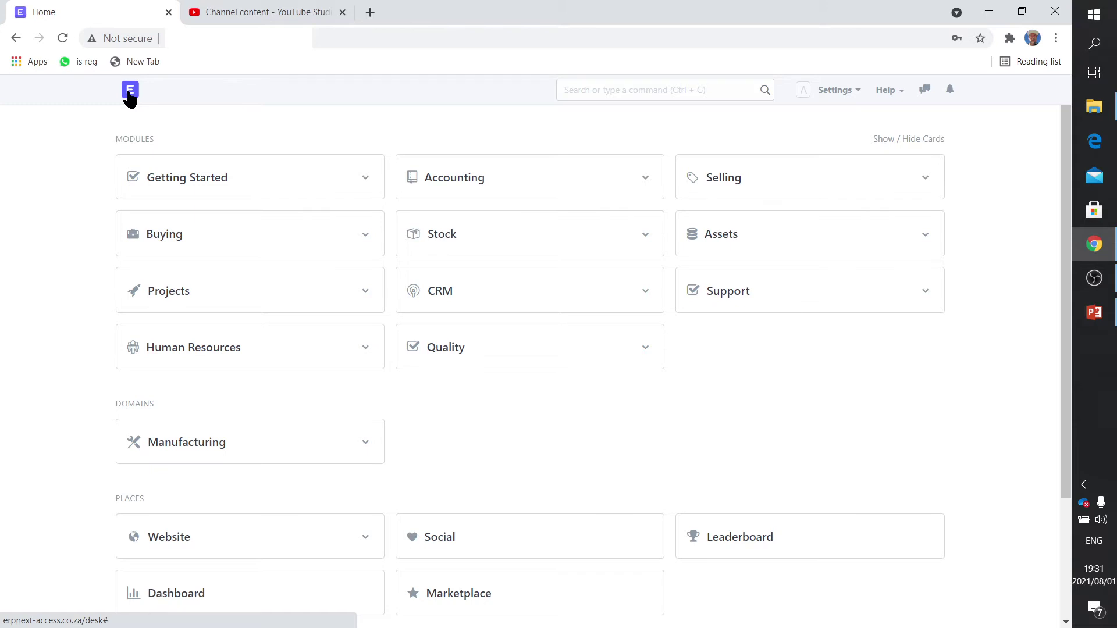
left_click(622, 92)
type("ma")
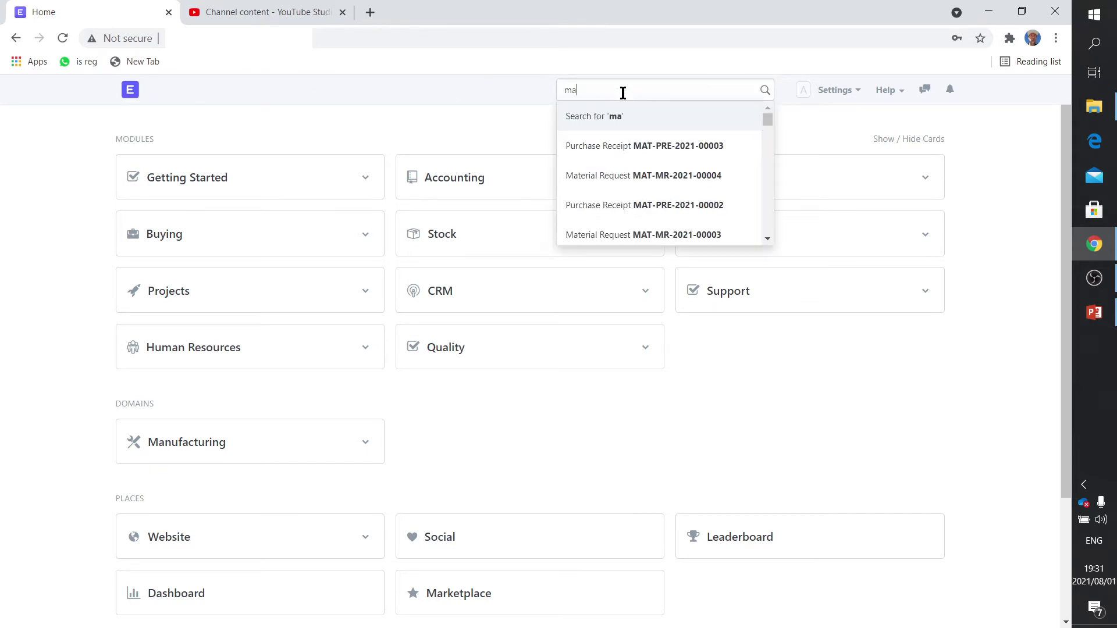
type("ter")
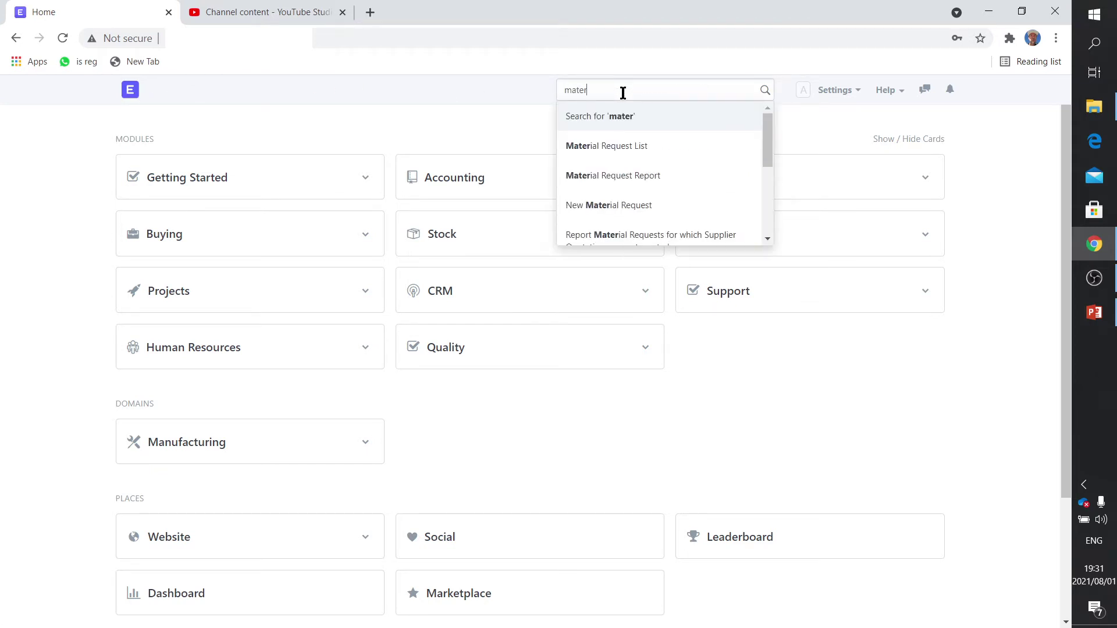
left_click(640, 144)
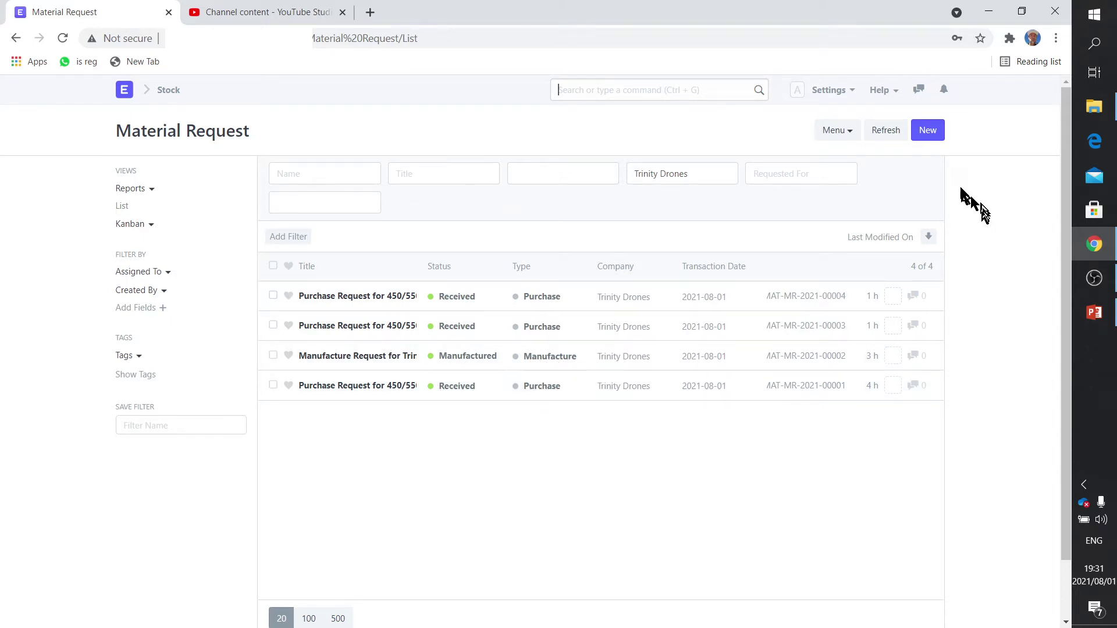
left_click(936, 135)
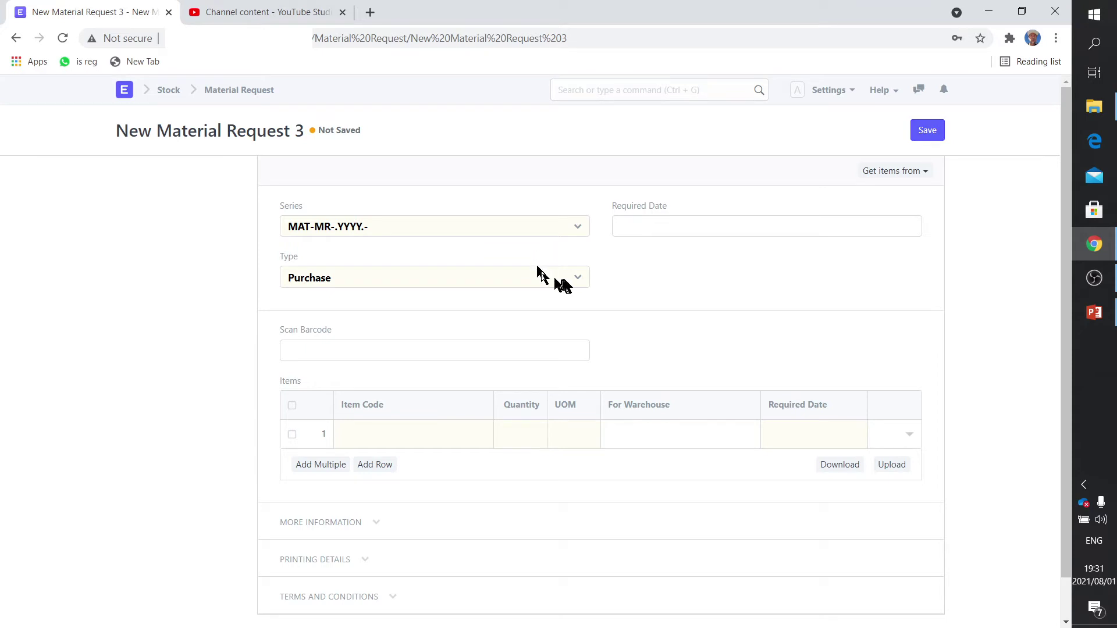
Step: Set the material request's type to Manufacture and its required date to 2021-08-01
left_click(577, 278)
left_click(448, 340)
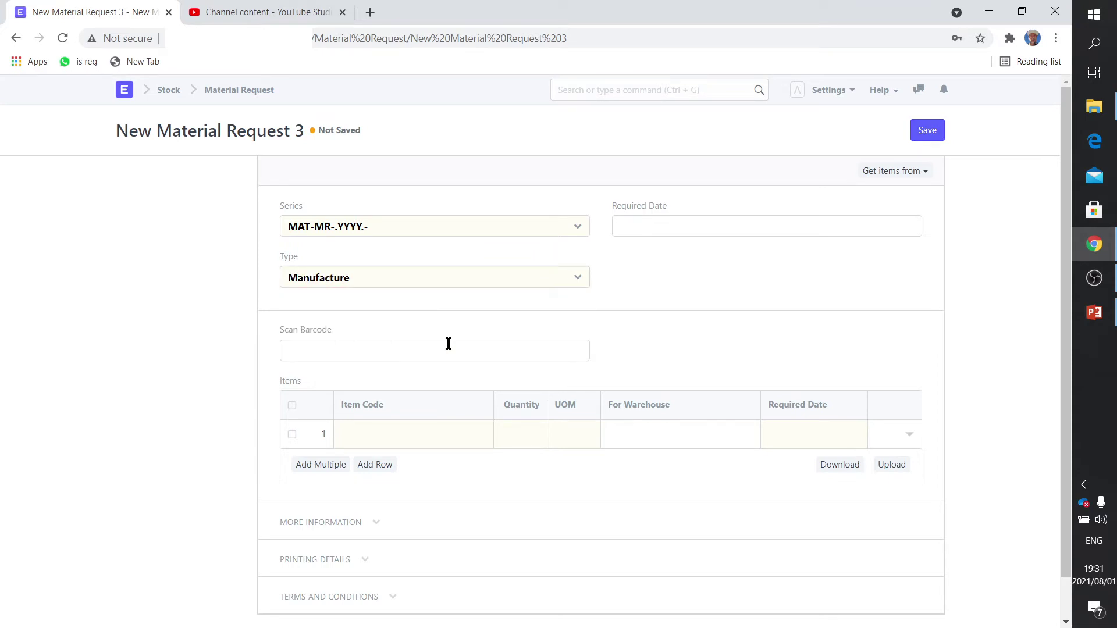
left_click(631, 228)
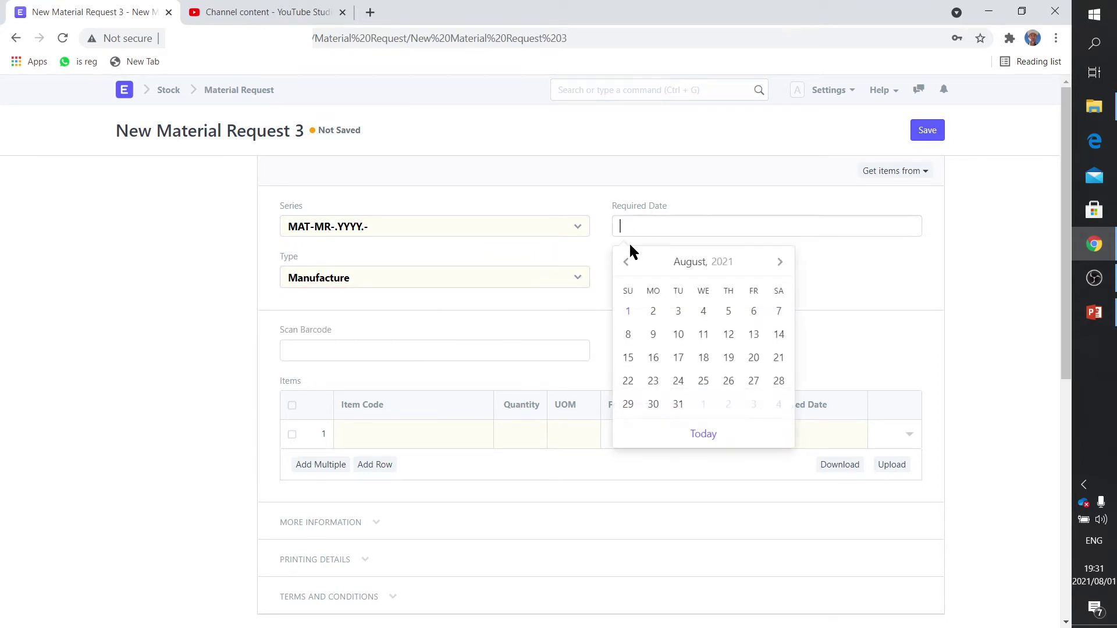
left_click(627, 312)
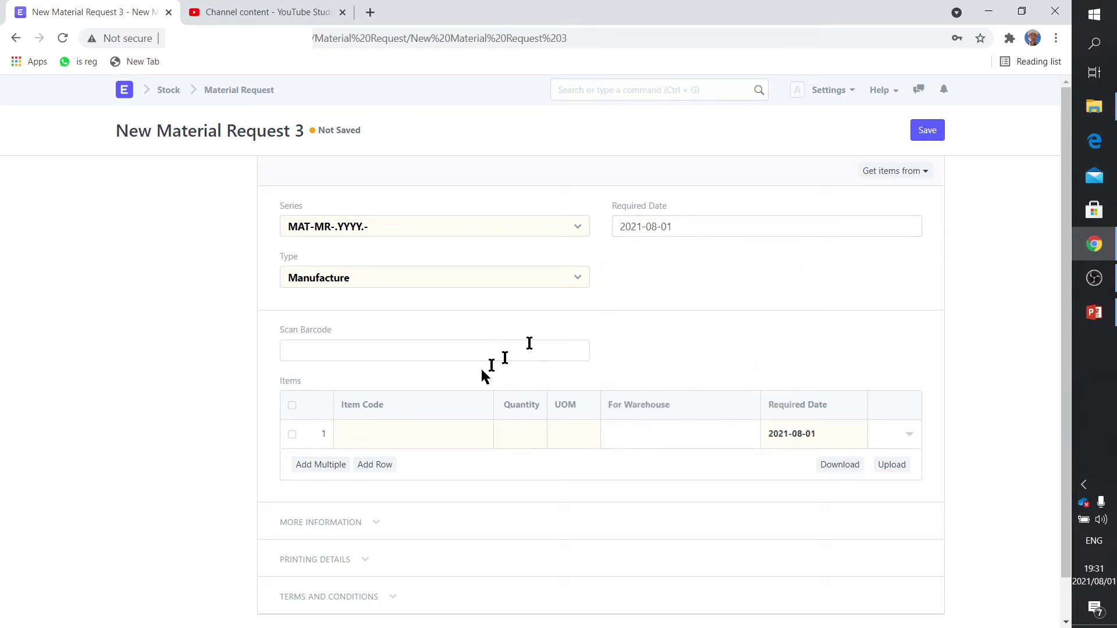
Step: Enter the 450/550 Leg Module, SKU07007, in the first item row with a quantity of 4
left_click(394, 434)
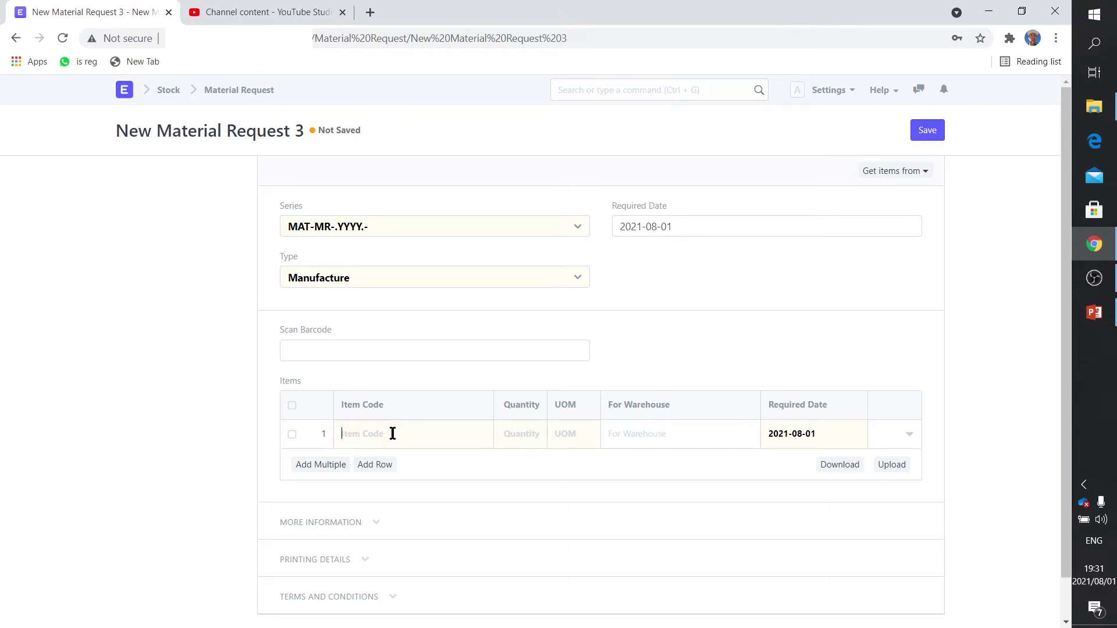
left_click(393, 434)
type("leg")
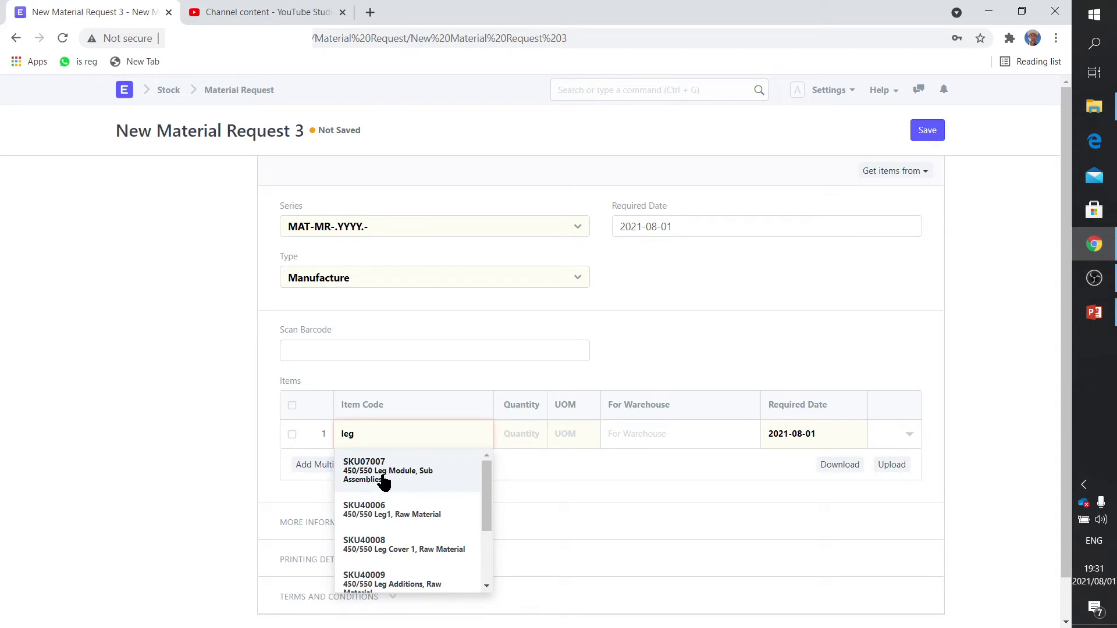
left_click(383, 481)
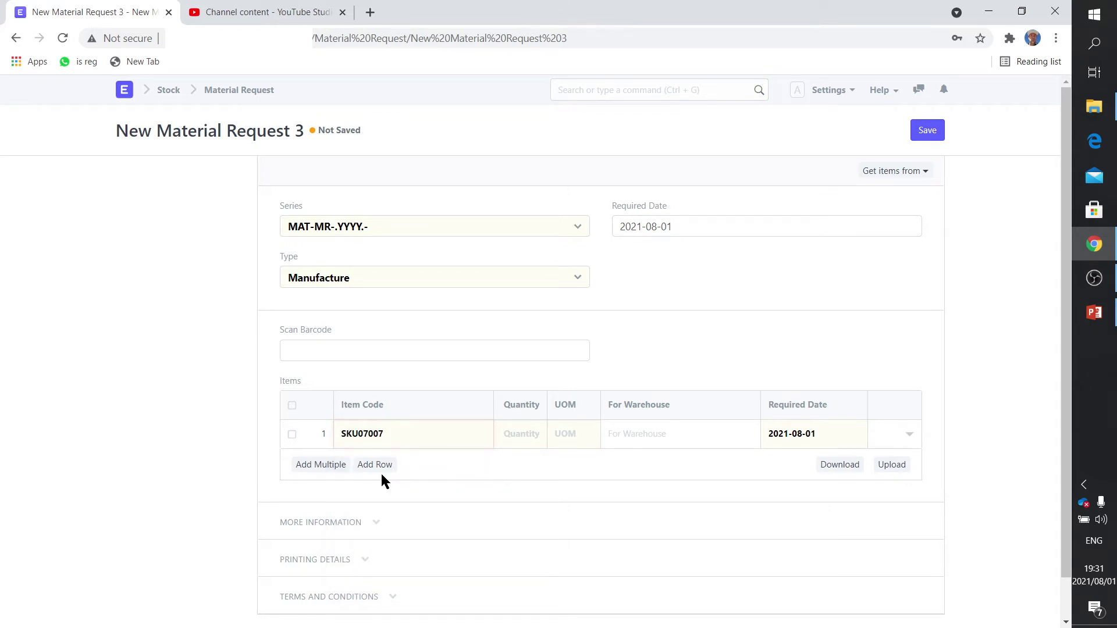
left_click(536, 438)
type("4")
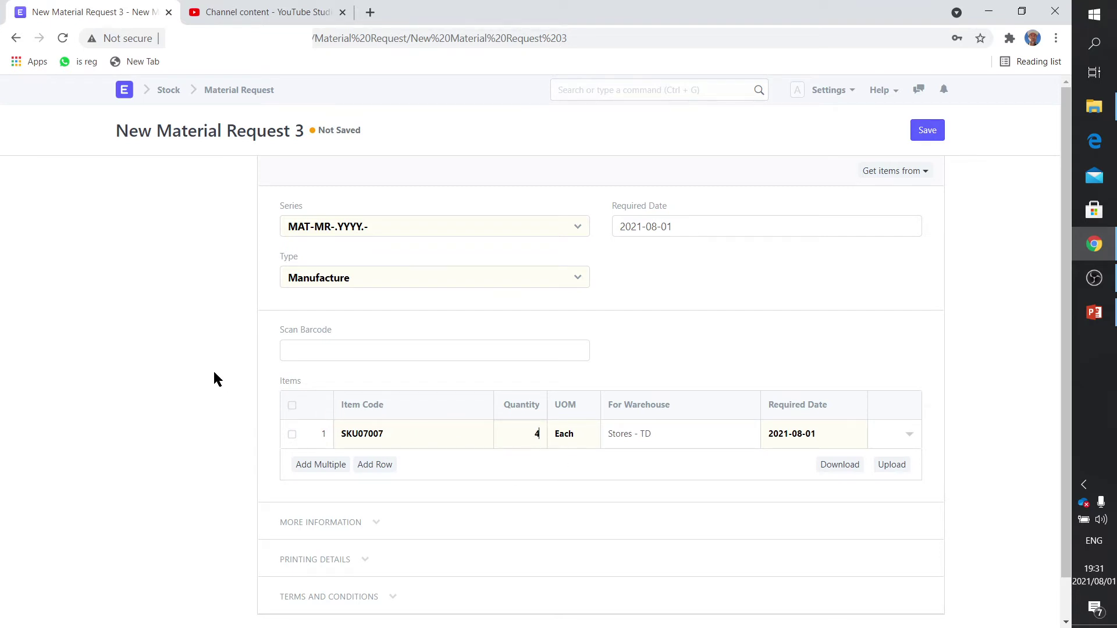
Step: Change the item row's For Warehouse to Modules - TD
left_click(652, 435)
key("BackSpace")
key("BackSpace")
key("BackSpace")
key("BackSpace")
key("BackSpace")
type("Mod")
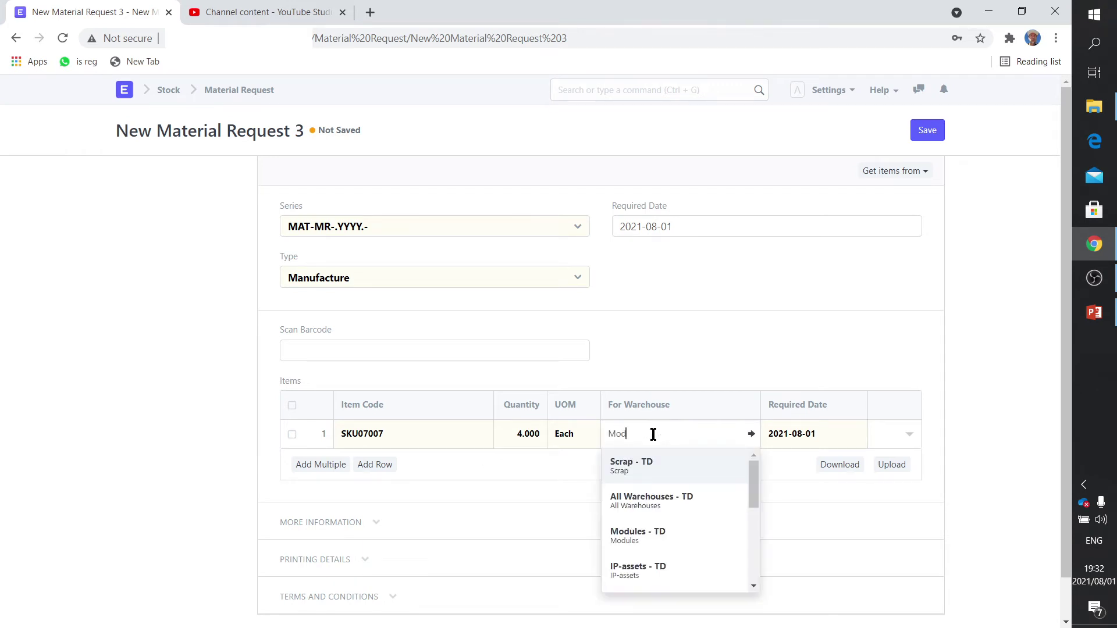
left_click(654, 465)
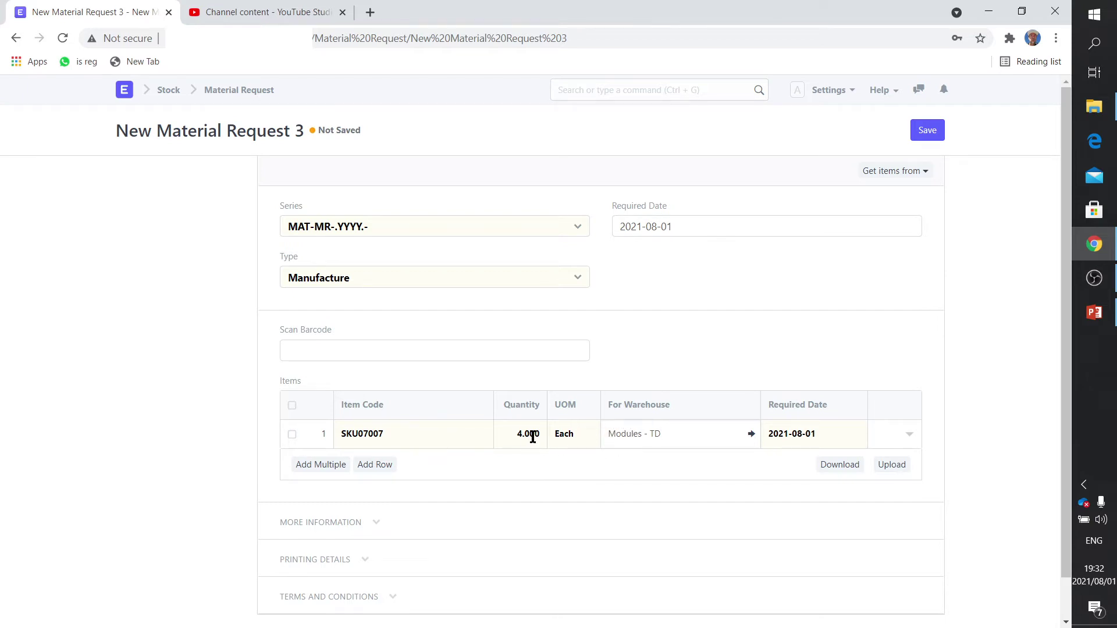
Step: Save the material request and submit it permanently
scroll(527, 460, "down", 1)
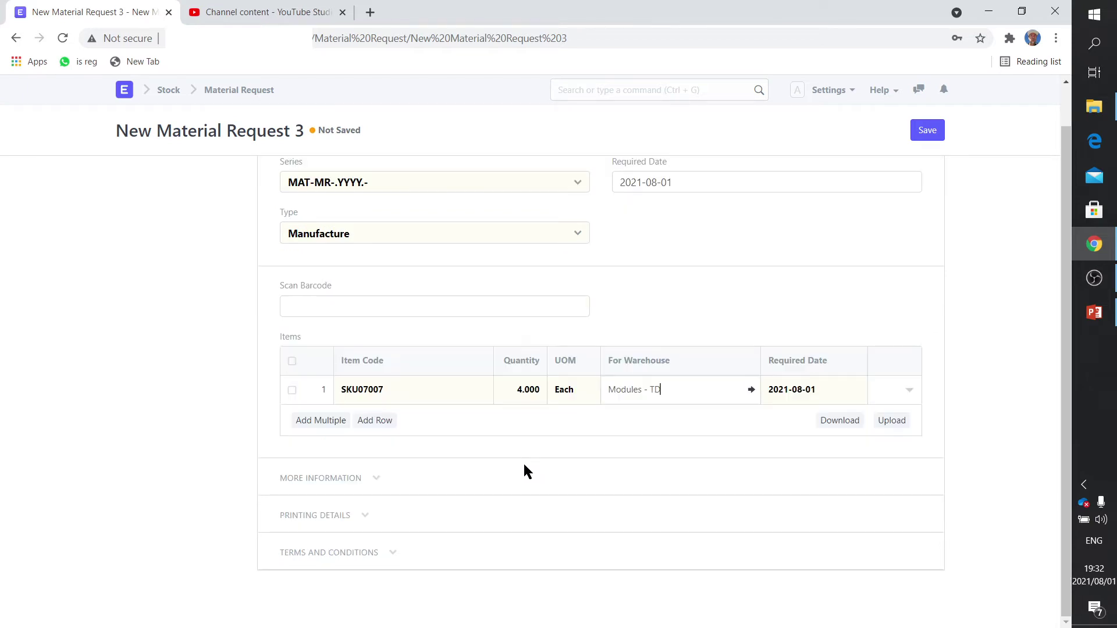
left_click(928, 131)
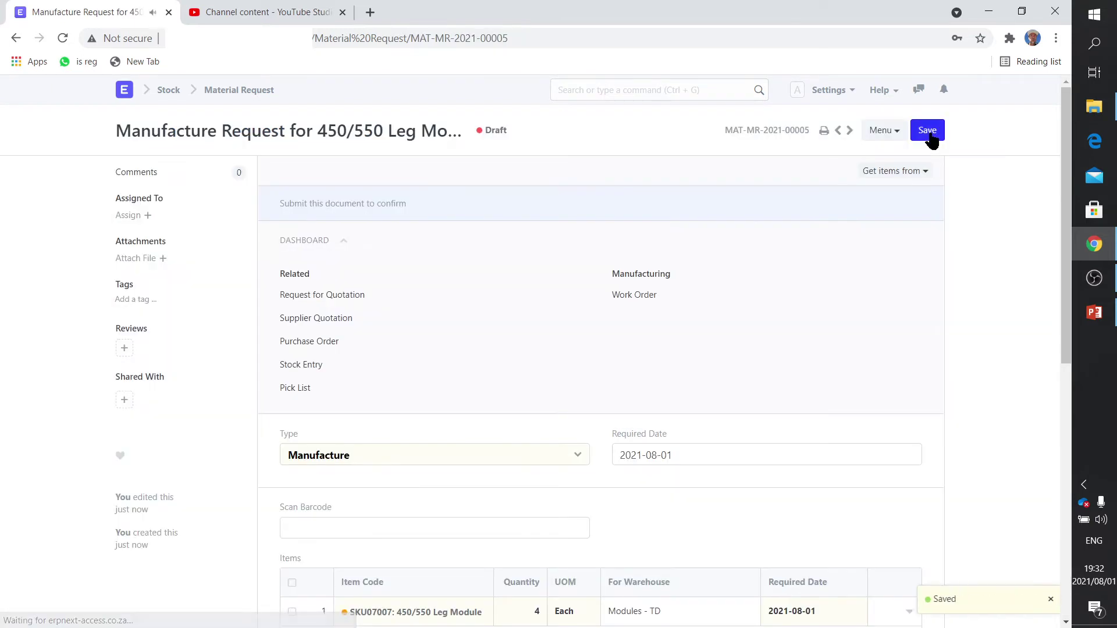
left_click(928, 133)
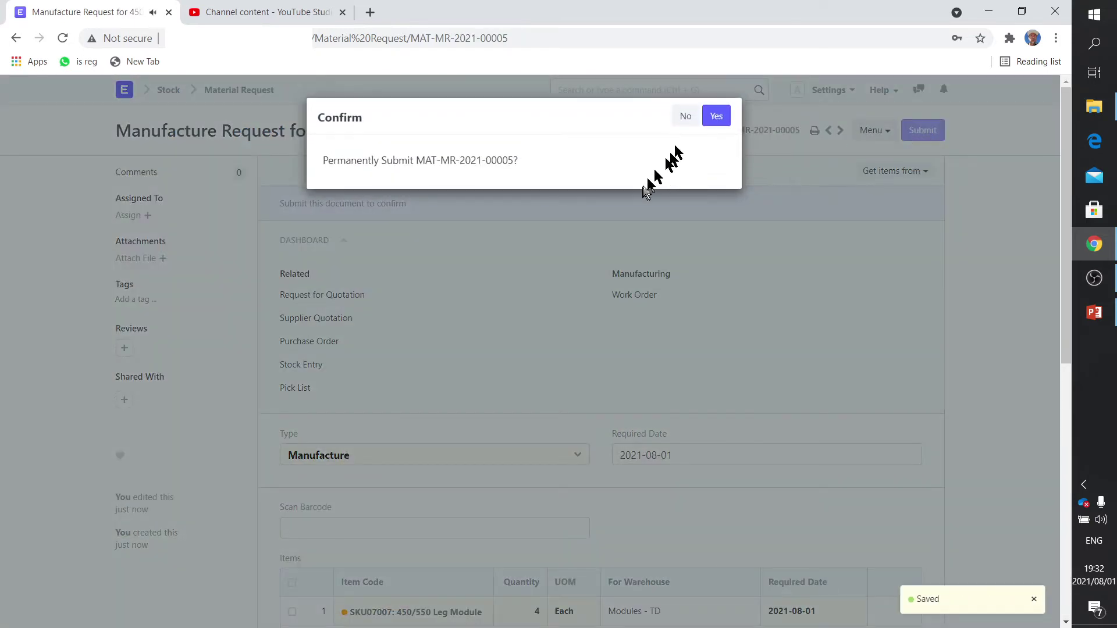
left_click(718, 117)
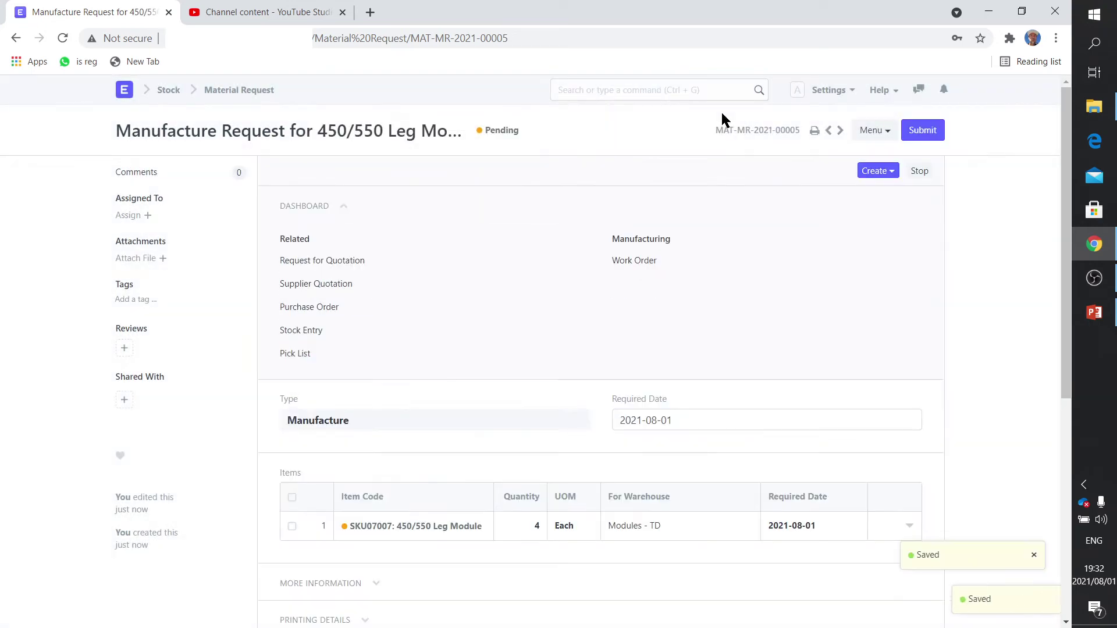
Step: Reopen the pending leg module manufacture request from the Material Request list and create a work order from it
left_click(247, 91)
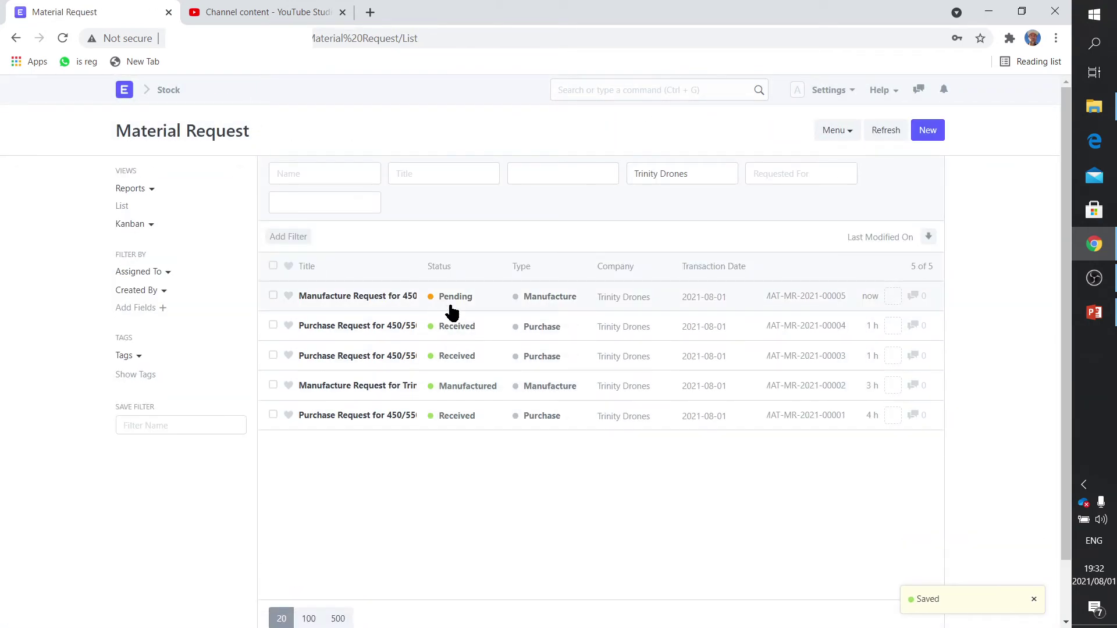
left_click(382, 297)
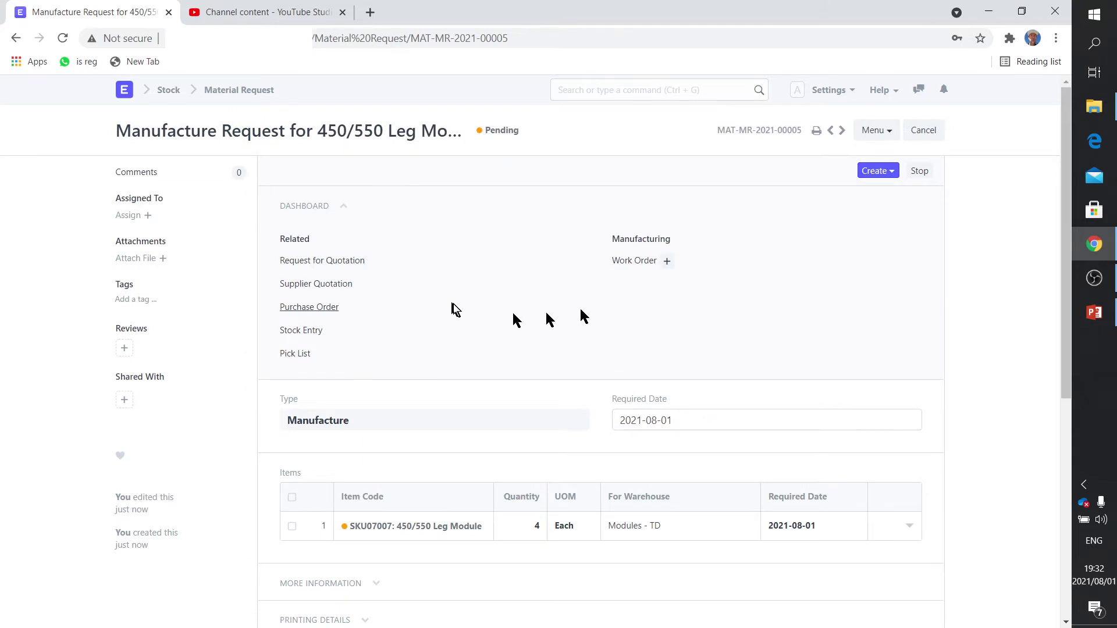
left_click(877, 171)
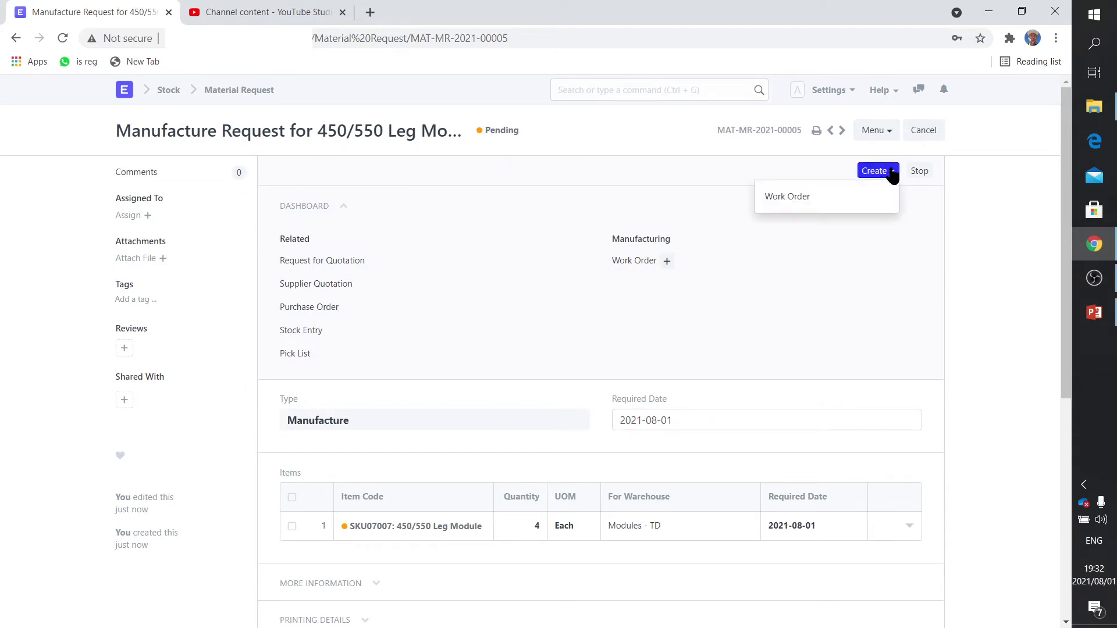
left_click(792, 195)
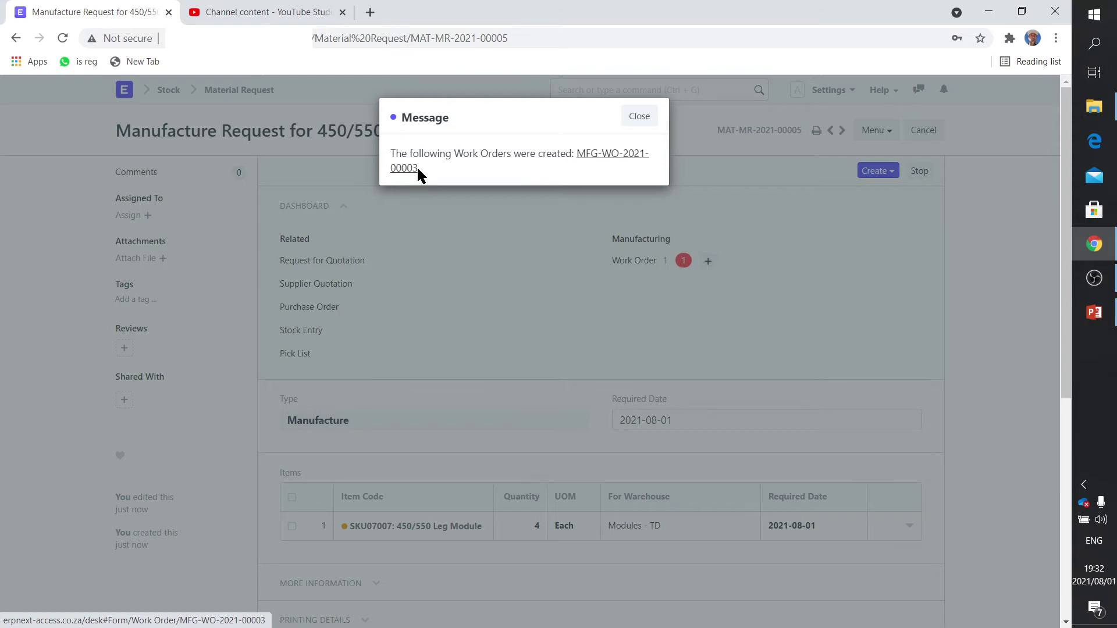
left_click(639, 117)
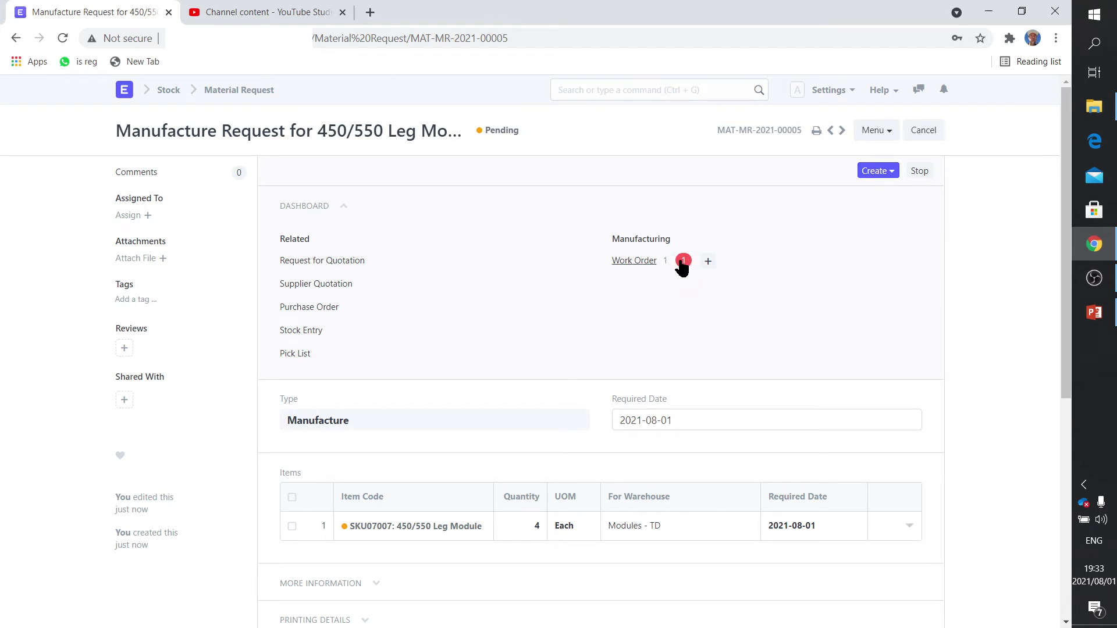
Step: Open the draft SKU07007 work order from the Work Order list and review its BOM, settings, warehouses and required items
left_click(620, 86)
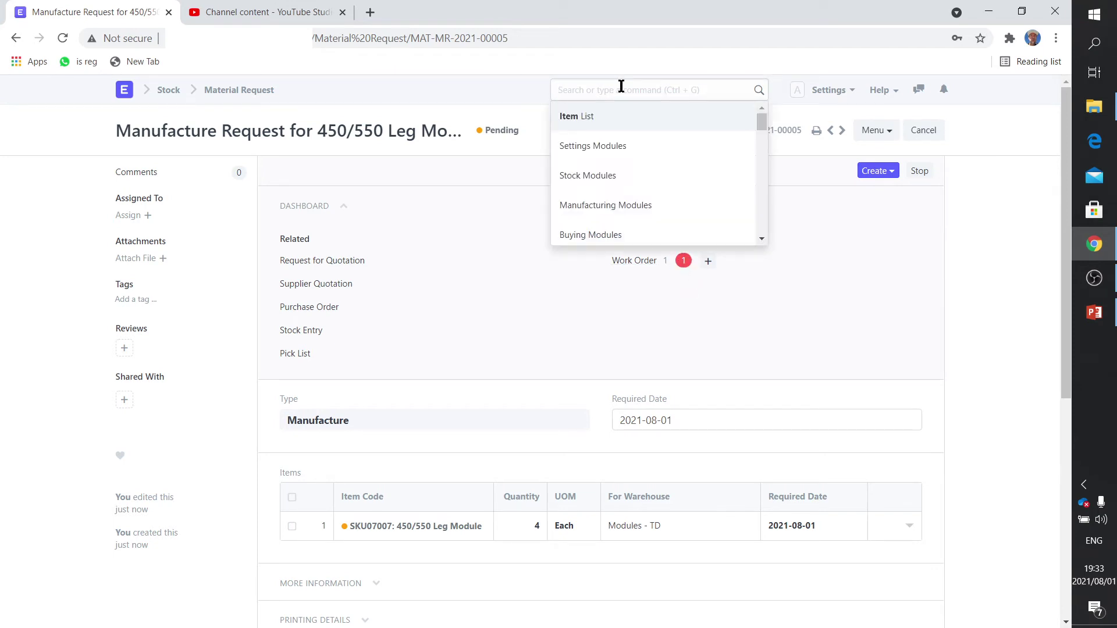
type("work ord")
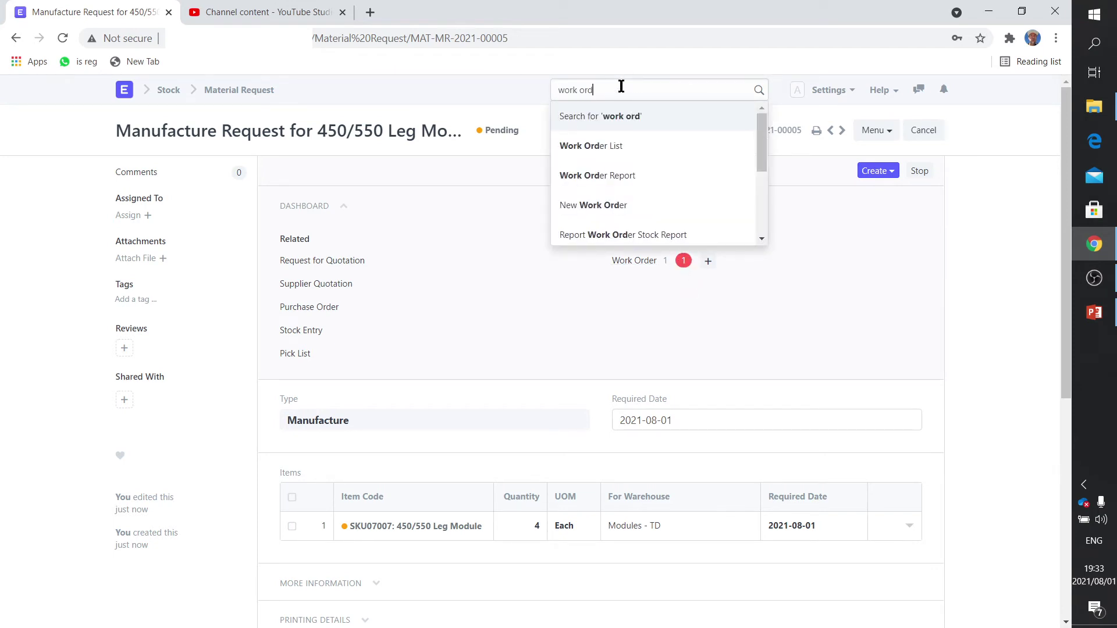
left_click(607, 145)
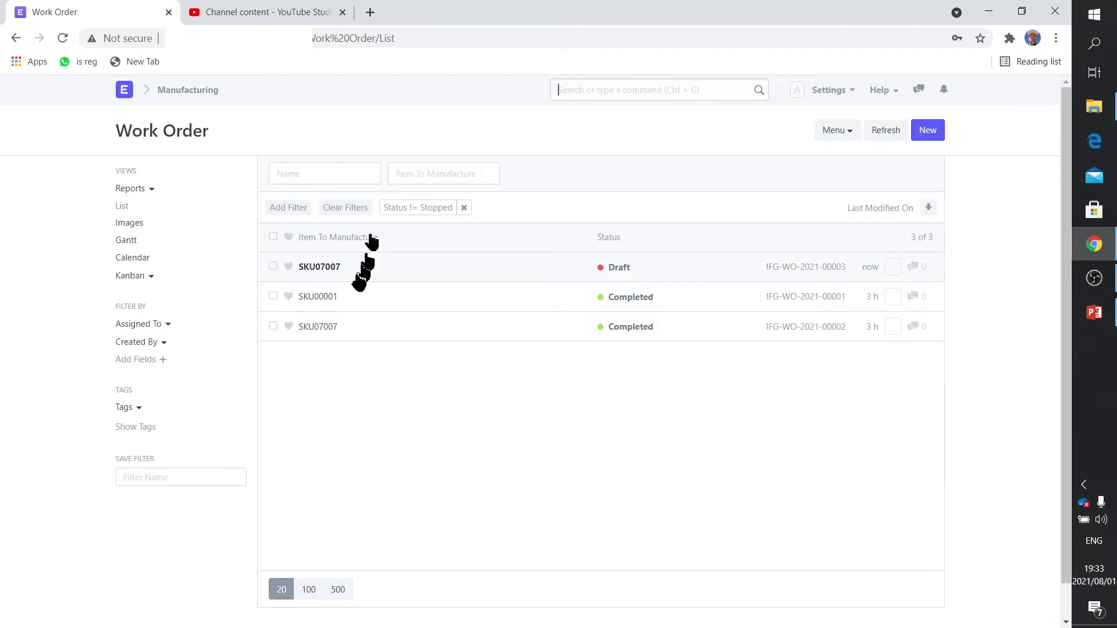
left_click(336, 268)
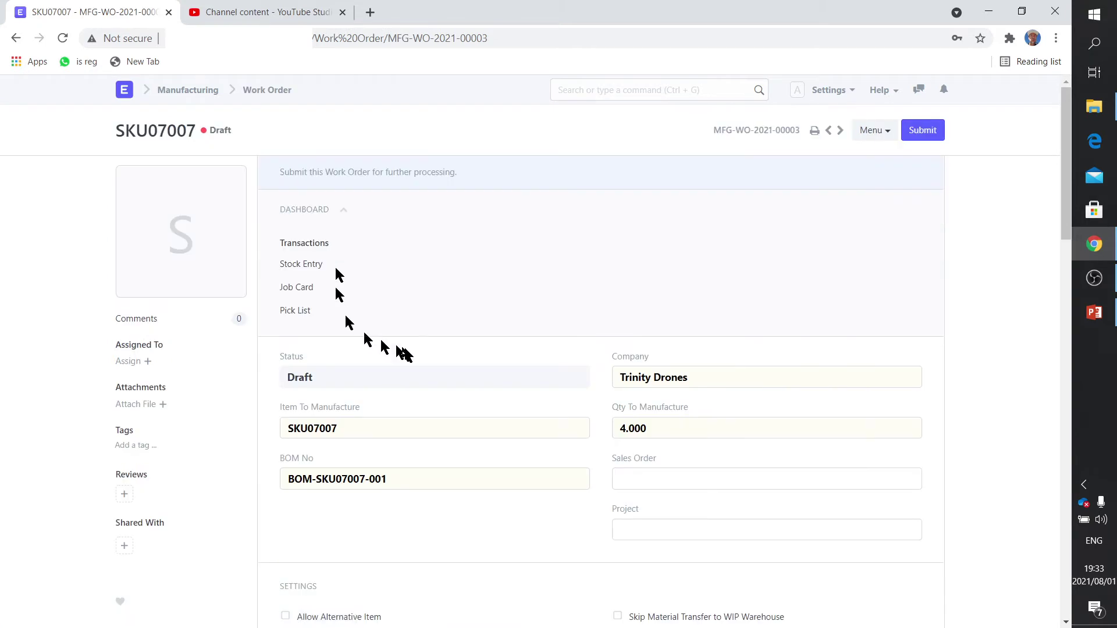
scroll(419, 357, "down", 3)
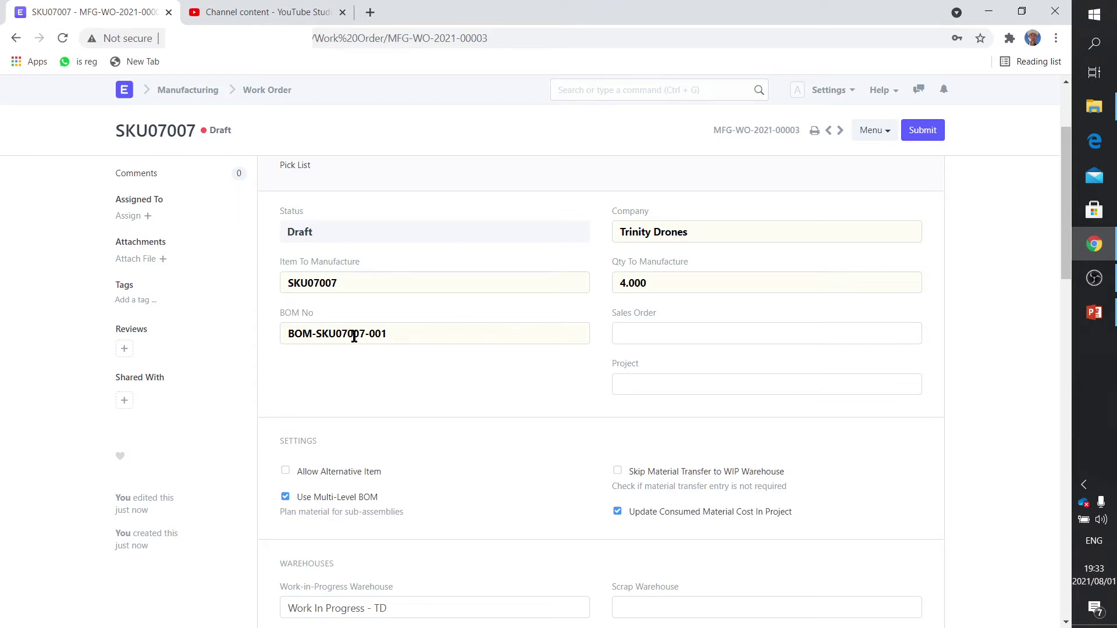
scroll(351, 288, "down", 1)
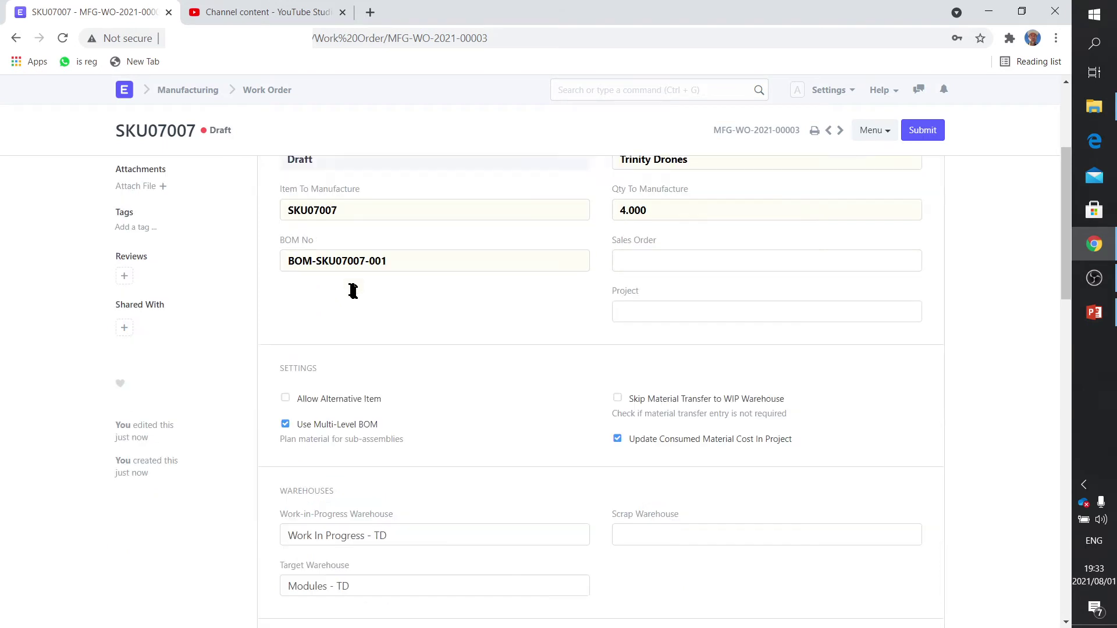
scroll(353, 290, "down", 2)
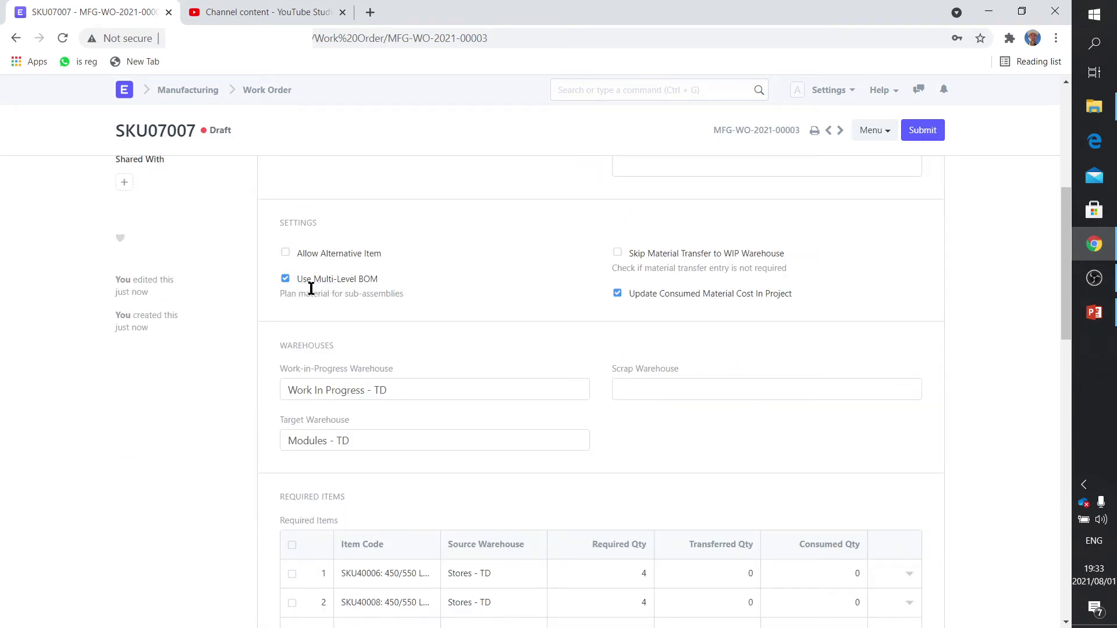
scroll(343, 312, "down", 1)
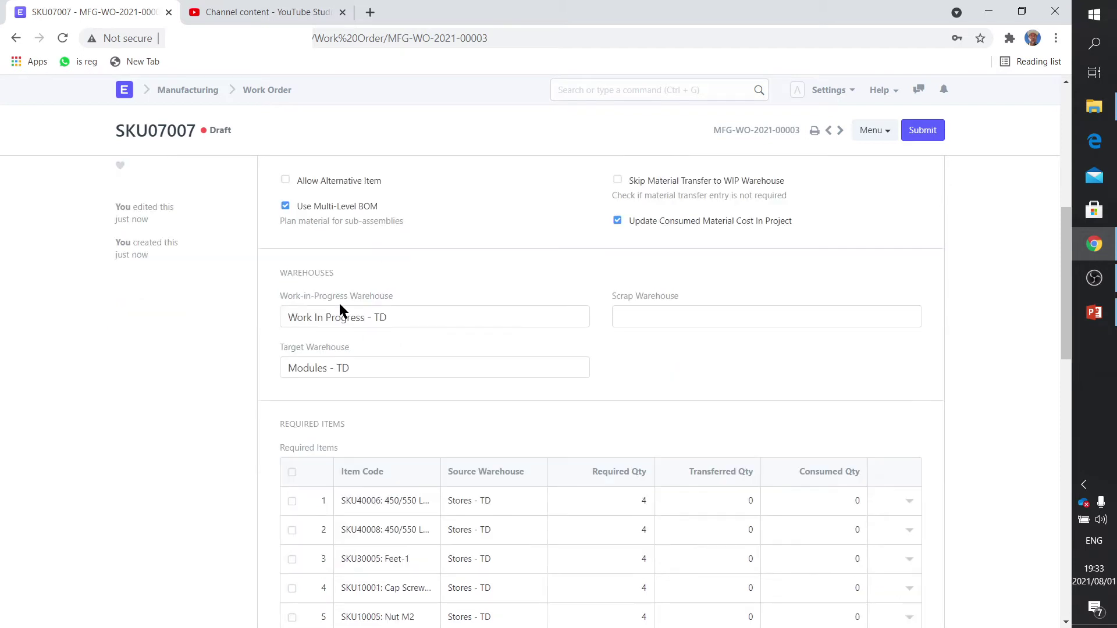
scroll(357, 268, "down", 1)
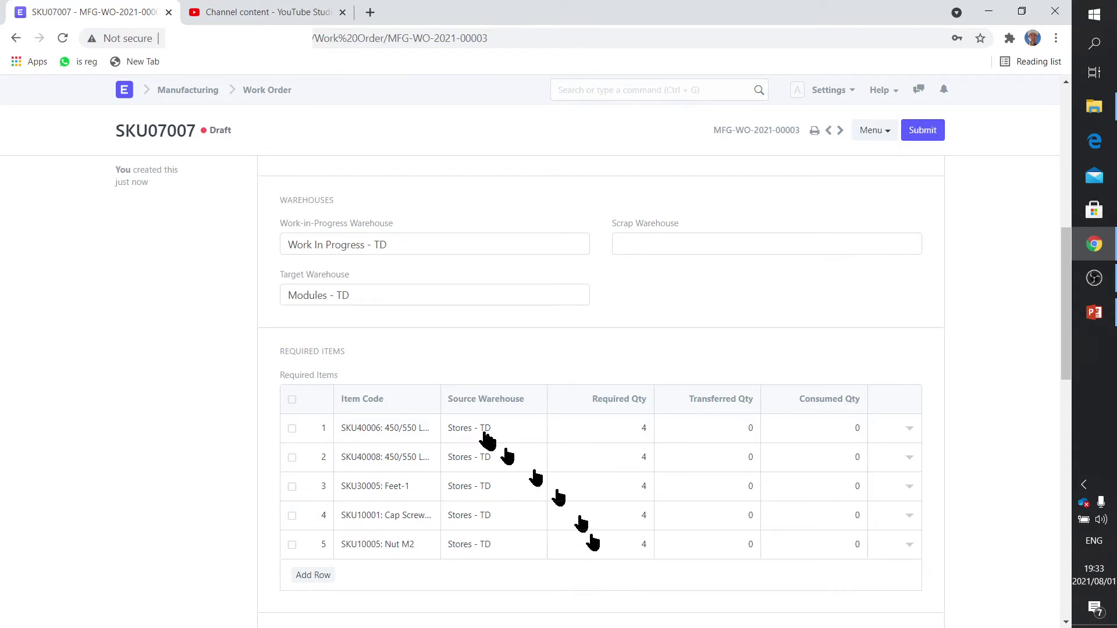
Step: Turn off Use Multi-Level BOM, check the required items list, and turn the option back on
scroll(486, 441, "up", 2)
left_click(288, 280)
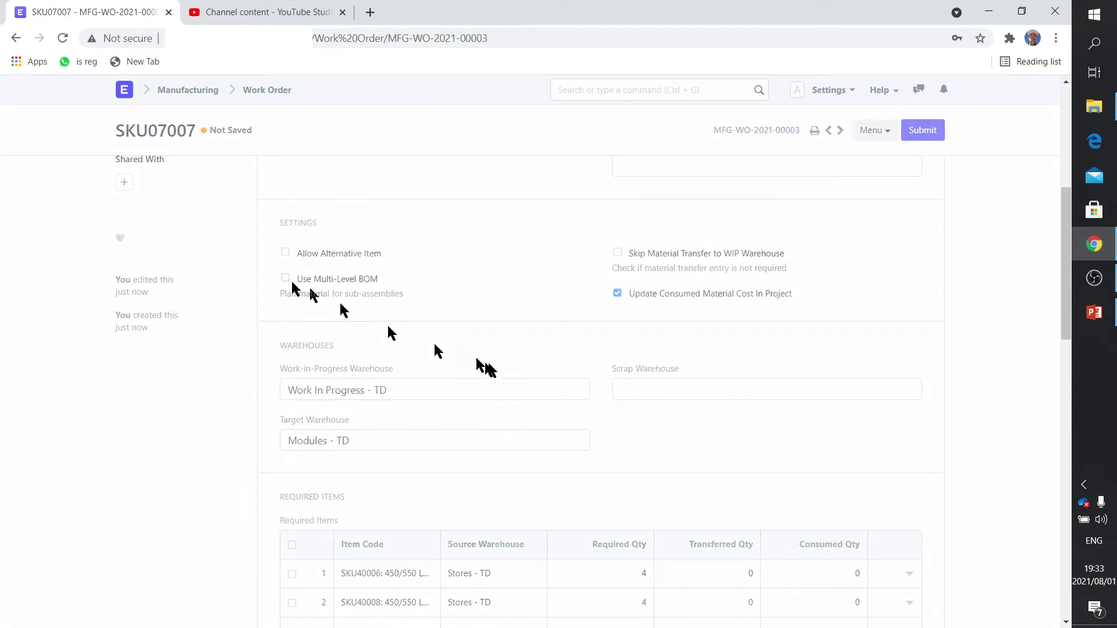
scroll(495, 375, "down", 3)
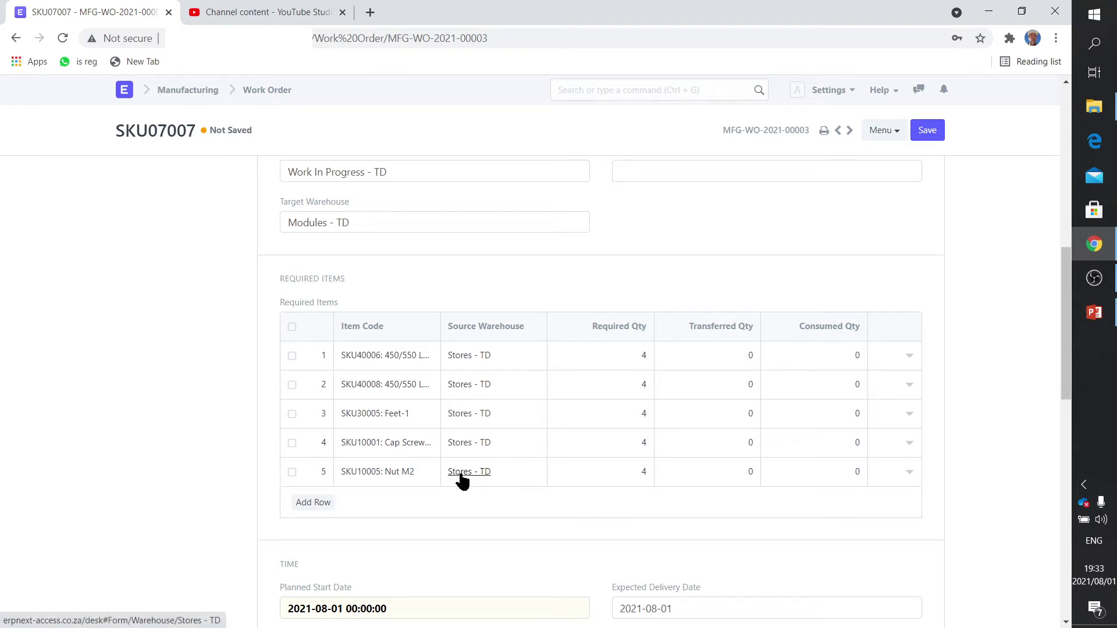
scroll(399, 379, "up", 3)
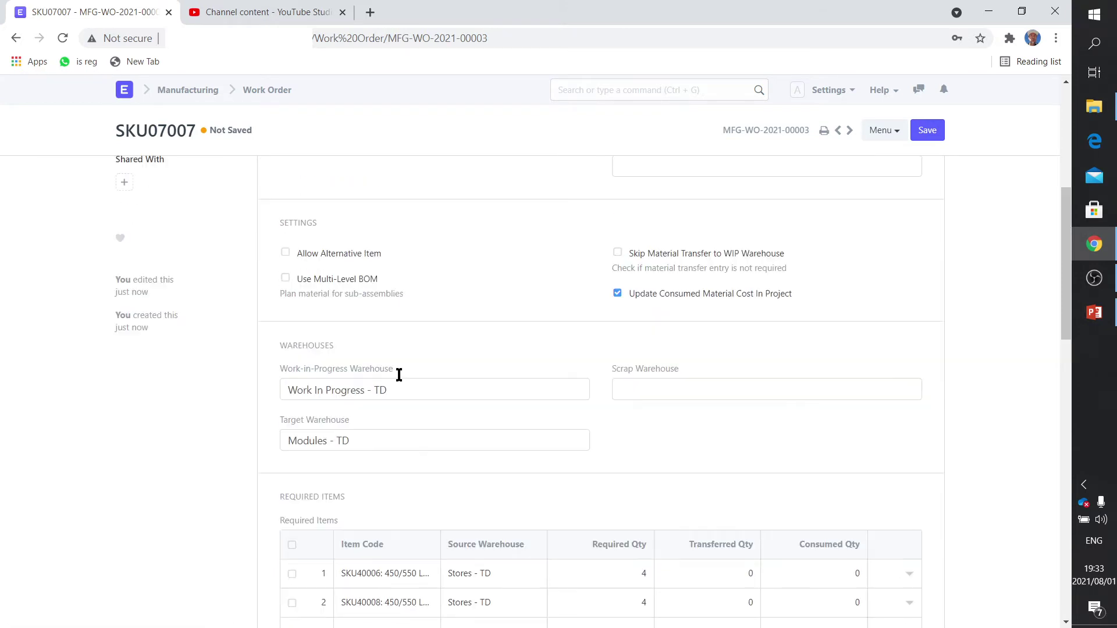
left_click(286, 280)
Step: Examine the work order's warehouses, required items, planned dates, operations and operating costs, including the workstation and operation time
scroll(454, 347, "down", 1)
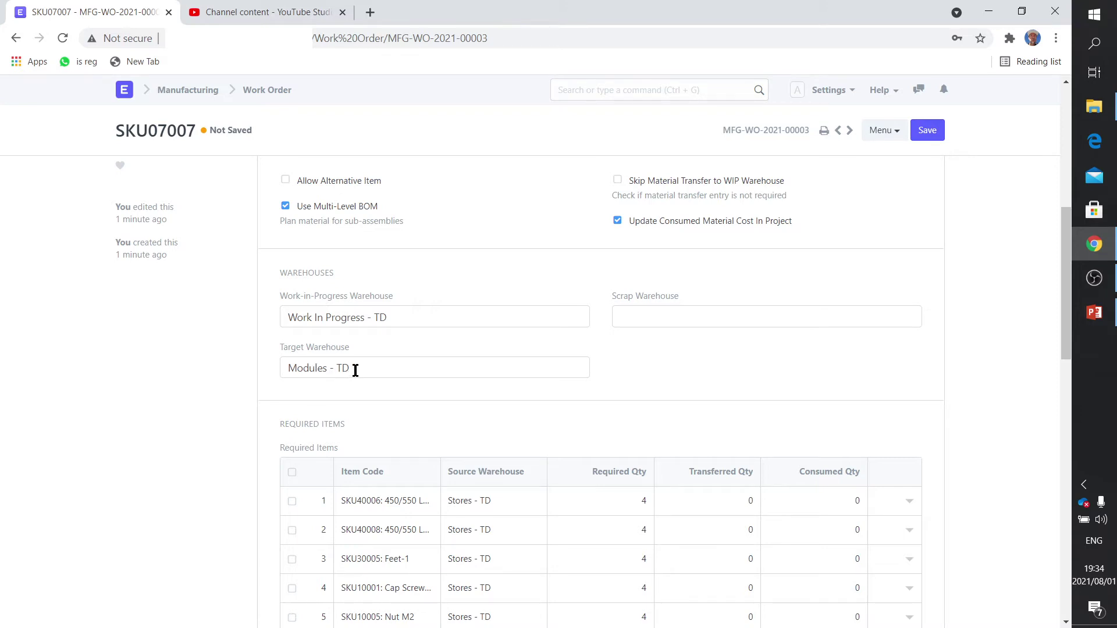
scroll(355, 371, "down", 3)
scroll(356, 373, "down", 2)
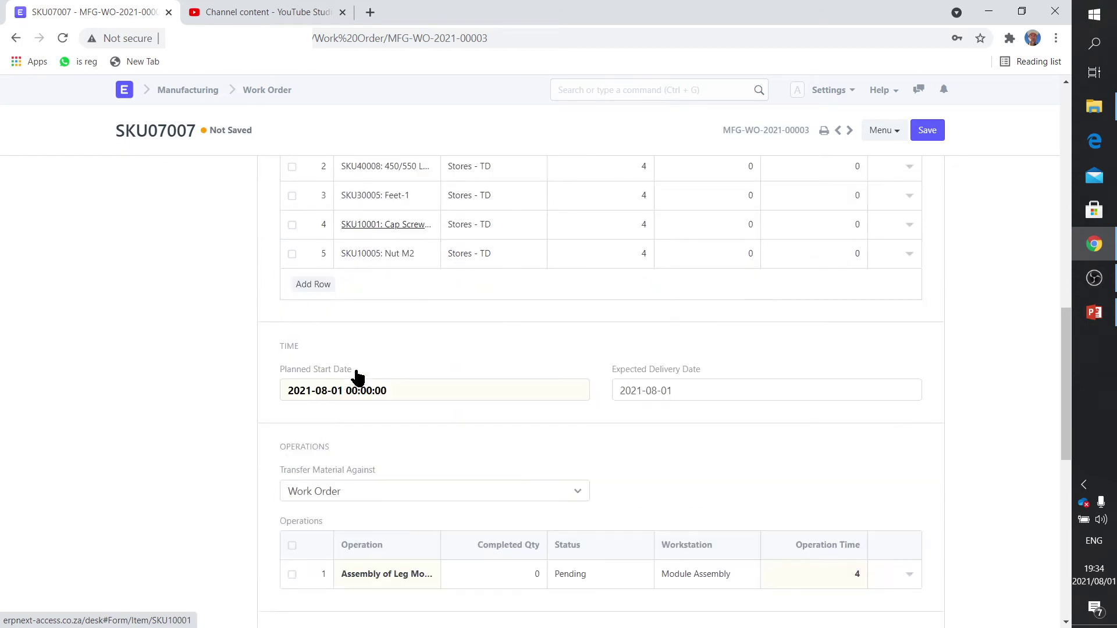
scroll(356, 375, "down", 1)
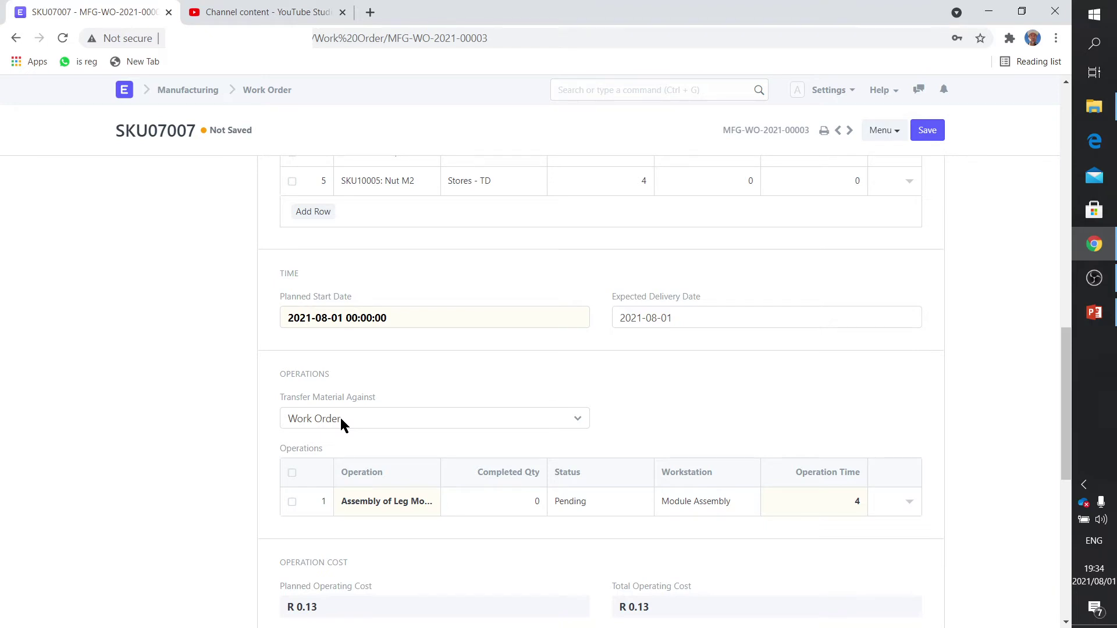
scroll(378, 461, "down", 1)
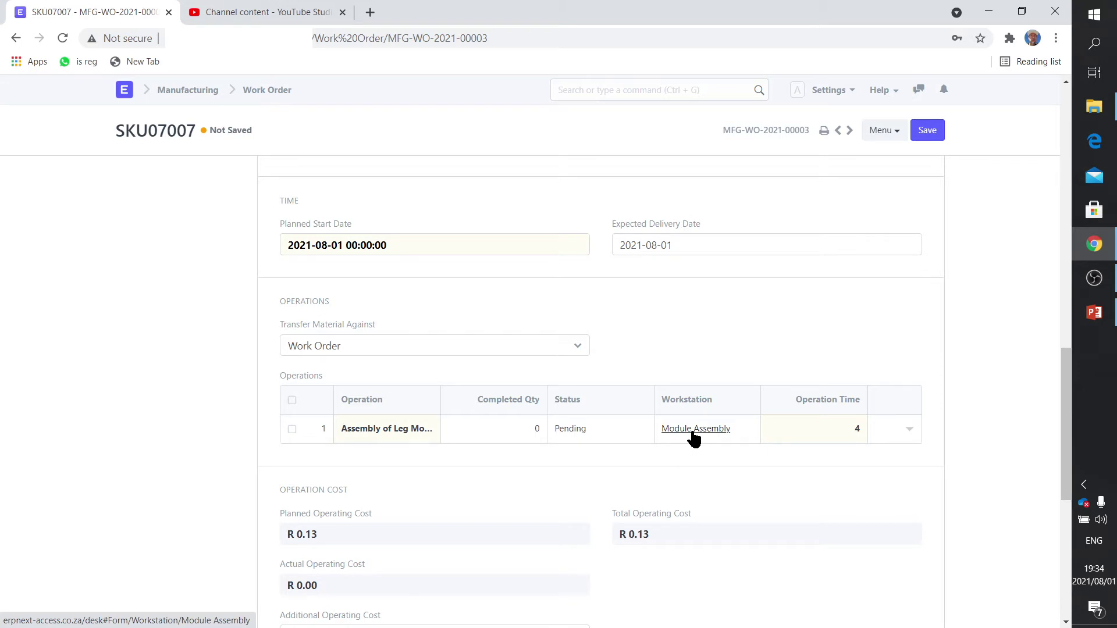
scroll(693, 433, "down", 2)
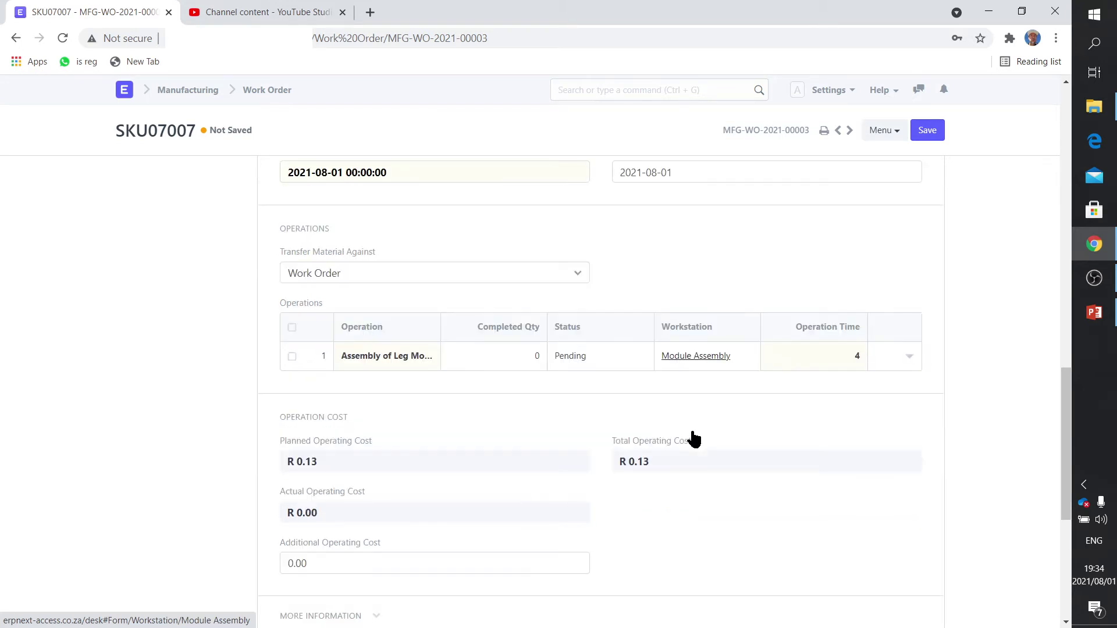
scroll(691, 433, "down", 1)
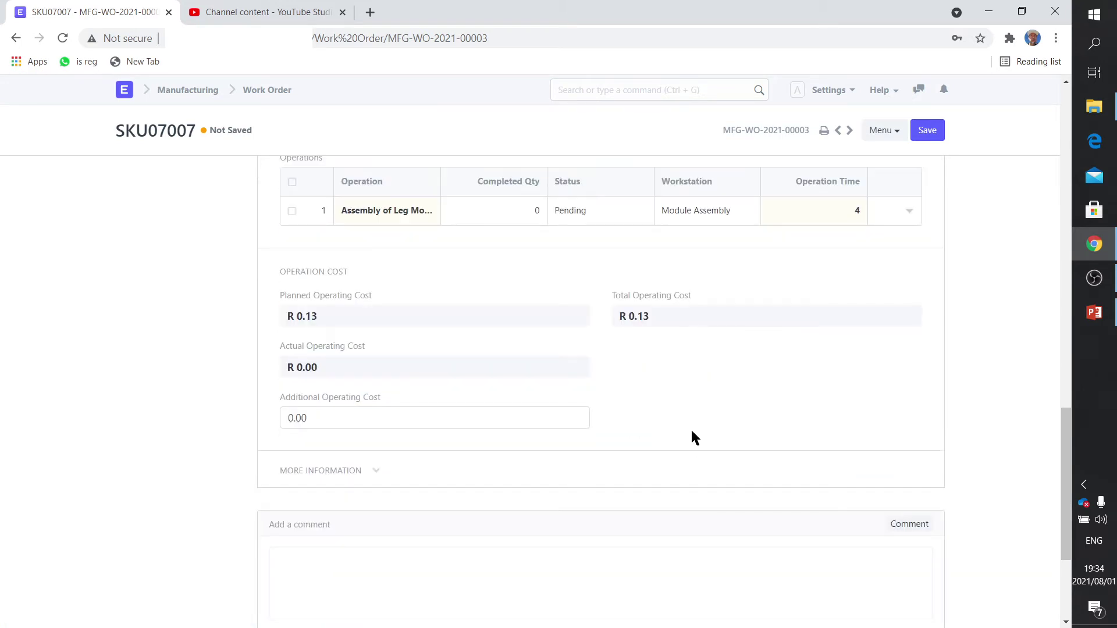
scroll(691, 434, "up", 2)
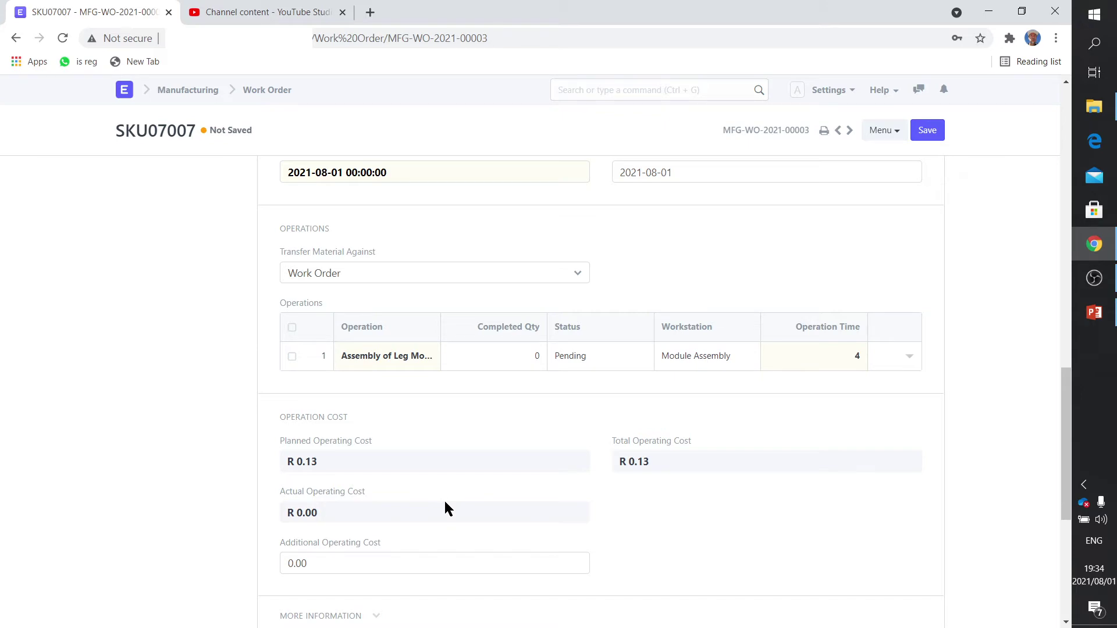
scroll(443, 507, "down", 4)
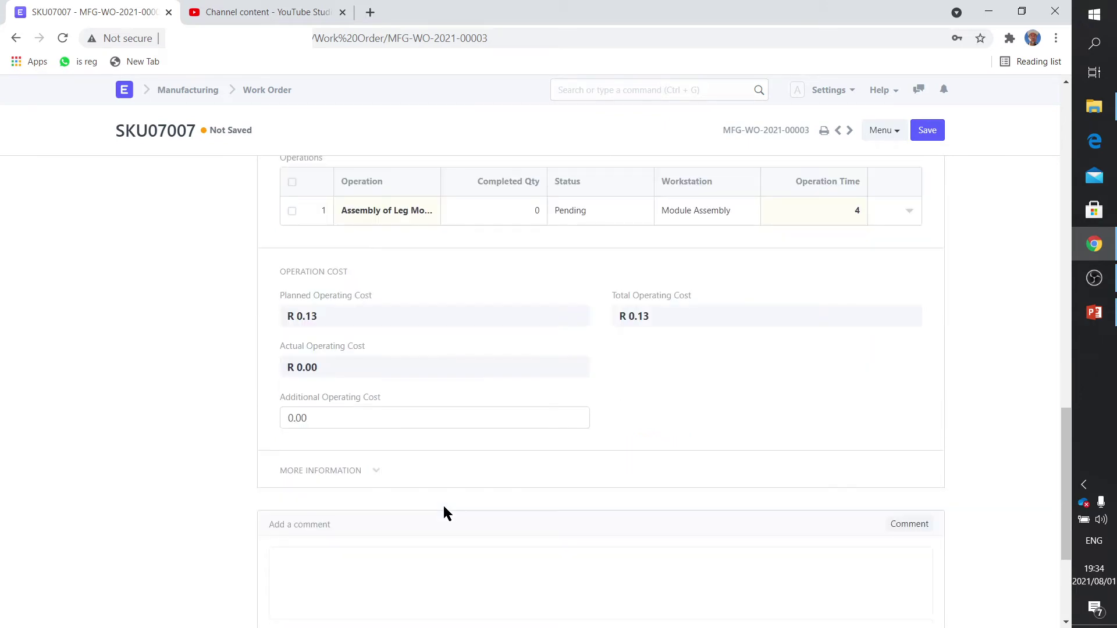
scroll(443, 508, "up", 8)
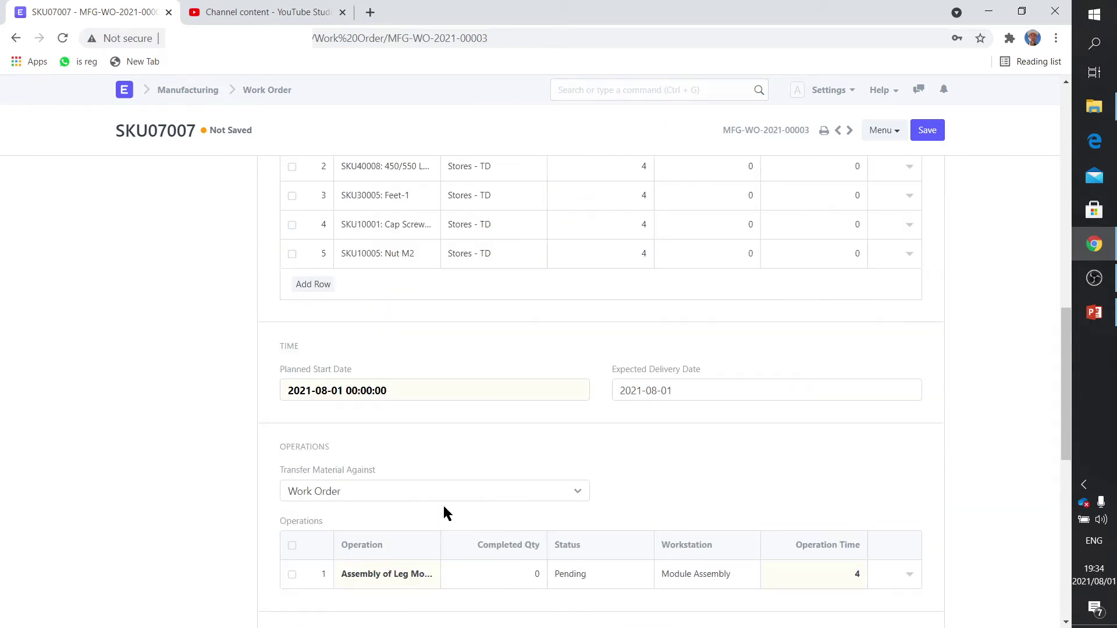
scroll(444, 505, "up", 5)
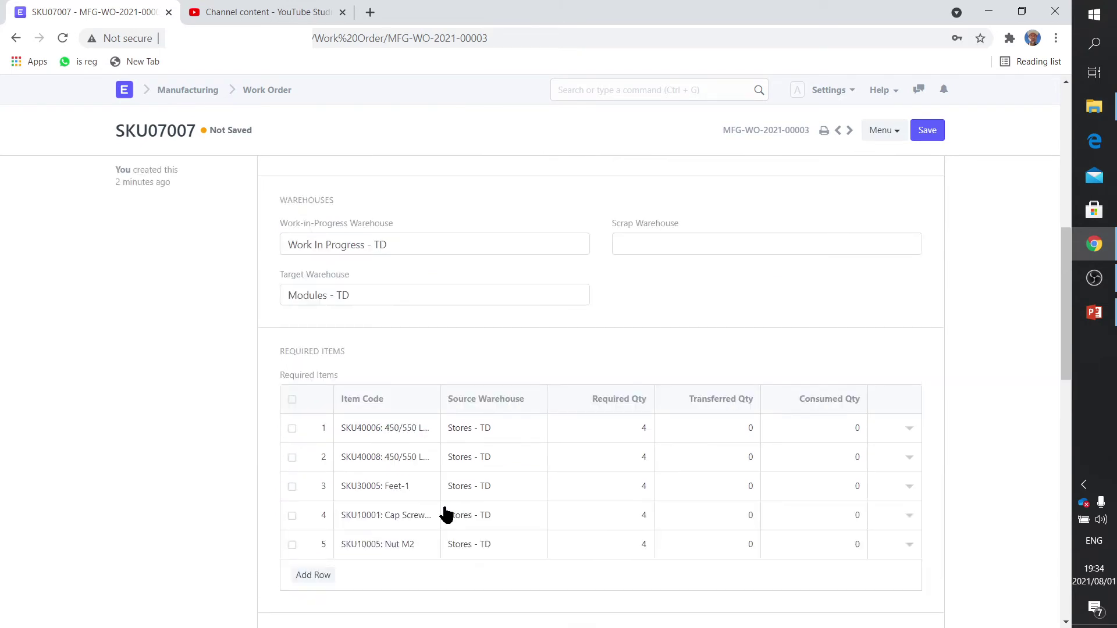
scroll(446, 515, "up", 5)
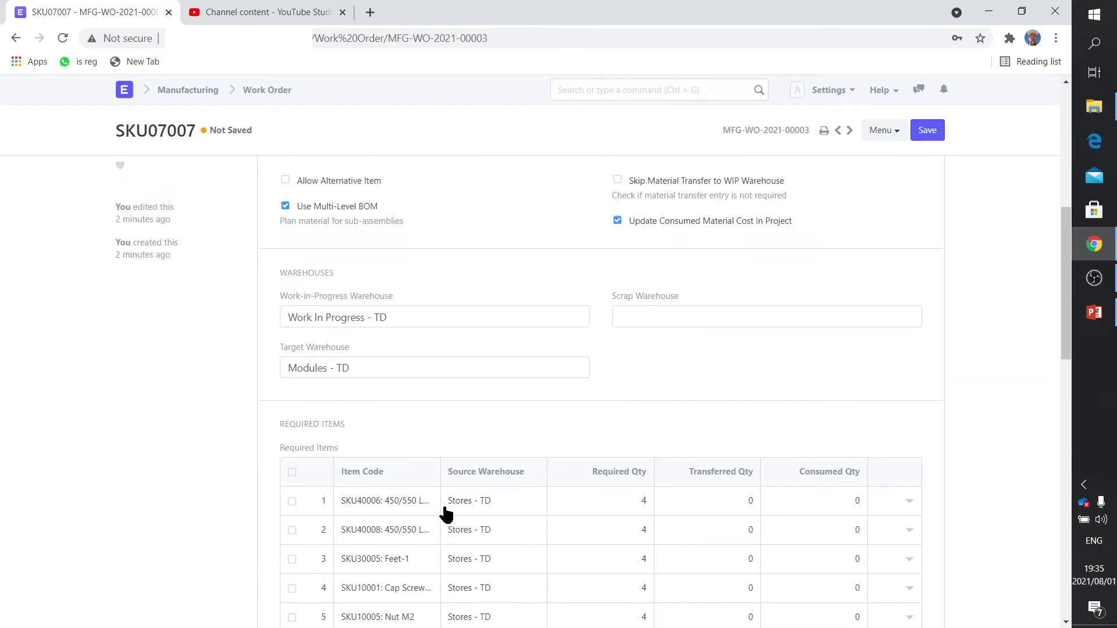
scroll(444, 512, "up", 3)
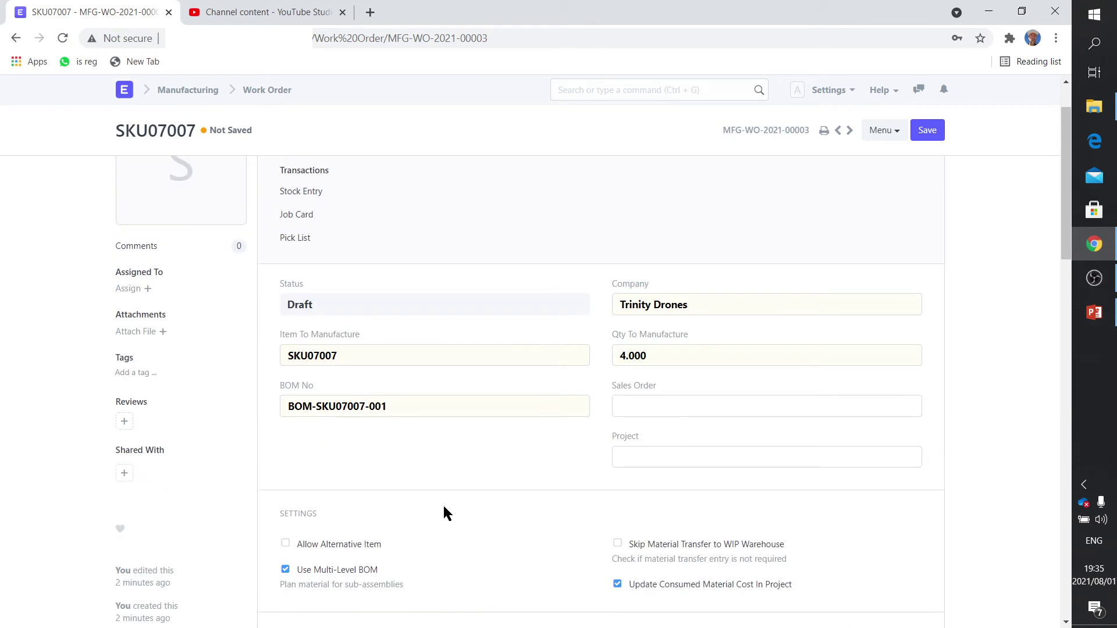
scroll(585, 463, "up", 1)
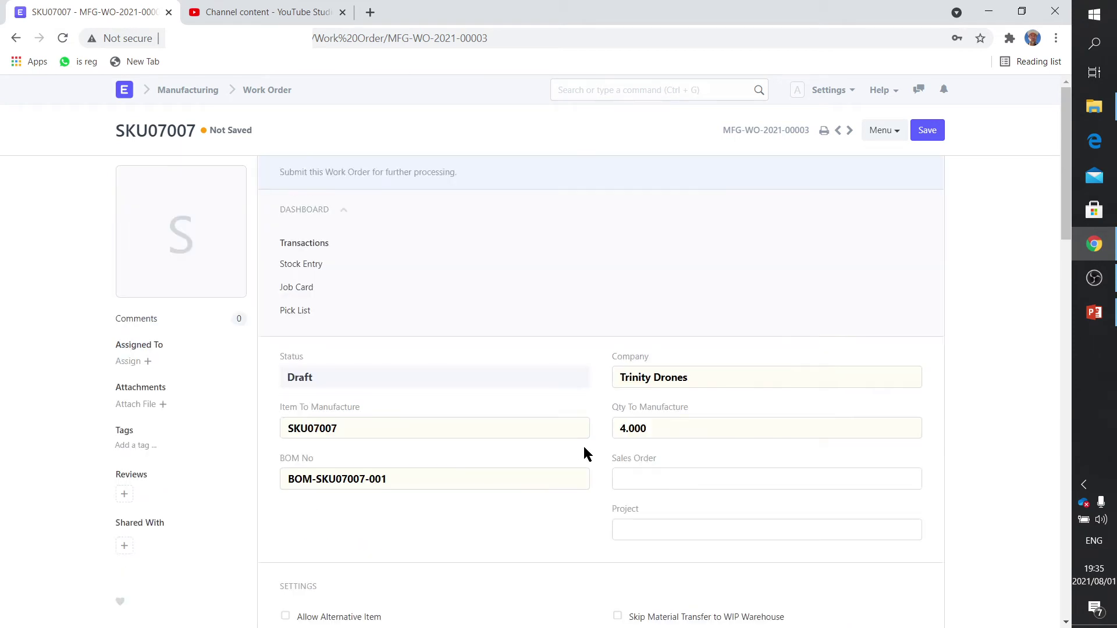
Step: Save the SKU07007 work order, submit it permanently, and dismiss the job card message
left_click(928, 133)
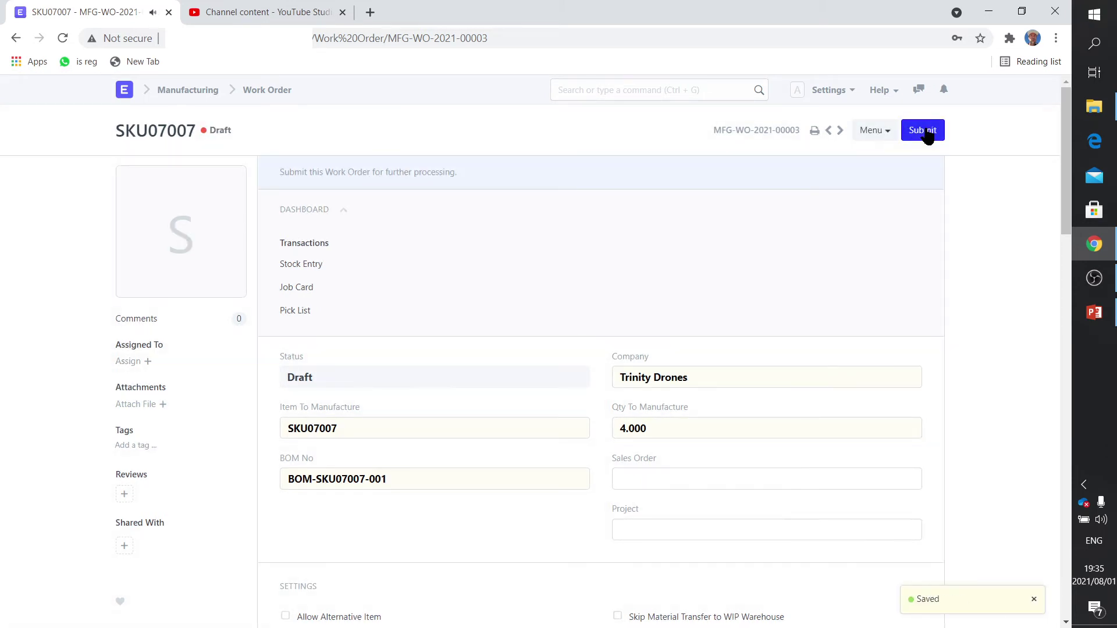
left_click(928, 133)
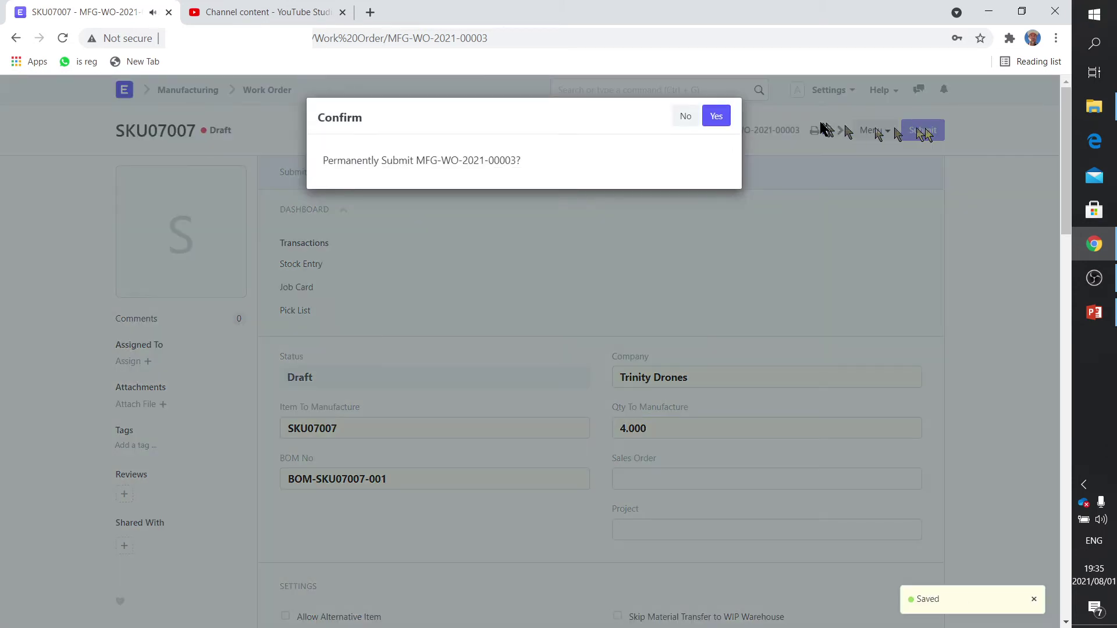
left_click(717, 116)
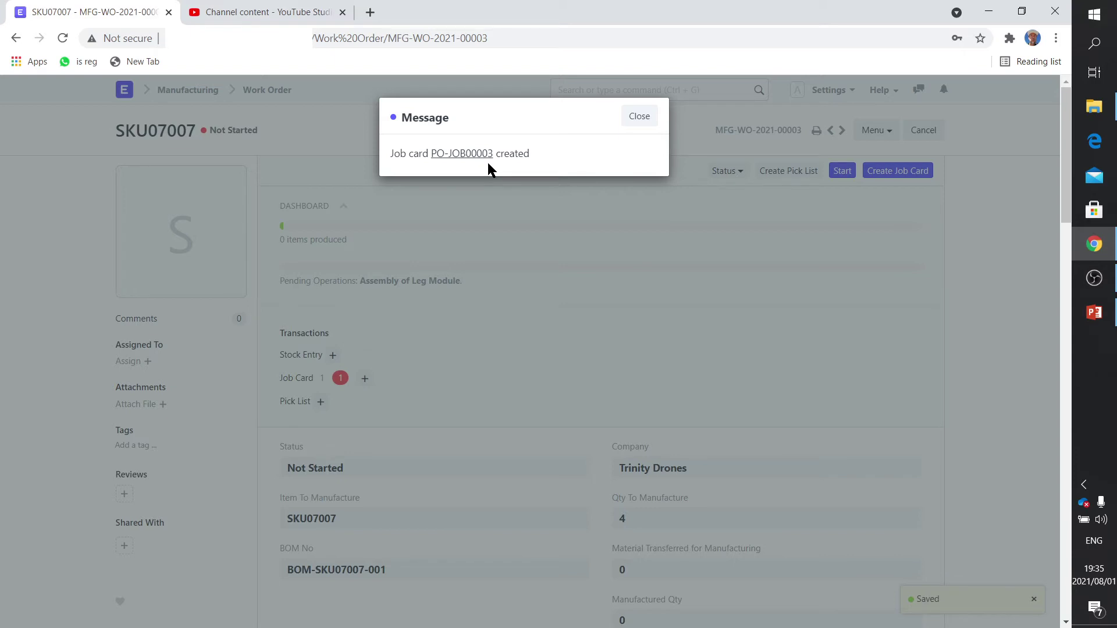
left_click(634, 117)
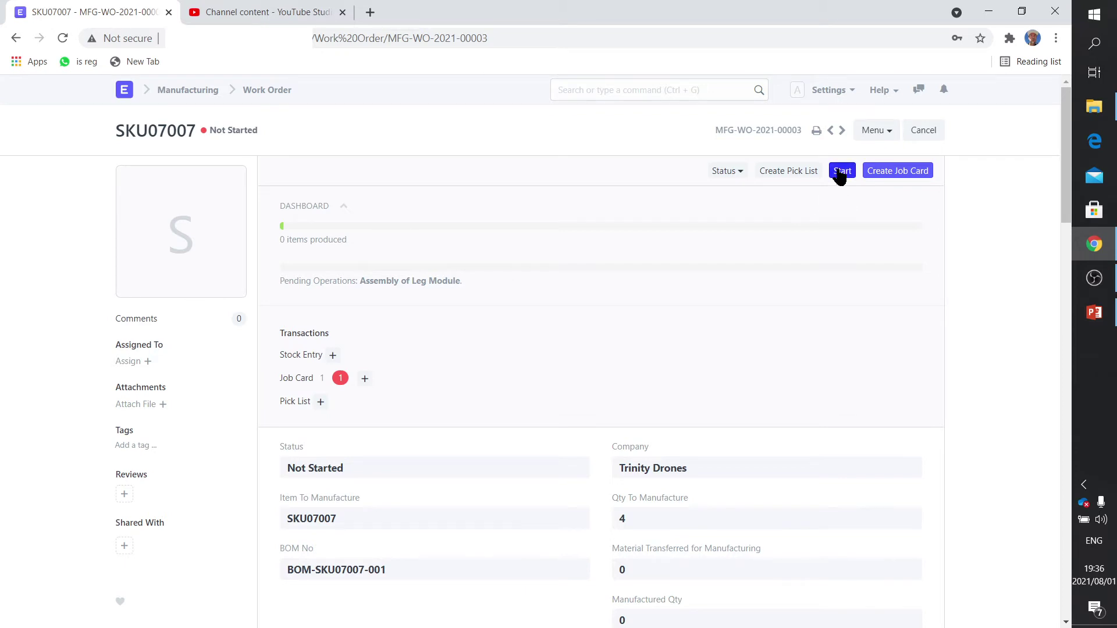
Step: Find the Job Card List and open the draft Assembly of Leg Module job card
left_click(590, 90)
type("job")
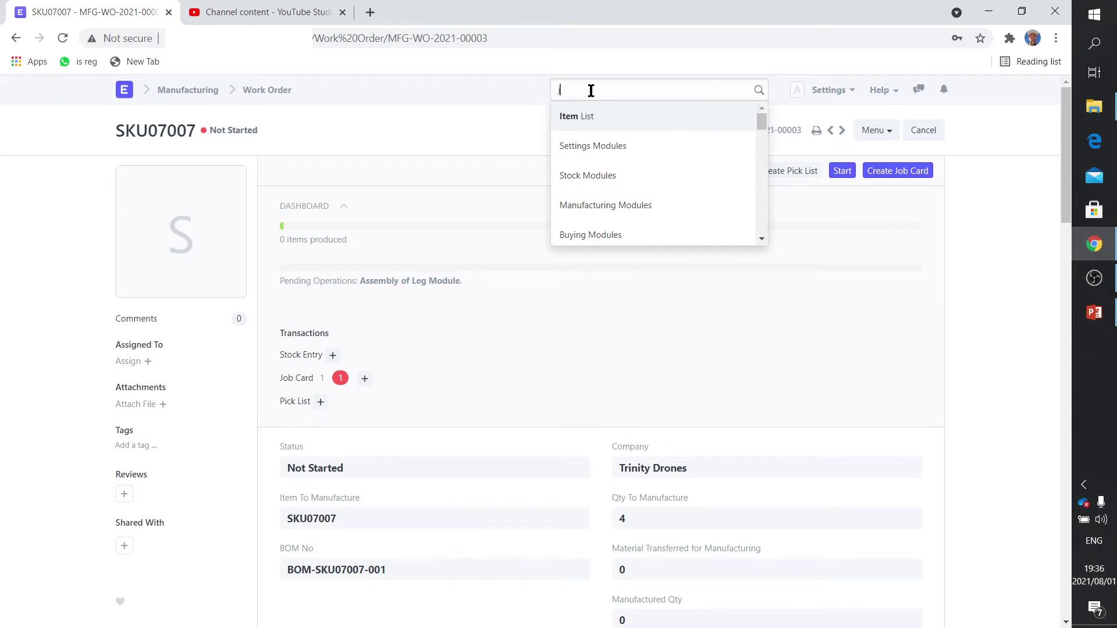
type(" card")
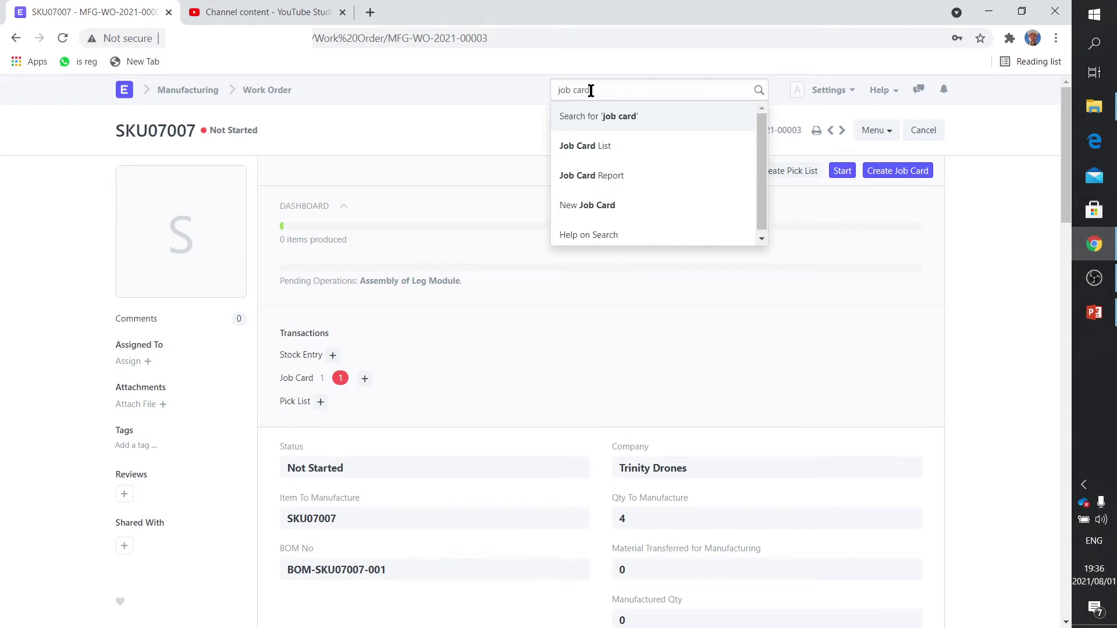
left_click(581, 147)
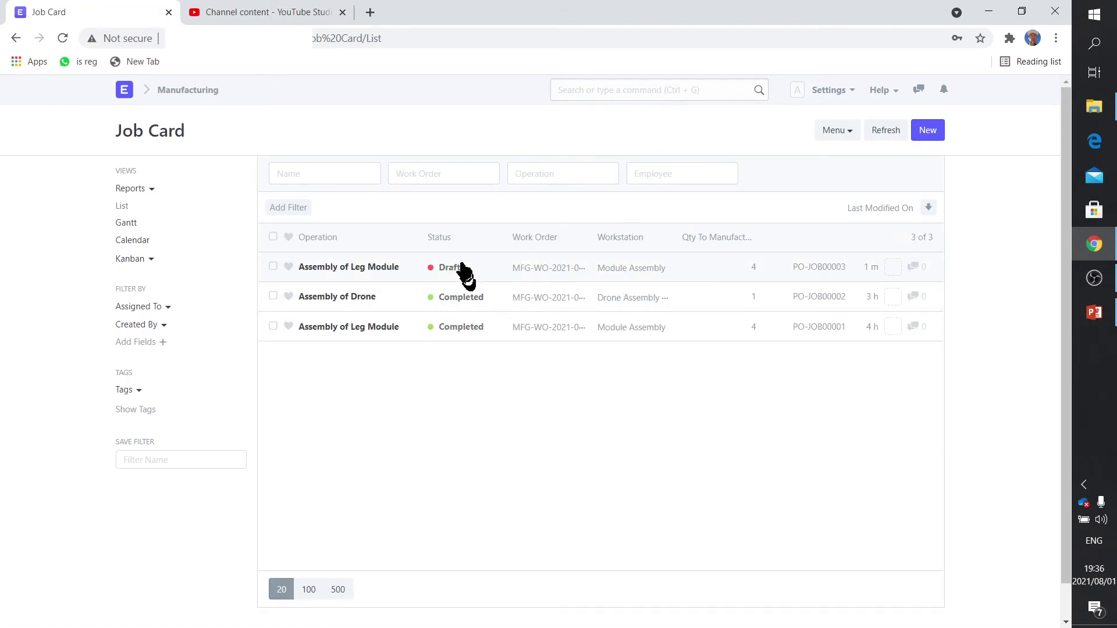
left_click(359, 268)
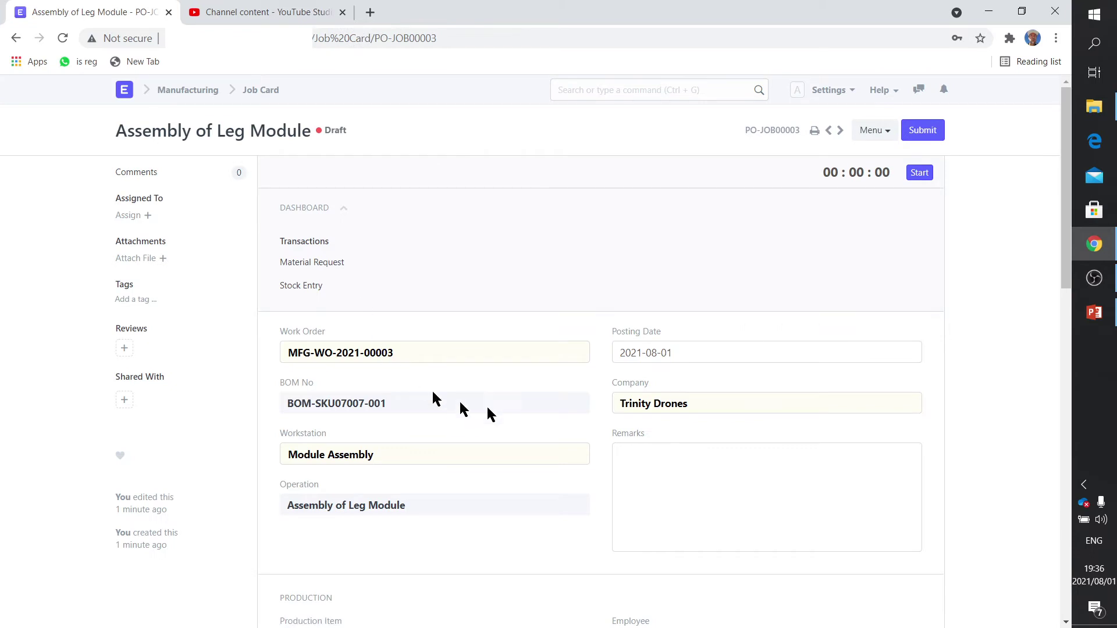
Step: Assign the existing employee to the leg module job card and save it
scroll(588, 448, "down", 4)
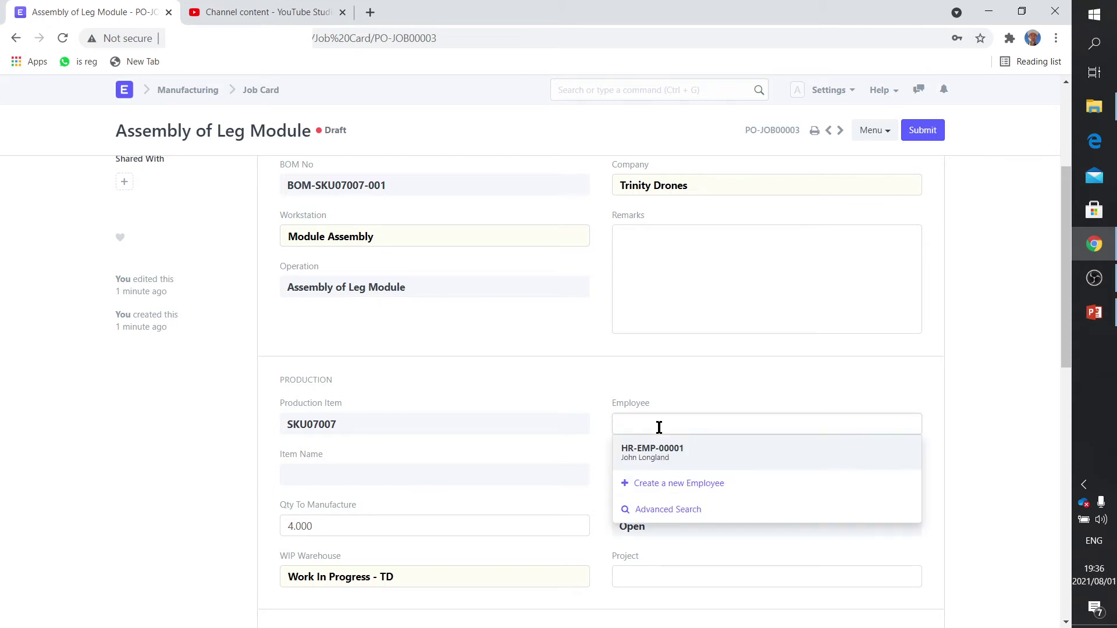
left_click(651, 459)
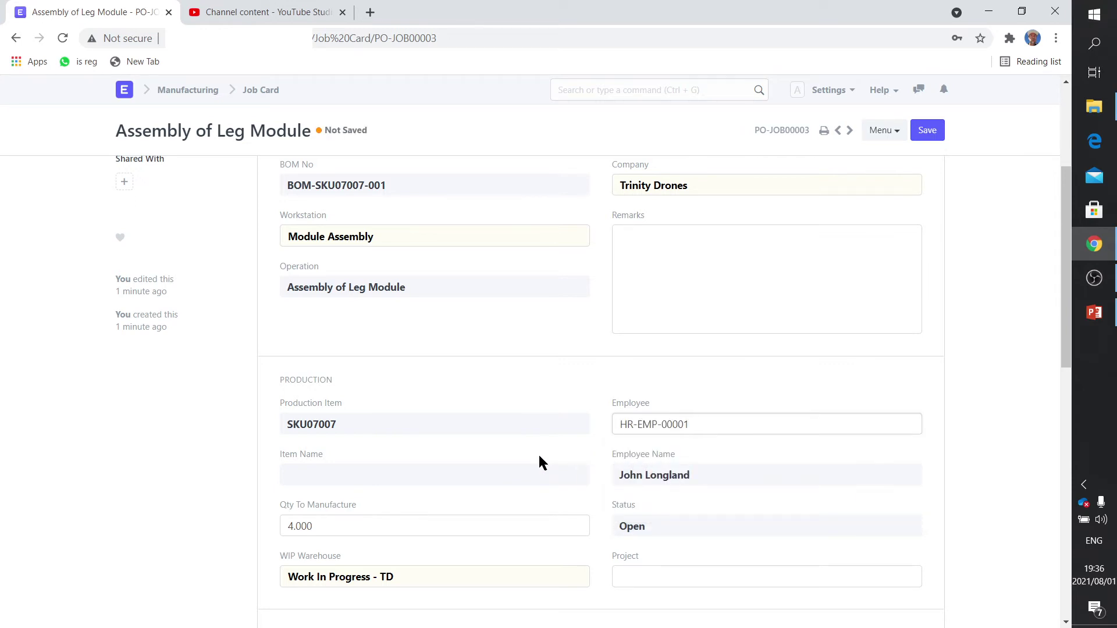
scroll(539, 459, "down", 3)
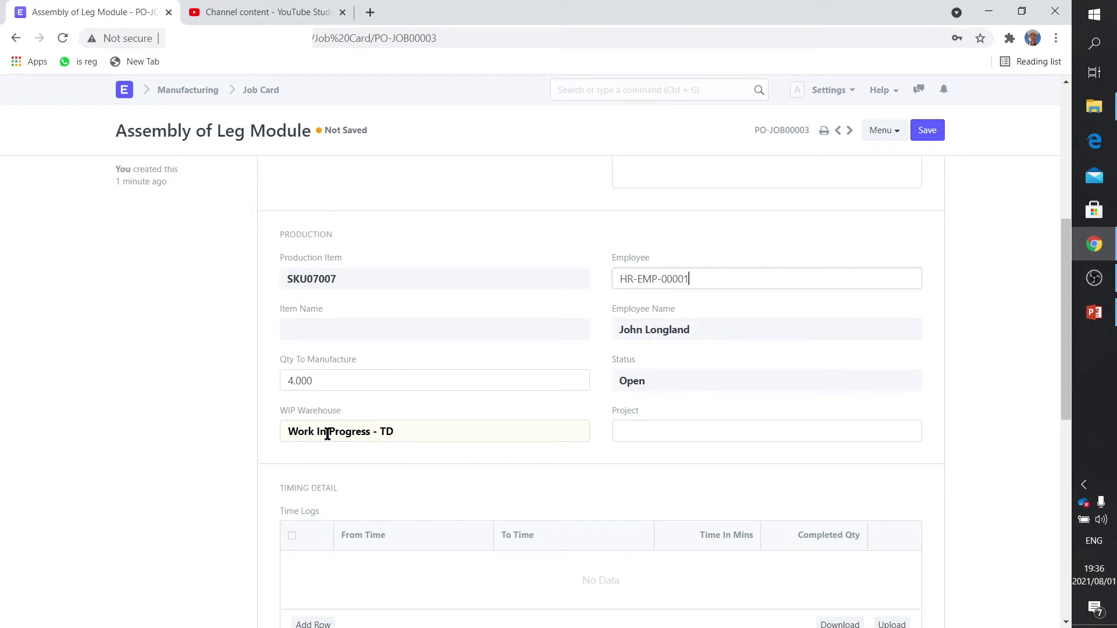
scroll(411, 439, "down", 2)
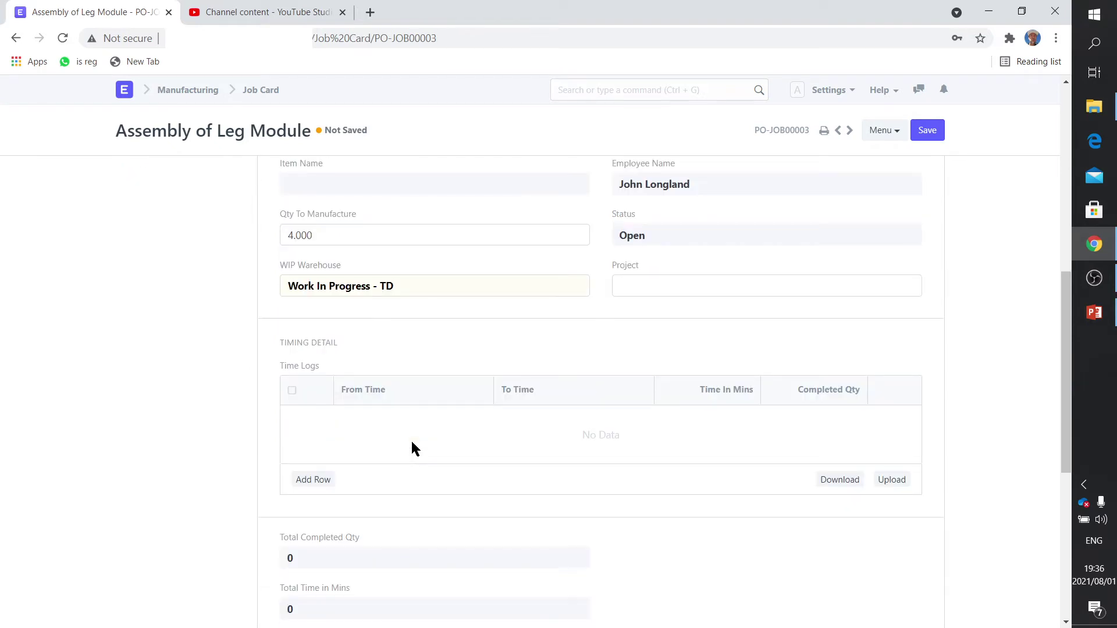
scroll(411, 442, "down", 1)
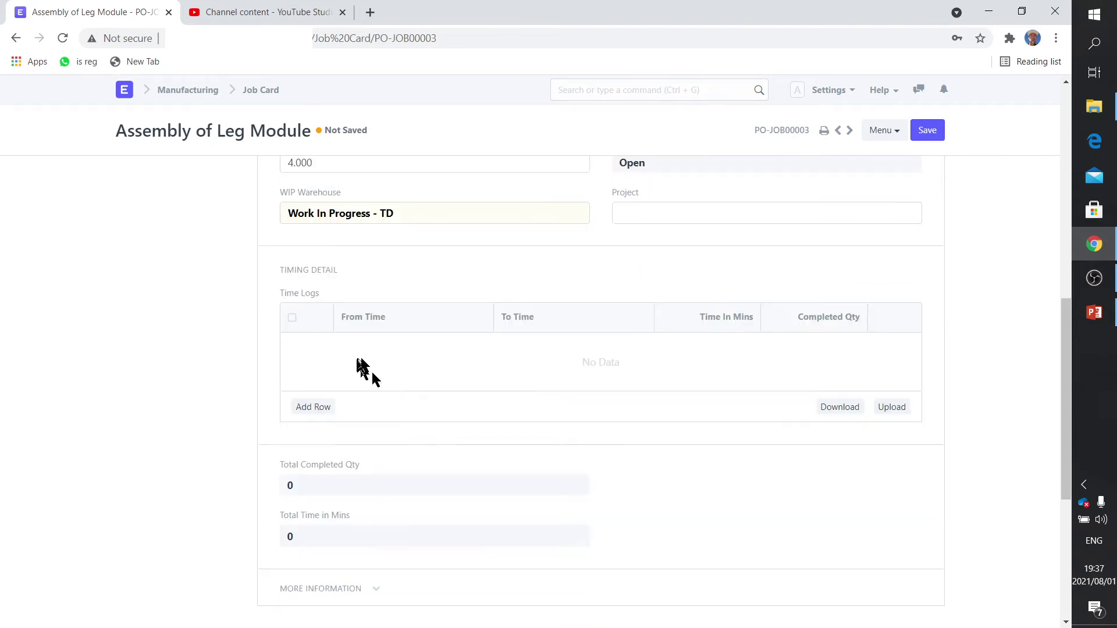
scroll(561, 363, "down", 4)
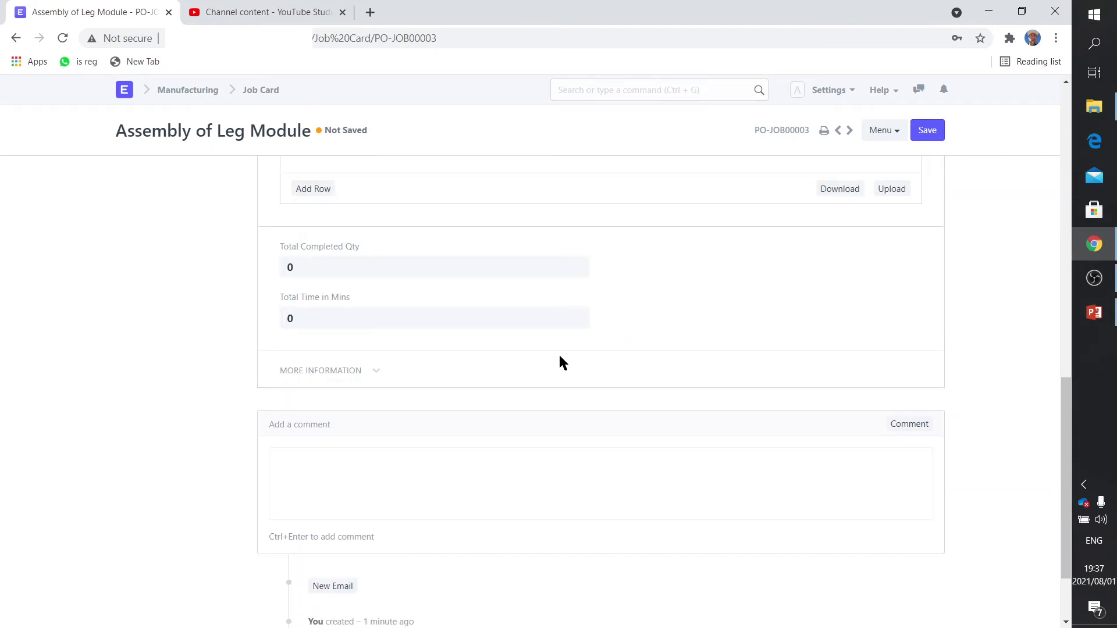
scroll(560, 356, "up", 10)
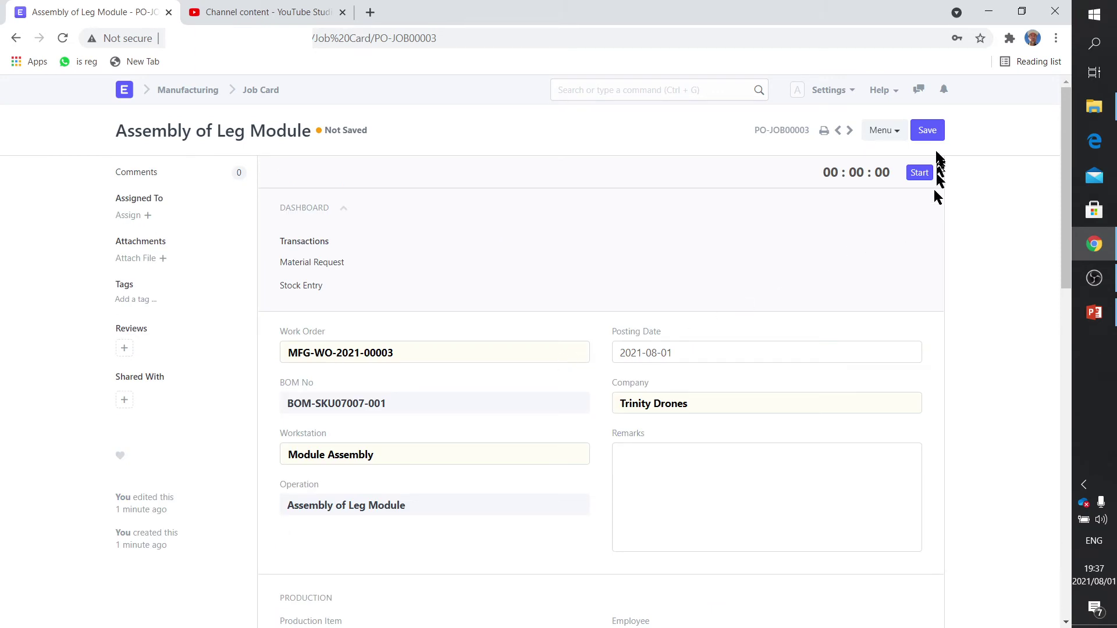
left_click(928, 133)
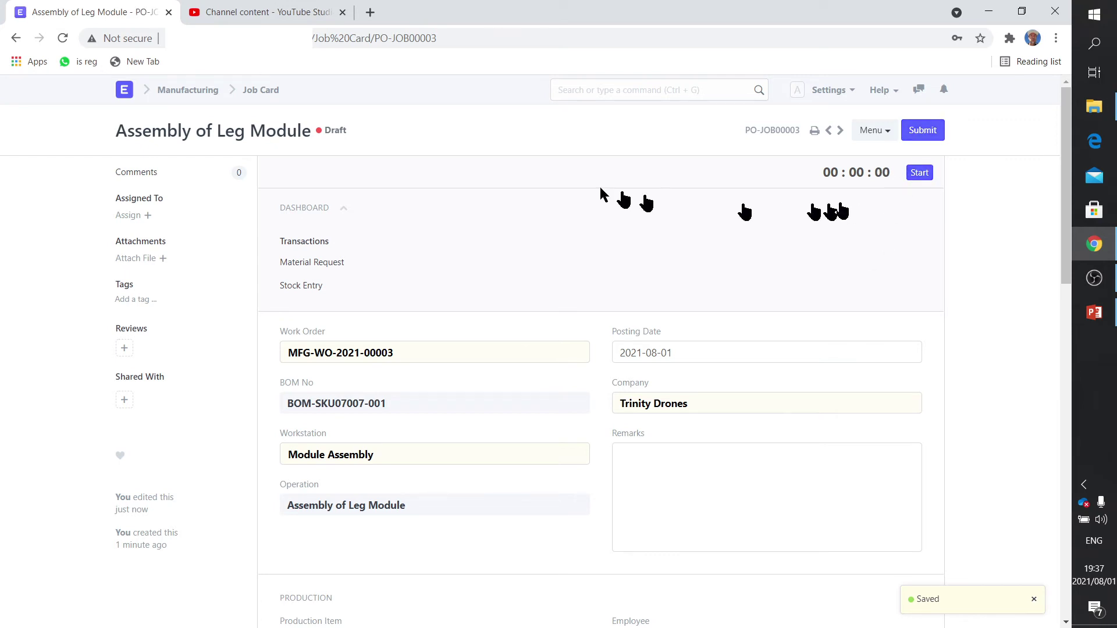
Step: Return to the Work Order List and open the SKU07007 work order that is not started
left_click(653, 92)
type("work ord")
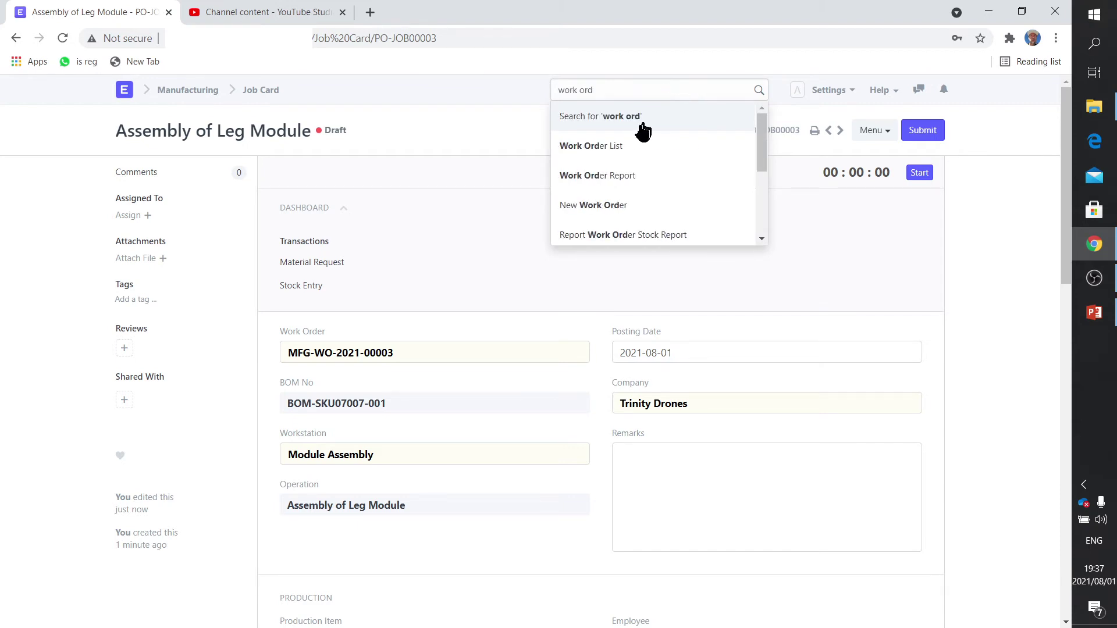
left_click(618, 150)
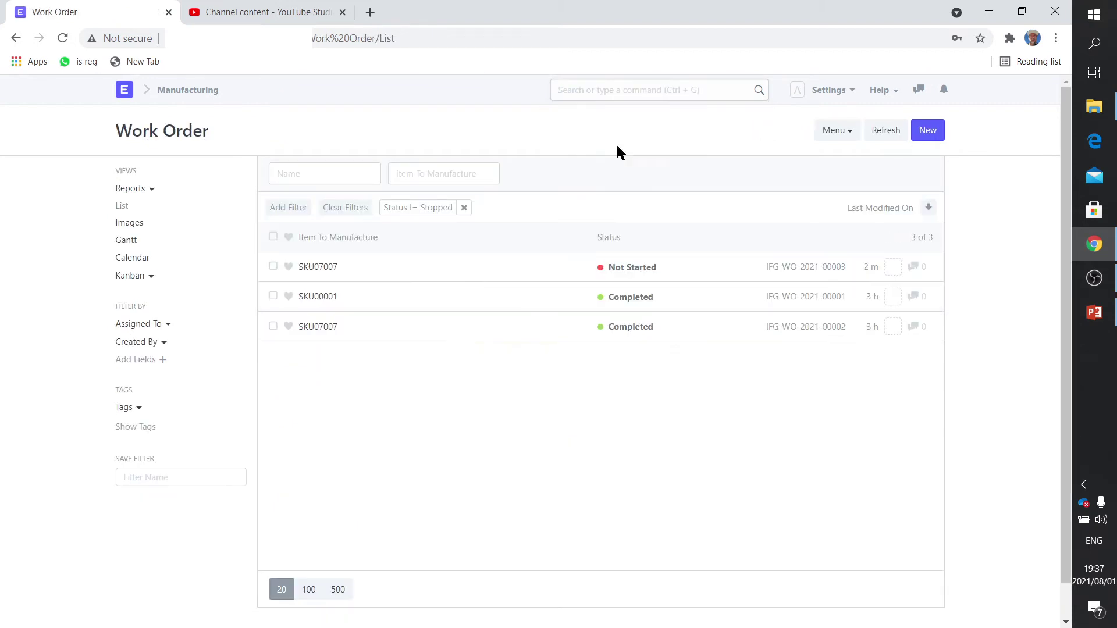
left_click(323, 269)
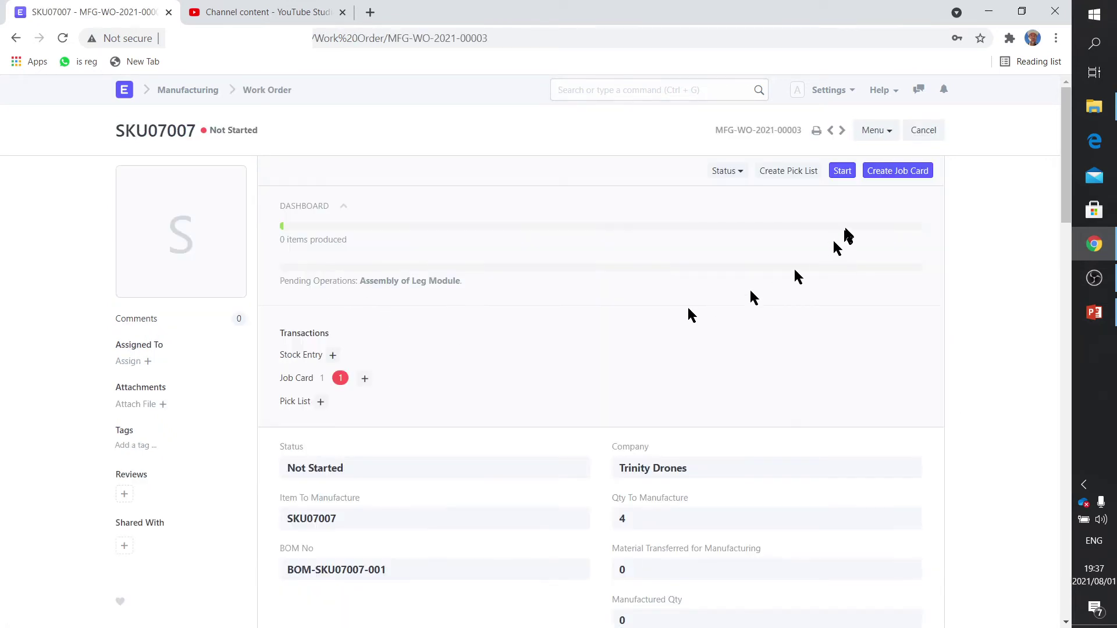
Step: Start the SKU07007 work order with a material transfer for quantity 4 and set the default source warehouse to Stores - TD
left_click(842, 171)
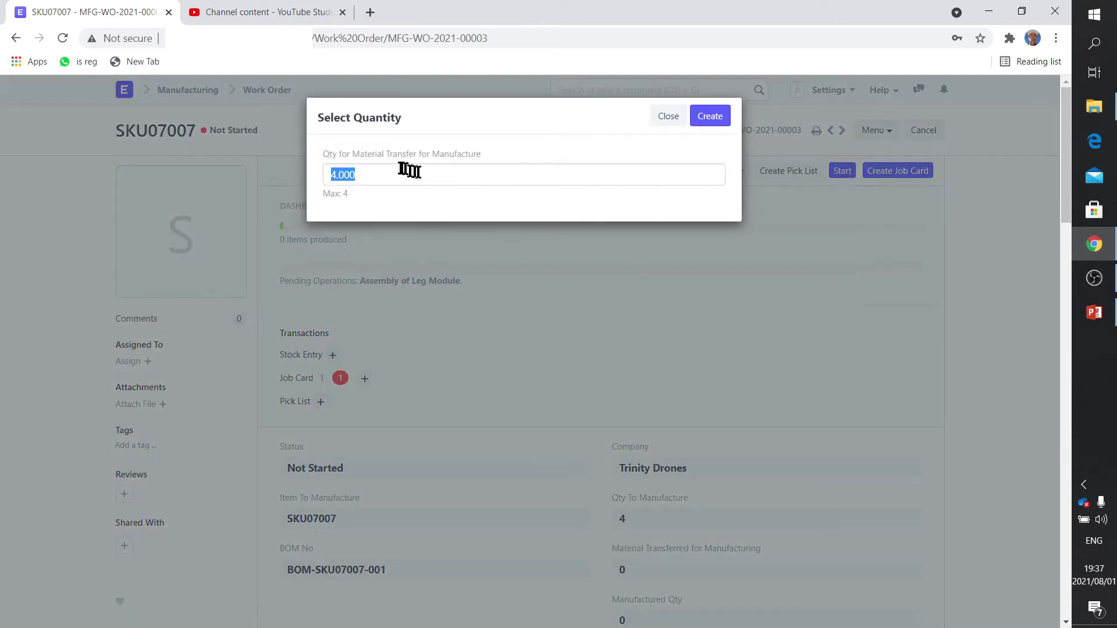
left_click(710, 118)
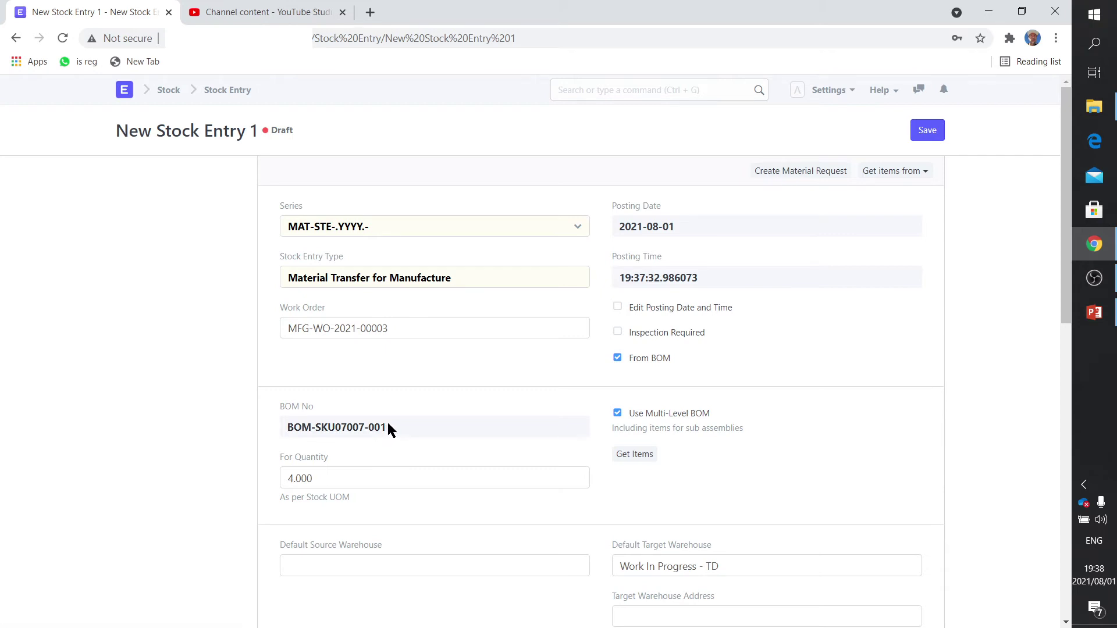
scroll(388, 428, "down", 4)
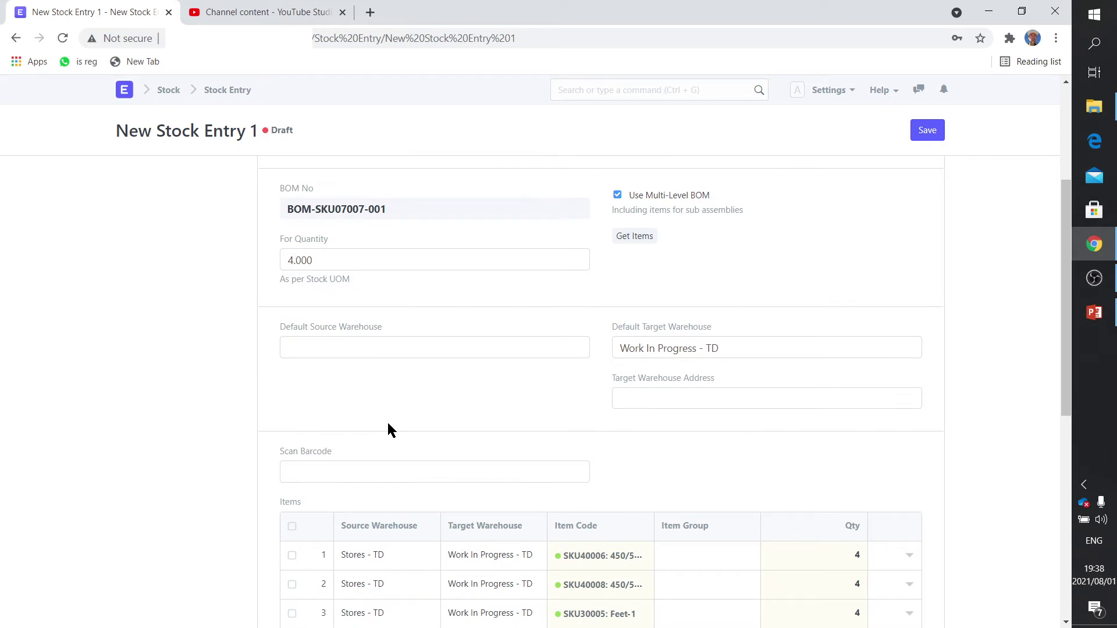
left_click(363, 348)
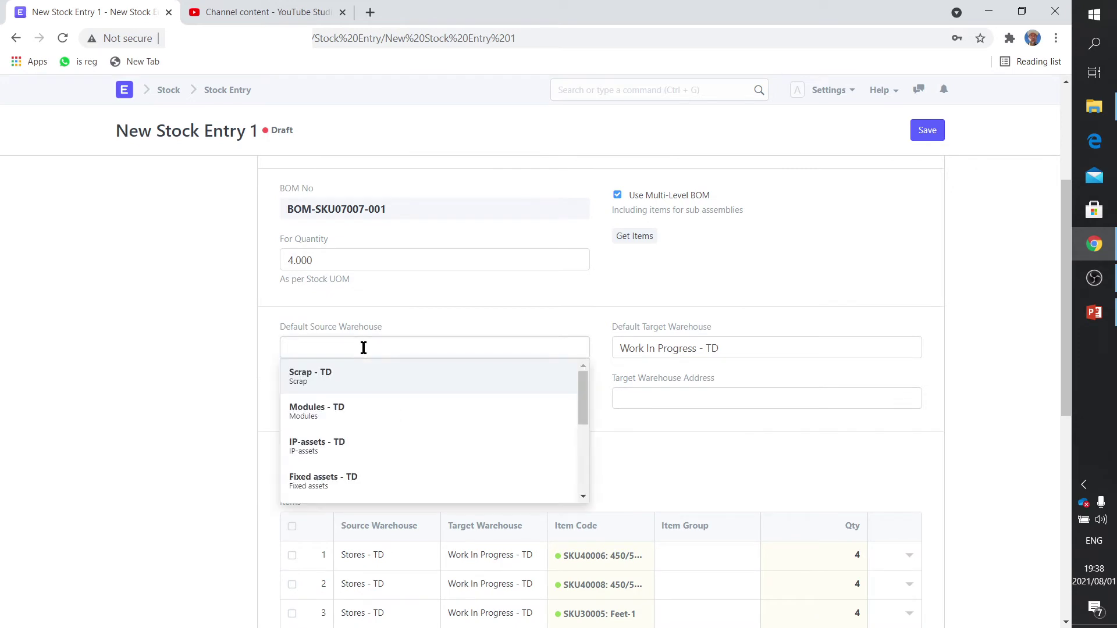
scroll(343, 460, "down", 1)
scroll(343, 466, "down", 2)
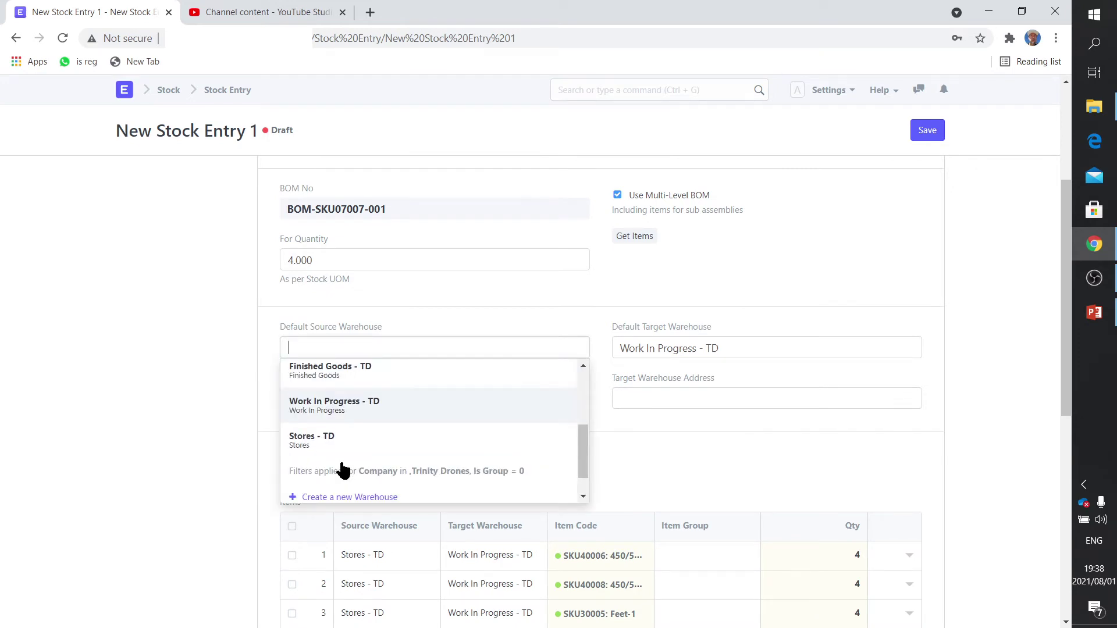
left_click(344, 454)
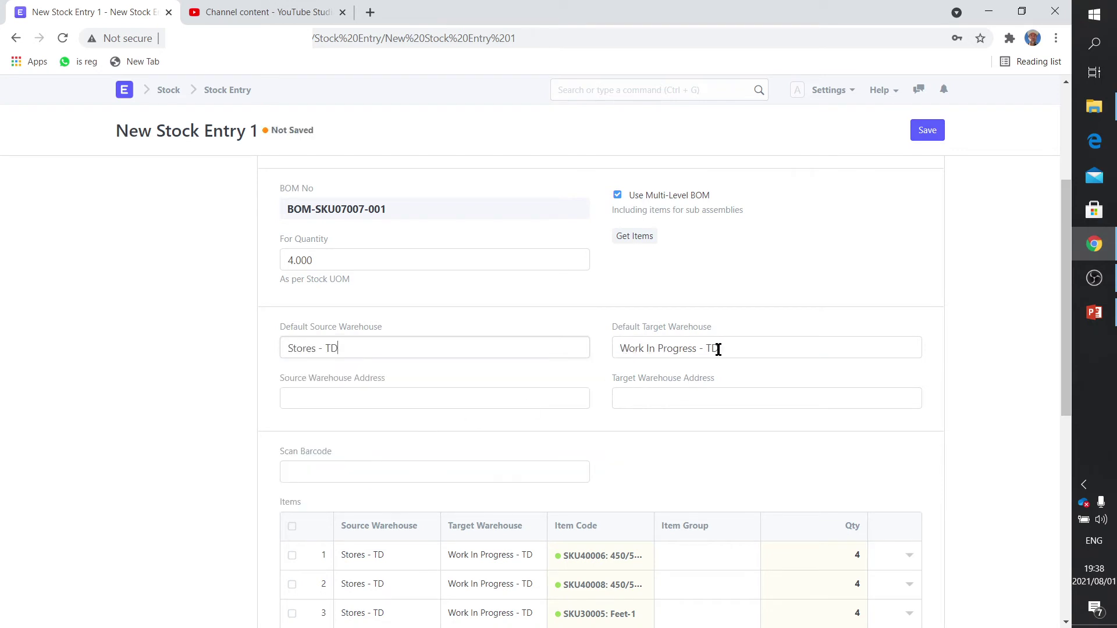
Step: Save the Material Transfer for Manufacture stock entry and submit it permanently
scroll(718, 349, "down", 2)
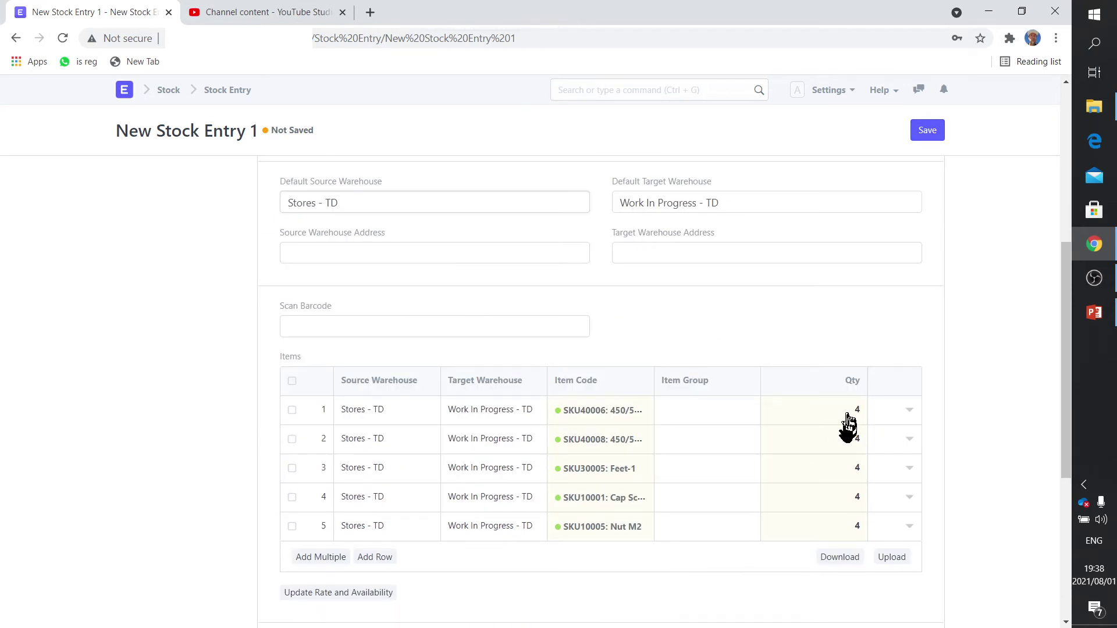
scroll(838, 524, "down", 1)
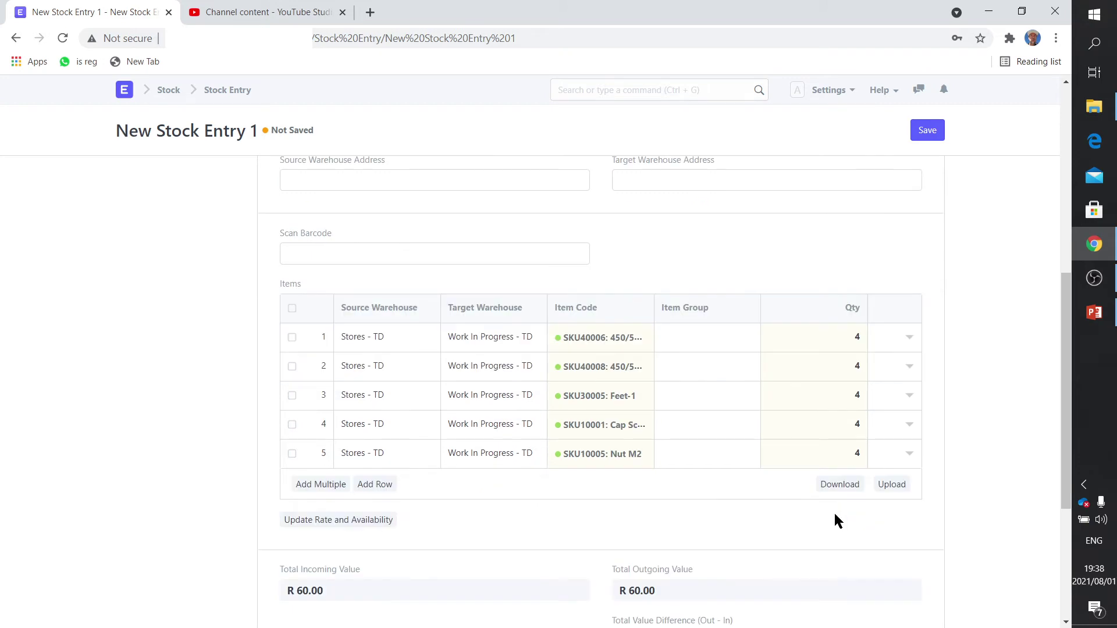
scroll(836, 520, "down", 2)
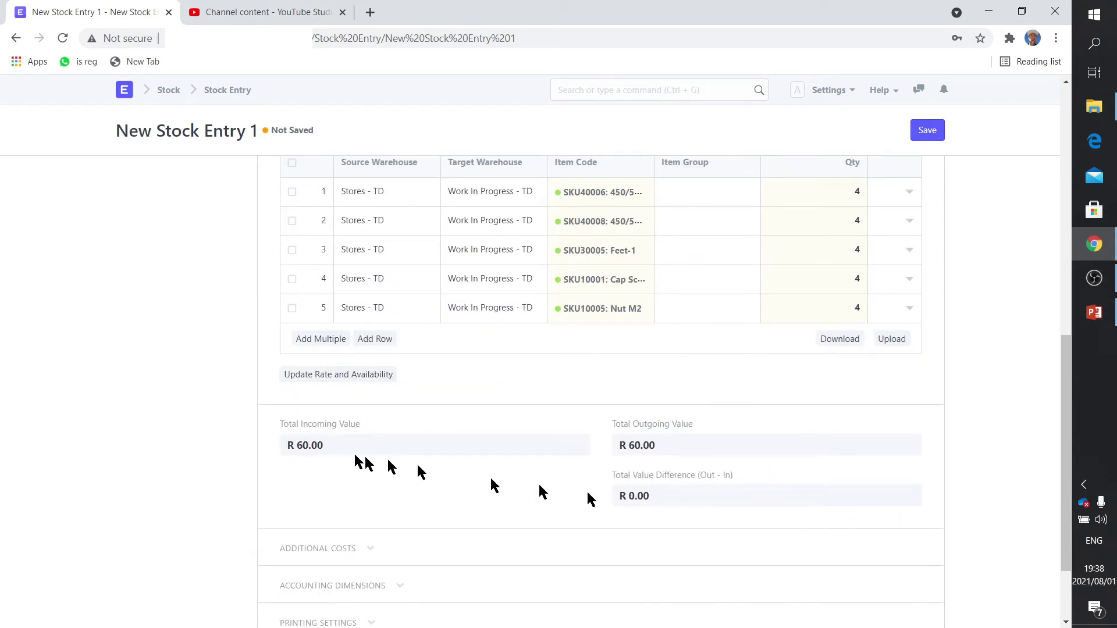
scroll(356, 462, "down", 1)
scroll(357, 456, "down", 1)
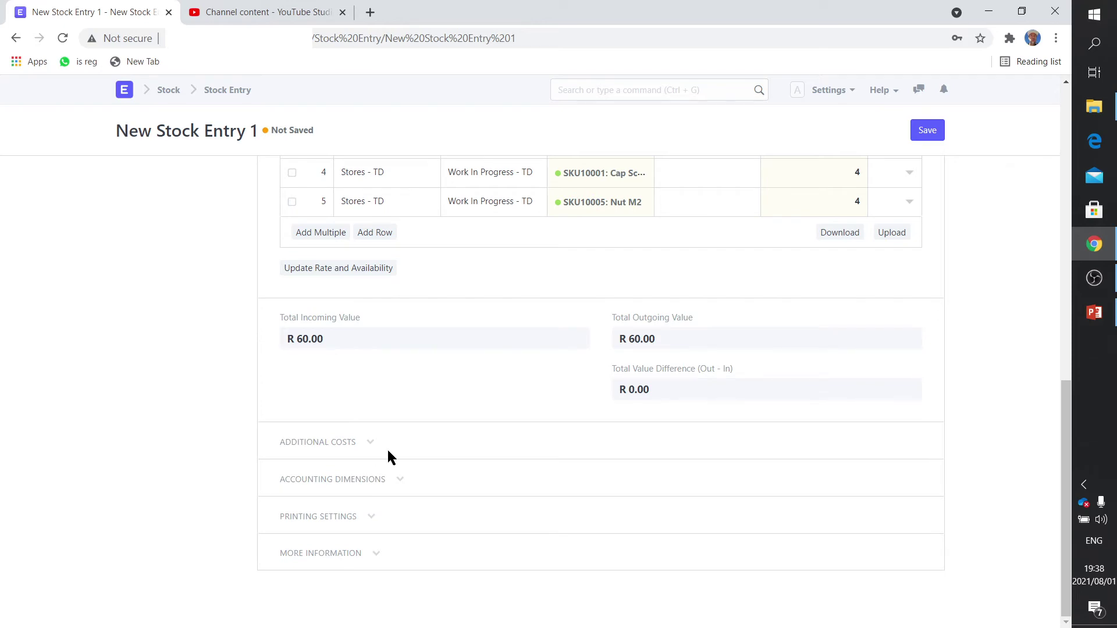
scroll(388, 450, "up", 10)
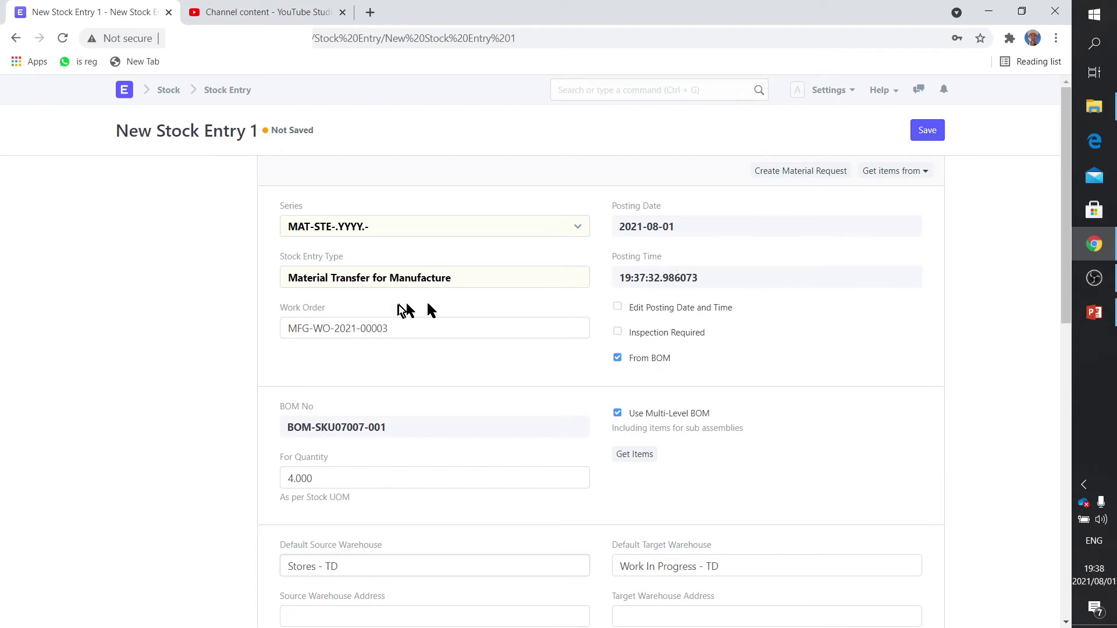
left_click(931, 135)
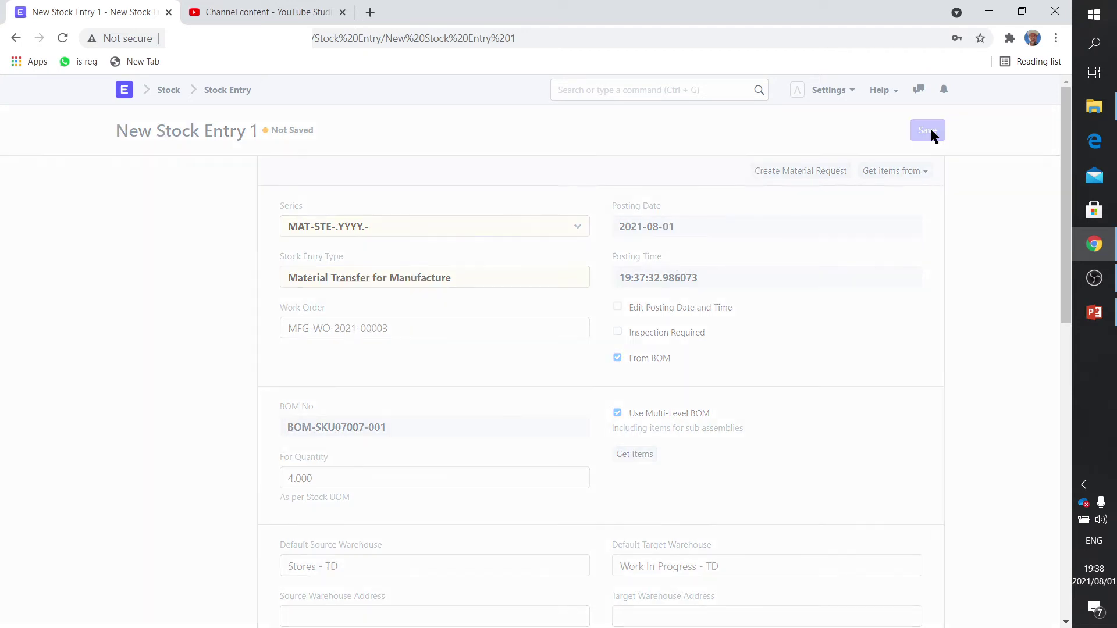
left_click(933, 134)
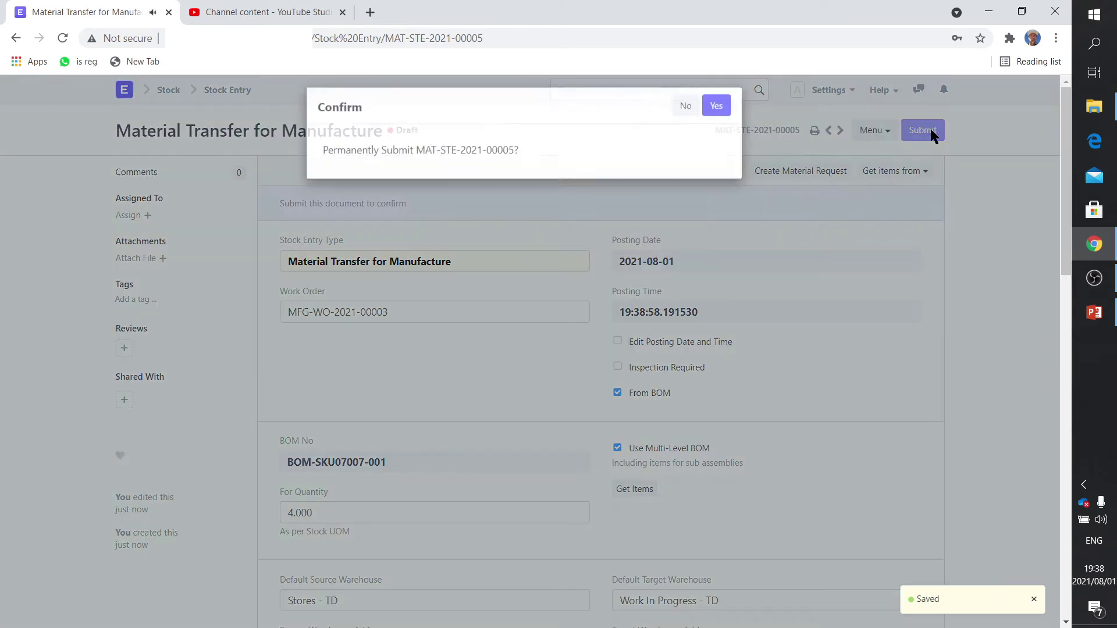
left_click(718, 115)
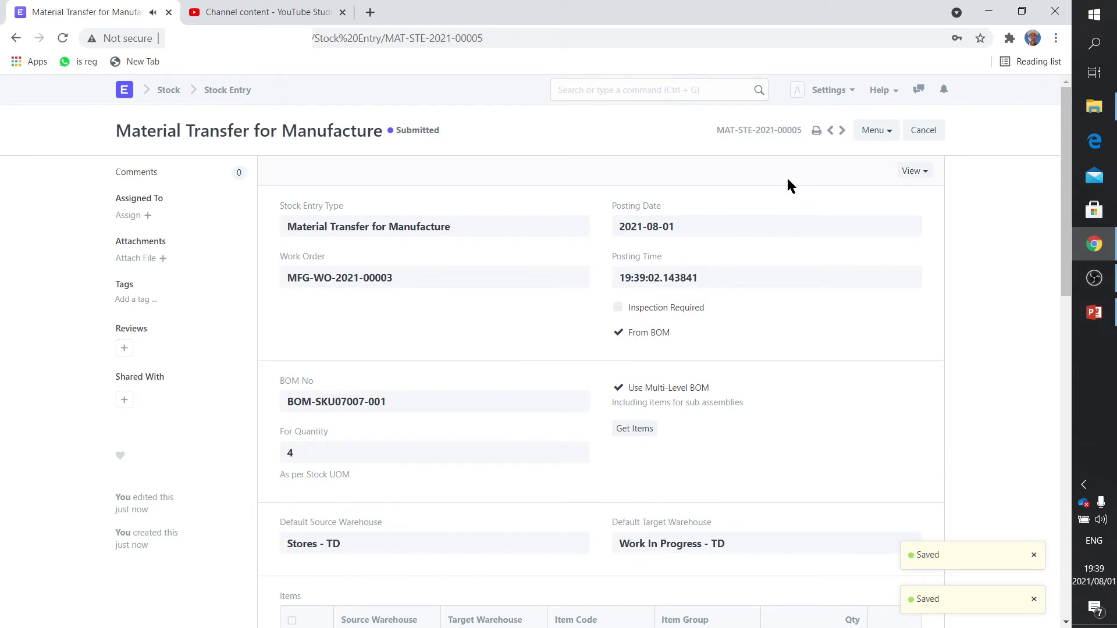
Step: Open the Stock Balance report, filter it by the Work In Progress - TD warehouse and generate a new report
left_click(173, 97)
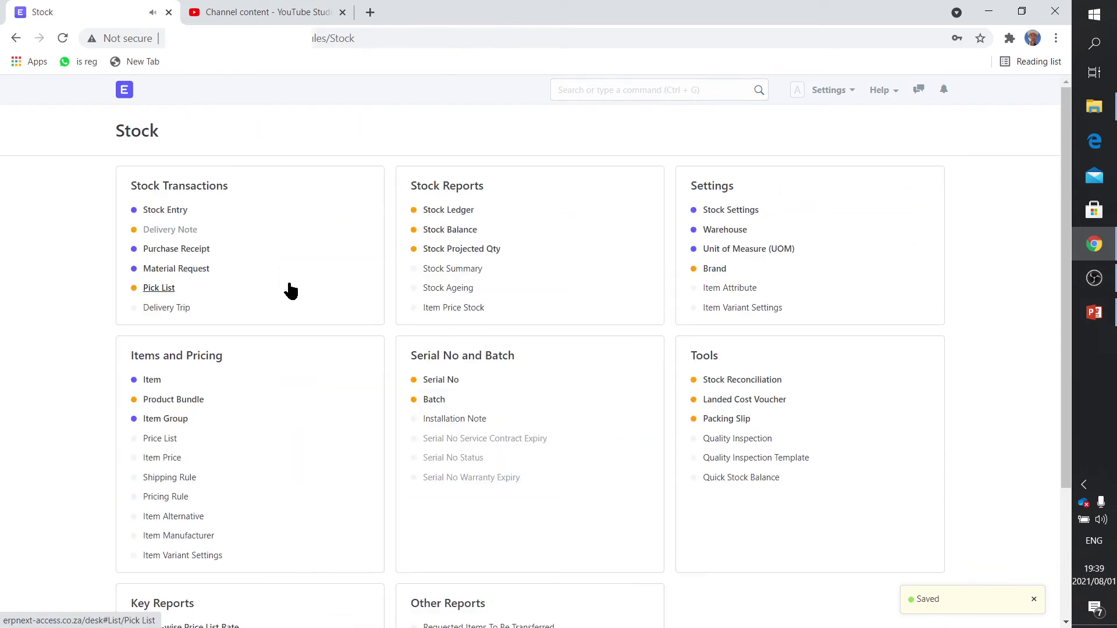
left_click(441, 231)
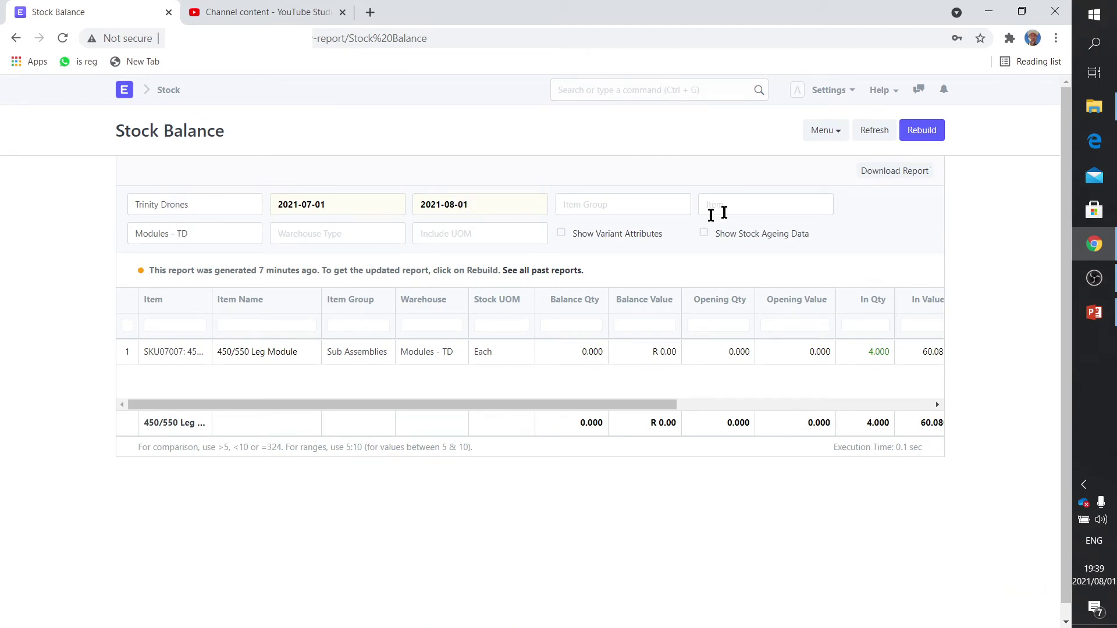
left_click_drag(200, 227, 126, 226)
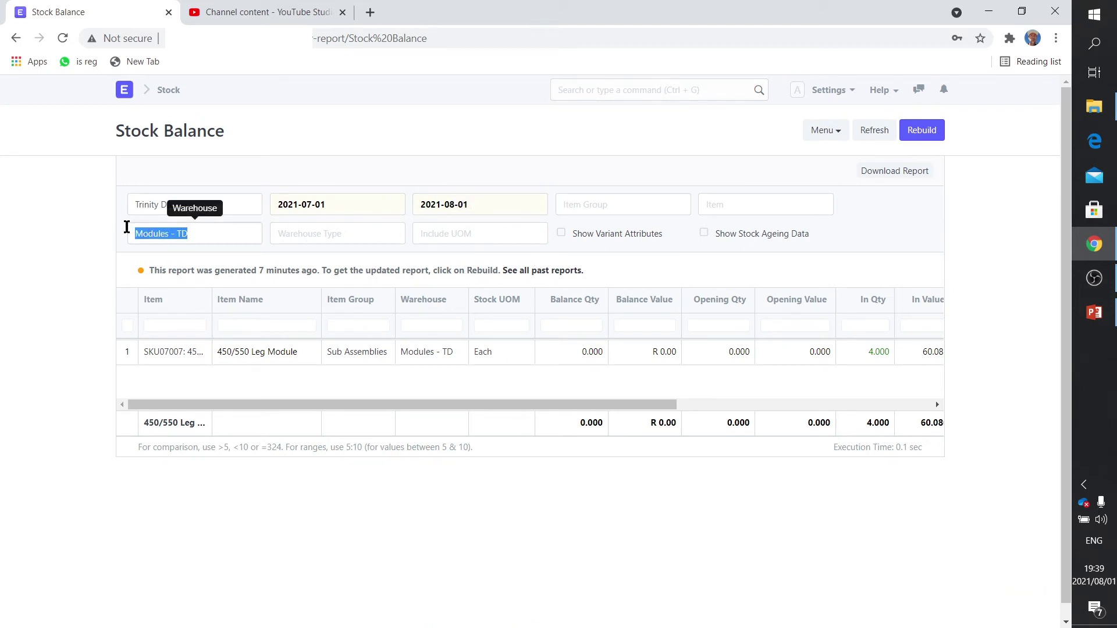
type("work")
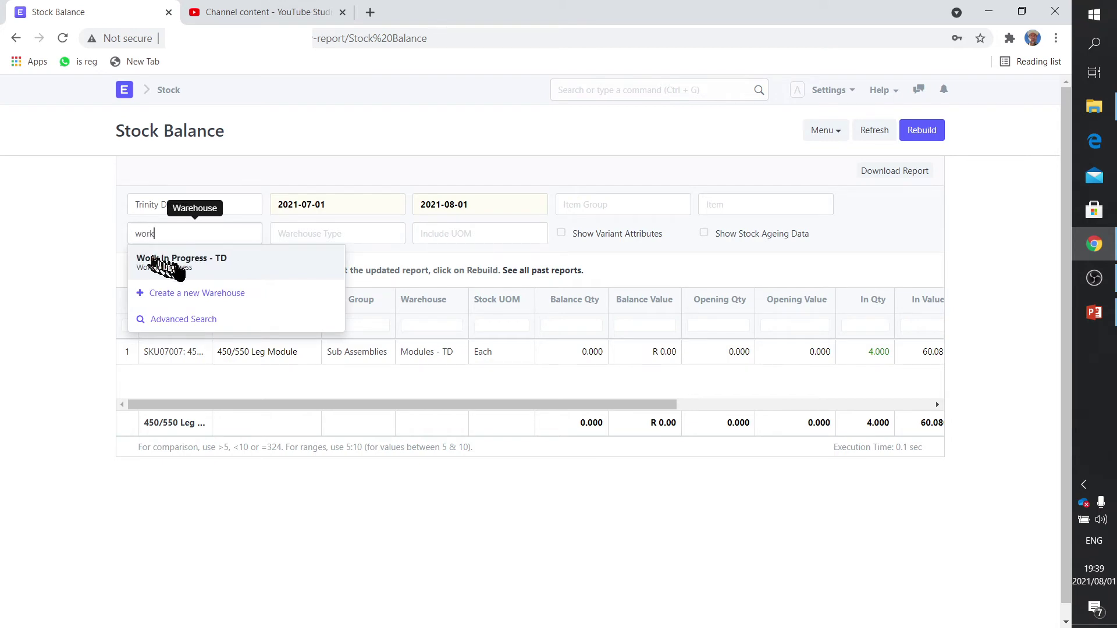
left_click(162, 260)
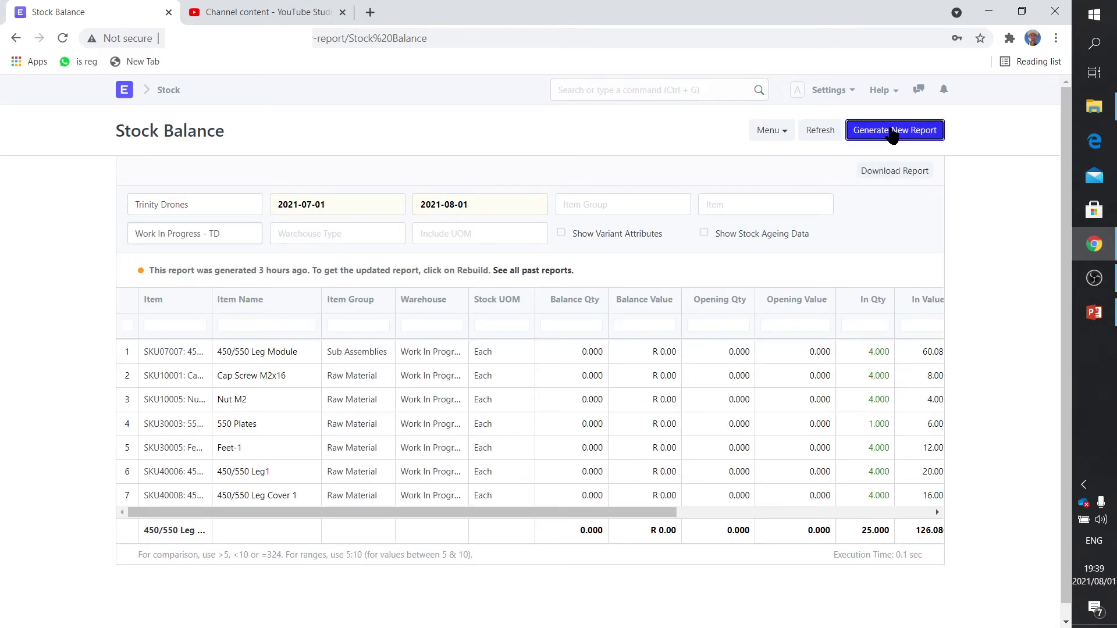
left_click(891, 131)
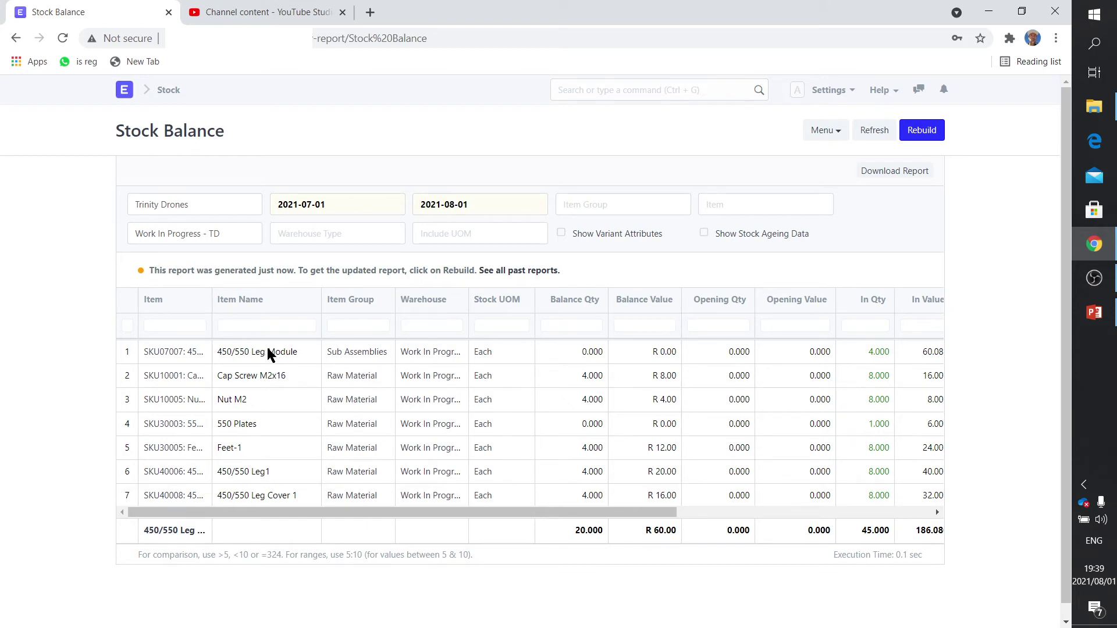
Step: Reopen the Stock Balance report, switch its warehouse filter to Stores - TD and generate a new report
left_click(170, 91)
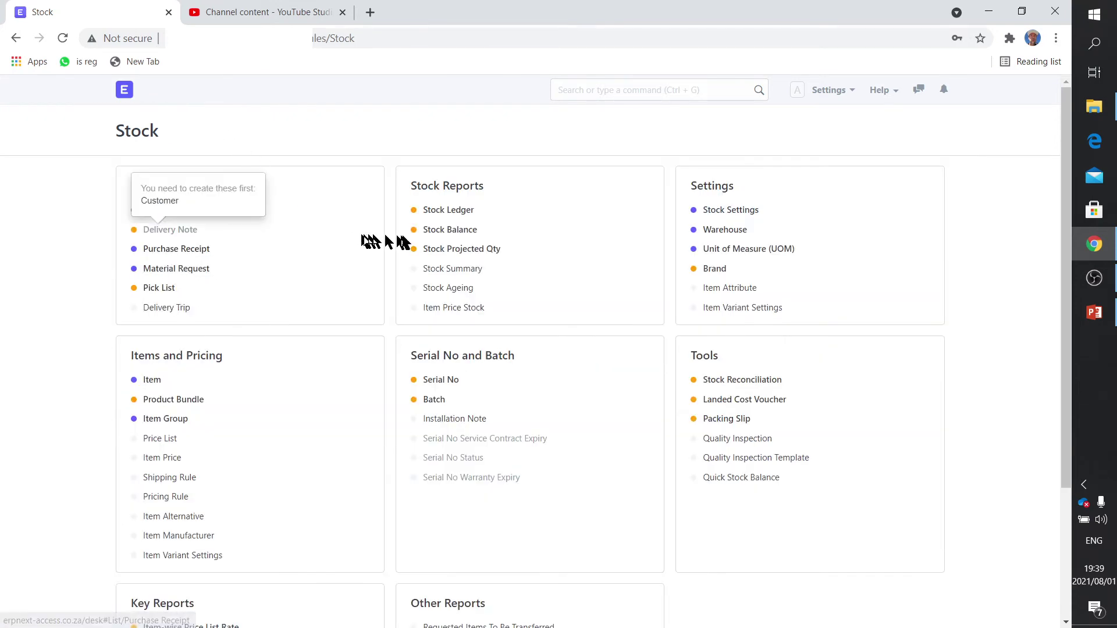
left_click(430, 230)
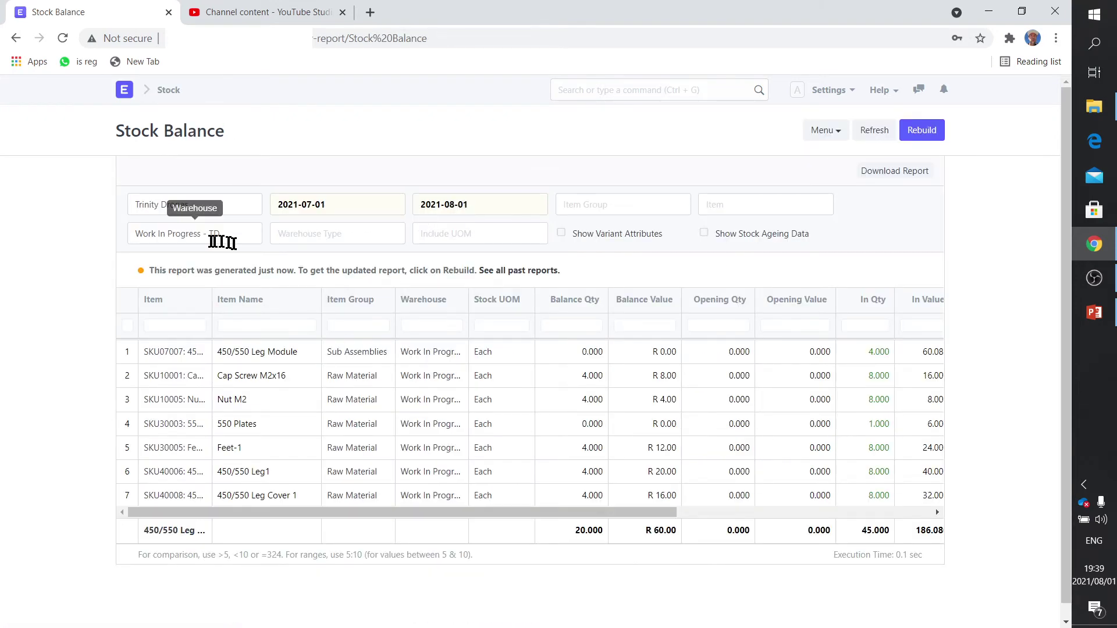
left_click_drag(220, 233, 106, 236)
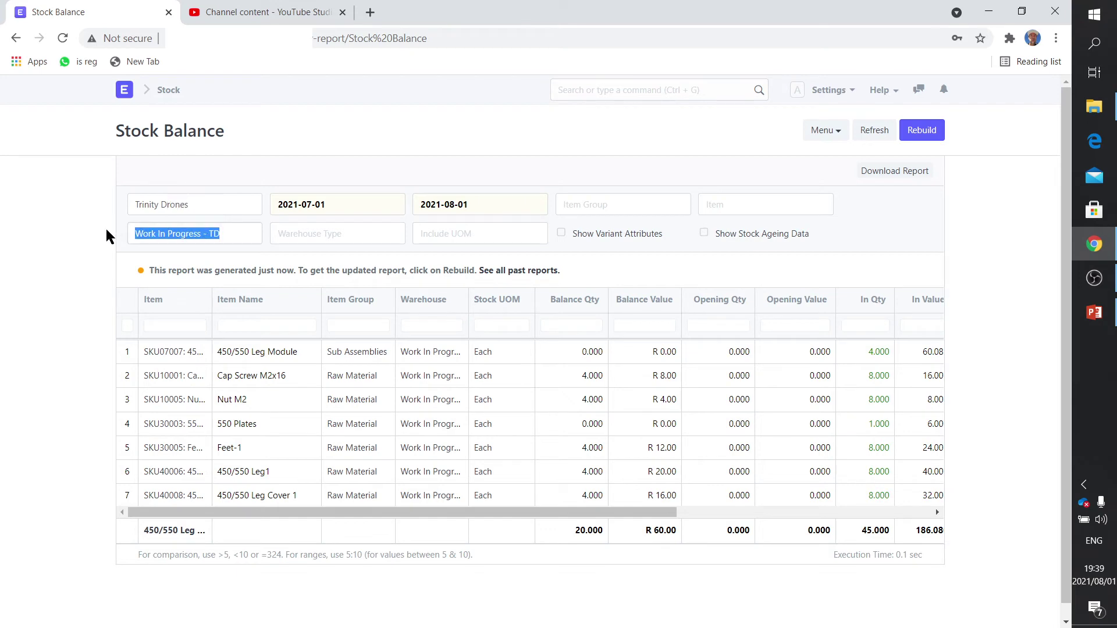
type("sto")
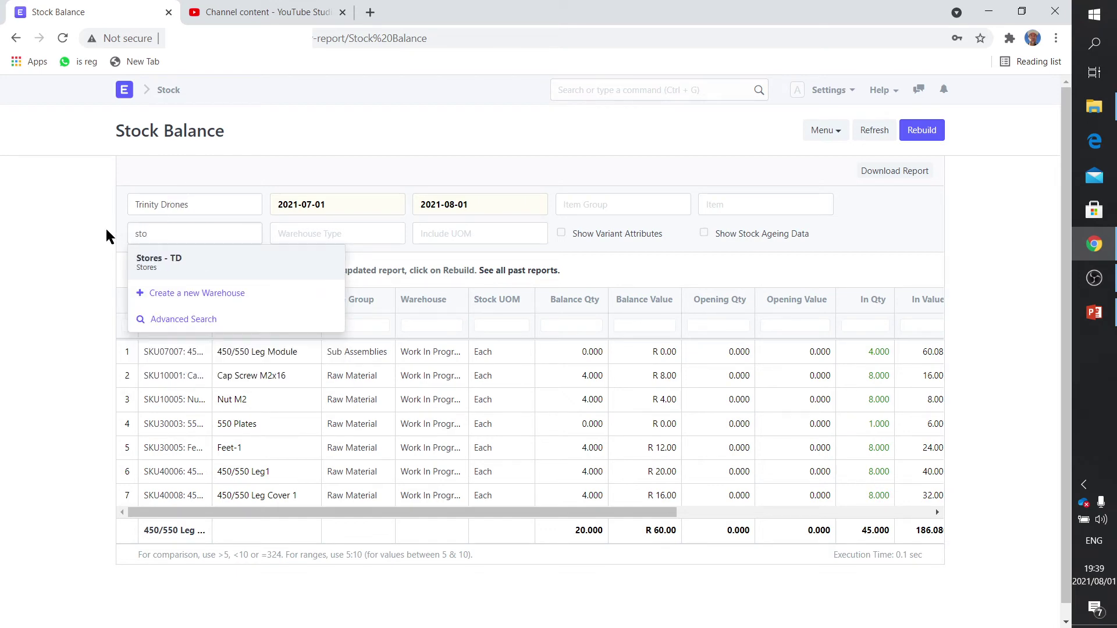
left_click(155, 263)
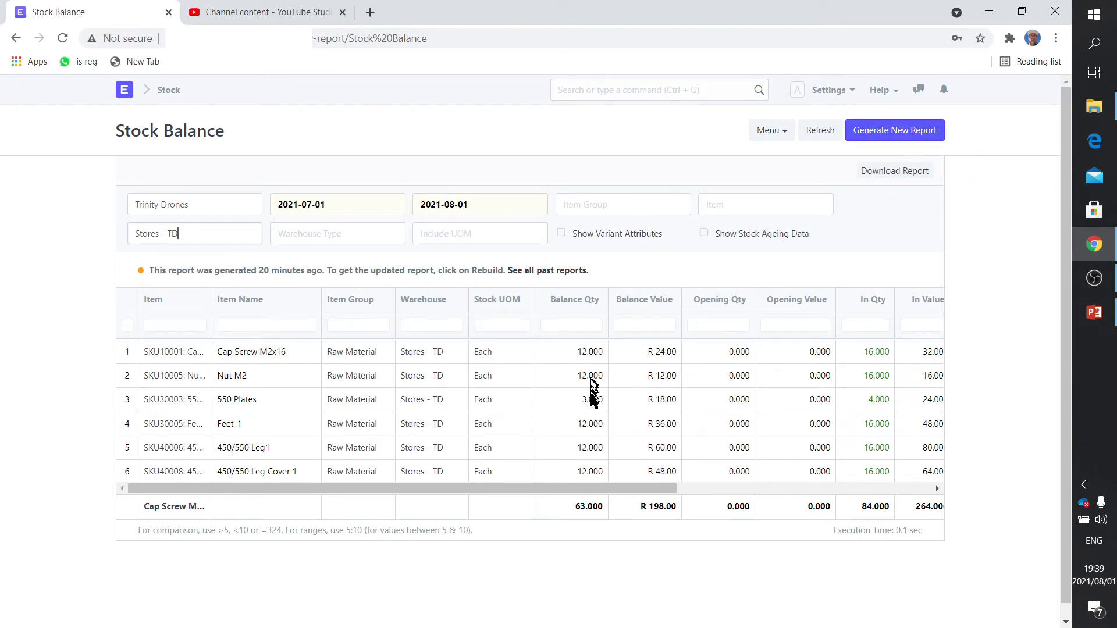
left_click(876, 140)
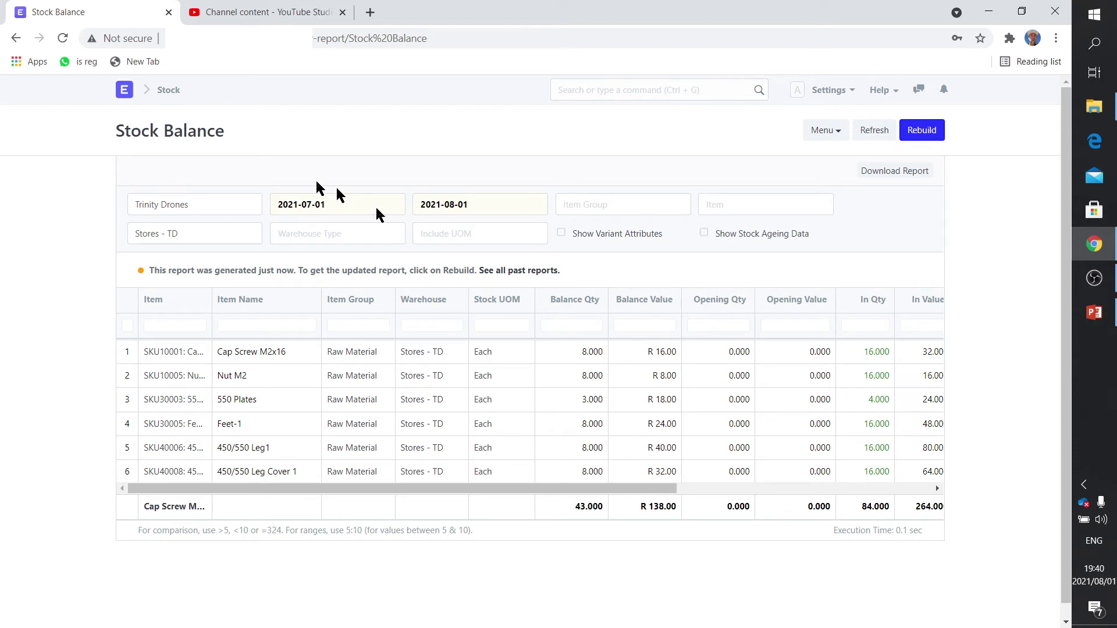
Step: Return to the home page and open the Work Order List to check the SKU07007 work order's status
left_click(128, 92)
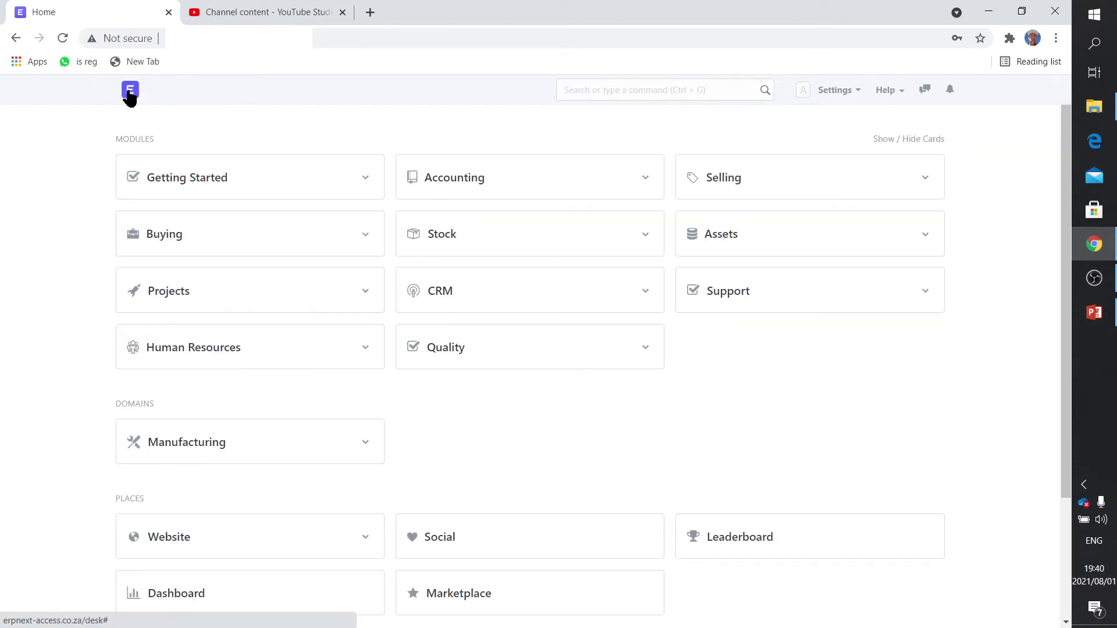
left_click(592, 91)
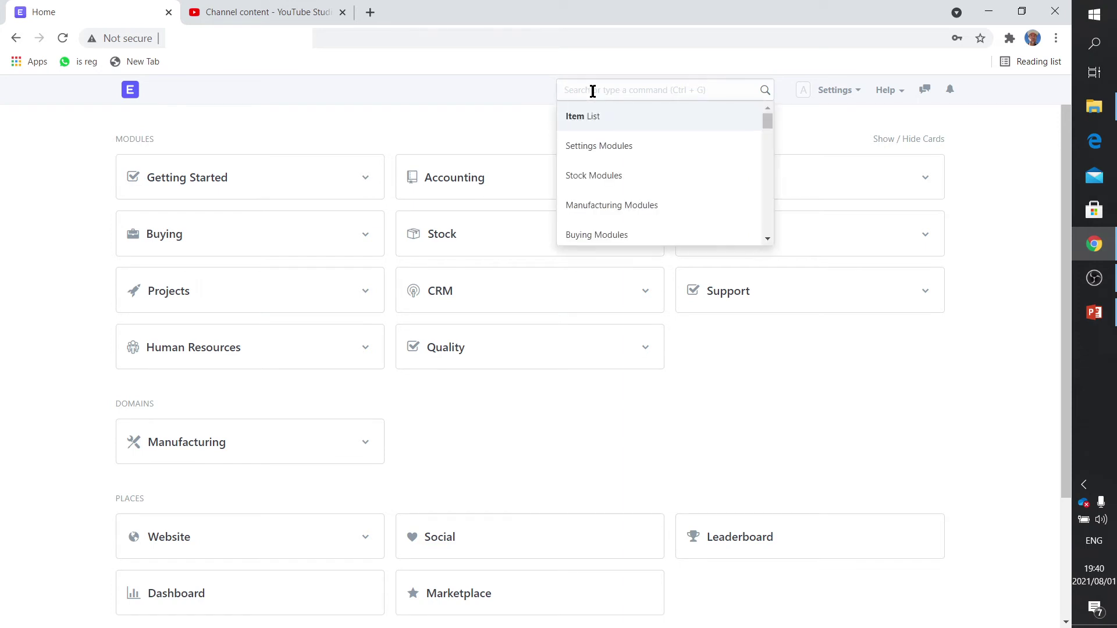
type("work or")
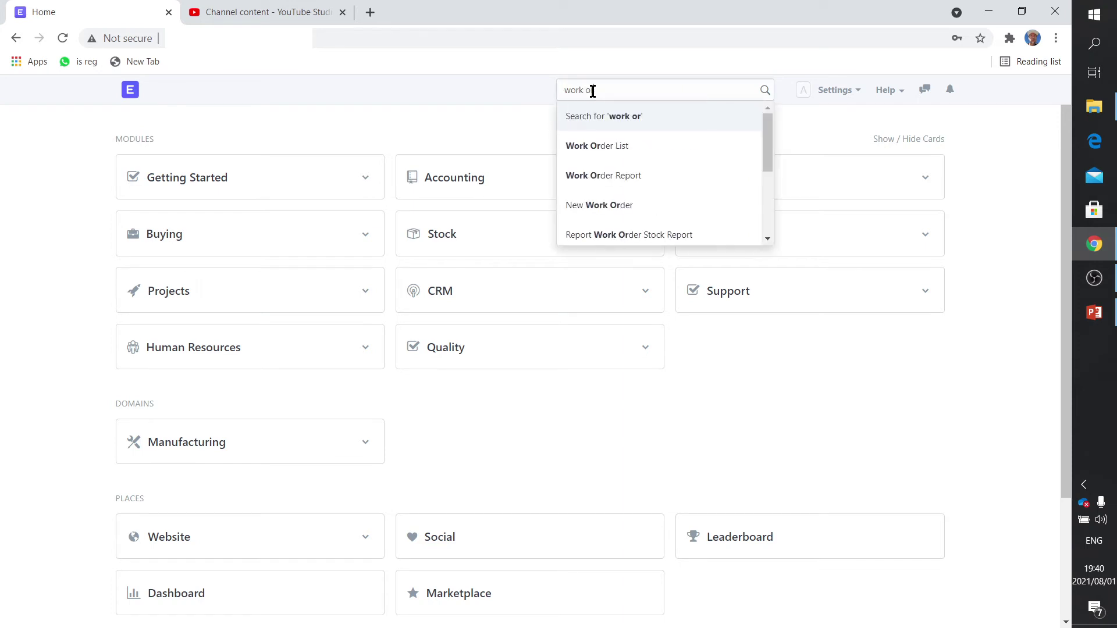
left_click(596, 149)
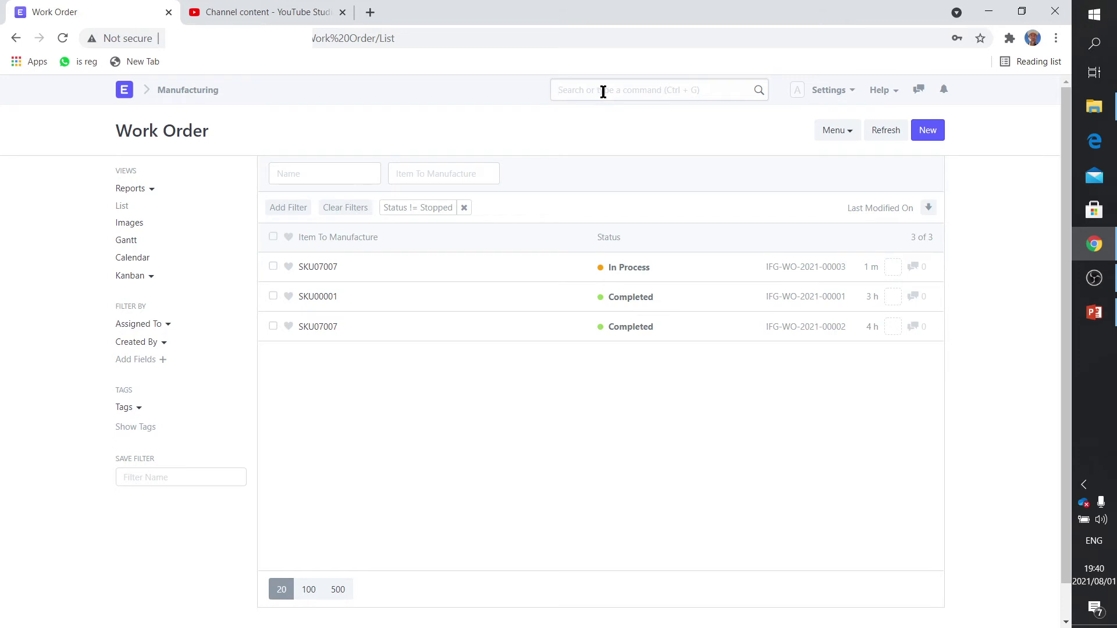
Step: Find the Job Card List, open the draft Assembly of Leg Module job card and check its production and timing details
type("job car")
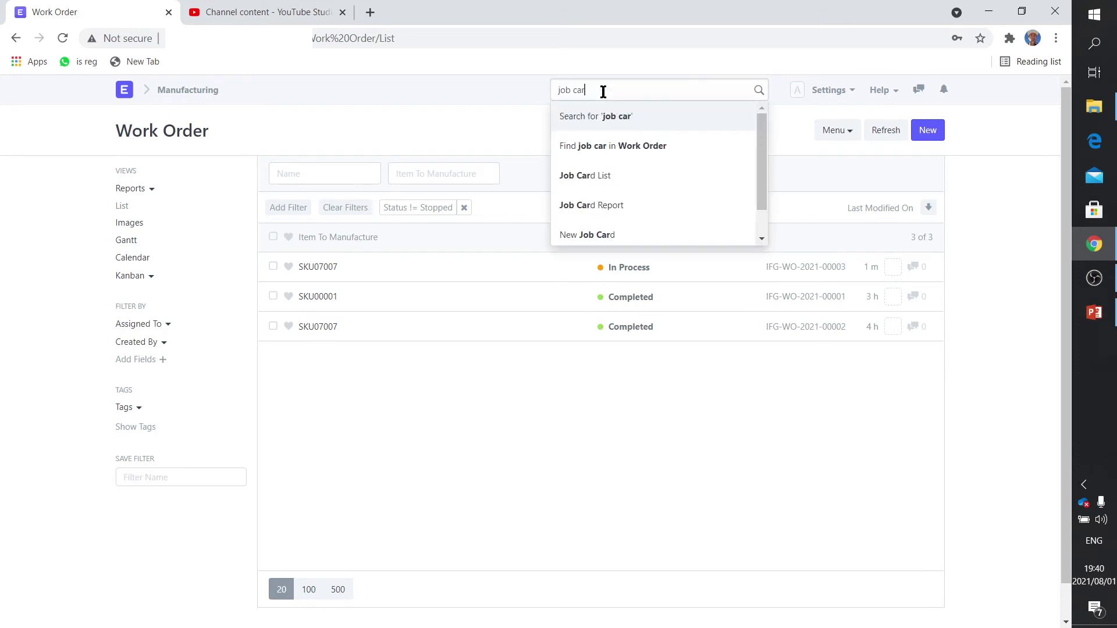
left_click(601, 176)
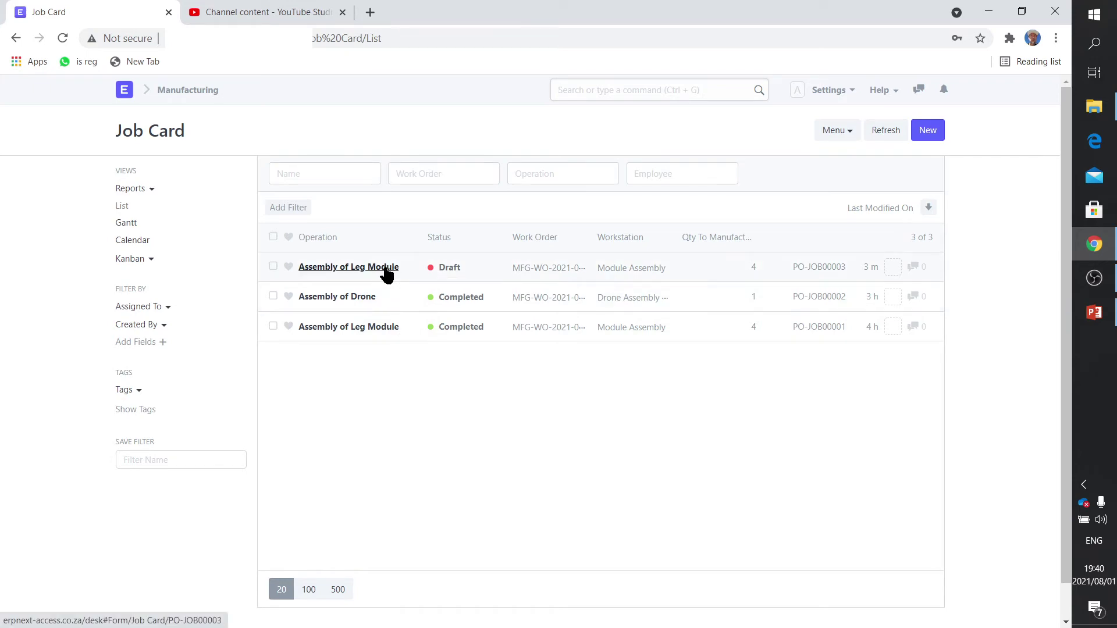
left_click(385, 269)
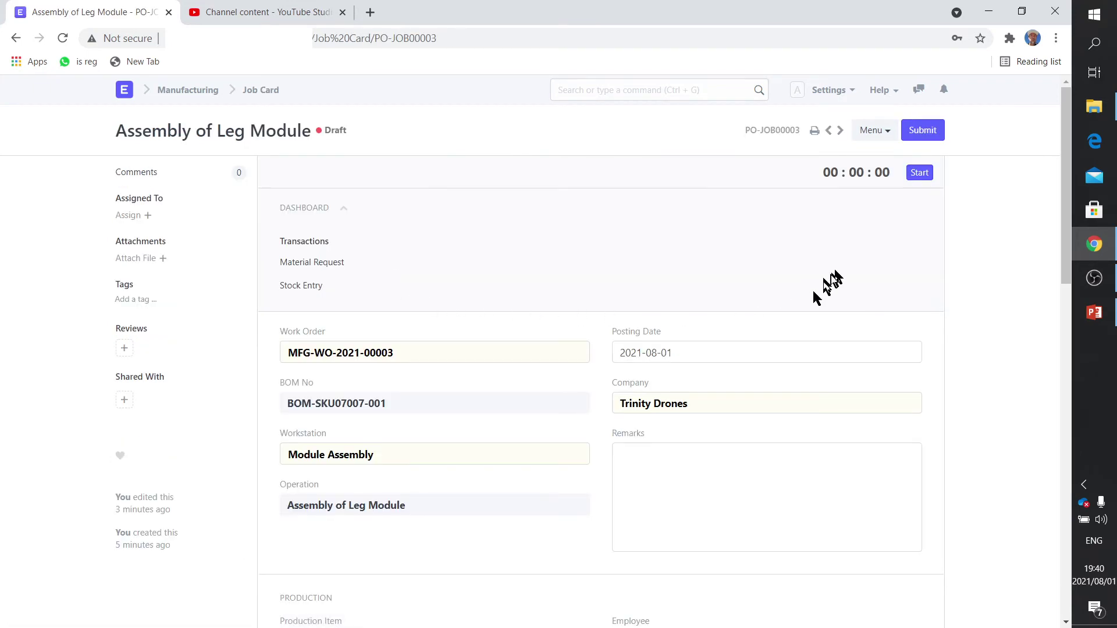
scroll(561, 459, "down", 9)
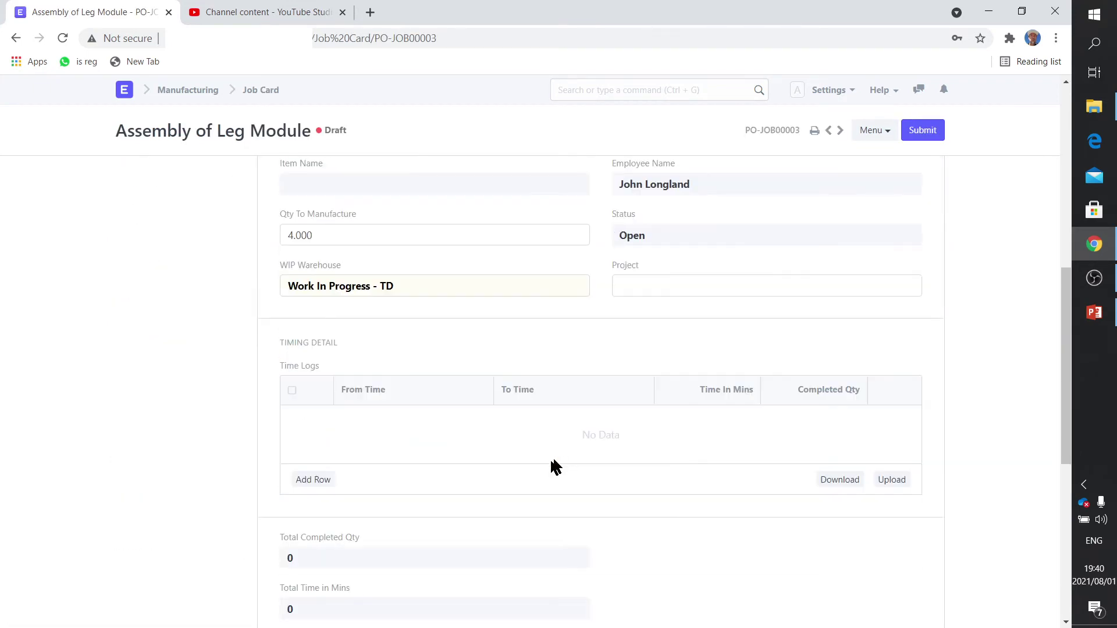
scroll(754, 337, "up", 9)
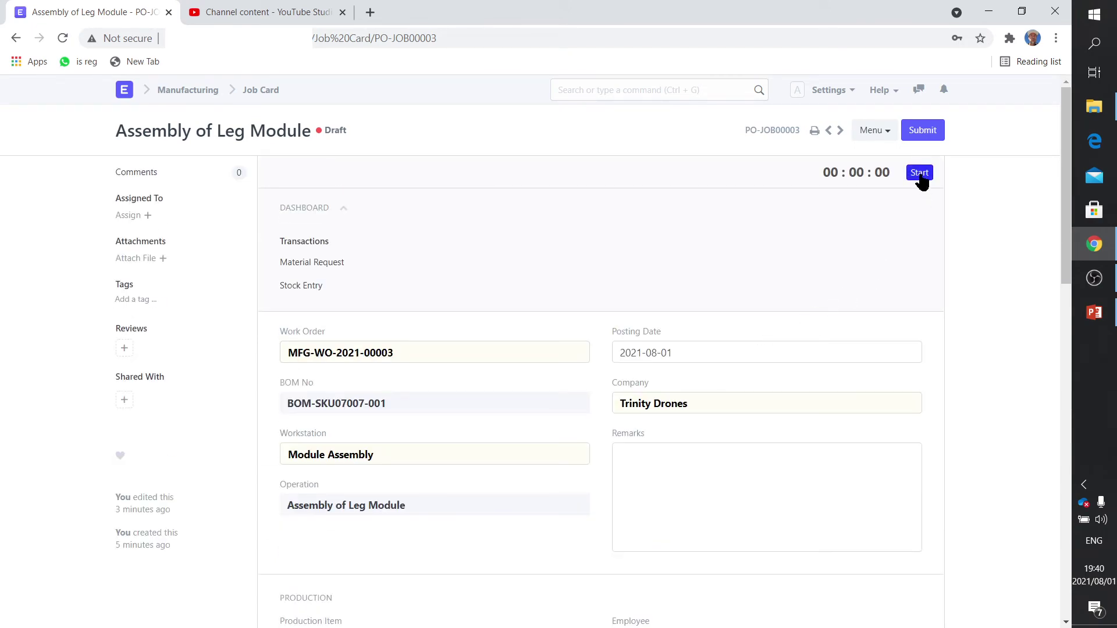
Step: Start the timer on the Assembly of Leg Module job card and check its production details and time logs
left_click(919, 173)
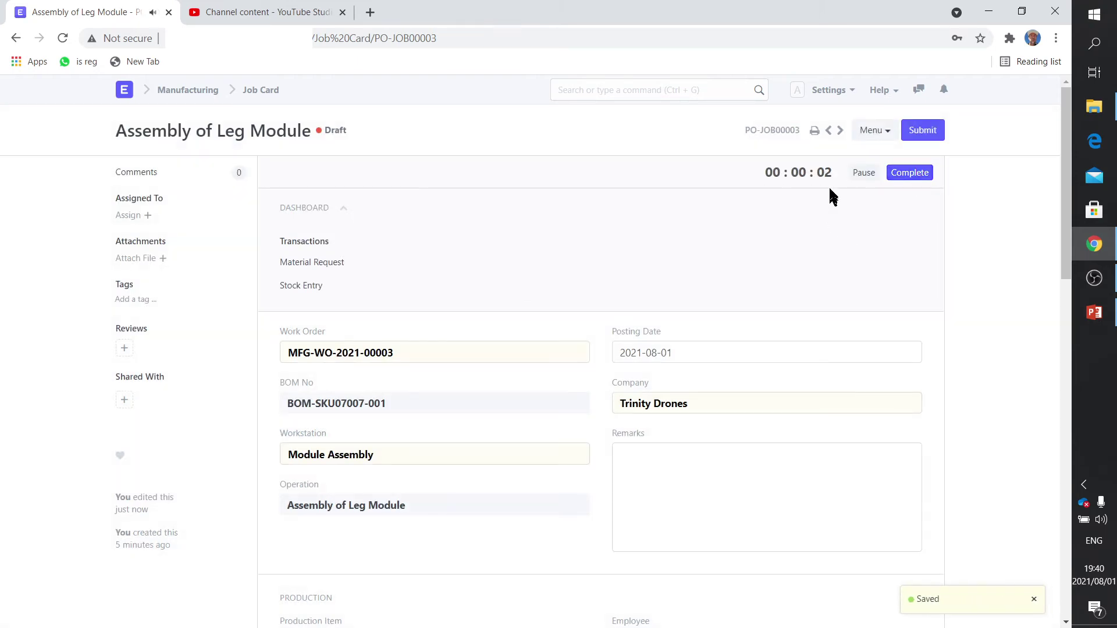
scroll(726, 342, "down", 9)
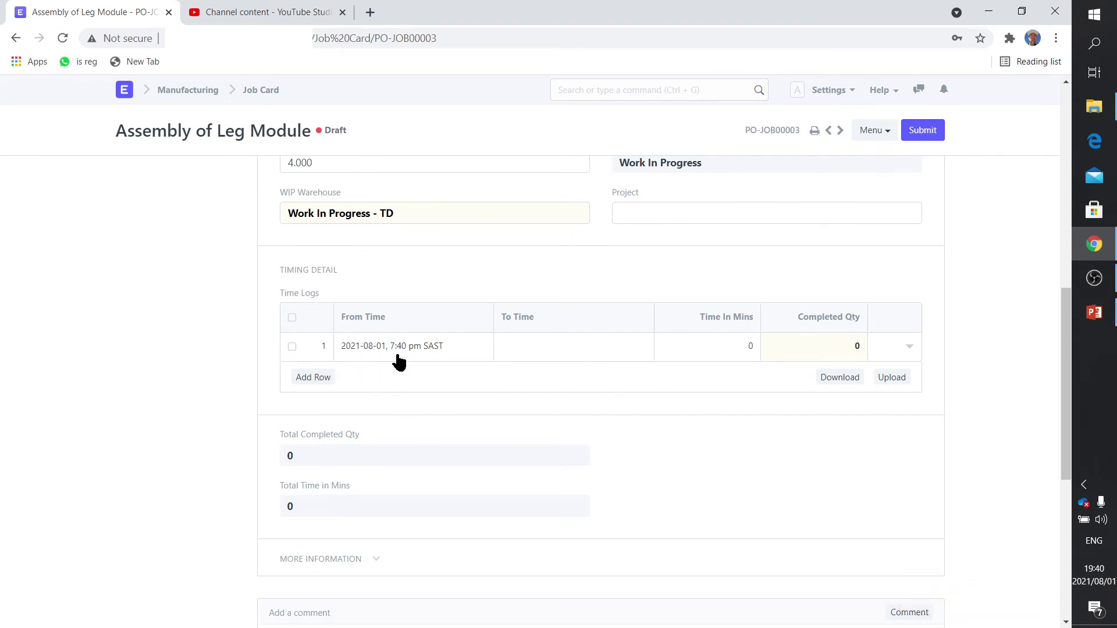
scroll(498, 342, "up", 9)
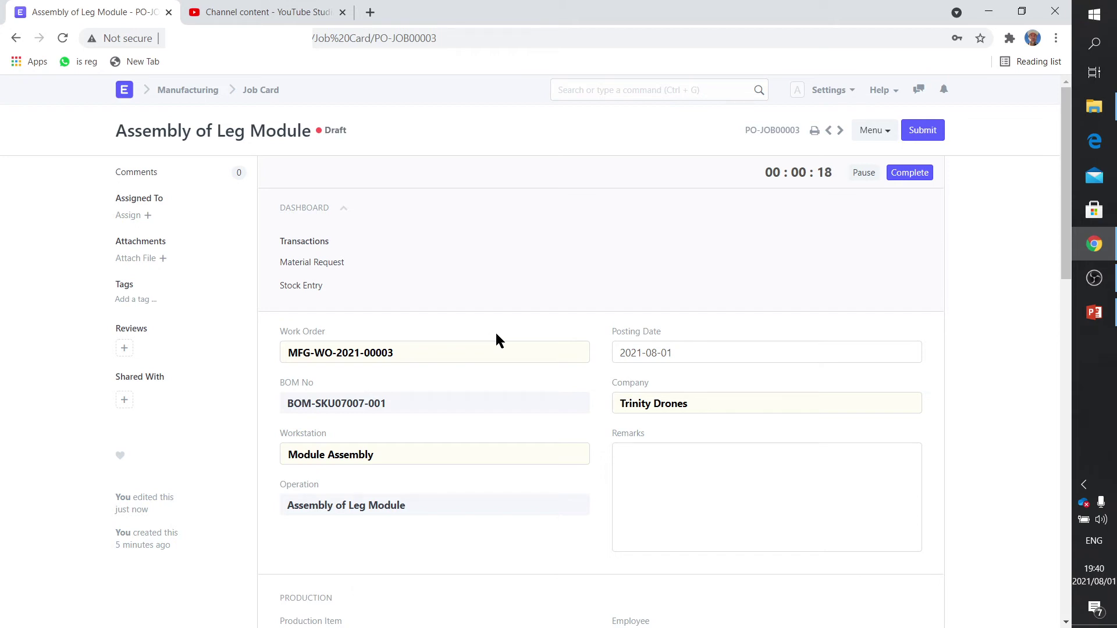
scroll(496, 340, "down", 8)
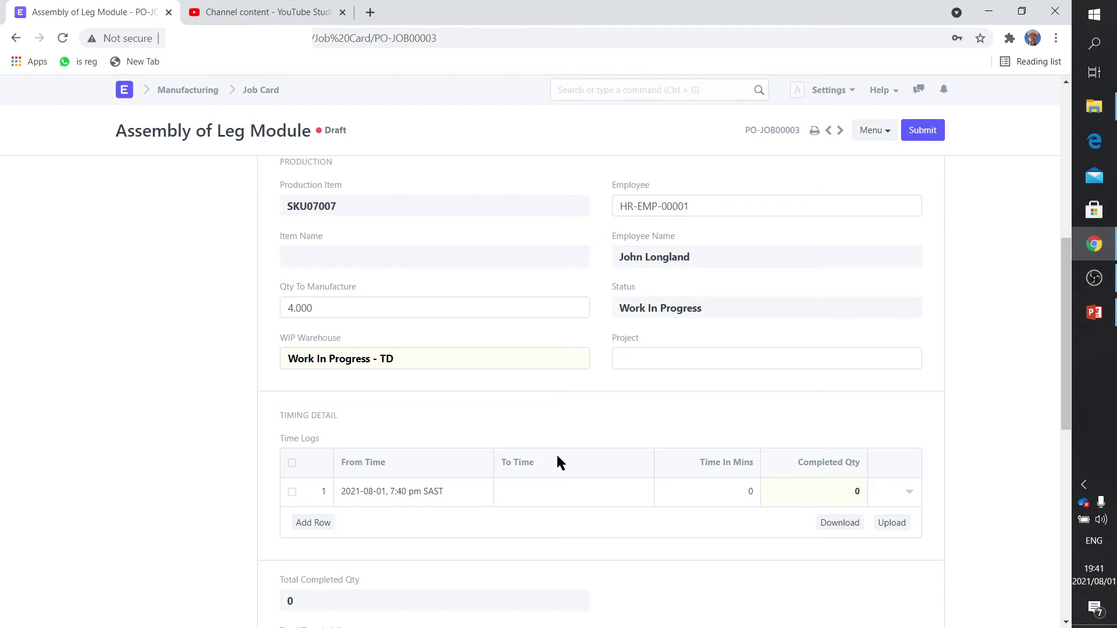
scroll(556, 453, "up", 8)
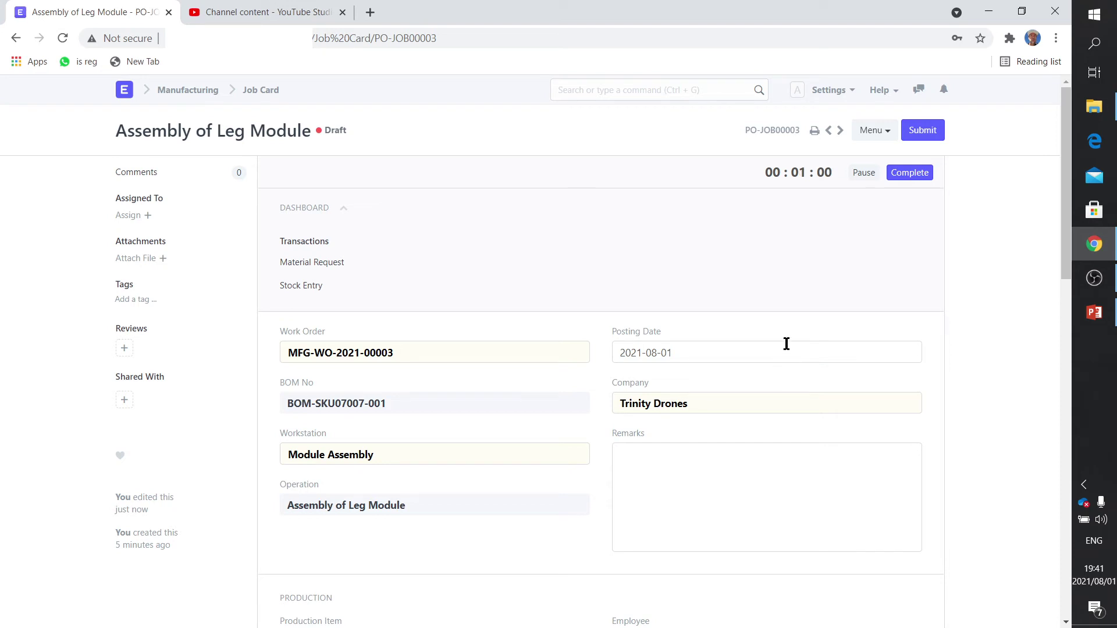
Step: Complete the job card with a completed quantity of 4, submit it permanently and return to the Job Card list
left_click(906, 176)
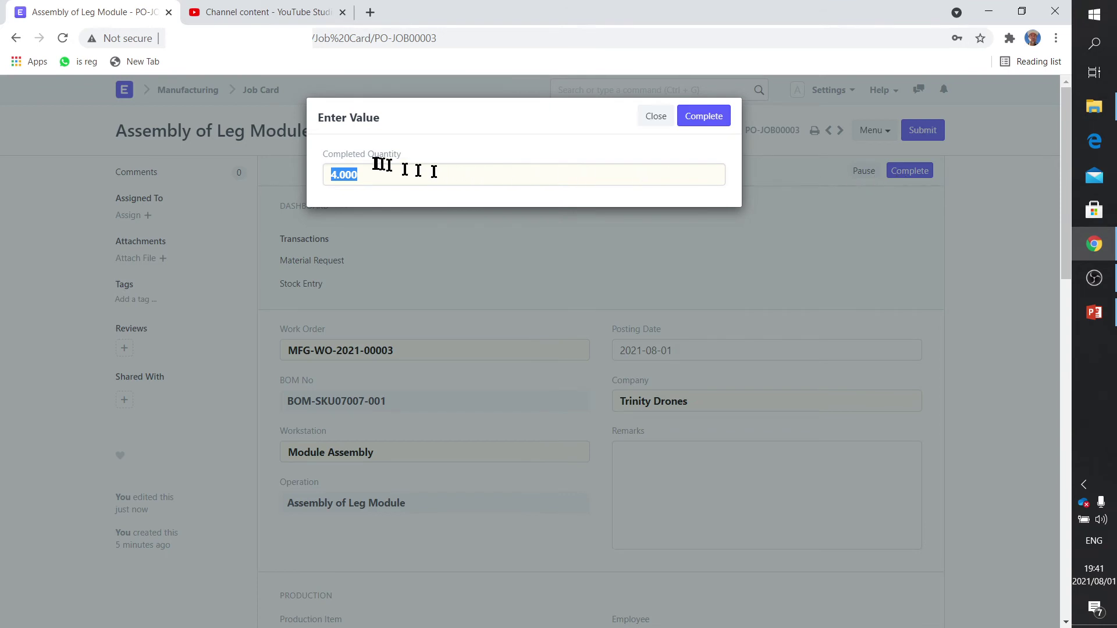
left_click(719, 118)
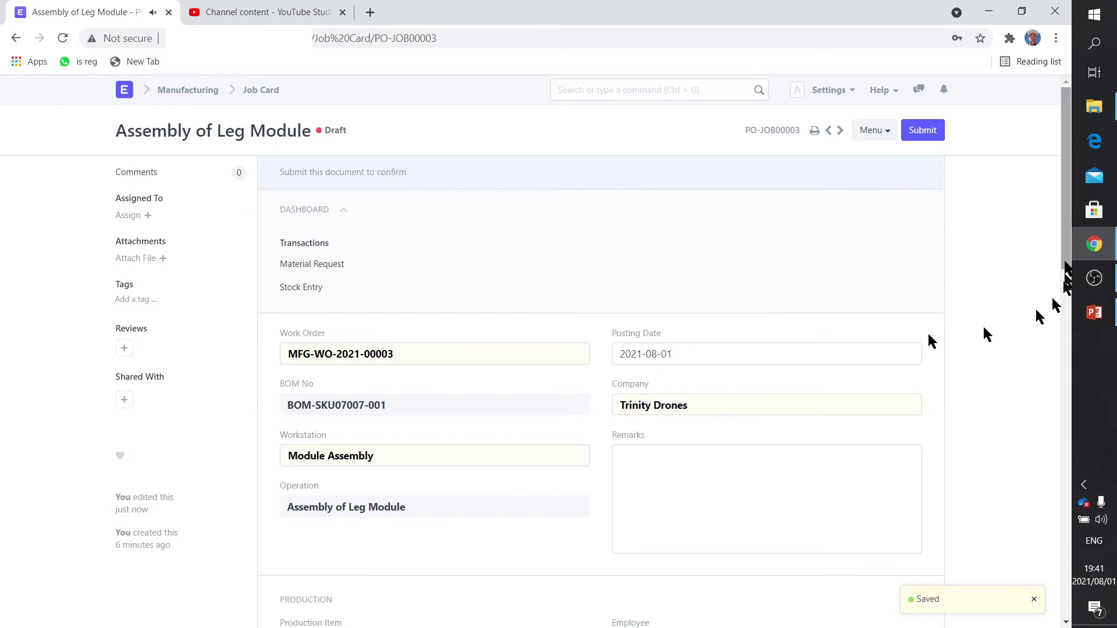
left_click(917, 138)
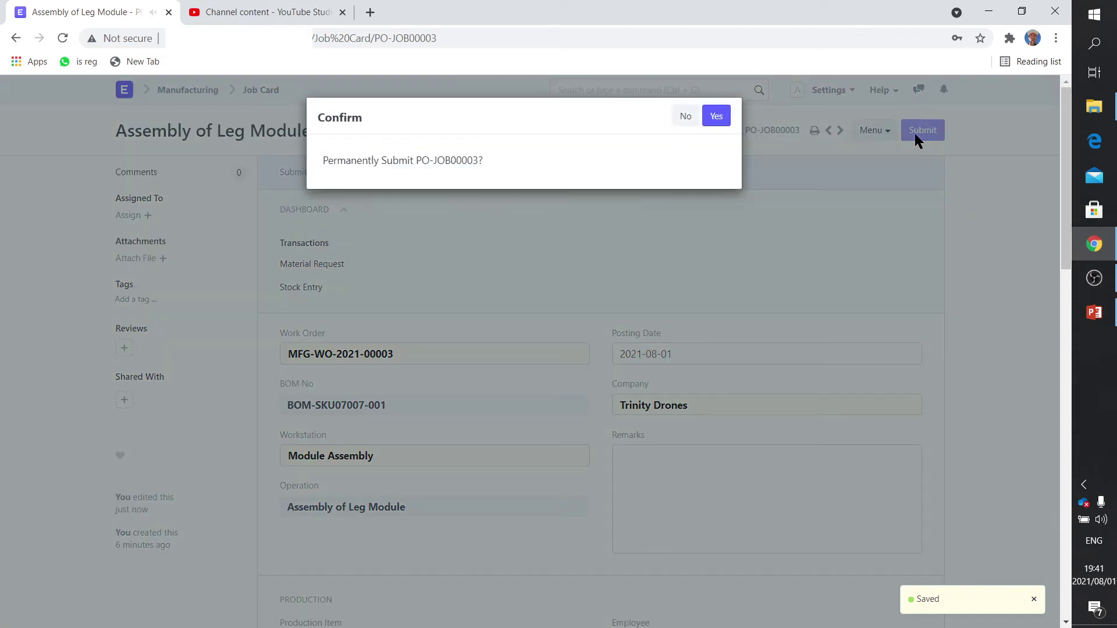
left_click(717, 118)
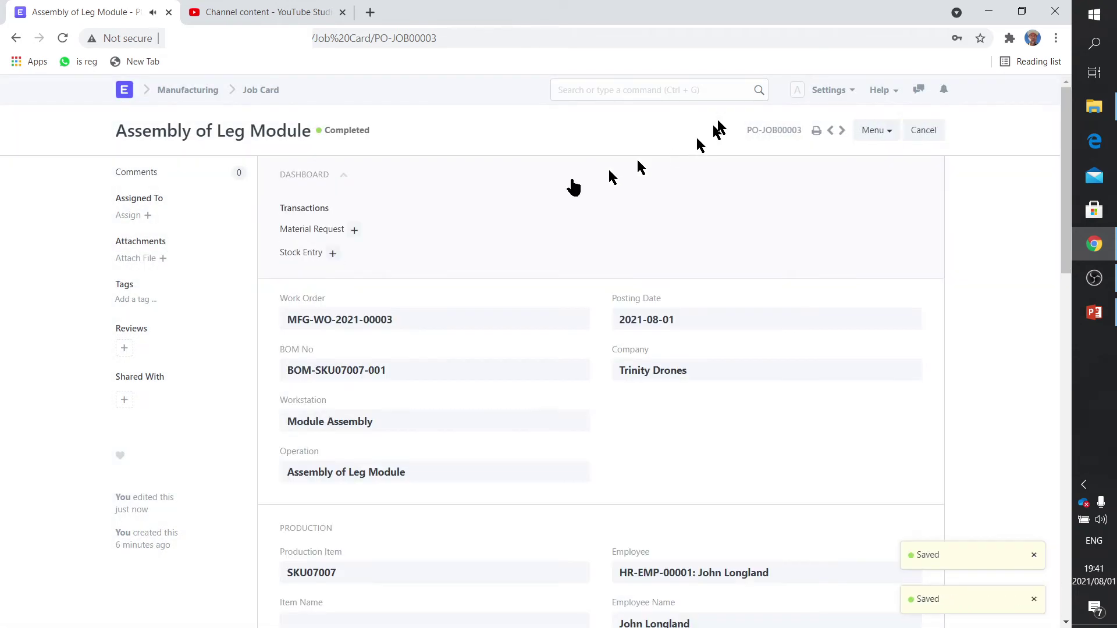
left_click(262, 93)
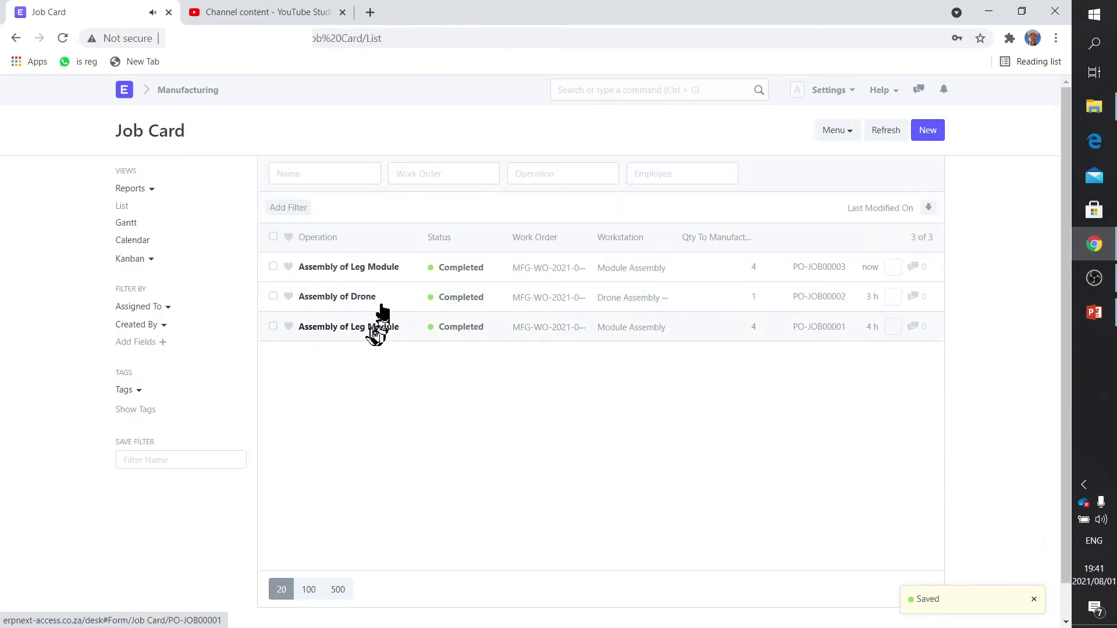
Step: Find the Work Order List, open the in-process SKU07007 work order and check its production progress
left_click(644, 88)
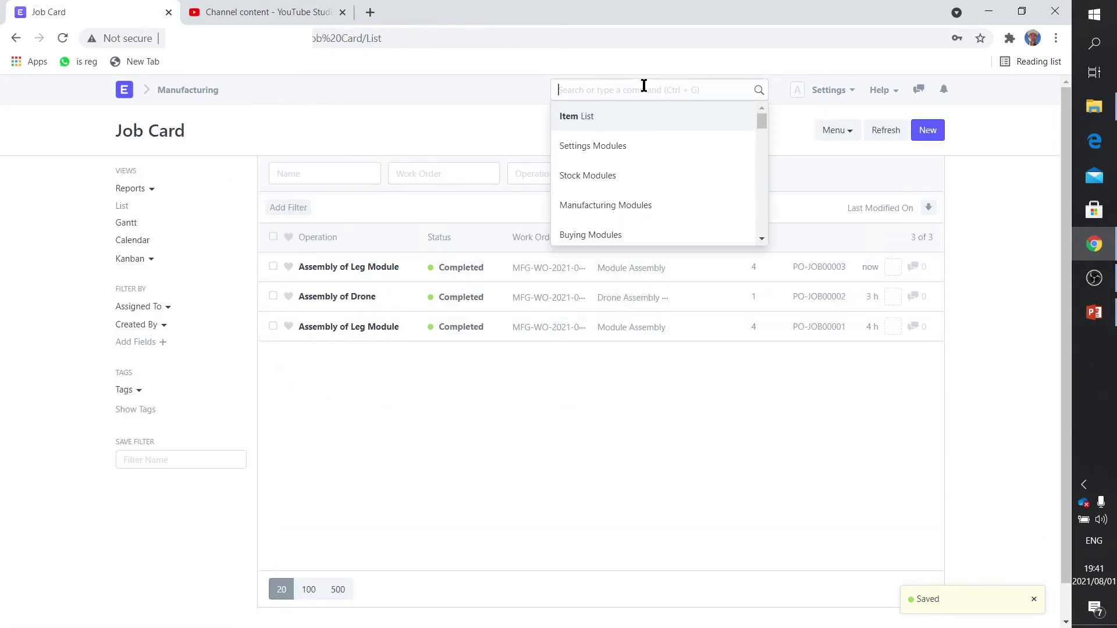
type("work")
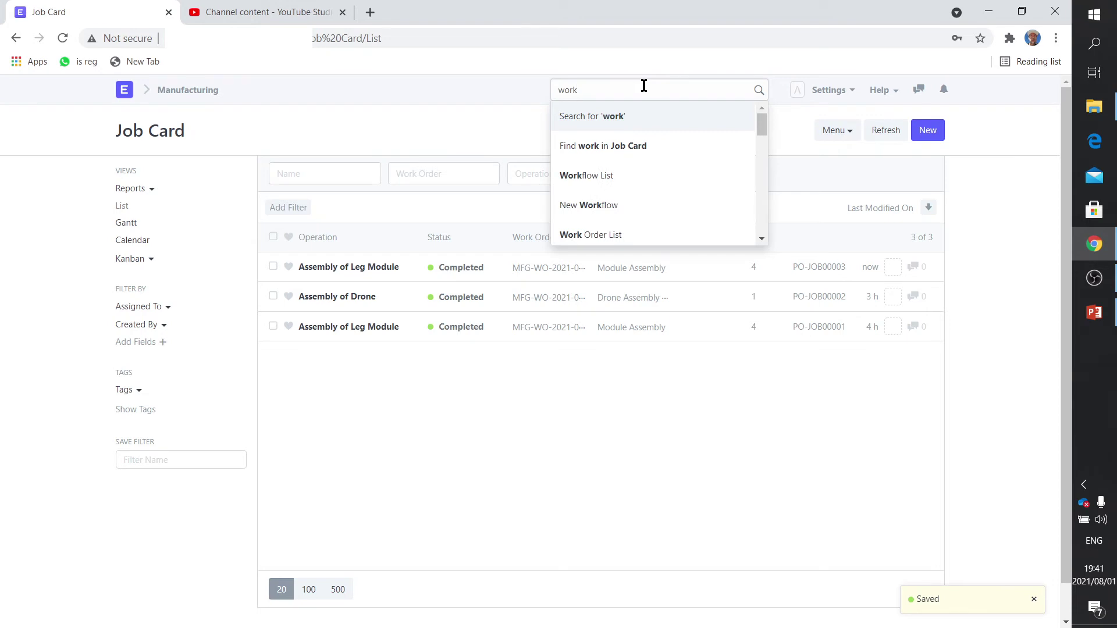
type("ord")
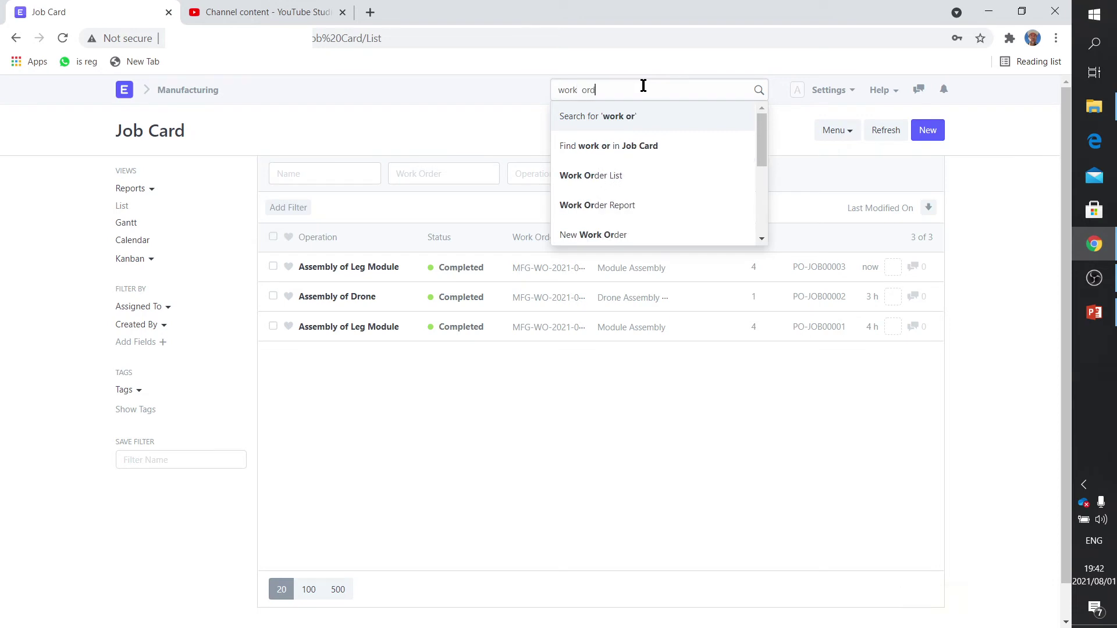
left_click(615, 184)
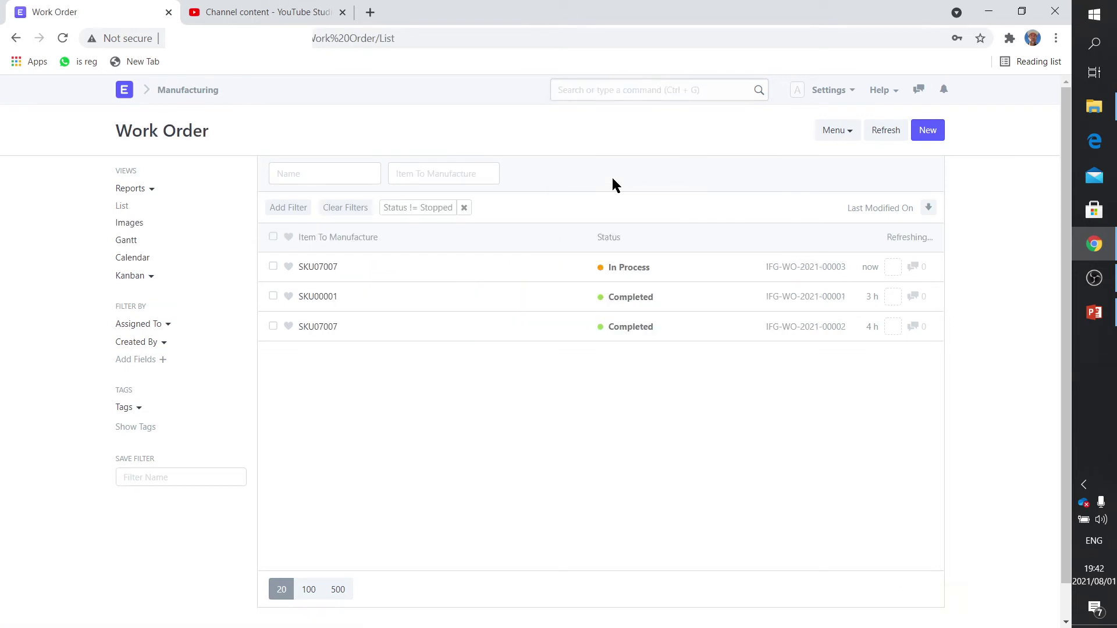
left_click(335, 271)
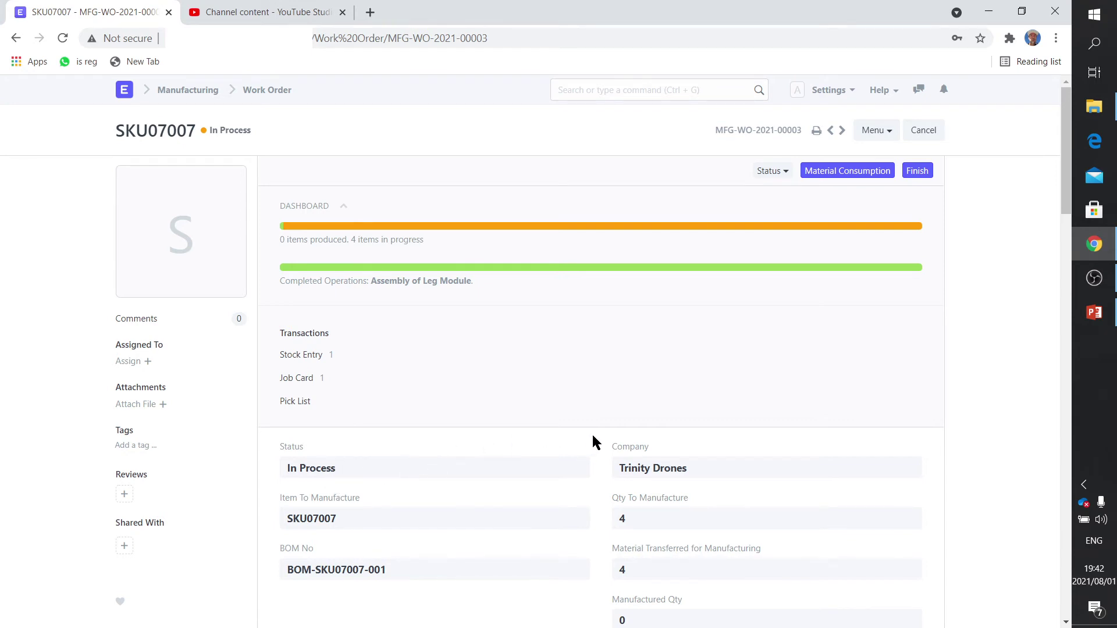
scroll(591, 443, "down", 2)
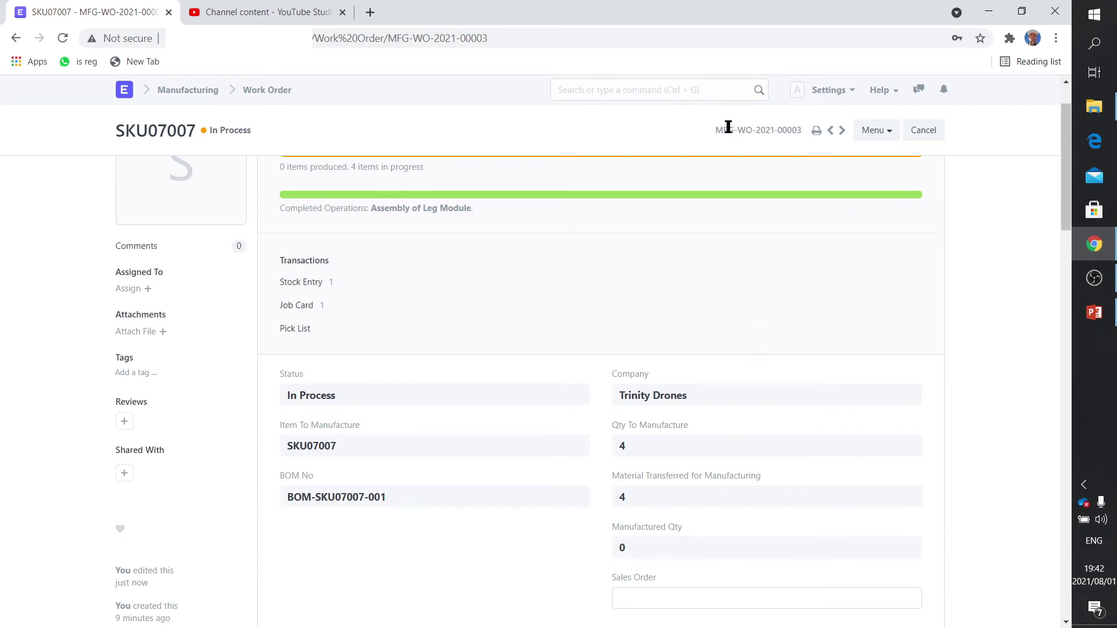
scroll(903, 210, "up", 2)
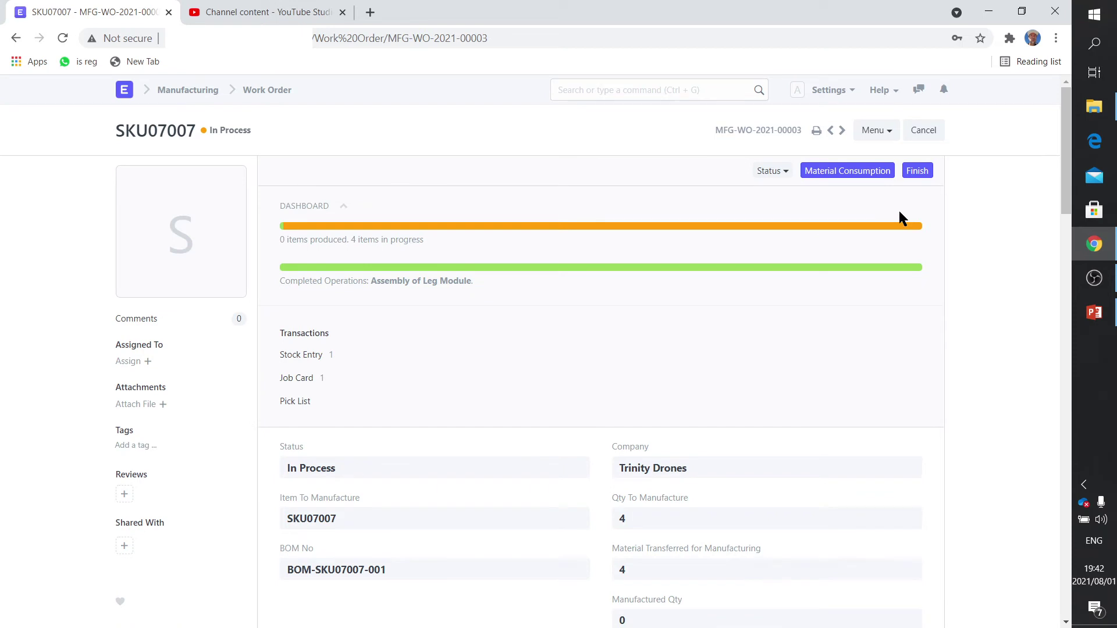
Step: Finish the work order for a quantity of 4 and review the new Manufacture stock entry's warehouses, items and additional costs
left_click(918, 172)
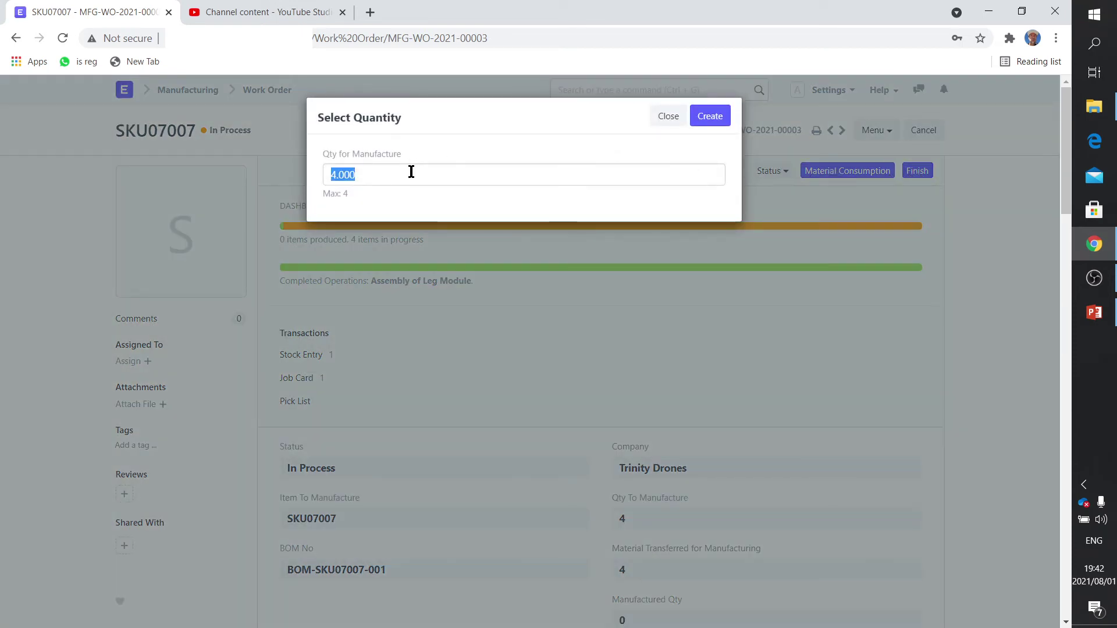
left_click(710, 116)
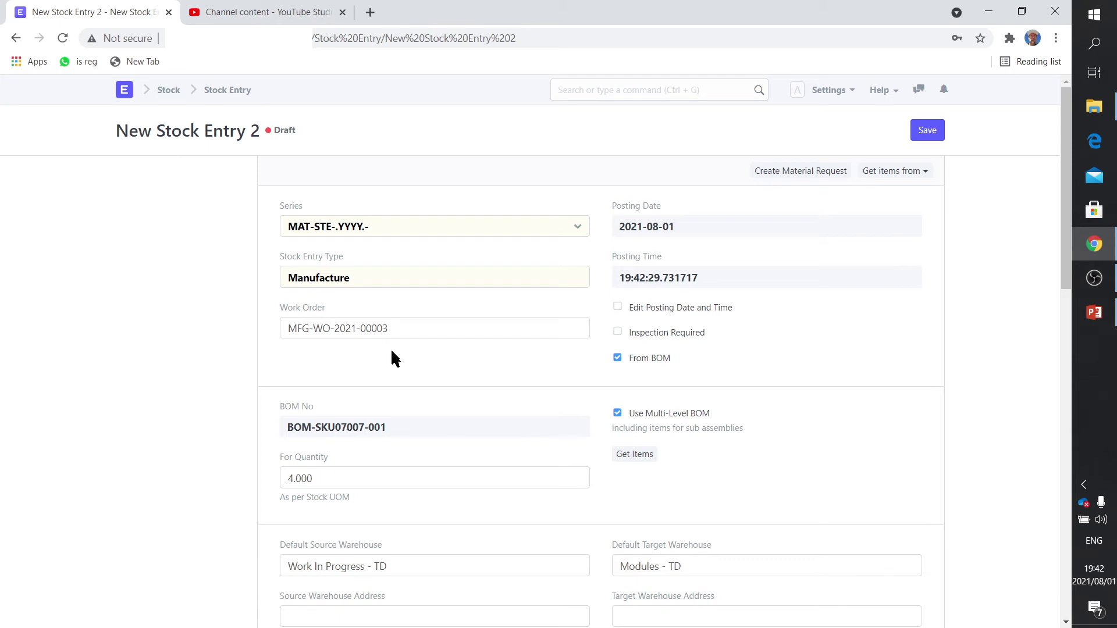
scroll(390, 357, "down", 1)
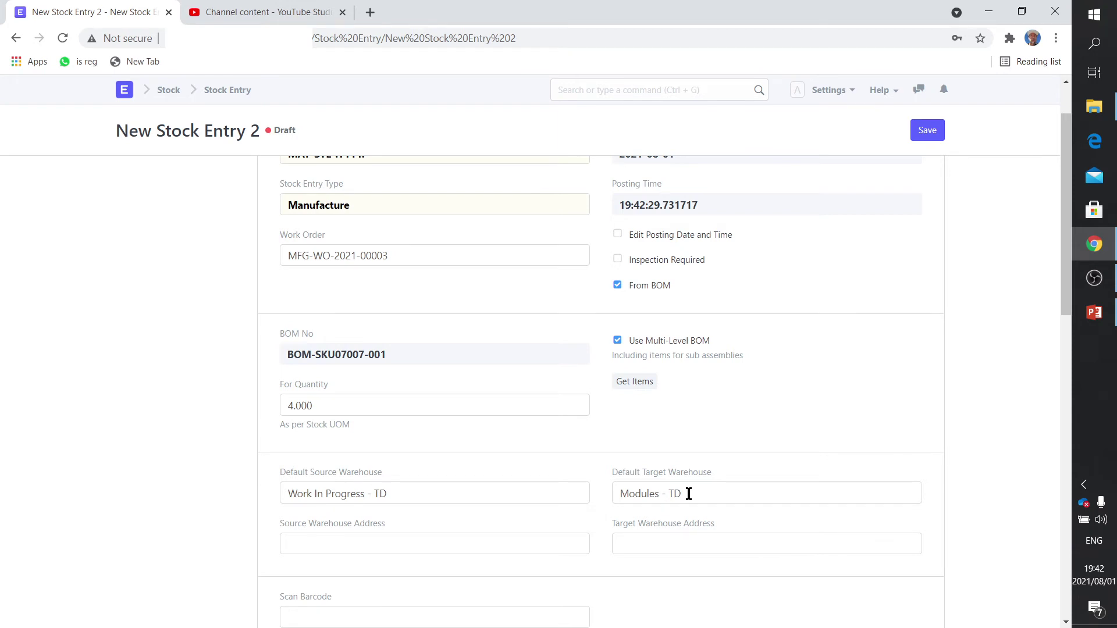
scroll(688, 494, "down", 5)
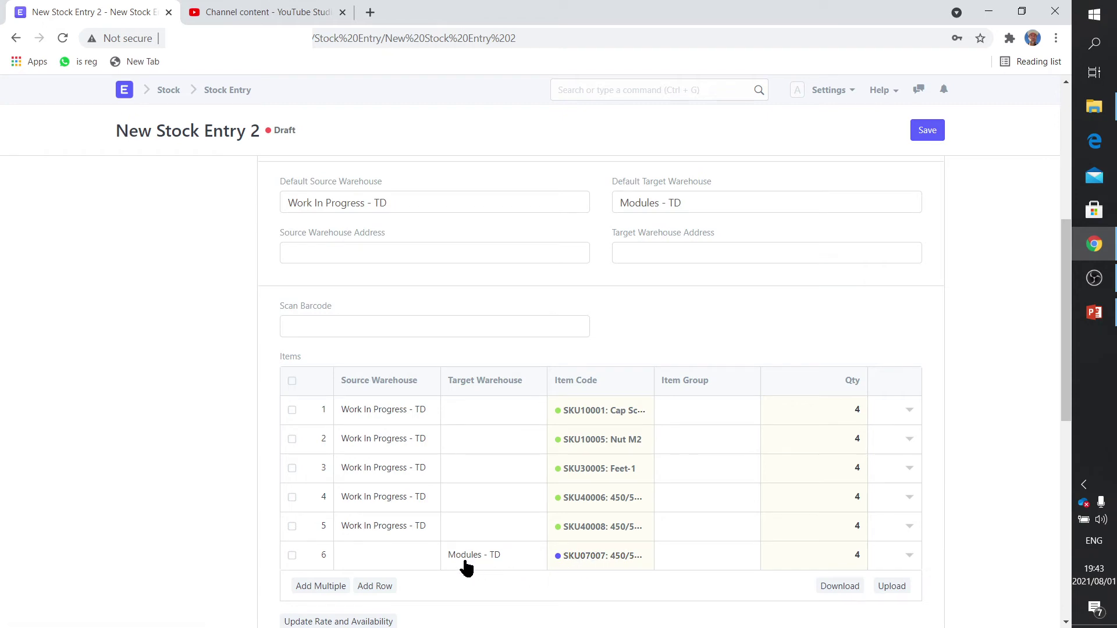
scroll(466, 568, "down", 5)
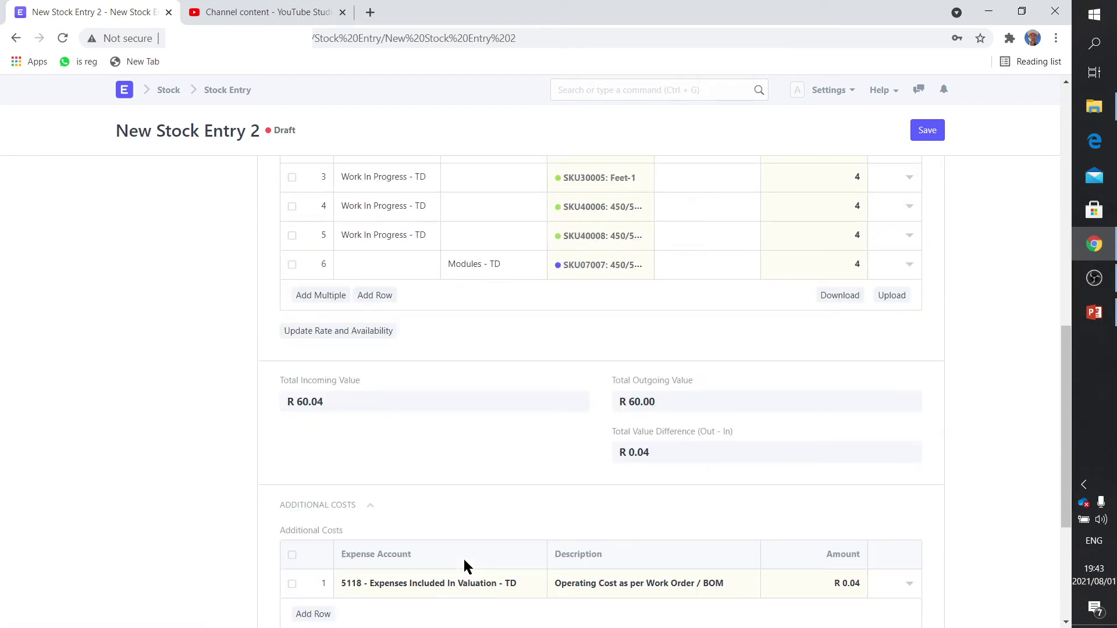
scroll(463, 557, "up", 15)
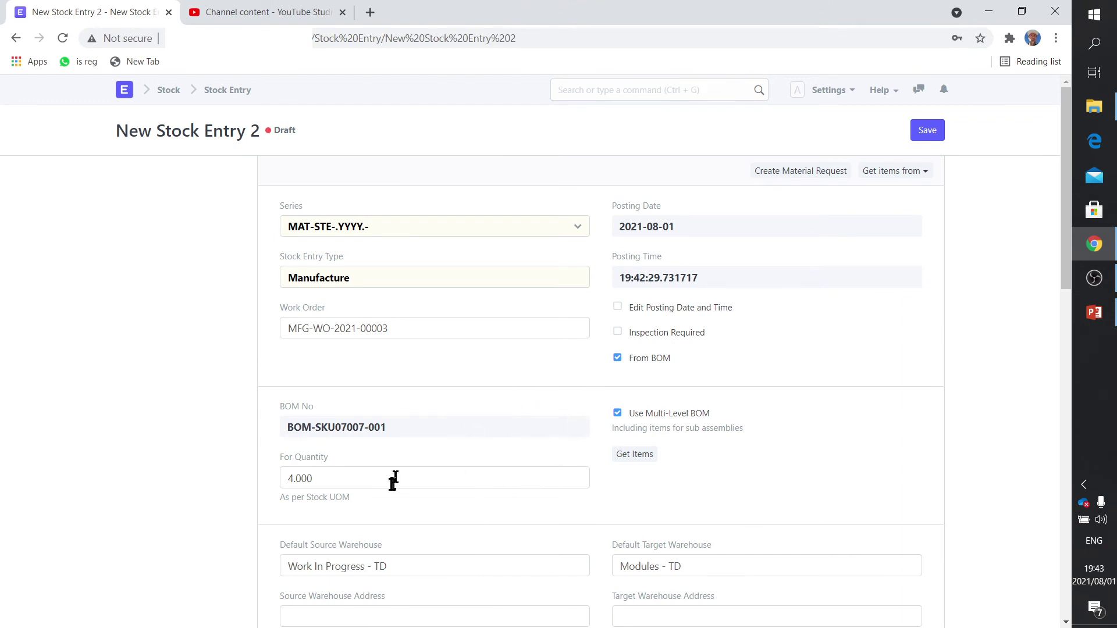
scroll(418, 484, "down", 3)
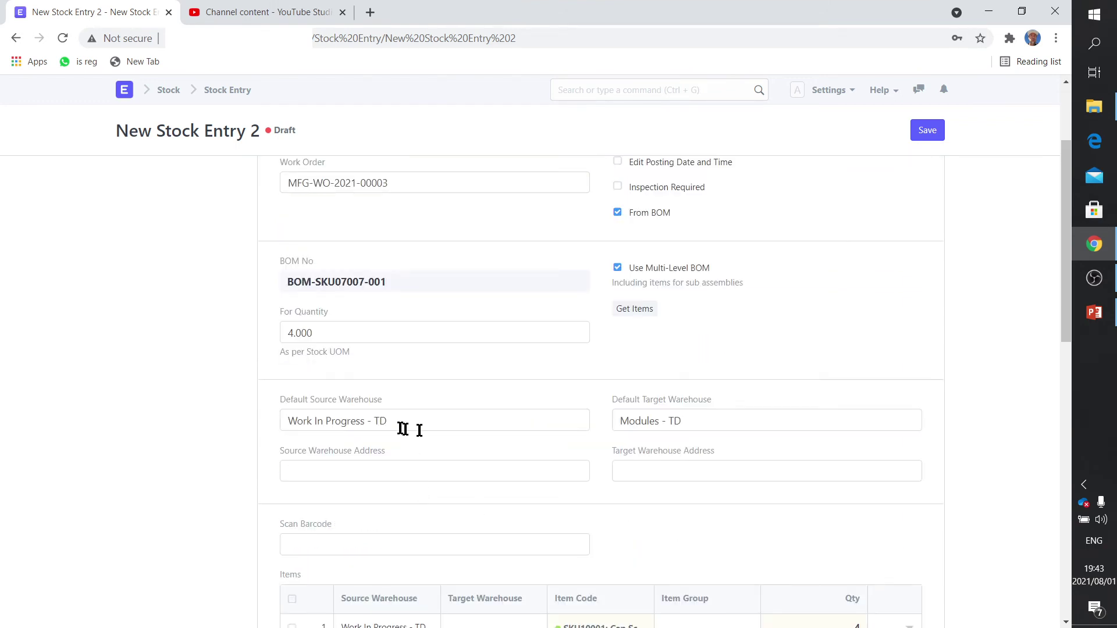
scroll(446, 506, "down", 9)
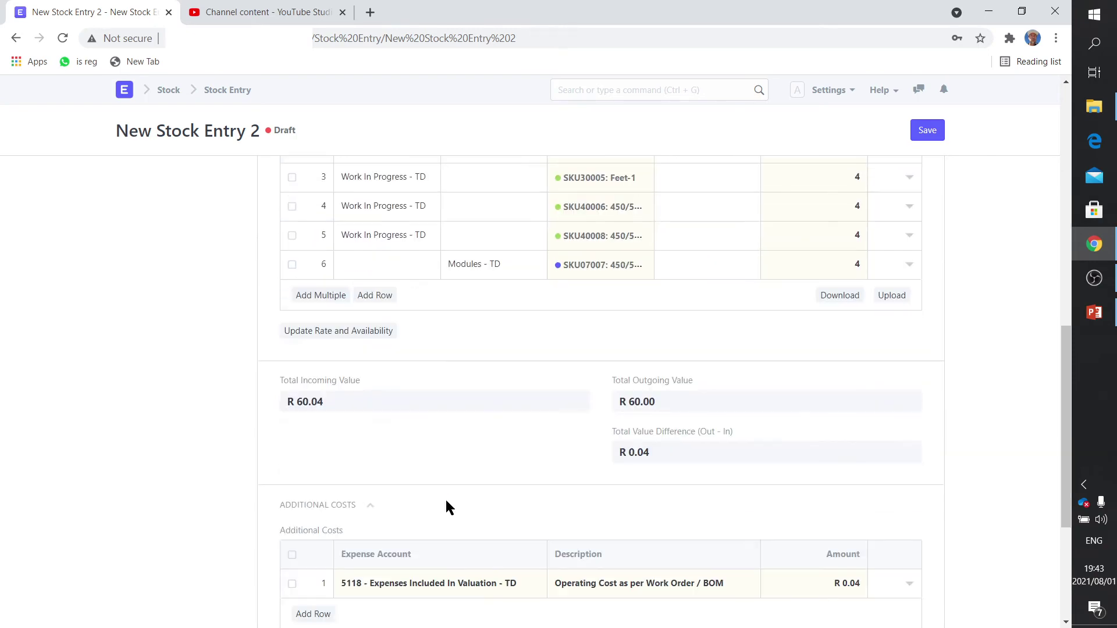
scroll(446, 501, "down", 3)
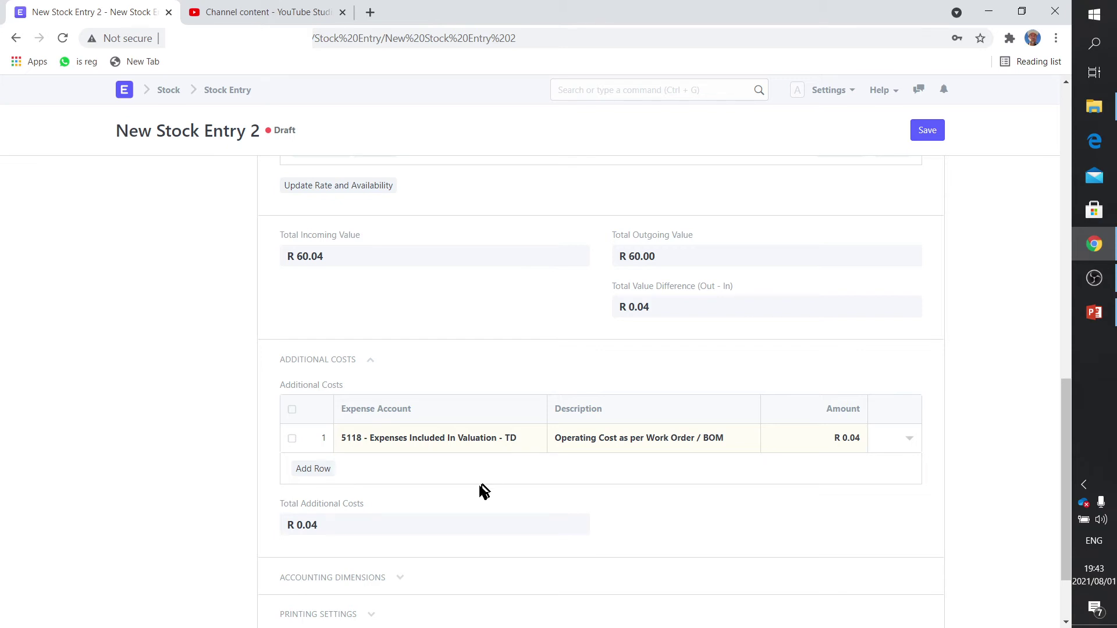
scroll(476, 483, "down", 1)
scroll(477, 483, "up", 2)
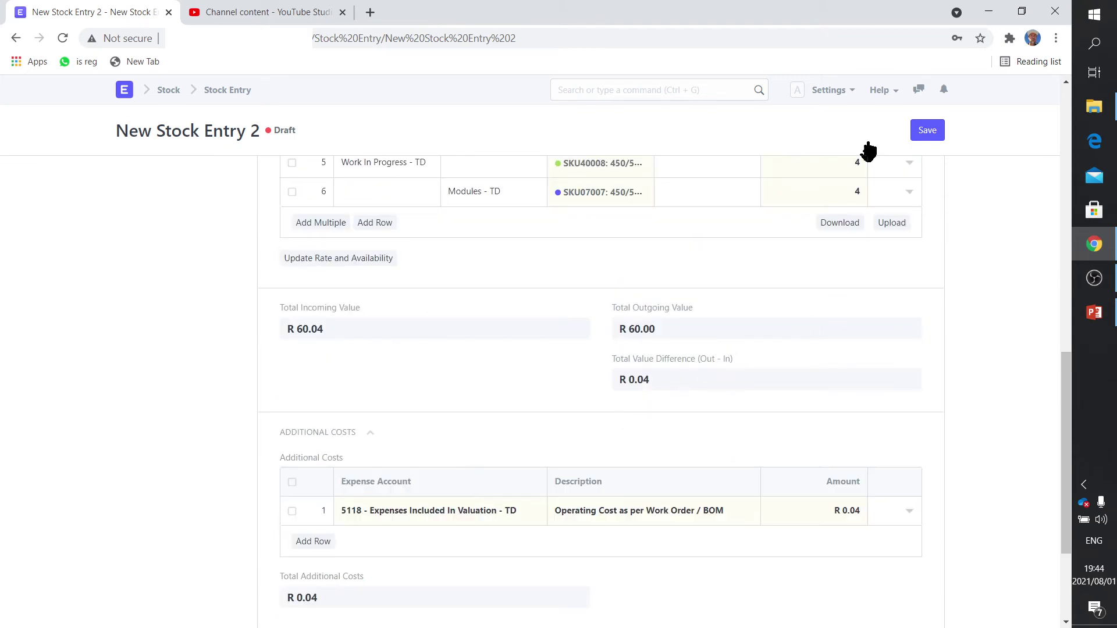
Step: Save the Manufacture stock entry and submit it permanently
left_click(929, 133)
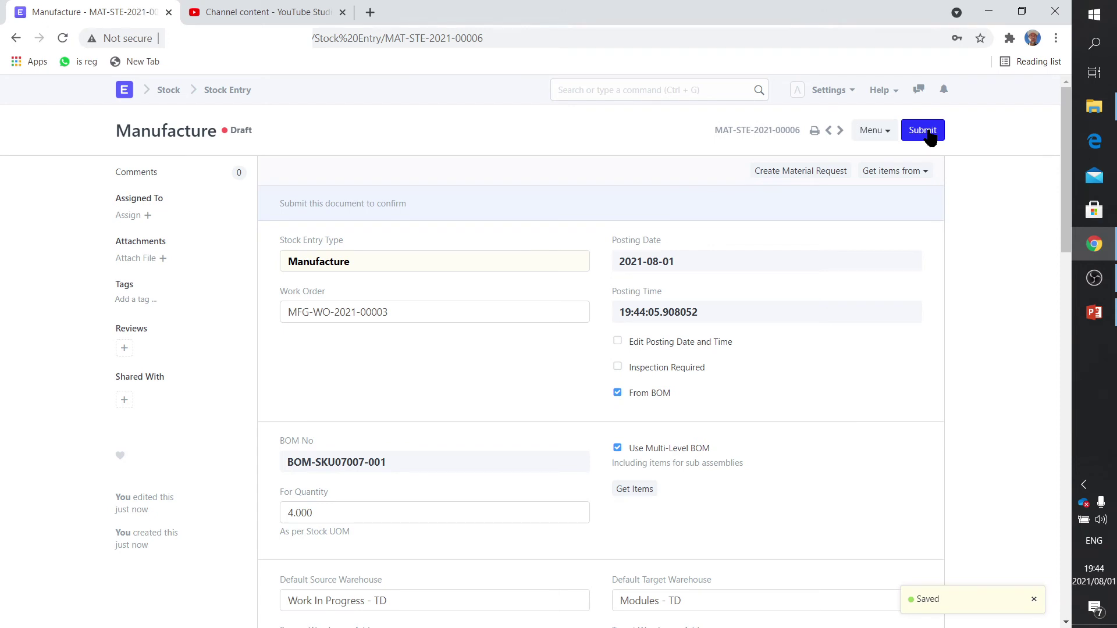
left_click(929, 136)
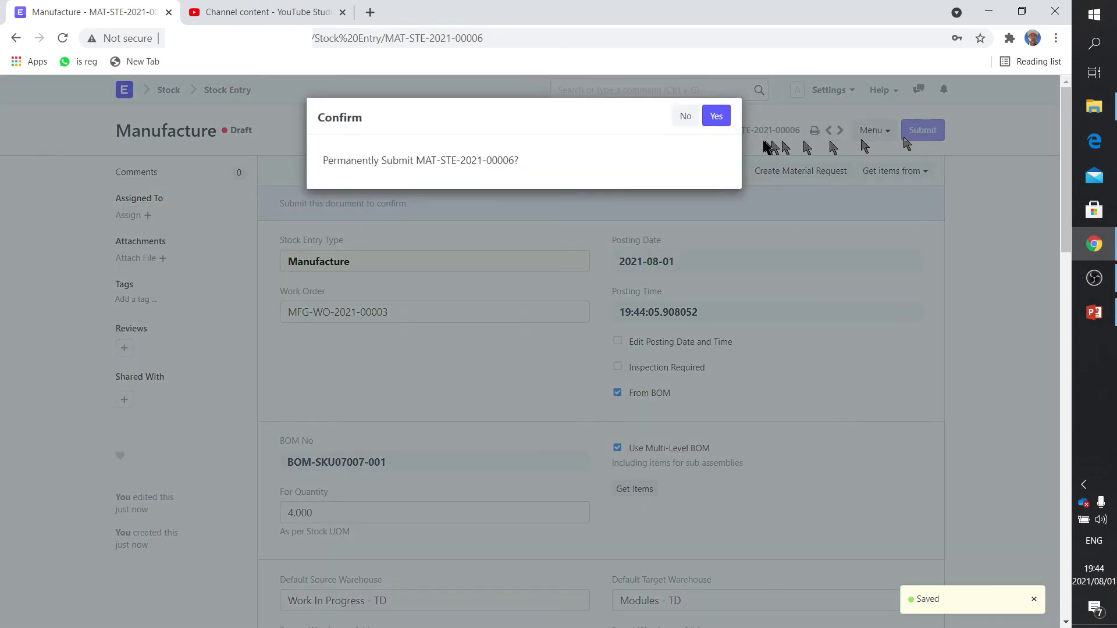
left_click(718, 116)
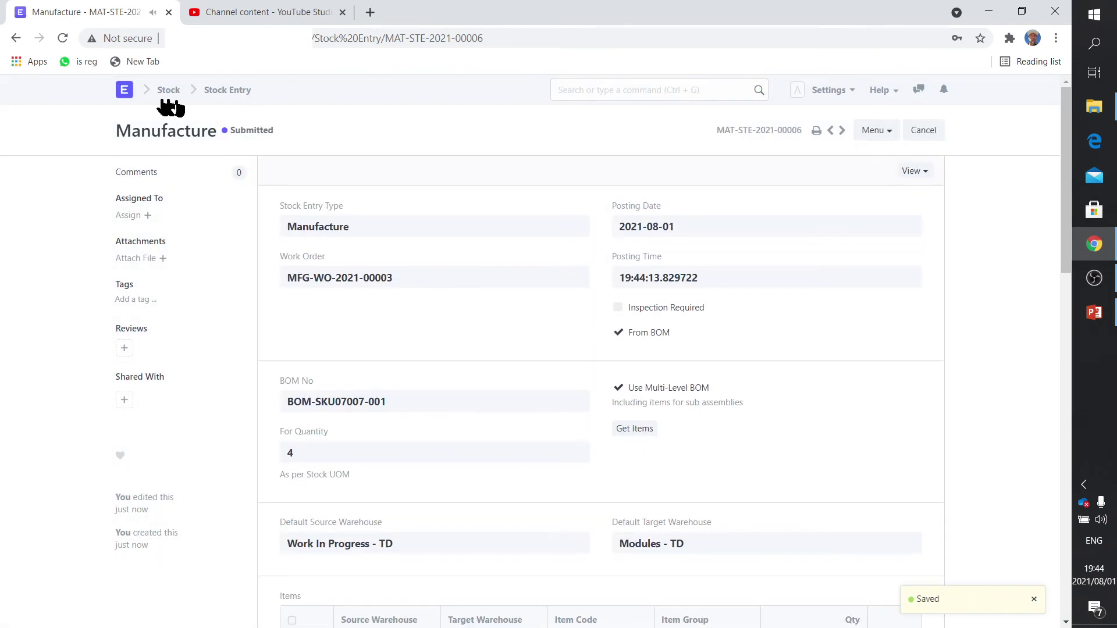
Step: Check the SKU07007 work order's status in the Work Order List and return to the home page
left_click(124, 89)
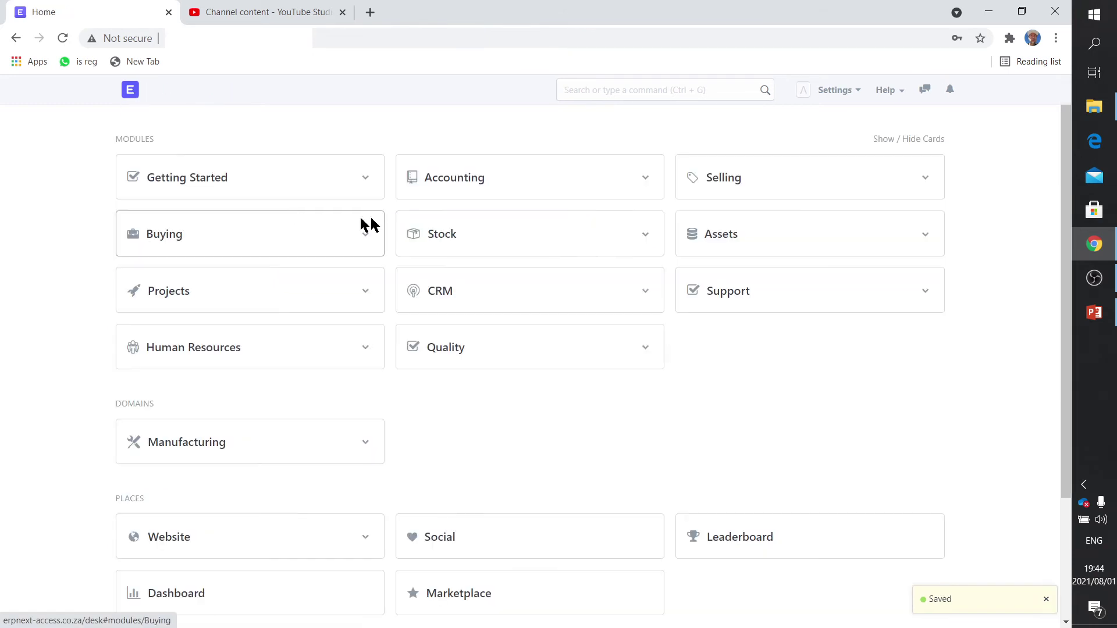
left_click(601, 91)
type("work")
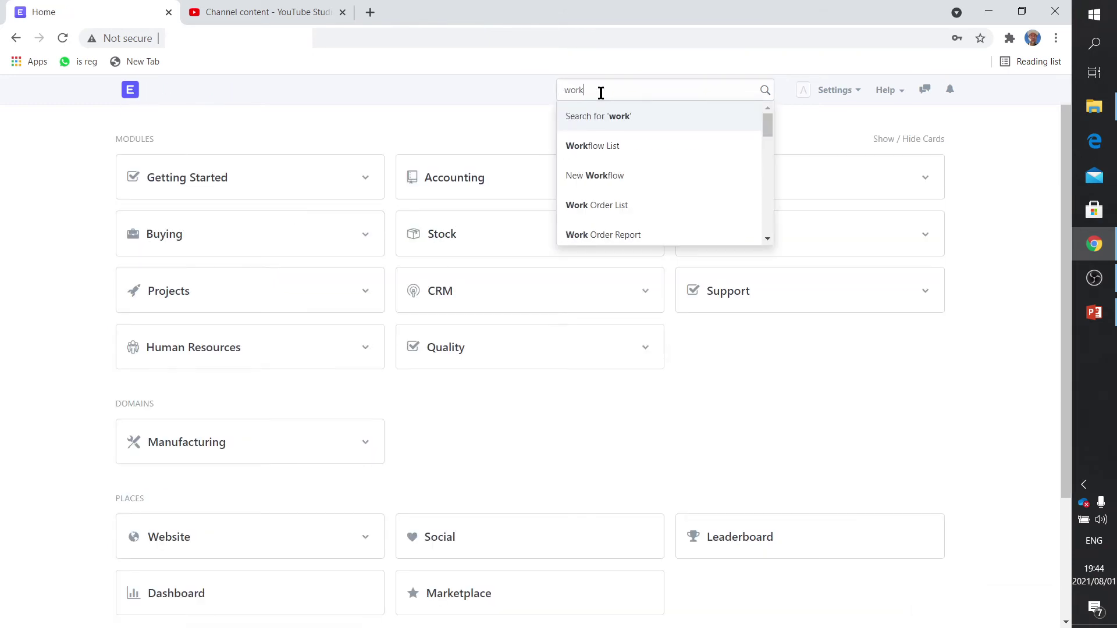
type(" ord")
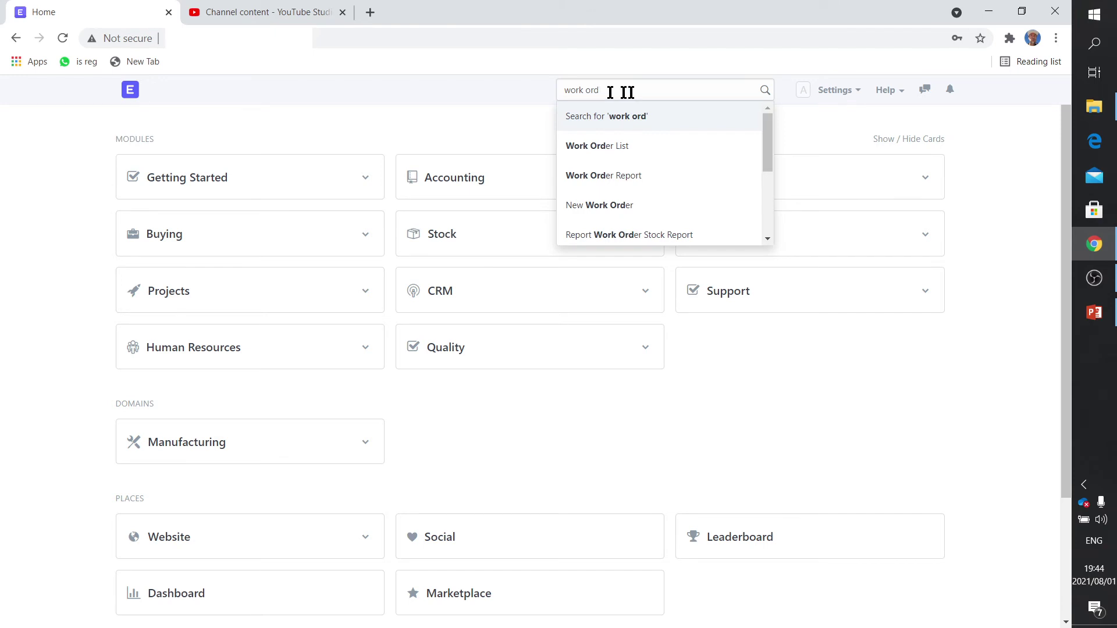
left_click(599, 149)
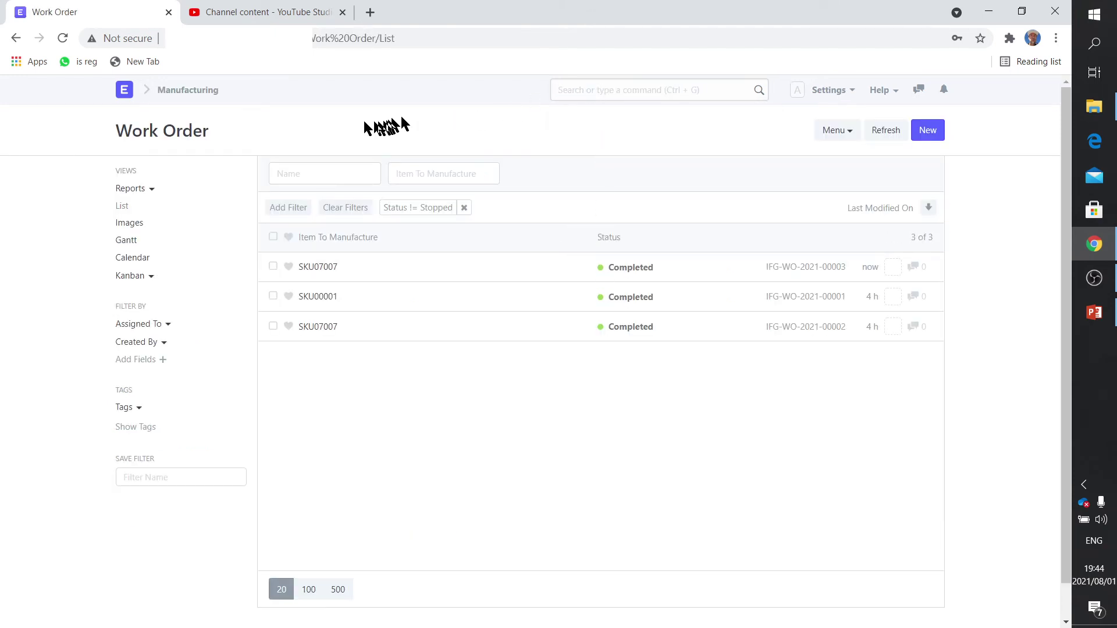
left_click(124, 89)
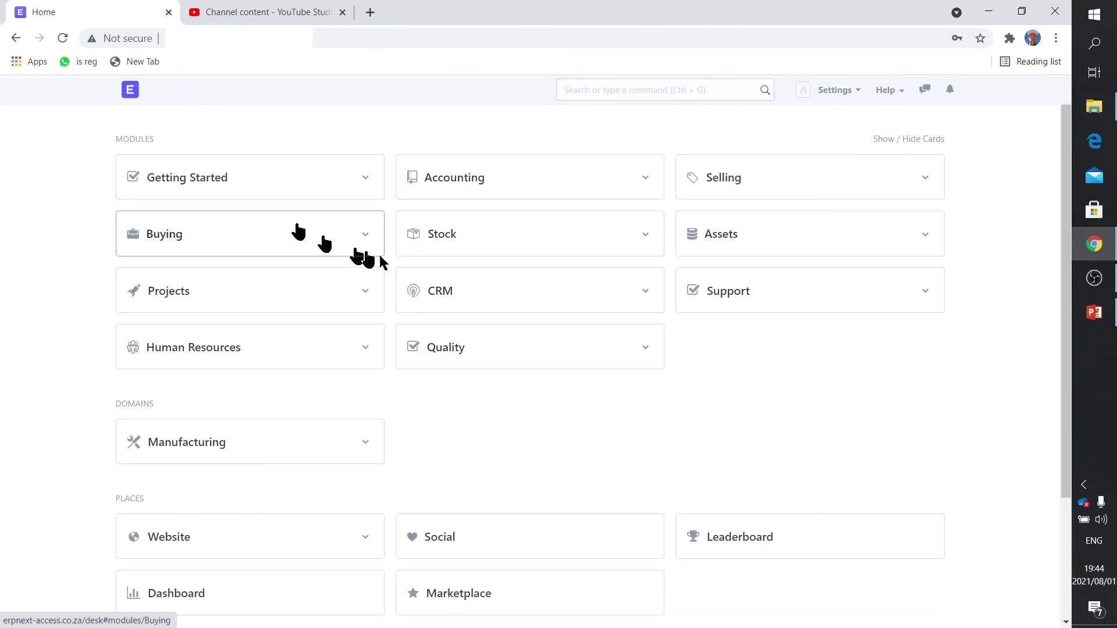
Step: Open the Stock Balance report for the Work In Progress - TD warehouse and generate it anew to check the remaining stock
left_click(434, 239)
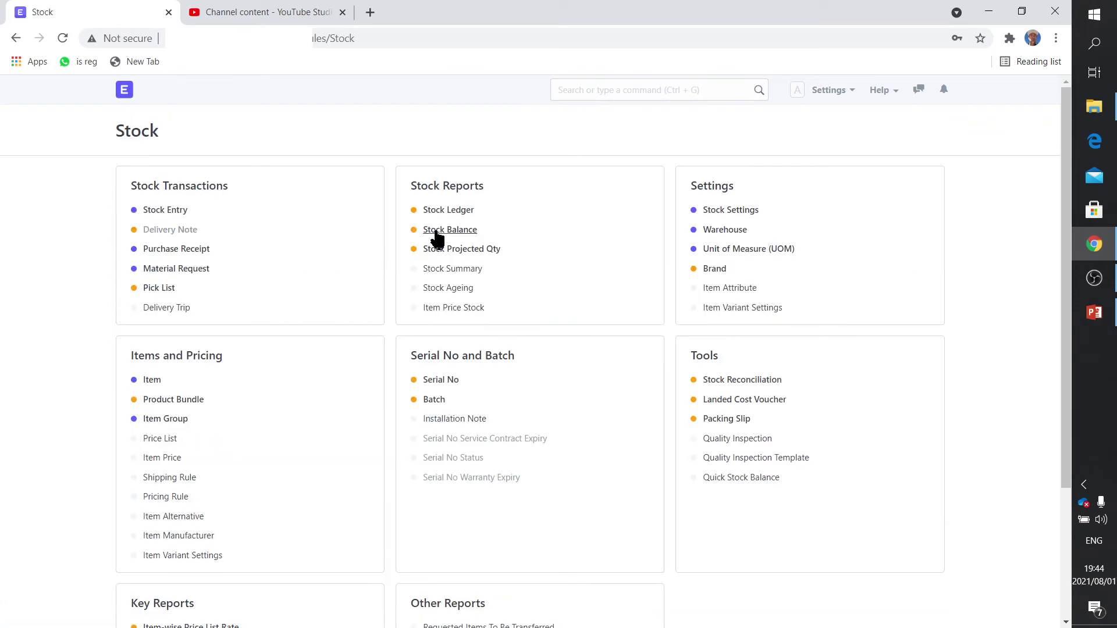
left_click(433, 230)
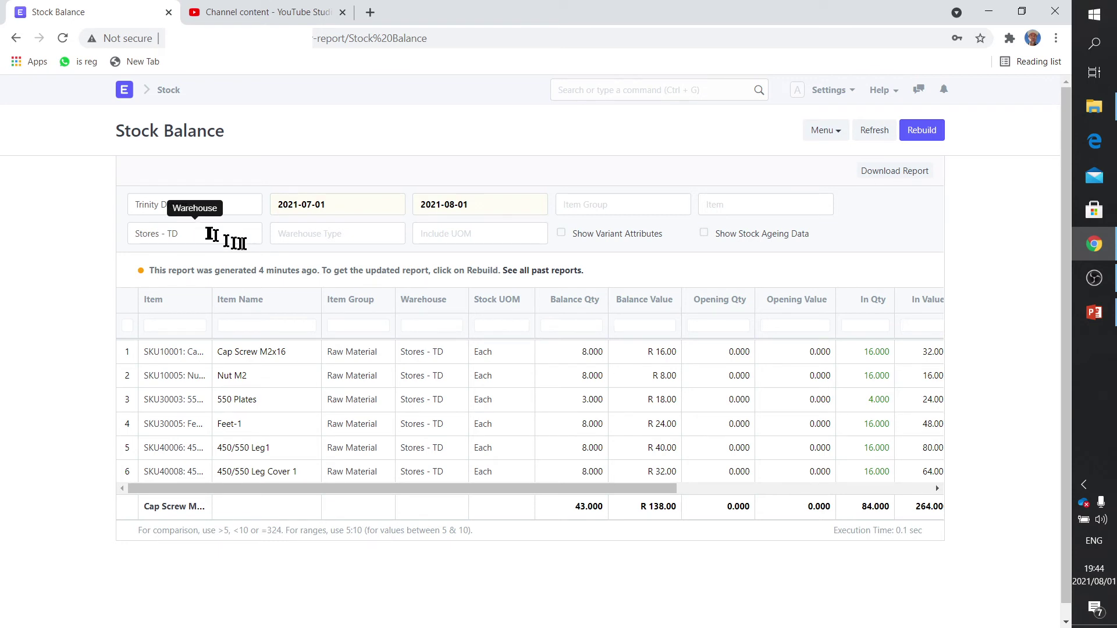
left_click_drag(196, 234, 85, 239)
type("work")
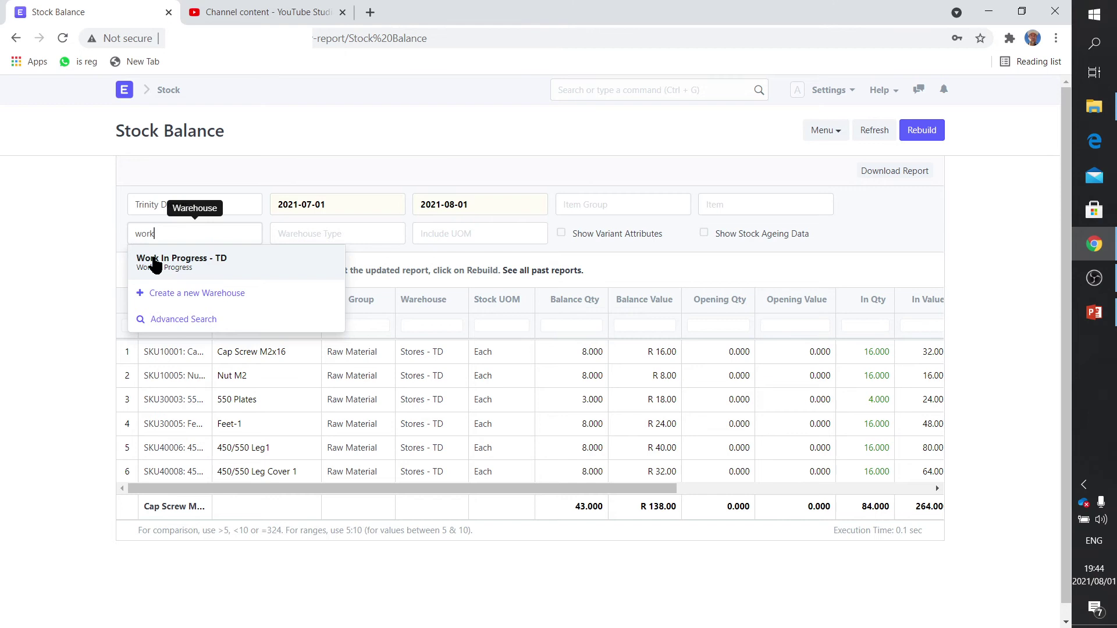
left_click(155, 262)
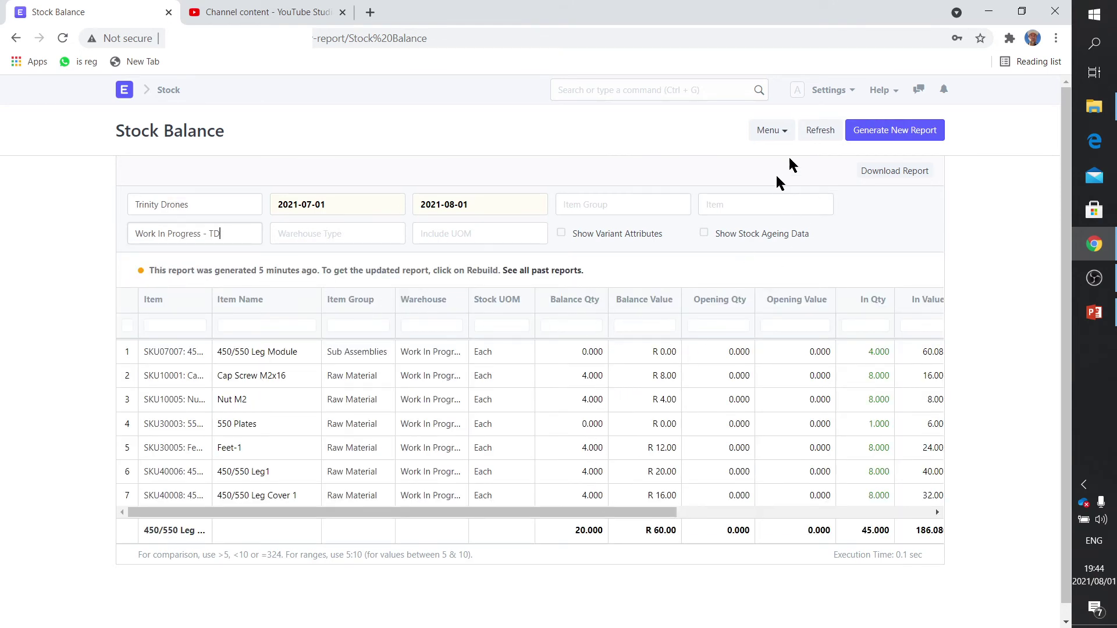
left_click(875, 137)
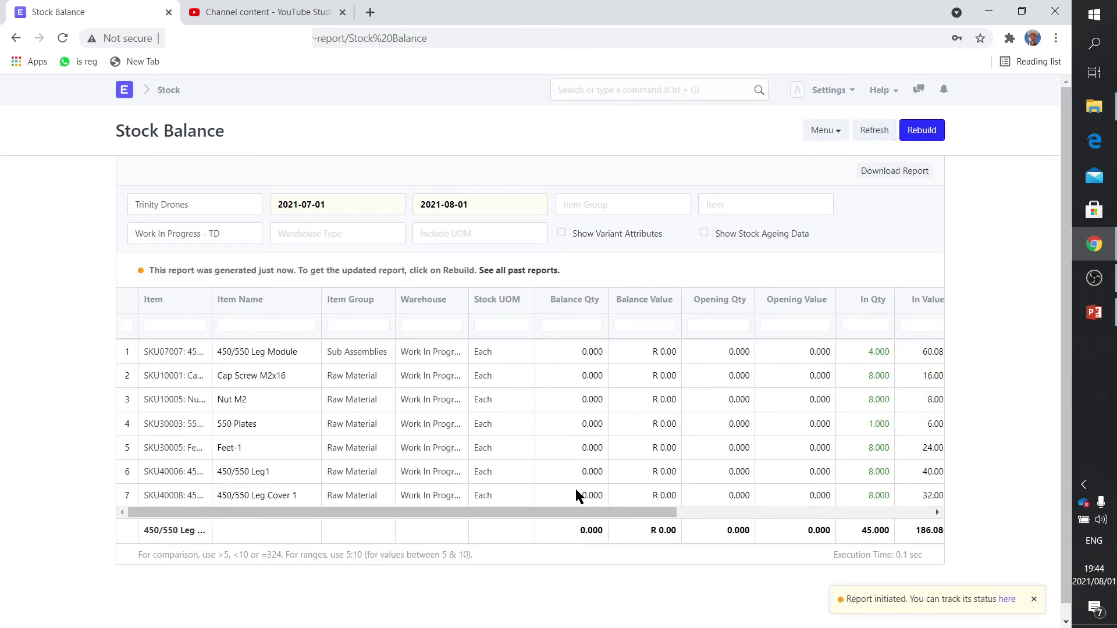
Step: Filter the Stock Balance report to the Modules - TD warehouse and regenerate it to check the 450/550 Leg Module balance
left_click_drag(242, 233, 60, 242)
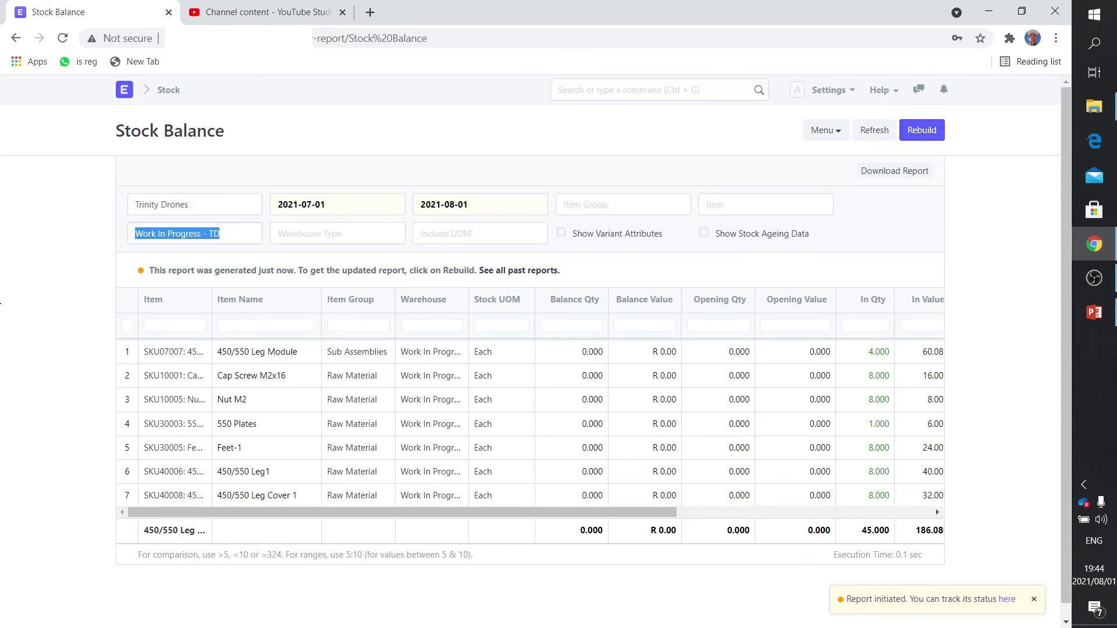
type("mod")
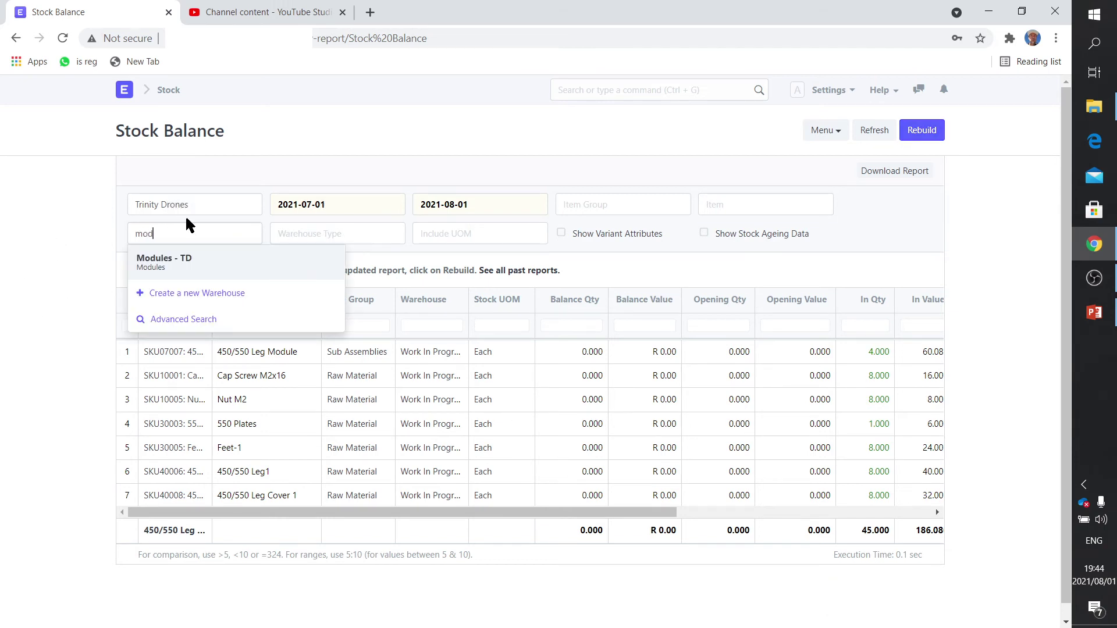
left_click(176, 260)
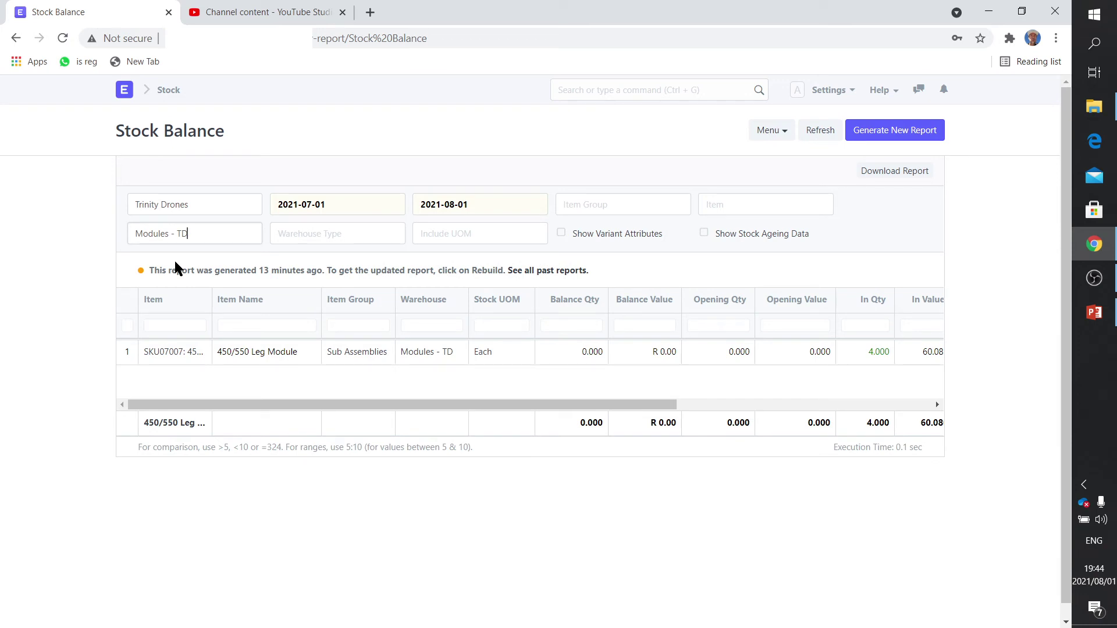
left_click(871, 137)
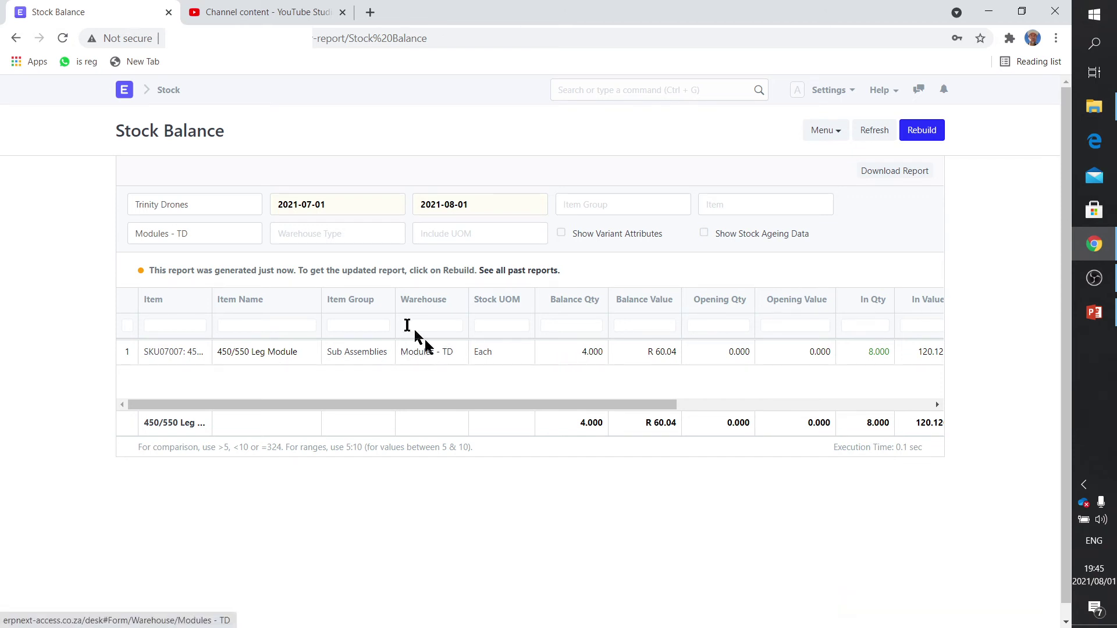
Step: Start a new material request of type Manufacture with required date 2021-08-01
left_click(126, 96)
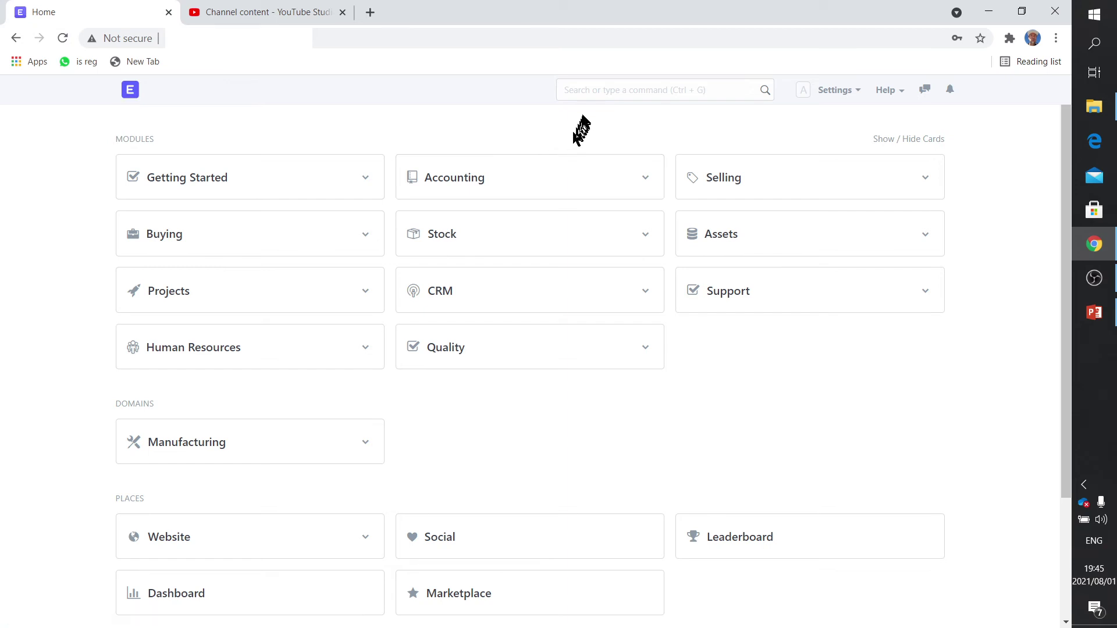
left_click(590, 92)
type("mat")
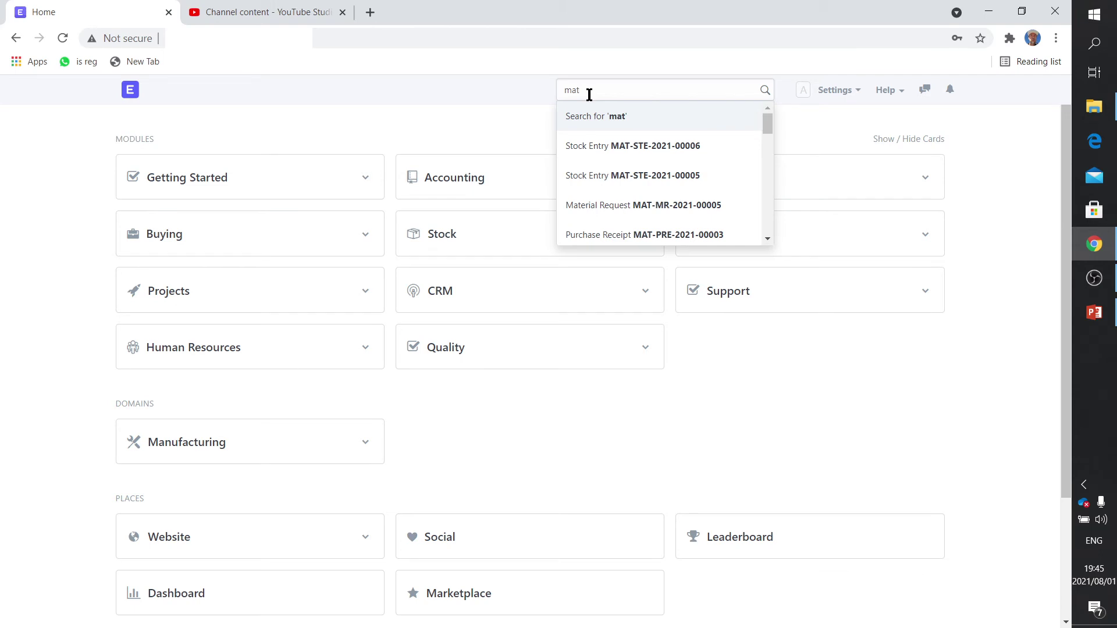
type("eria")
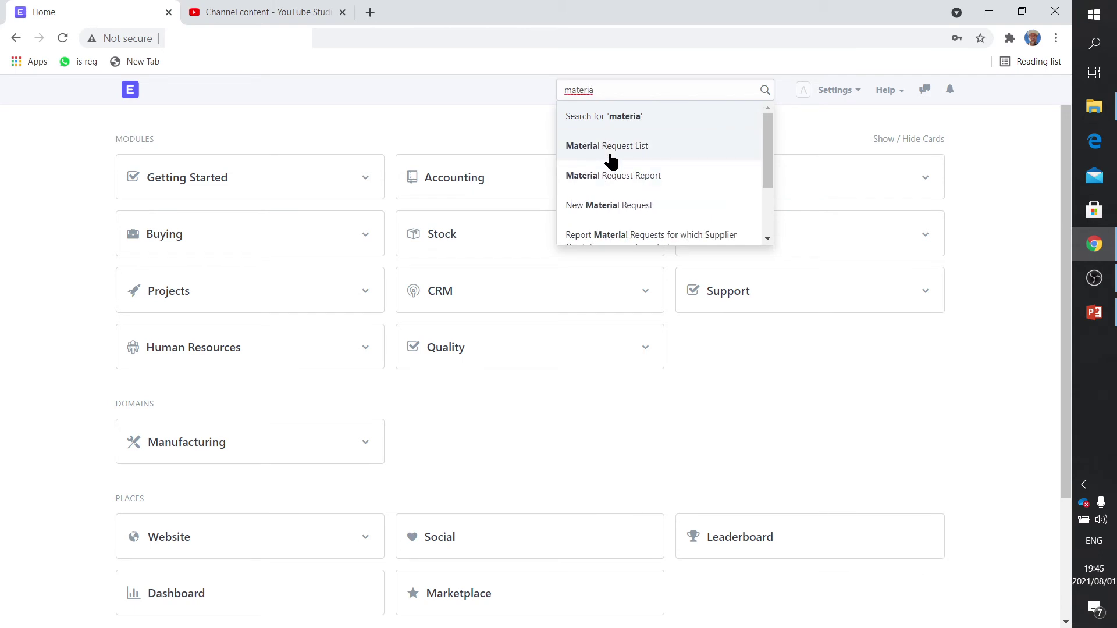
left_click(610, 153)
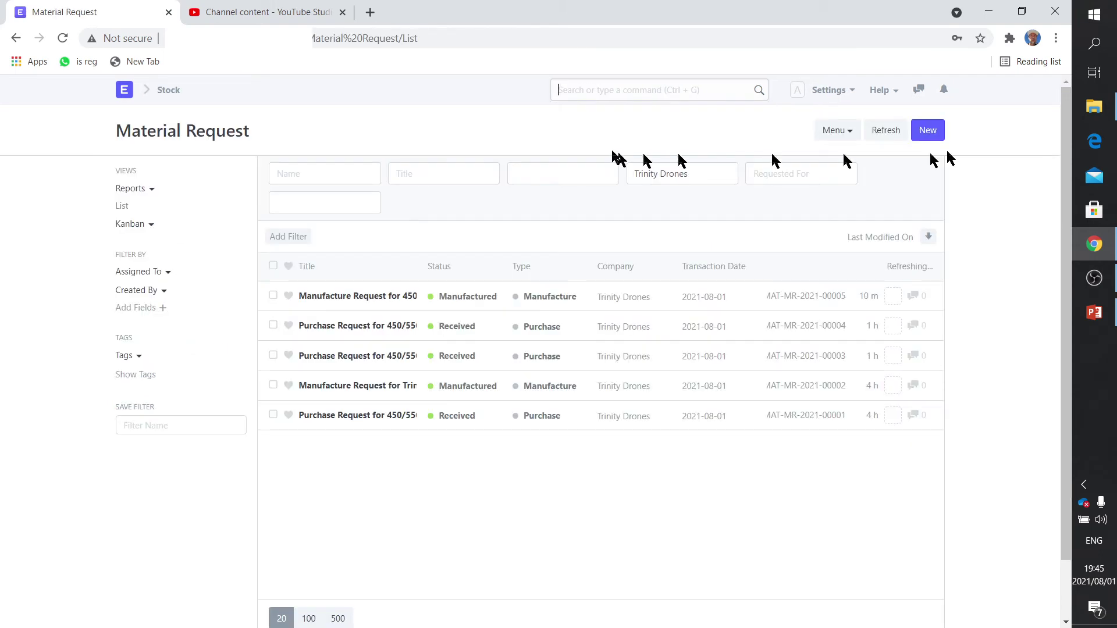
left_click(928, 135)
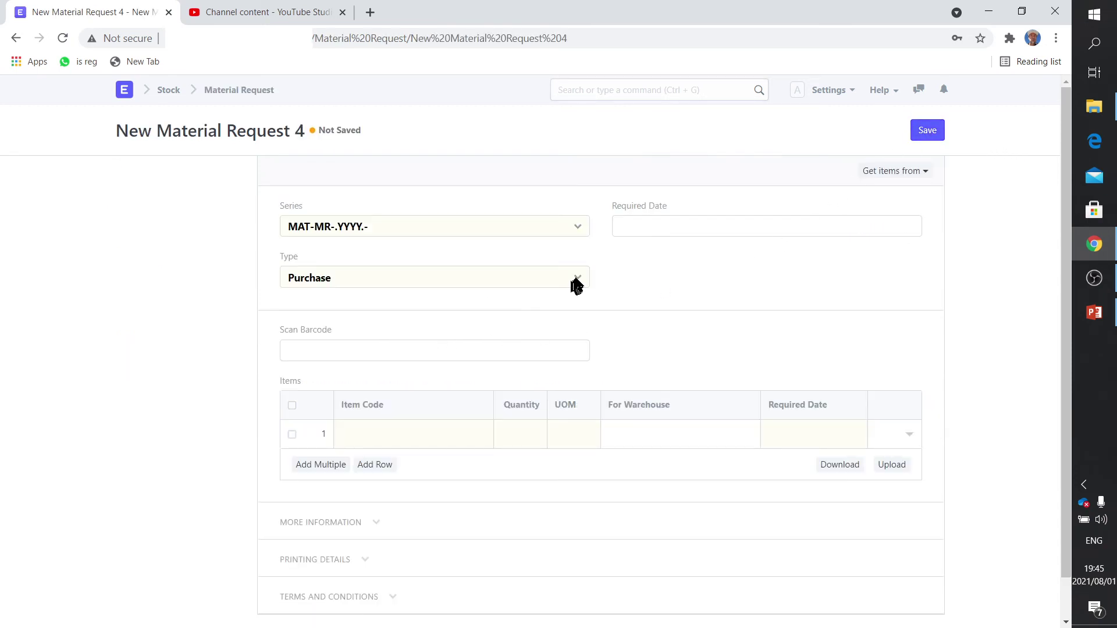
left_click(574, 282)
left_click(438, 338)
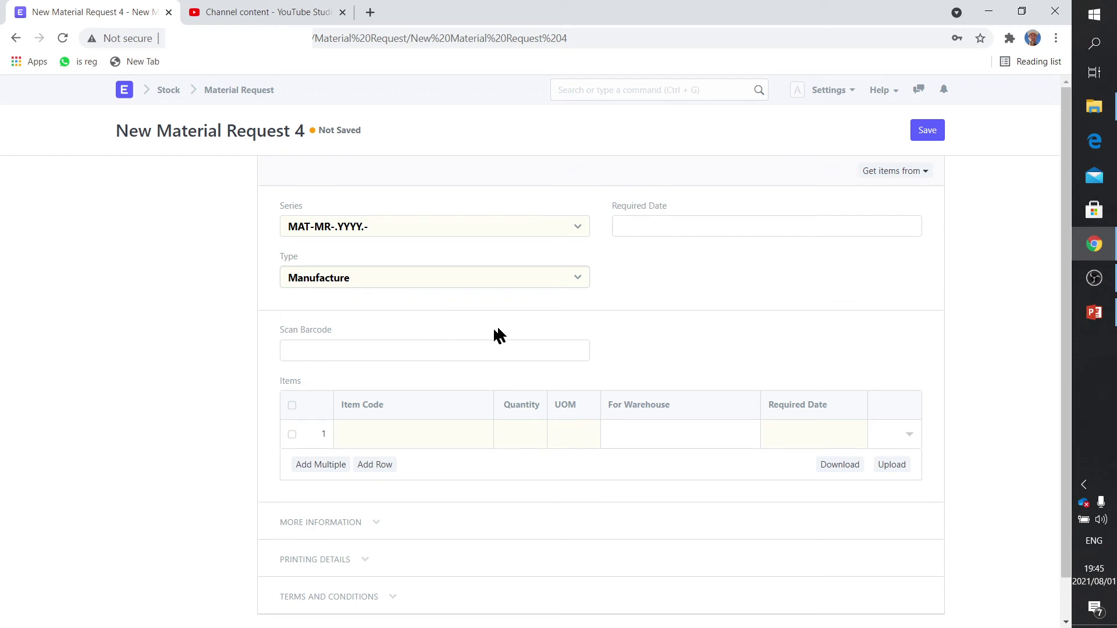
left_click(636, 225)
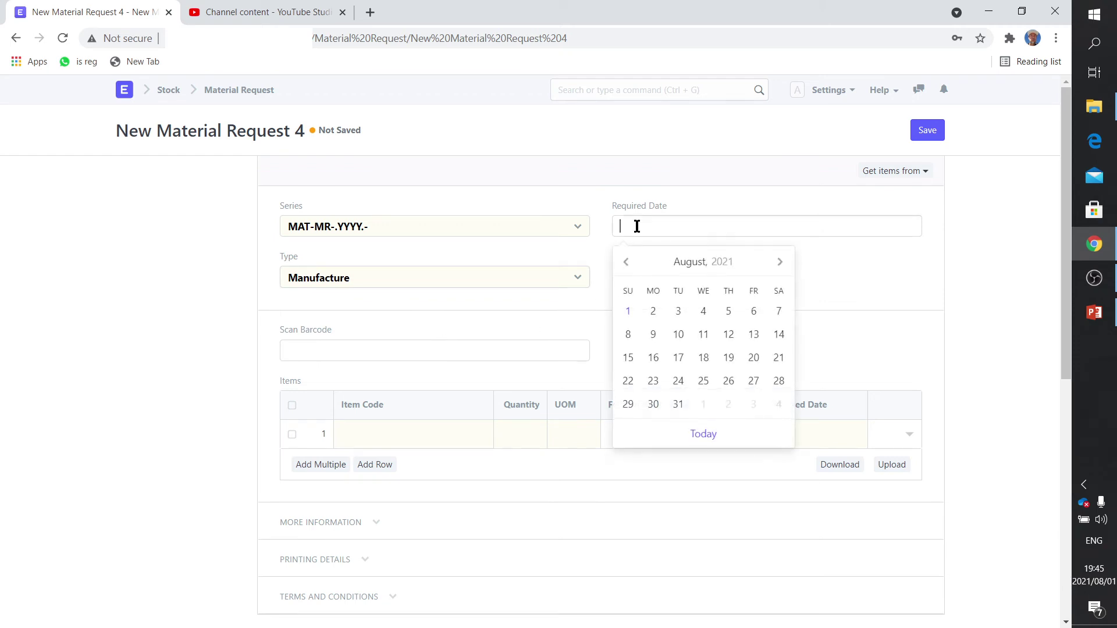
left_click(627, 318)
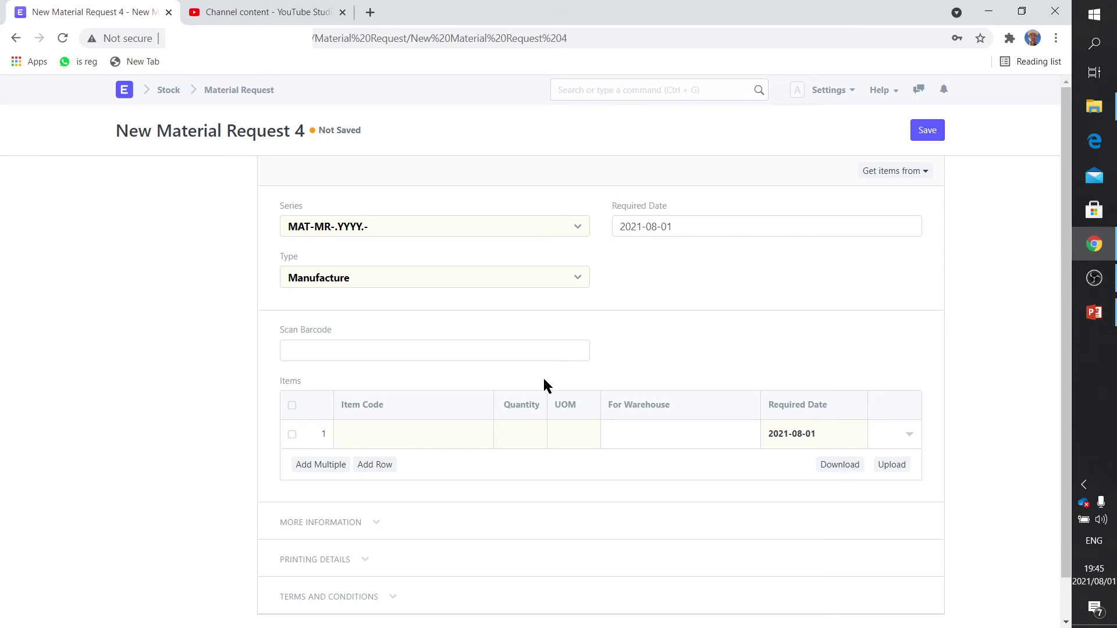
Step: Add the Trinity MK-III (SKU00001) as the first item of the material request
left_click(419, 434)
left_click(419, 434)
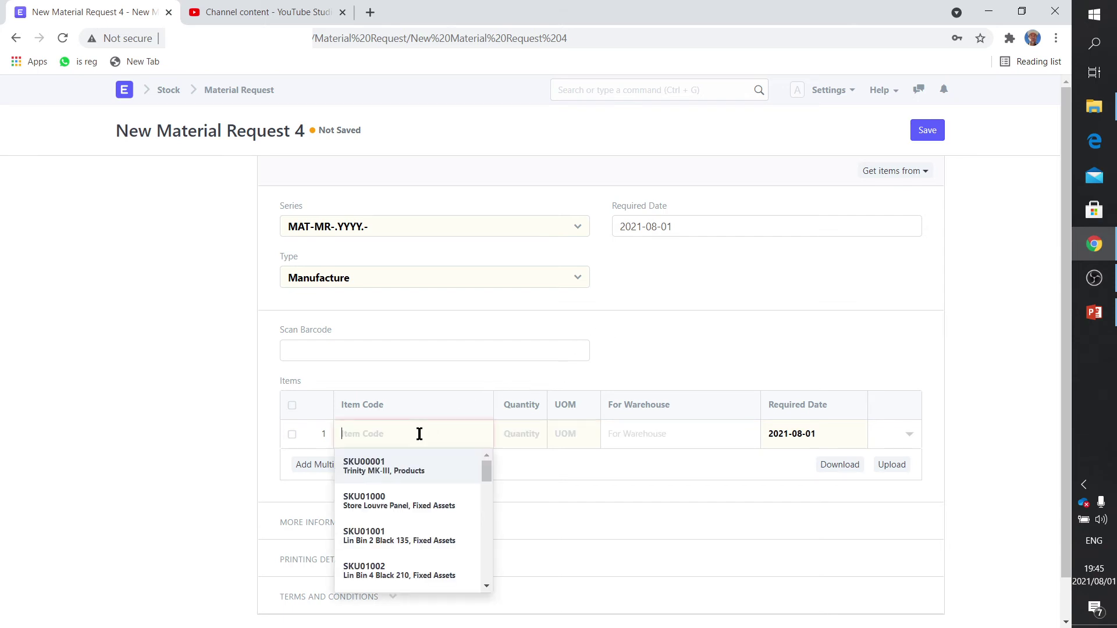
type("trinit")
left_click(403, 472)
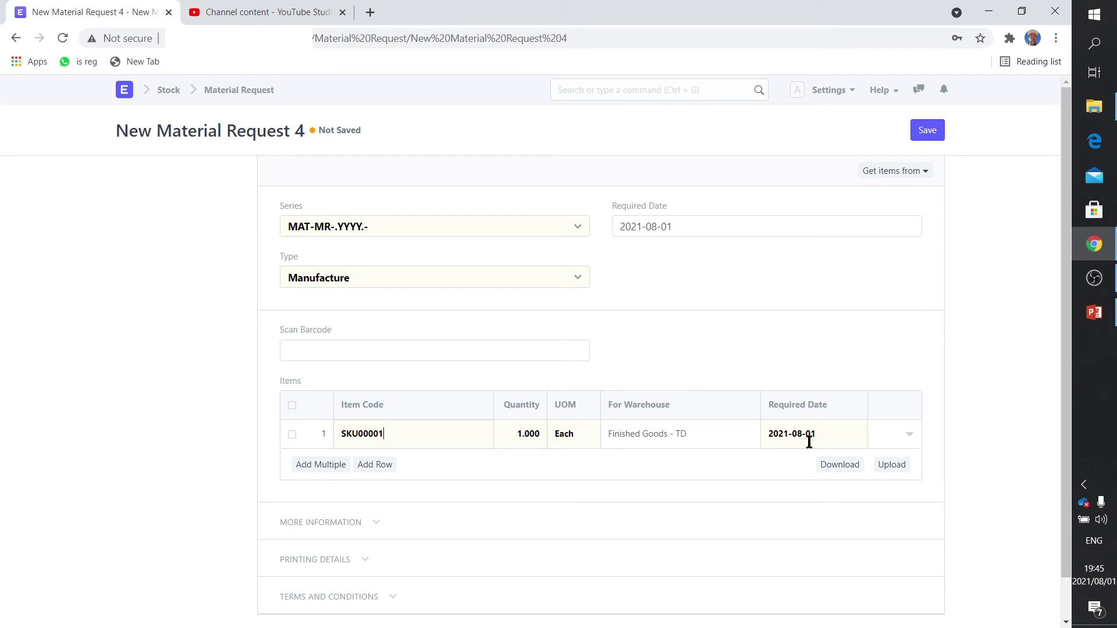
scroll(514, 485, "down", 1)
scroll(515, 487, "up", 1)
Step: Save the Trinity MK-III manufacture request and submit it permanently
left_click(924, 140)
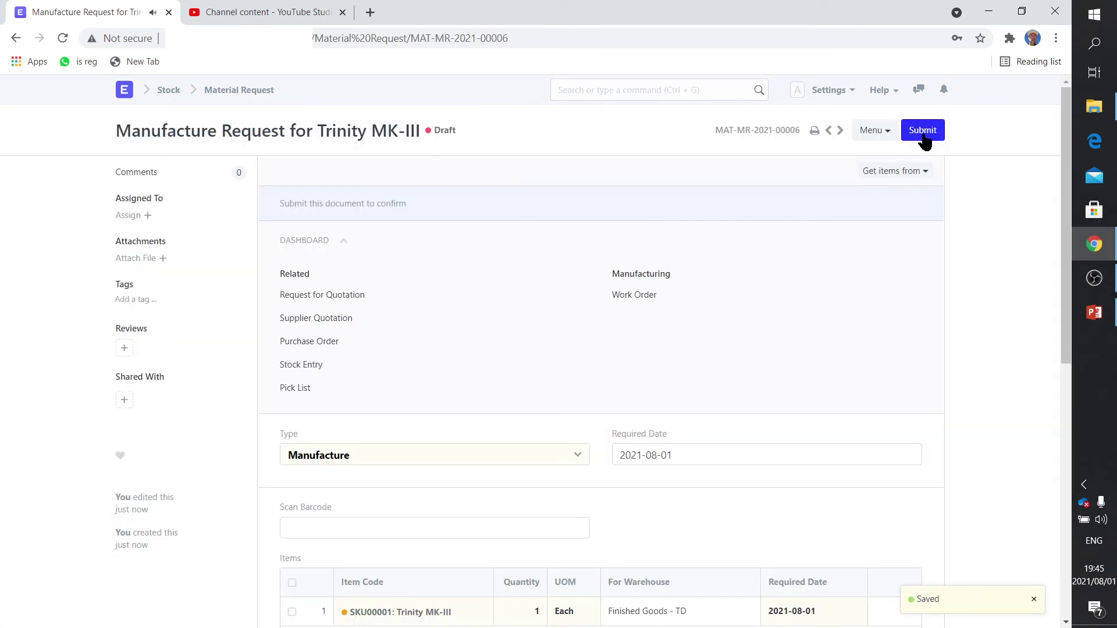
left_click(924, 135)
left_click(718, 115)
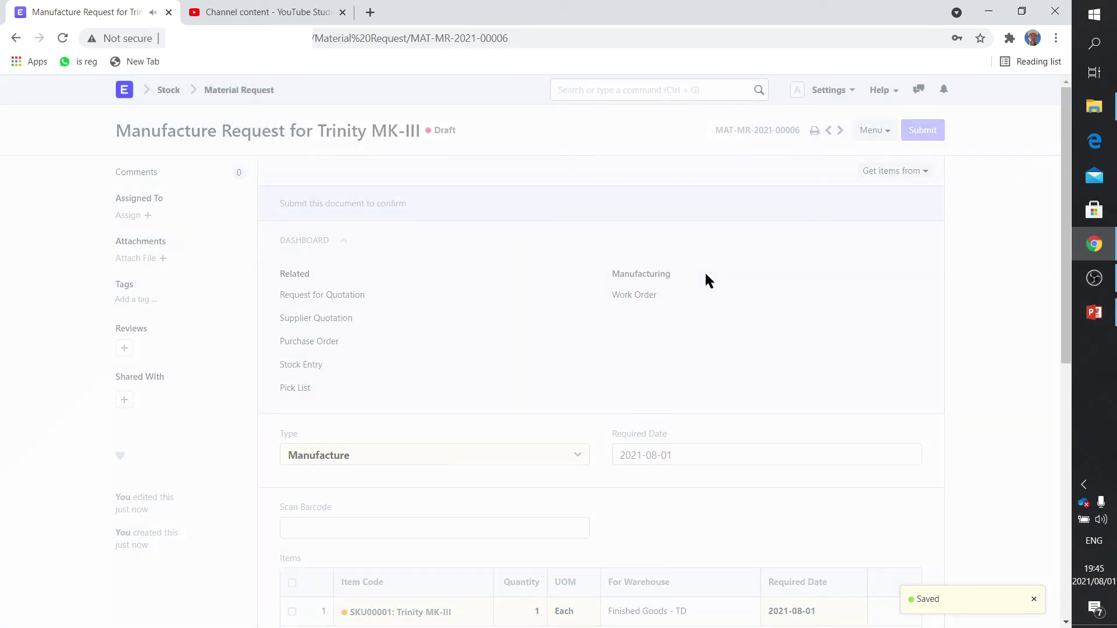
Step: Reopen the pending Trinity MK-III request from the Material Request list and create a work order from it
left_click(256, 90)
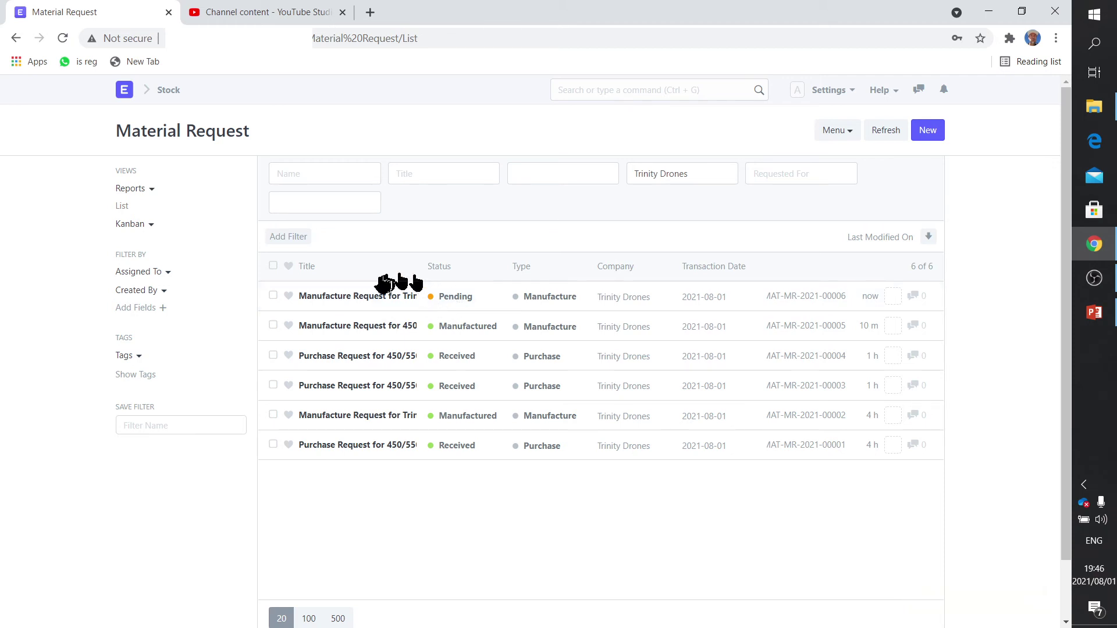
left_click(380, 297)
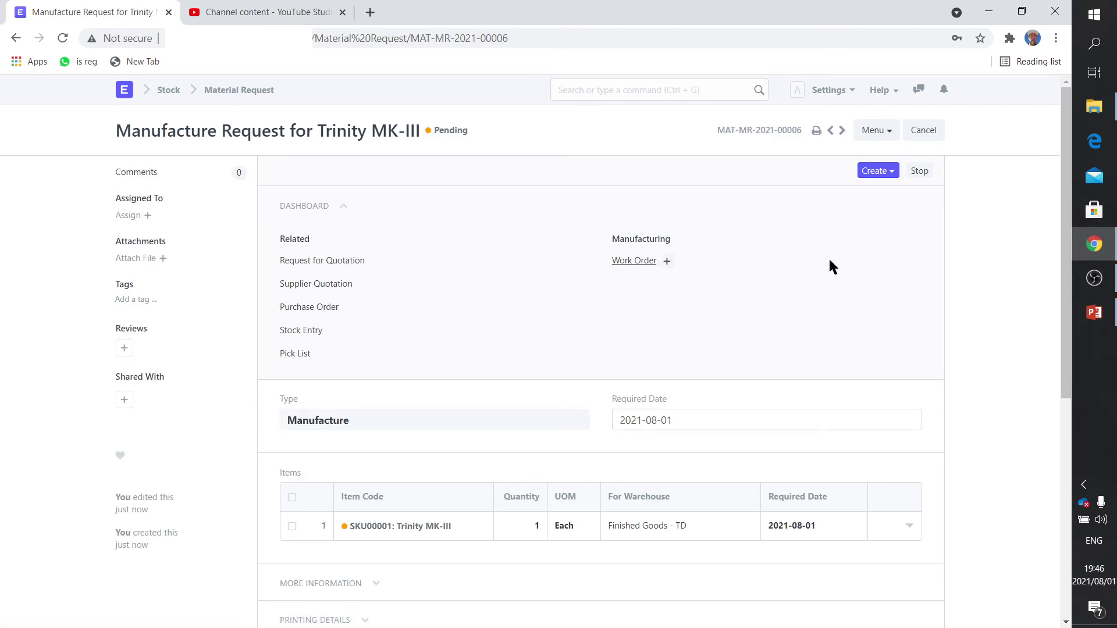
left_click(875, 171)
left_click(798, 196)
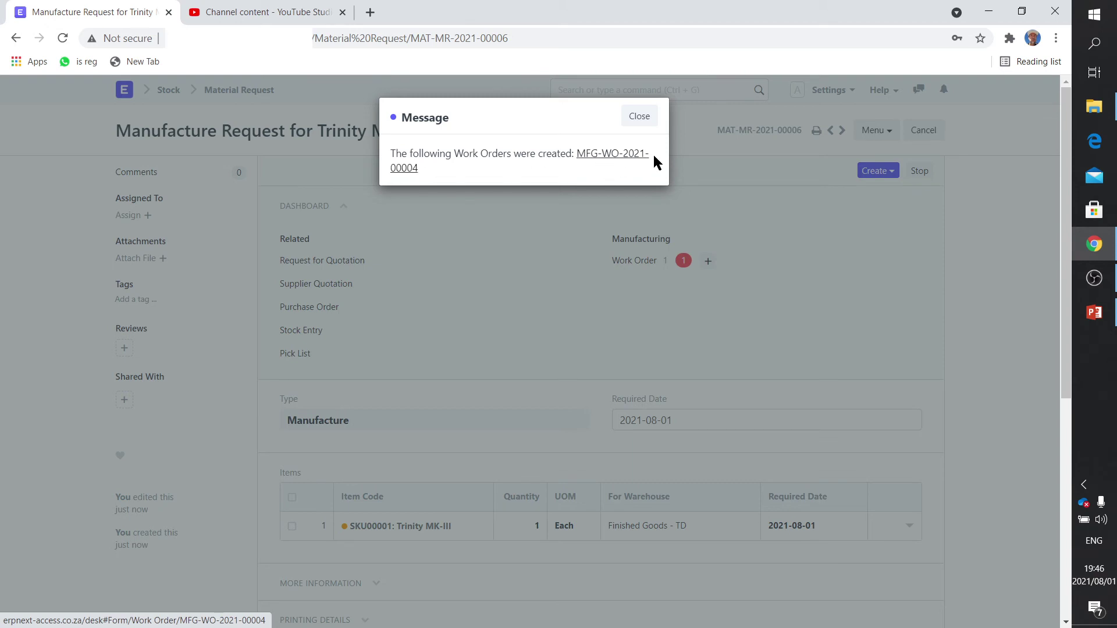
left_click(641, 121)
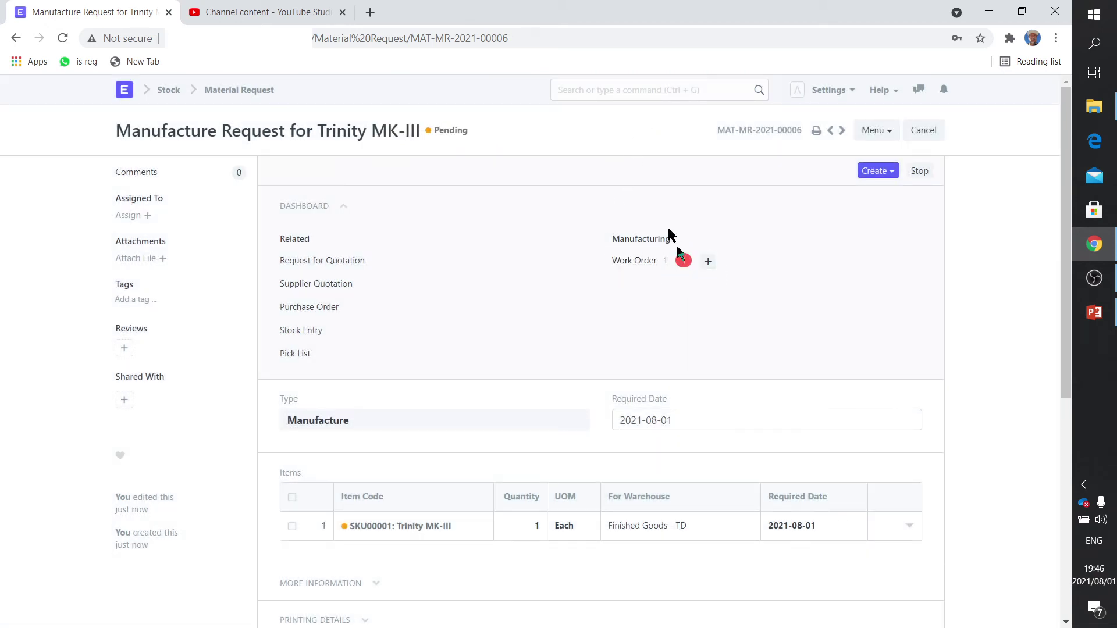
Step: Find the Work Order List and open the draft work order for SKU00001
left_click(652, 90)
type("work")
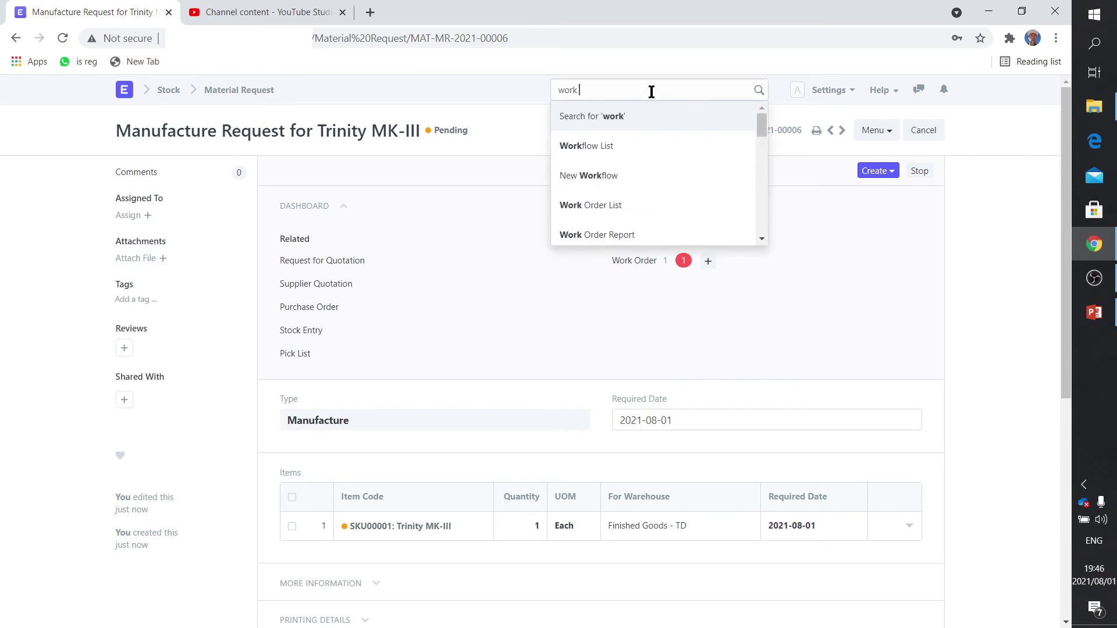
type(" ord")
left_click(628, 142)
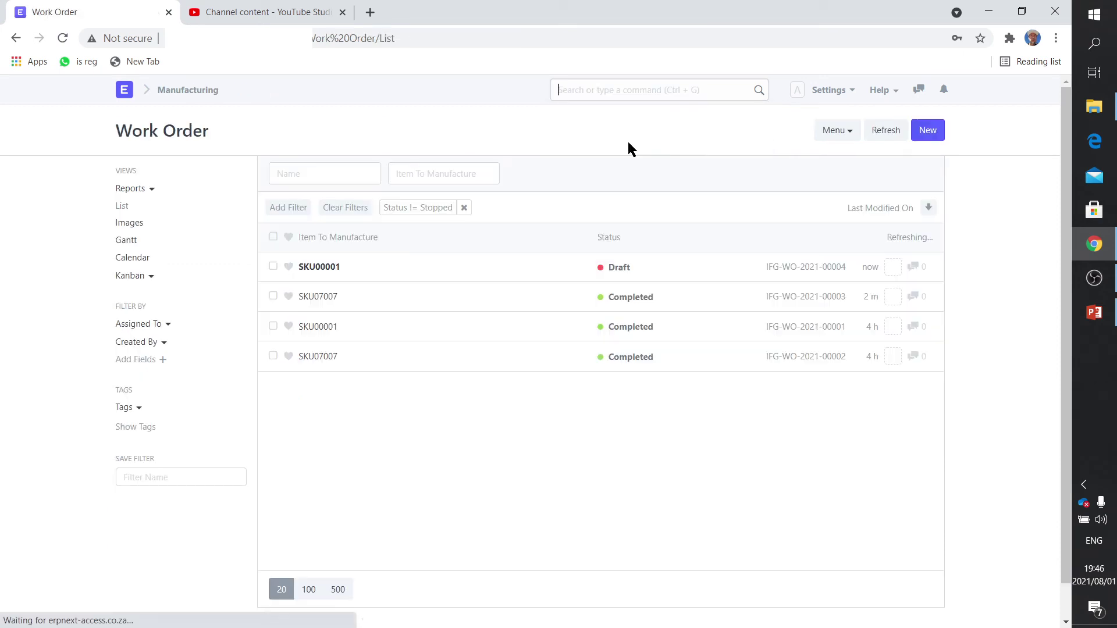
left_click(340, 271)
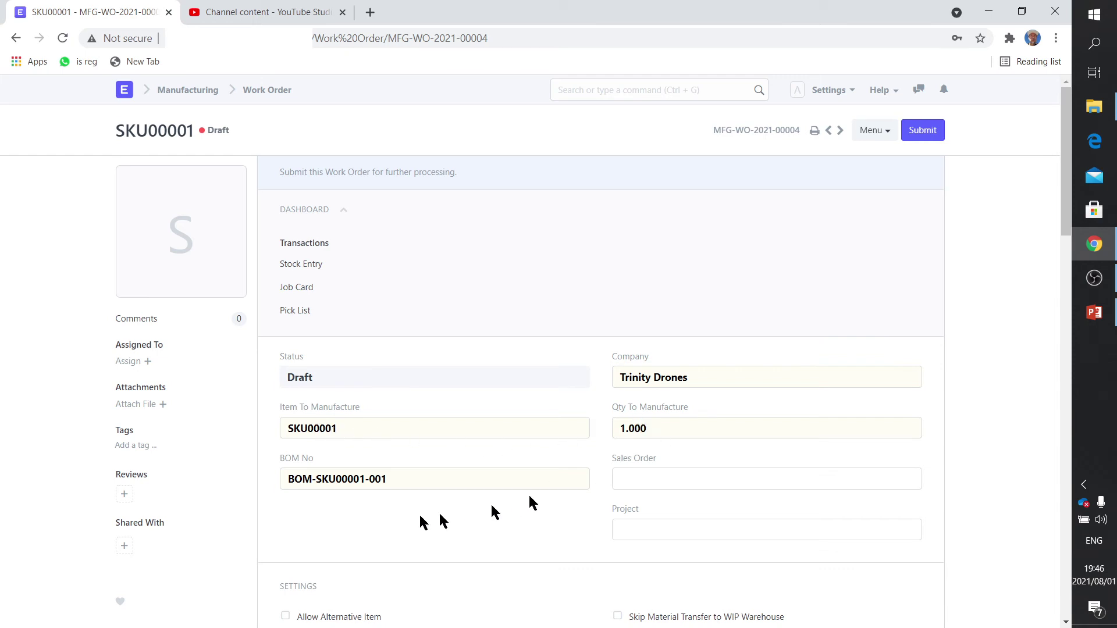
Step: Review the work order's warehouses and required items, and turn off Use Multi-Level BOM
scroll(515, 480, "down", 5)
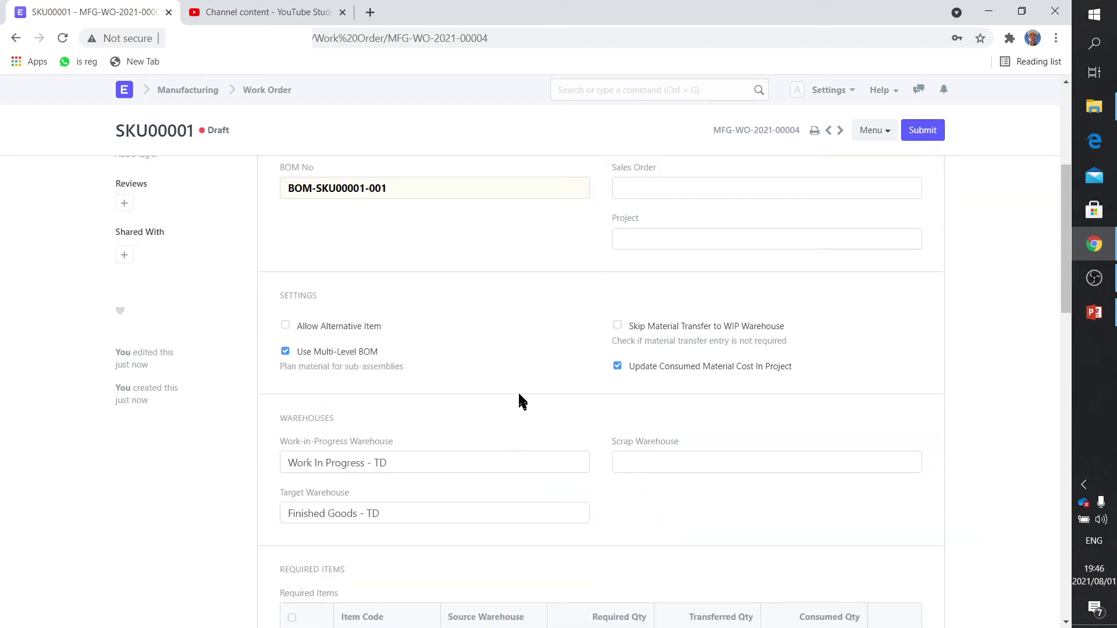
scroll(510, 389, "down", 4)
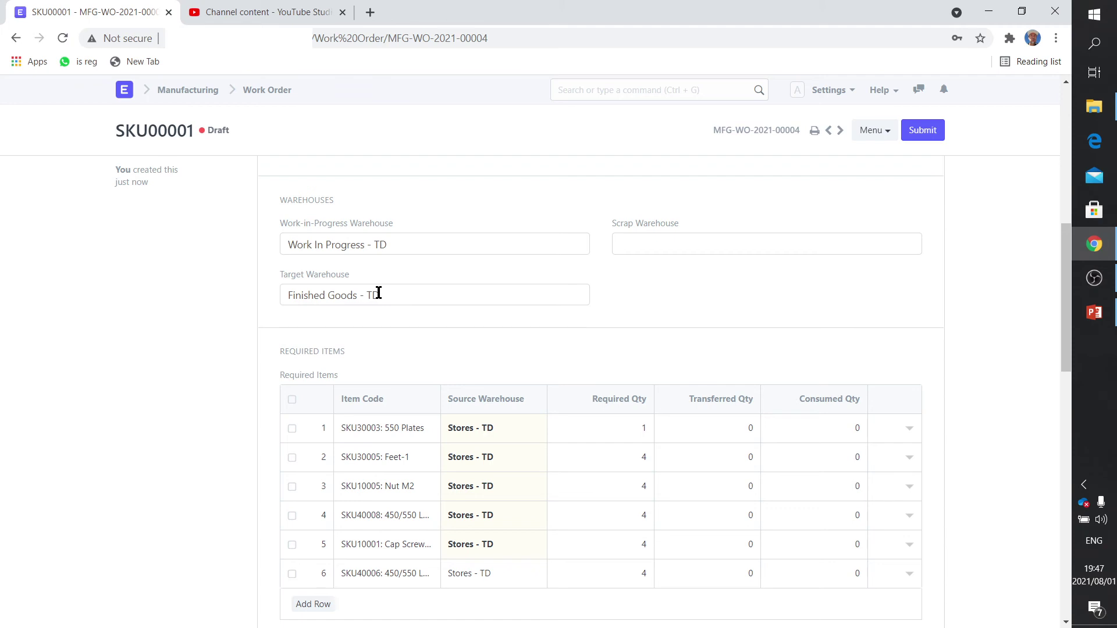
scroll(378, 293, "up", 3)
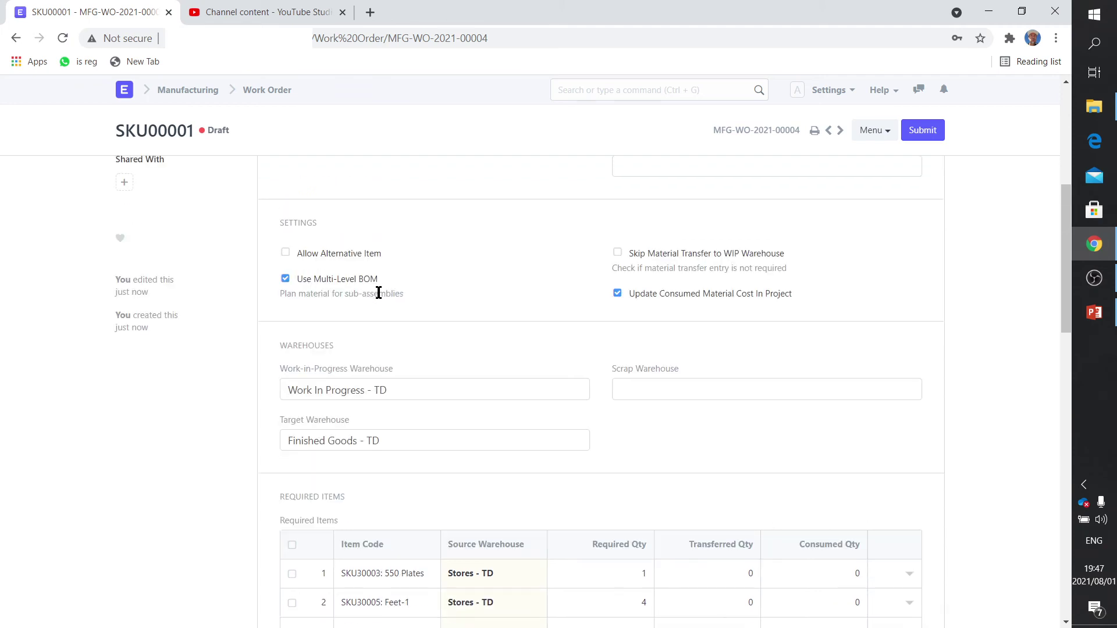
left_click(285, 280)
scroll(467, 334, "down", 4)
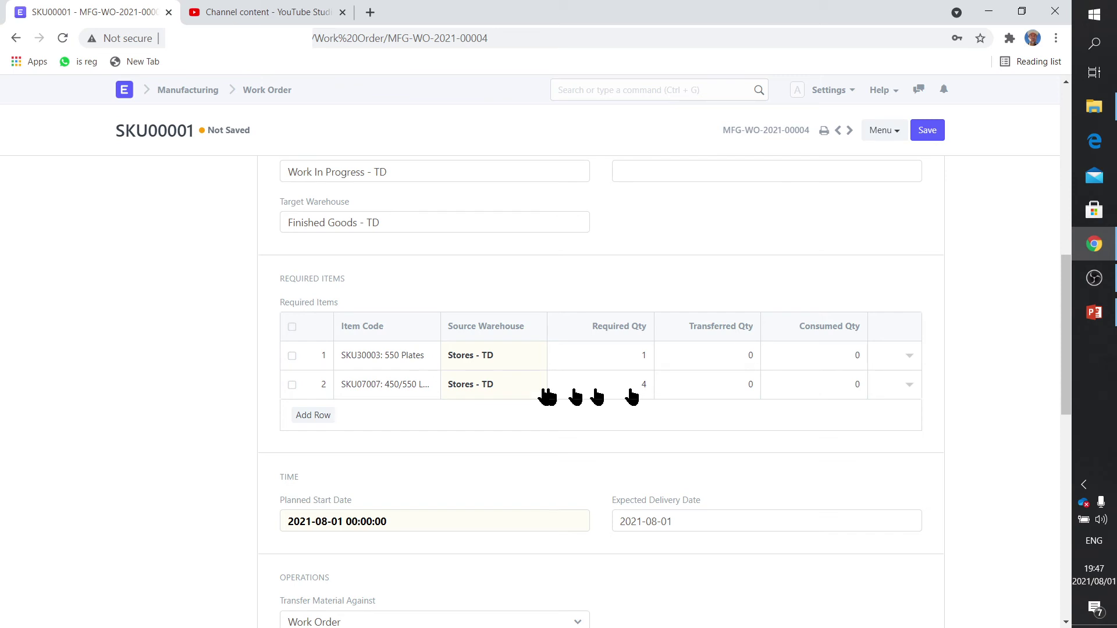
Step: Set the source warehouse of required item SKU07007 to Modules - TD
left_click(497, 386)
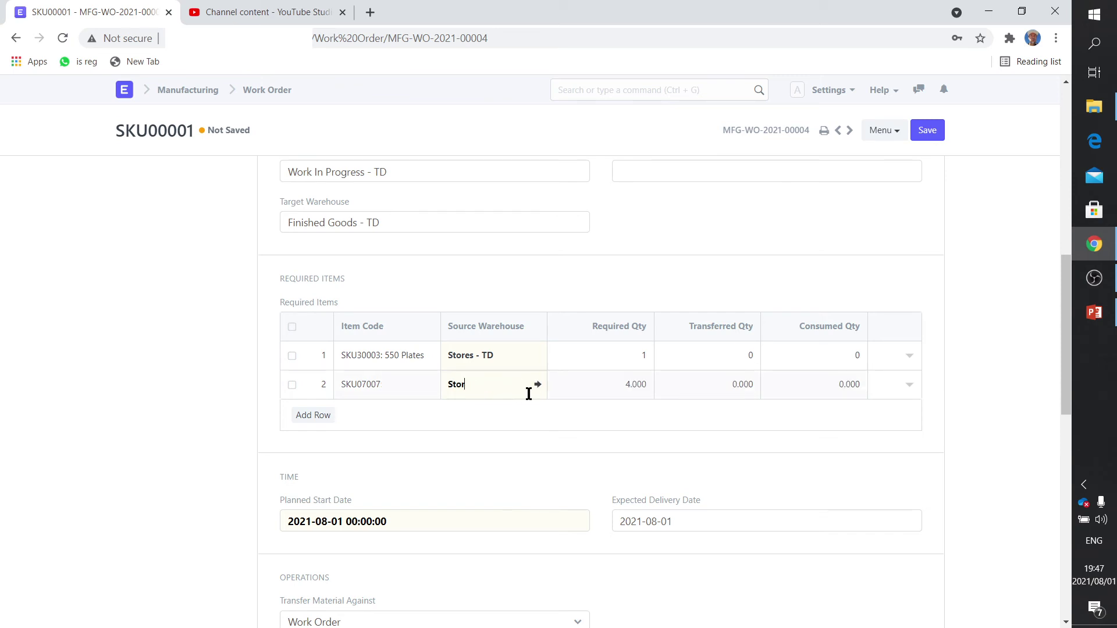
type("S")
key("BackSpace")
type("Mod")
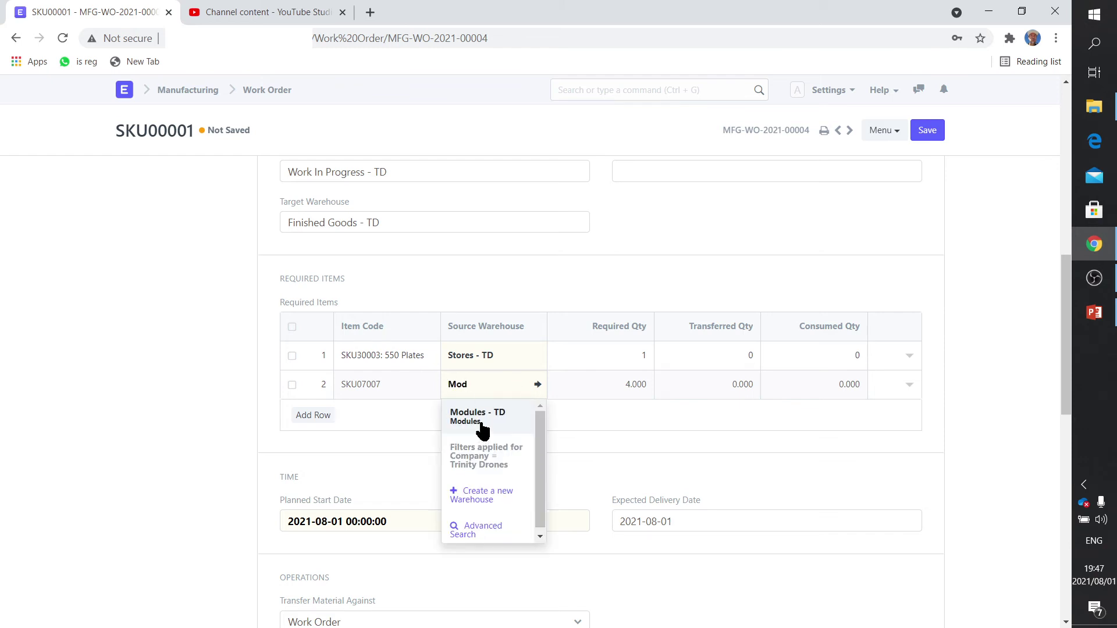
left_click(480, 420)
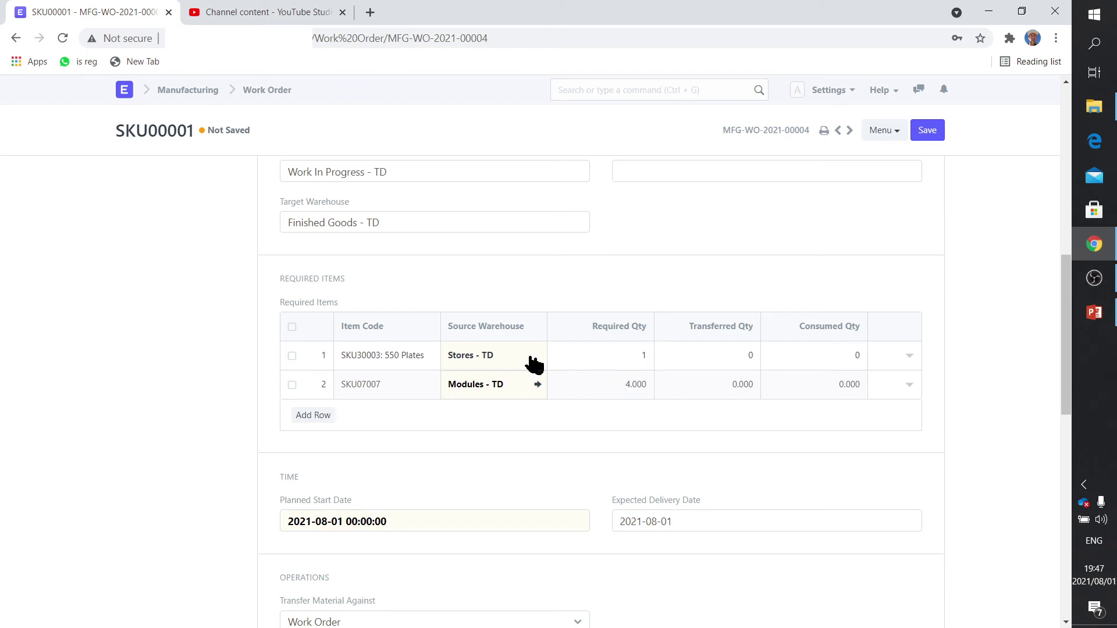
Step: Review the unsaved work order's settings, warehouses, required items, planned dates, operations and operating costs
scroll(420, 309, "up", 3)
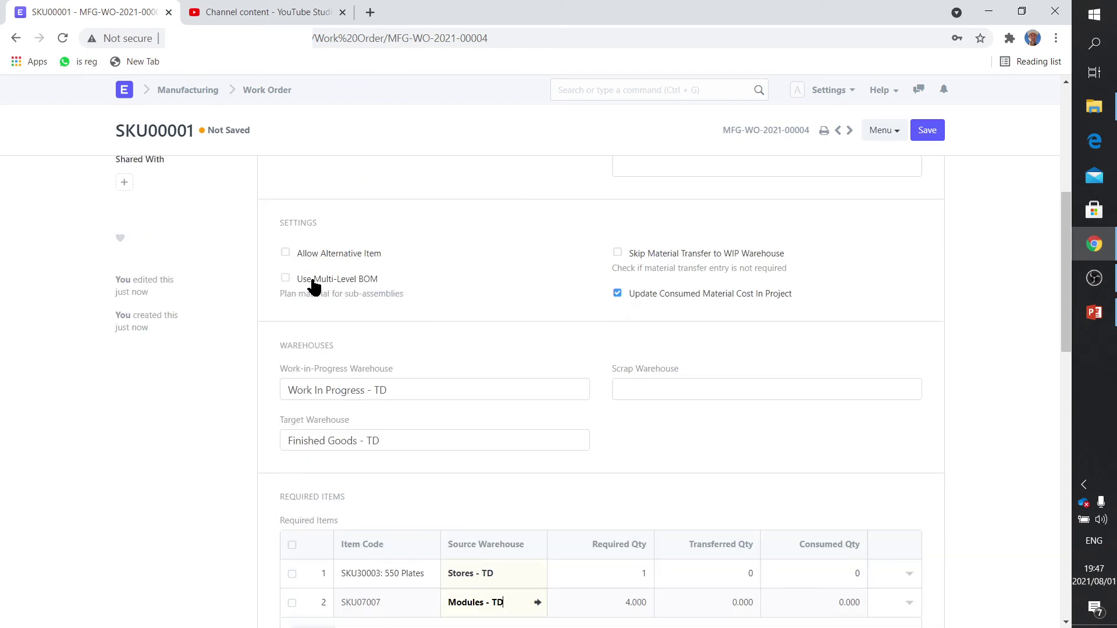
scroll(474, 552, "down", 2)
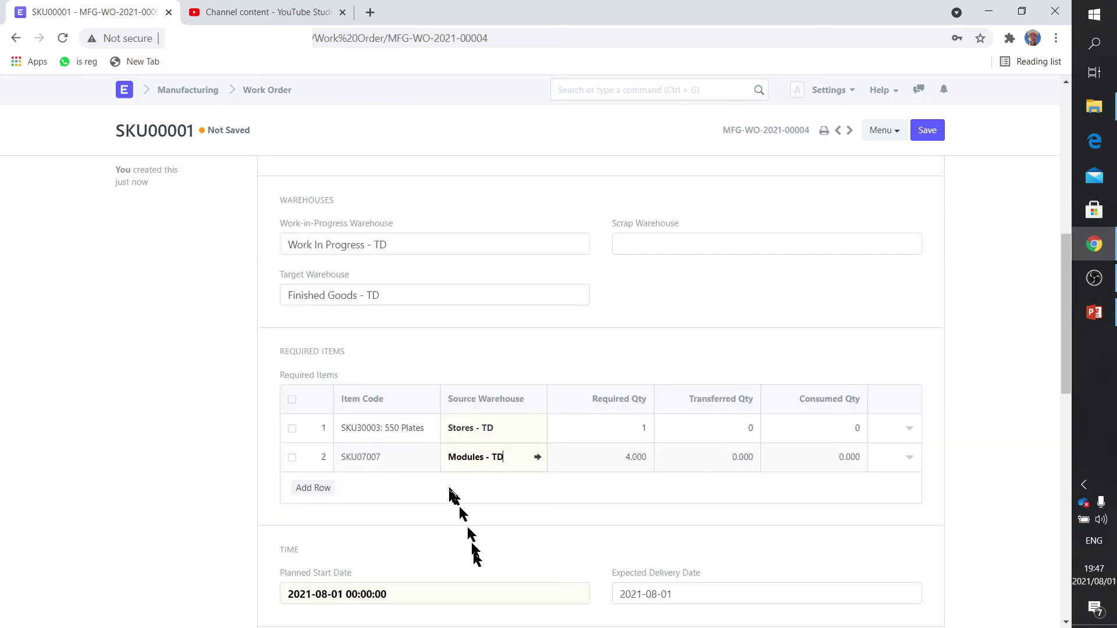
scroll(442, 459, "up", 2)
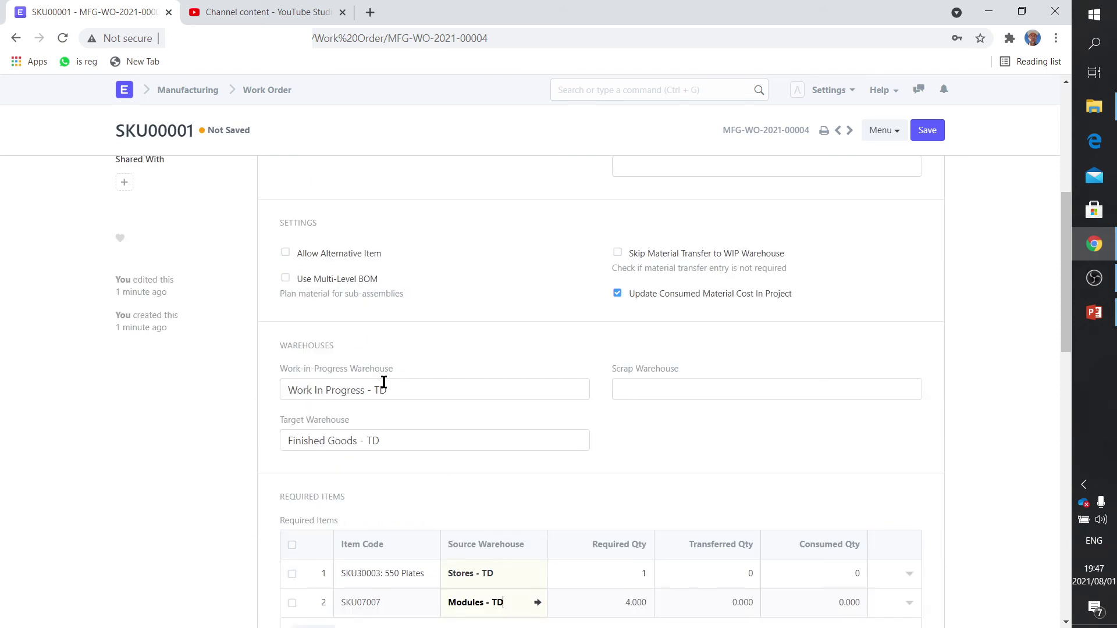
scroll(383, 384, "down", 2)
scroll(383, 385, "up", 4)
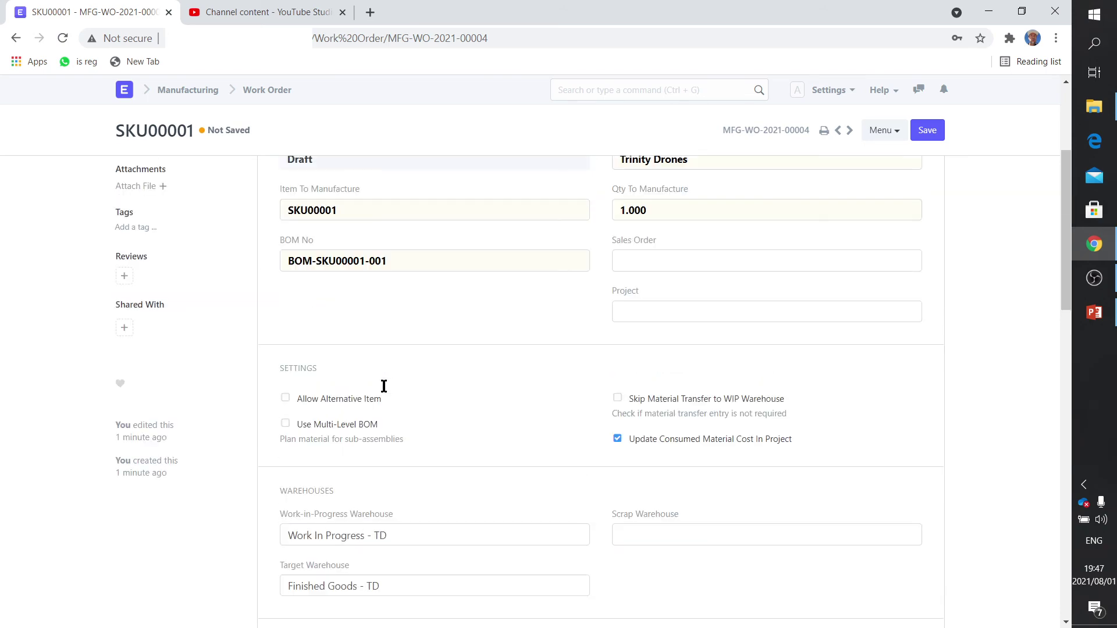
scroll(383, 385, "down", 3)
scroll(384, 389, "down", 4)
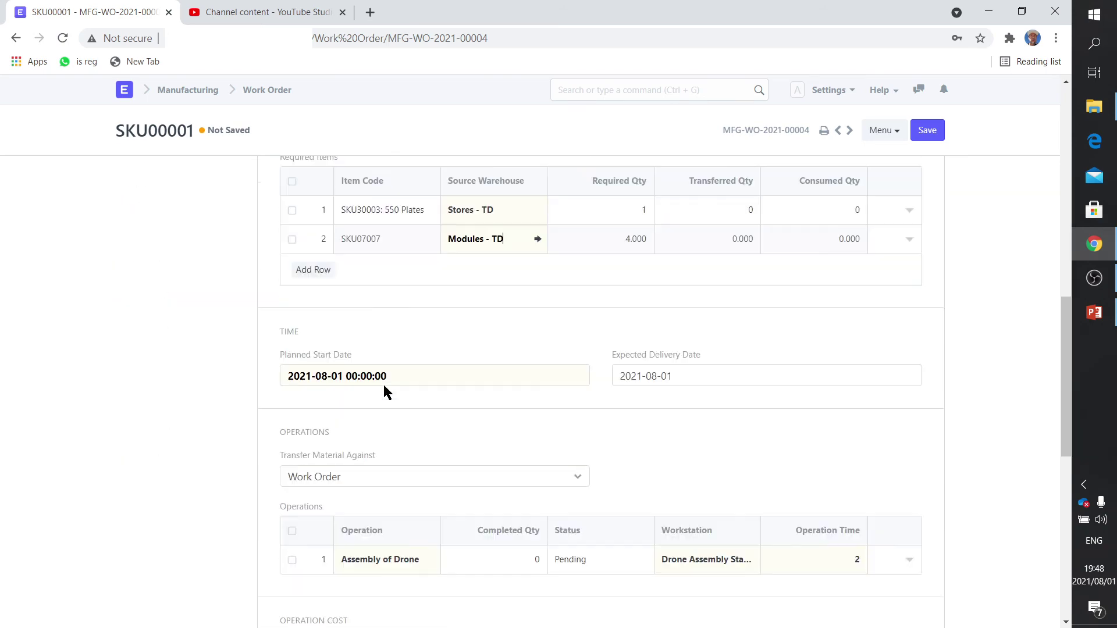
scroll(384, 387, "down", 1)
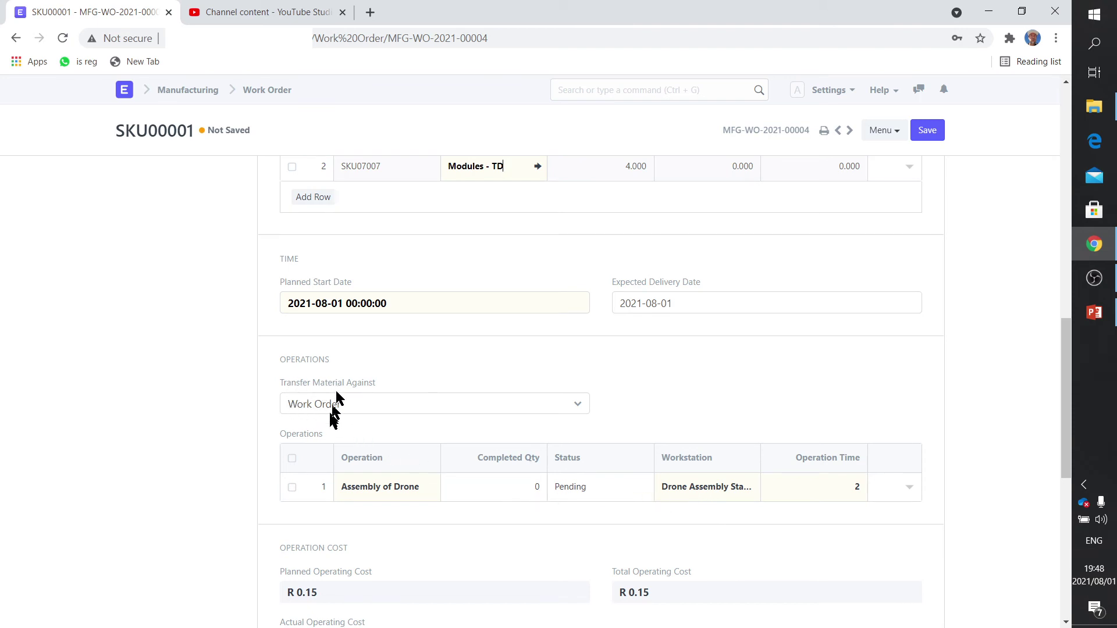
scroll(330, 403, "down", 3)
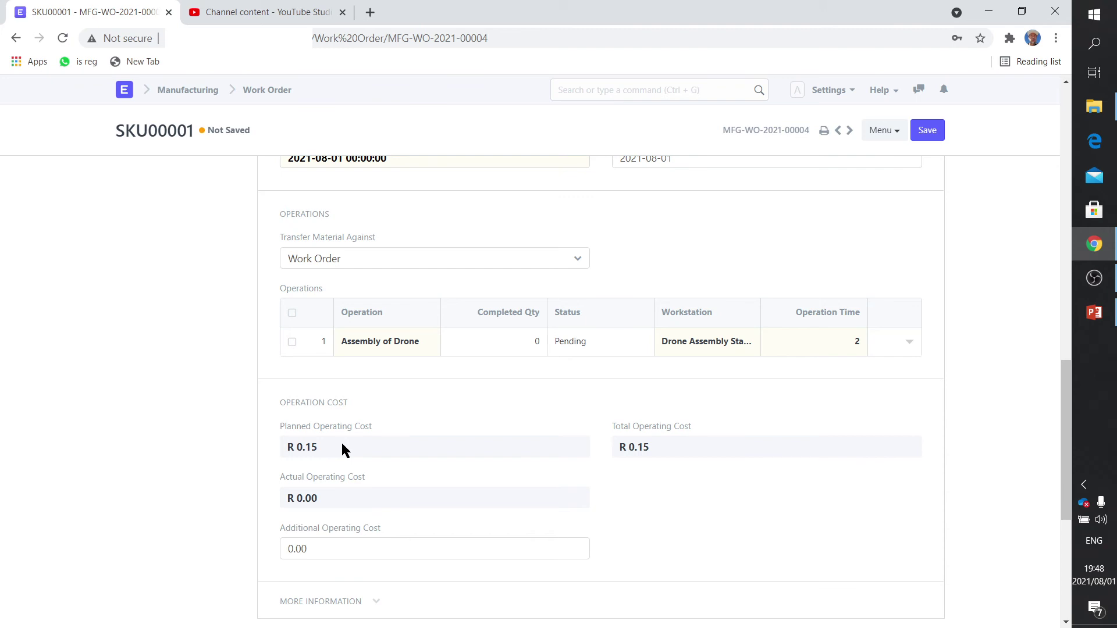
scroll(342, 444, "down", 4)
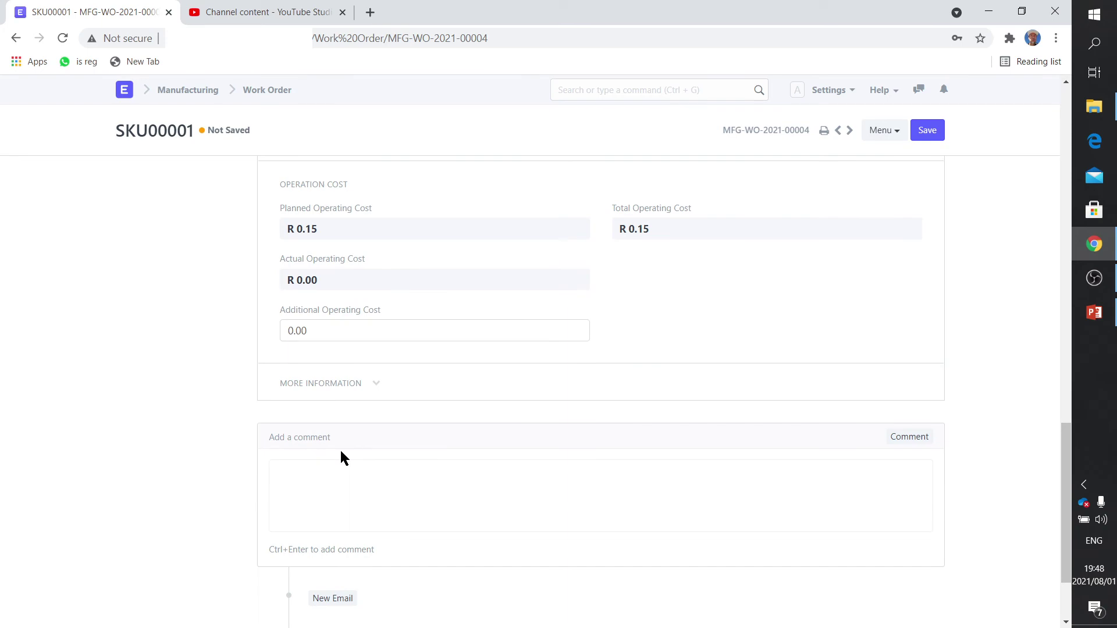
scroll(341, 452, "up", 20)
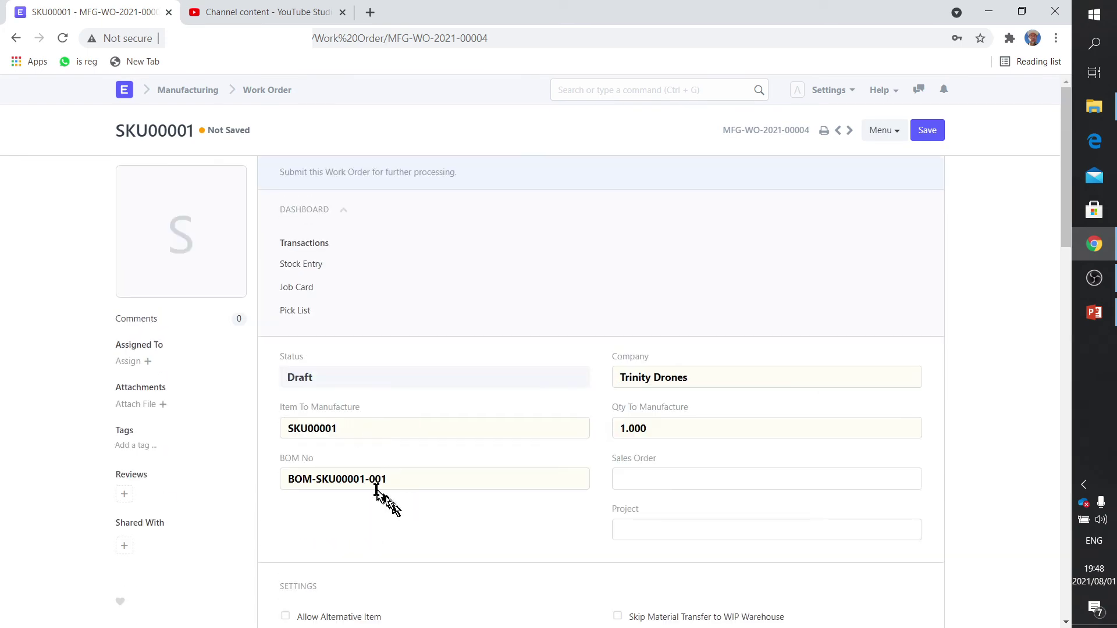
scroll(384, 489, "down", 3)
scroll(377, 493, "down", 1)
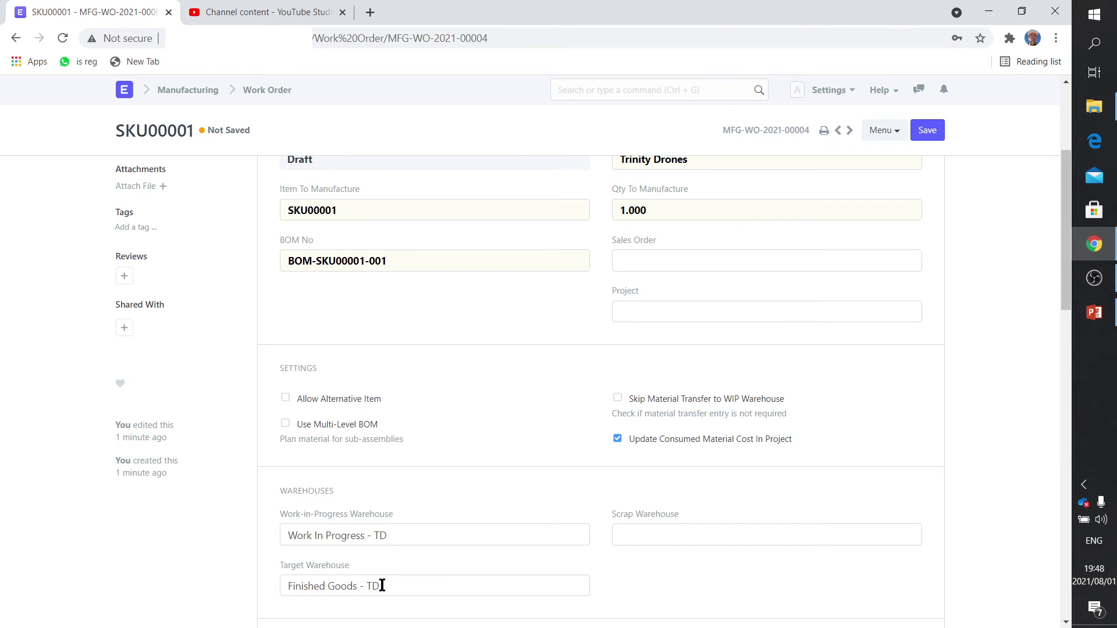
scroll(394, 593, "down", 3)
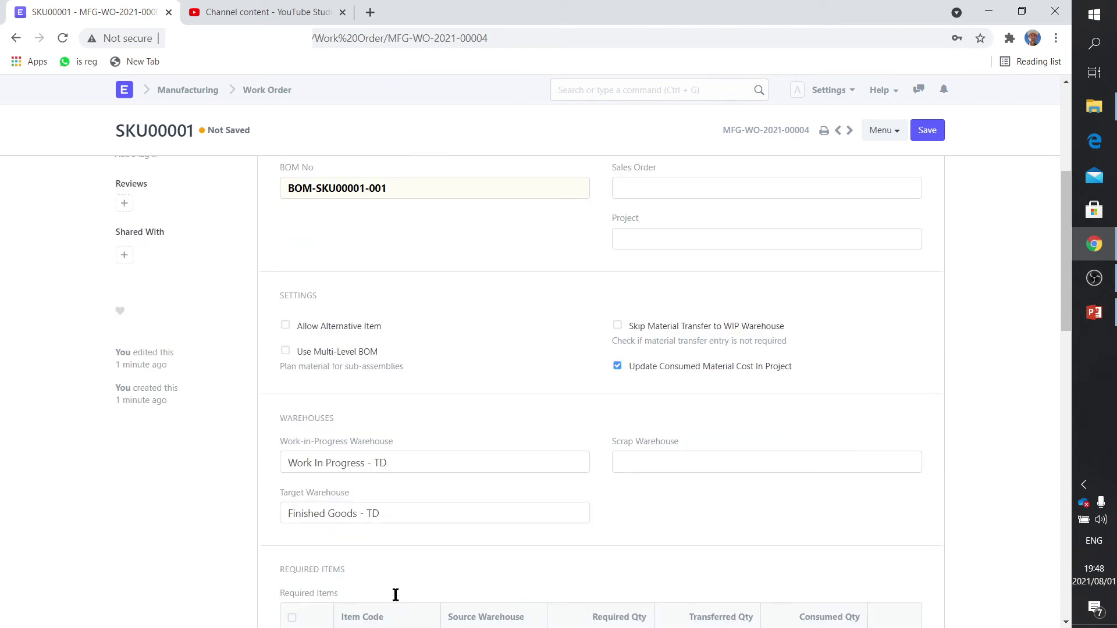
scroll(395, 595, "down", 1)
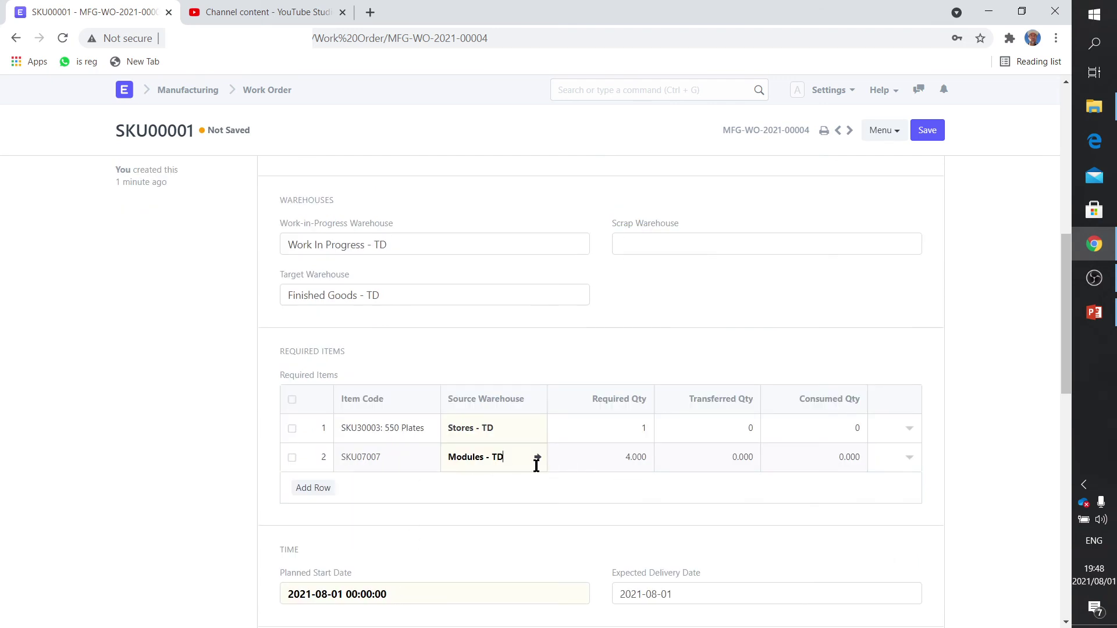
scroll(495, 493, "down", 4)
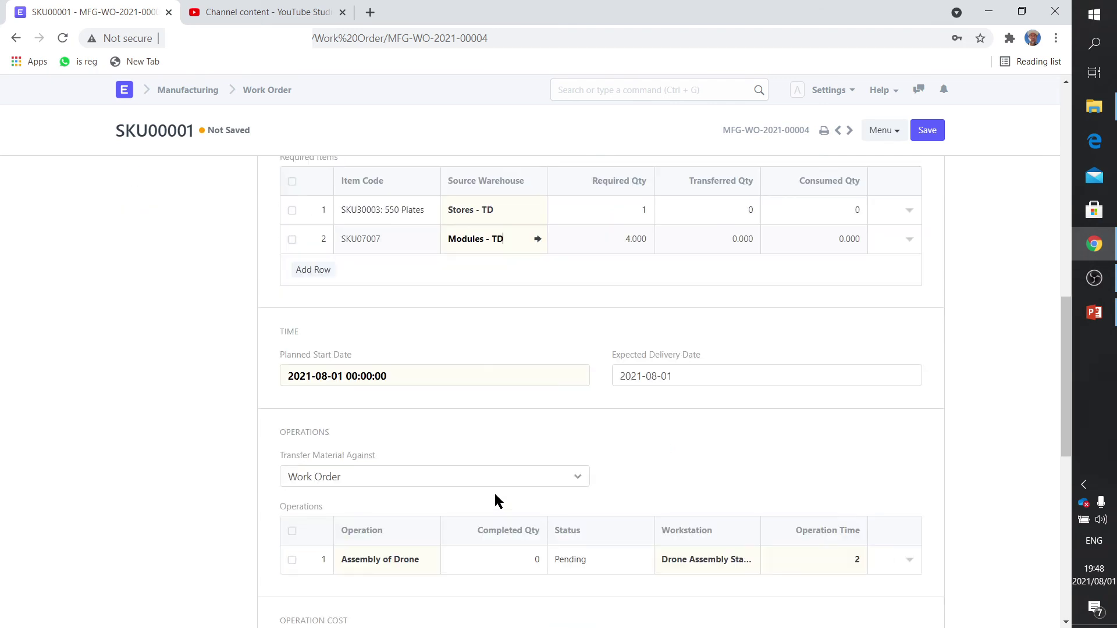
scroll(401, 506, "down", 1)
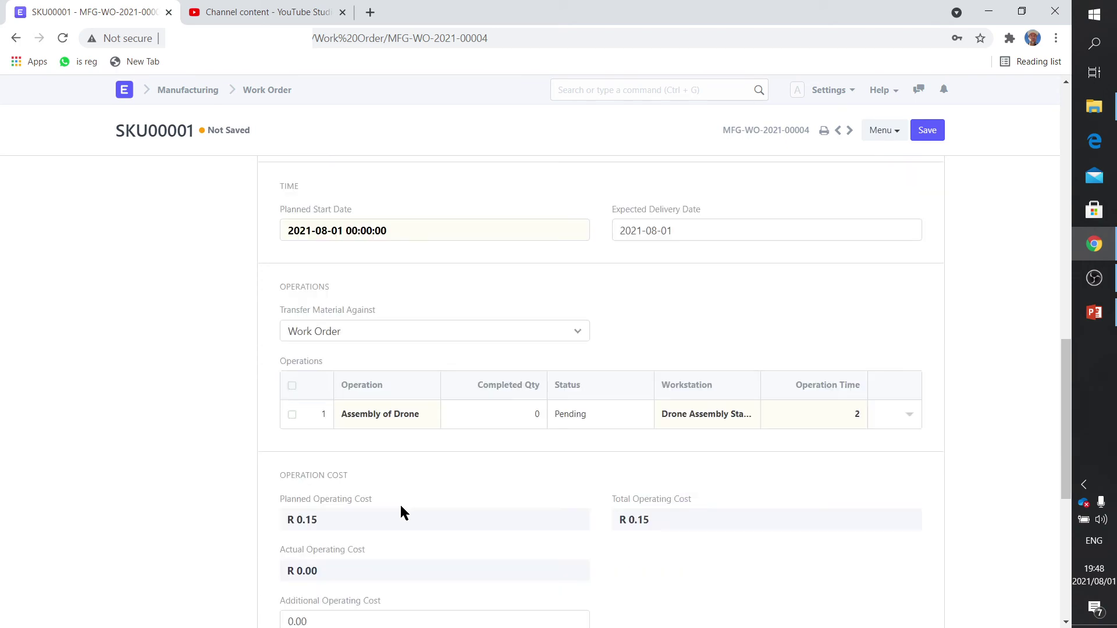
scroll(400, 504, "down", 2)
Step: Save and permanently submit the SKU00001 work order, and dismiss the job card message
scroll(557, 416, "up", 12)
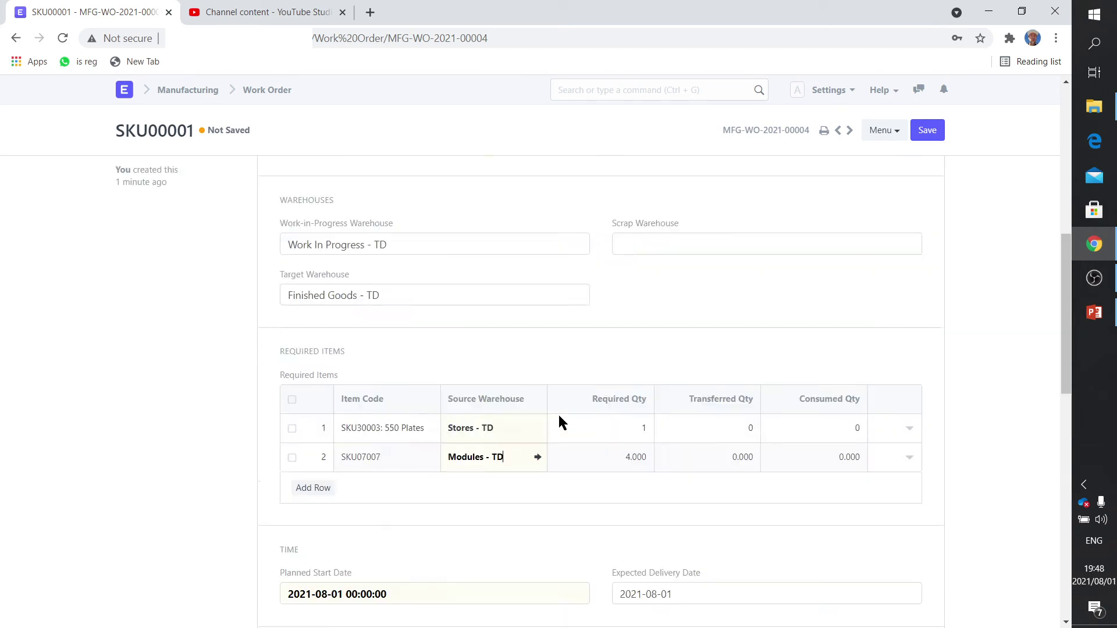
scroll(558, 417, "up", 1)
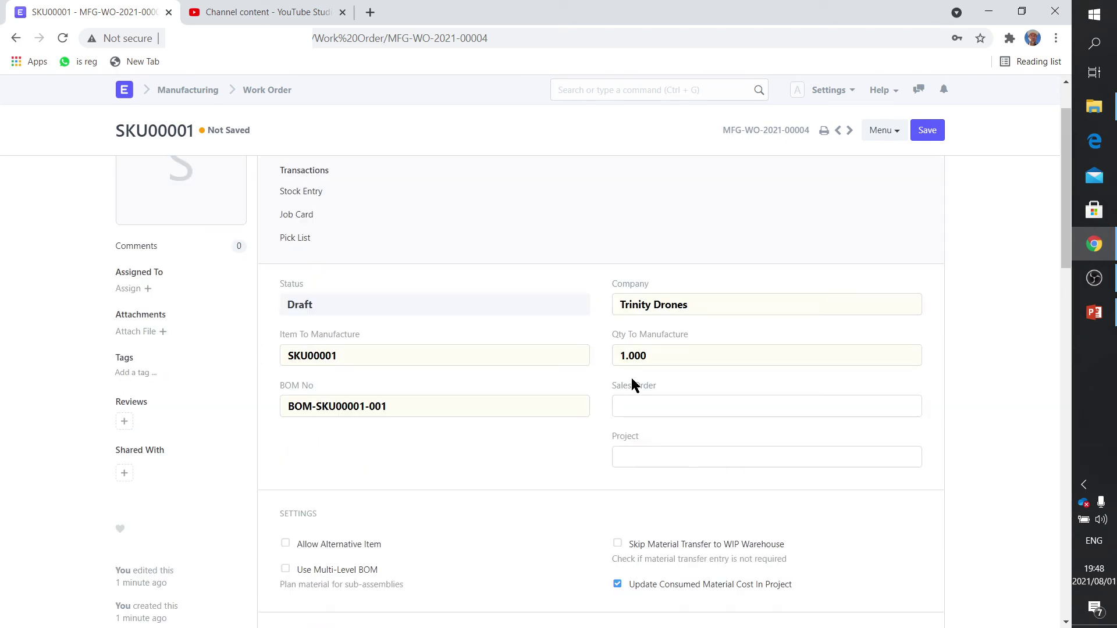
left_click(925, 133)
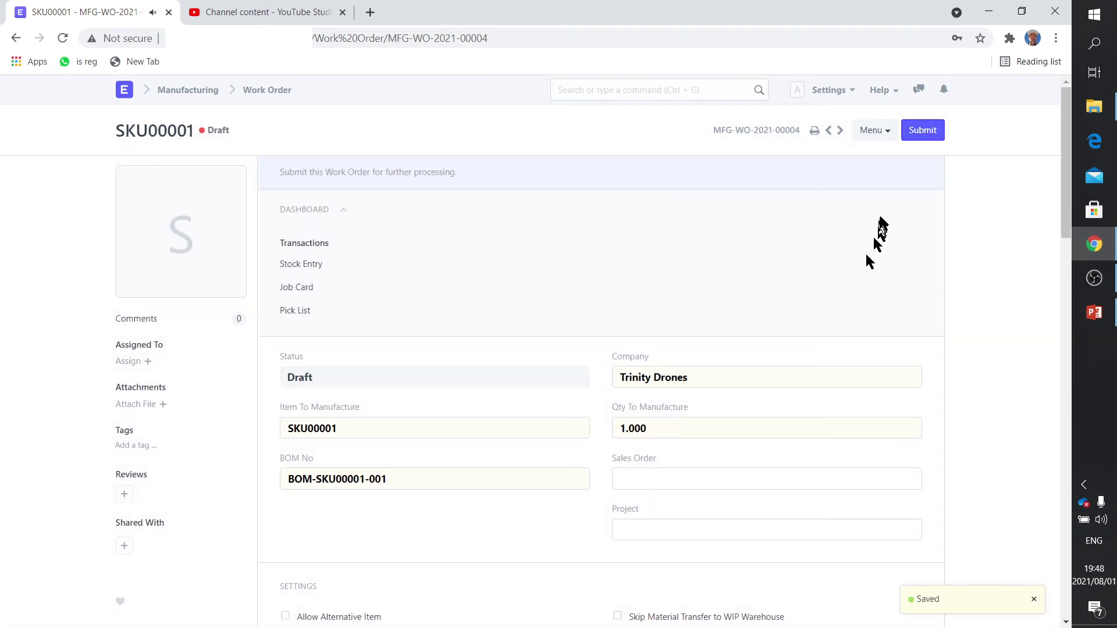
left_click(922, 132)
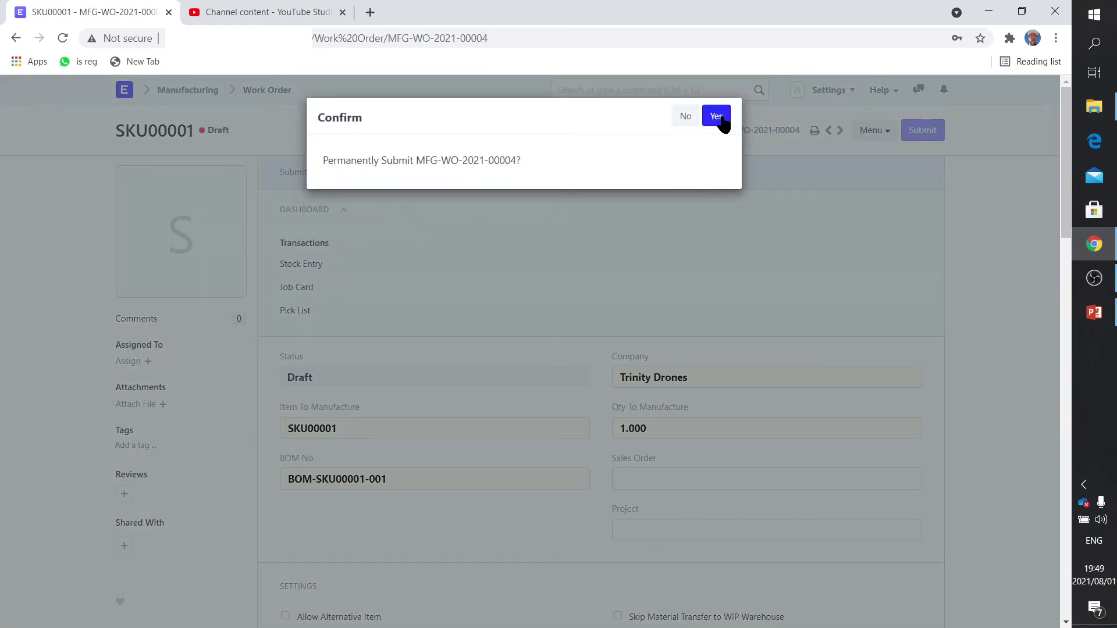
left_click(721, 119)
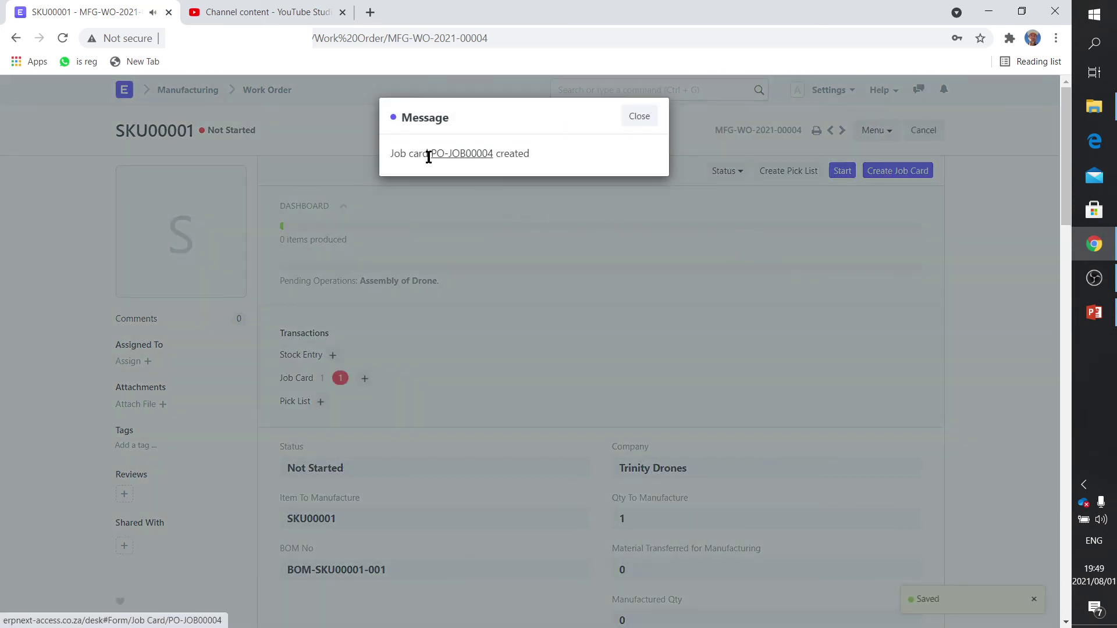
left_click(649, 120)
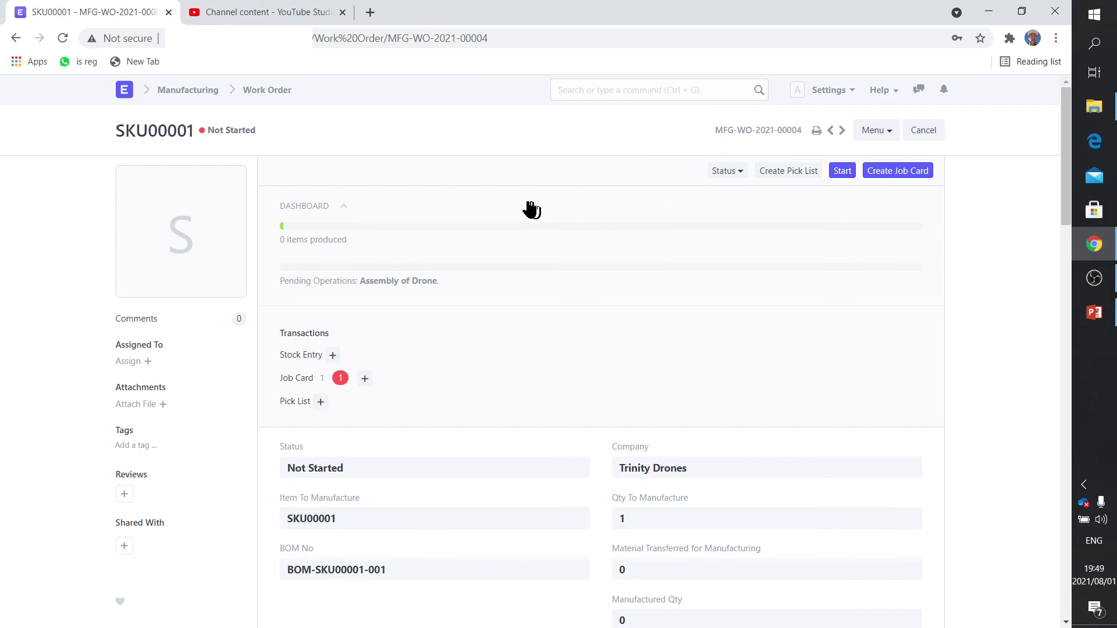
Step: Find the Job Card List and open the draft Assembly of Drone job card
left_click(619, 84)
type("job c")
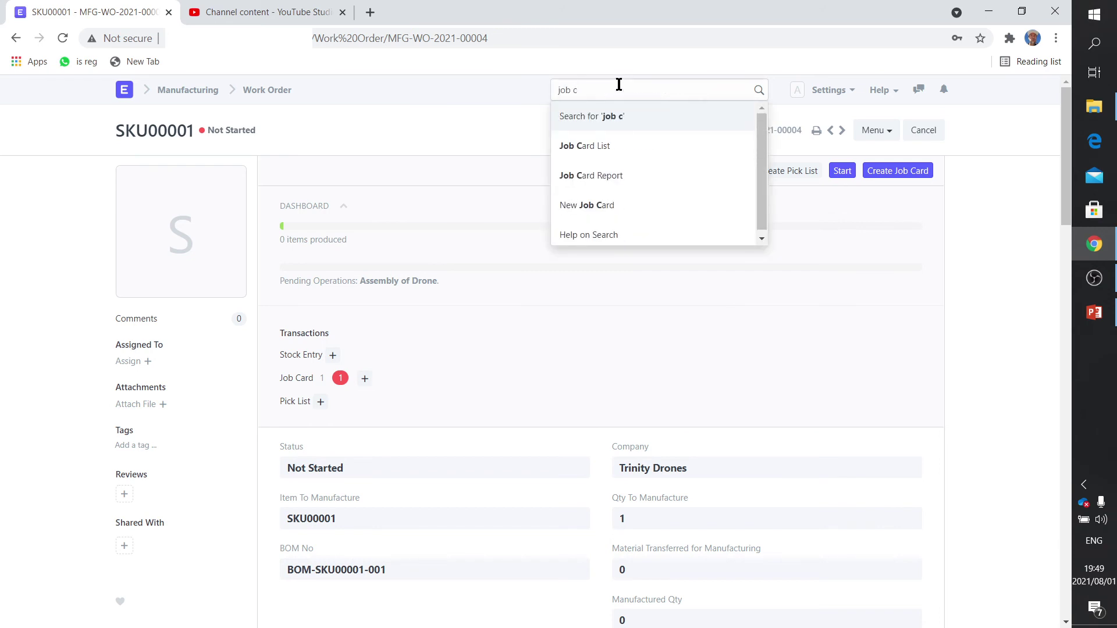
left_click(603, 147)
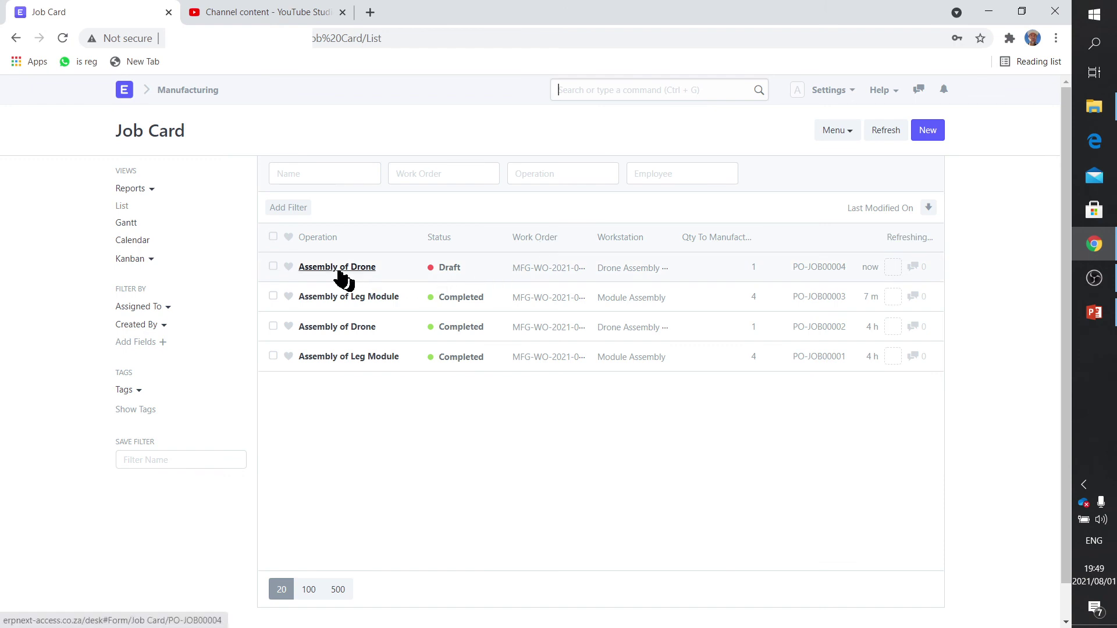
left_click(338, 268)
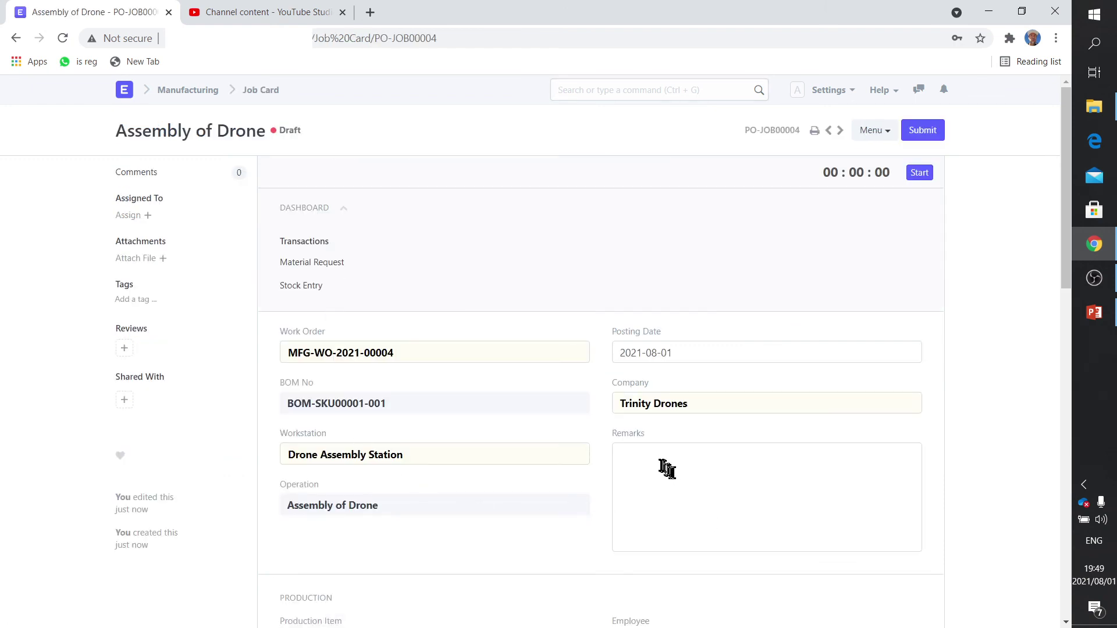
Step: Assign the only listed employee to the job card in its Production section
scroll(648, 462, "down", 3)
scroll(649, 461, "down", 1)
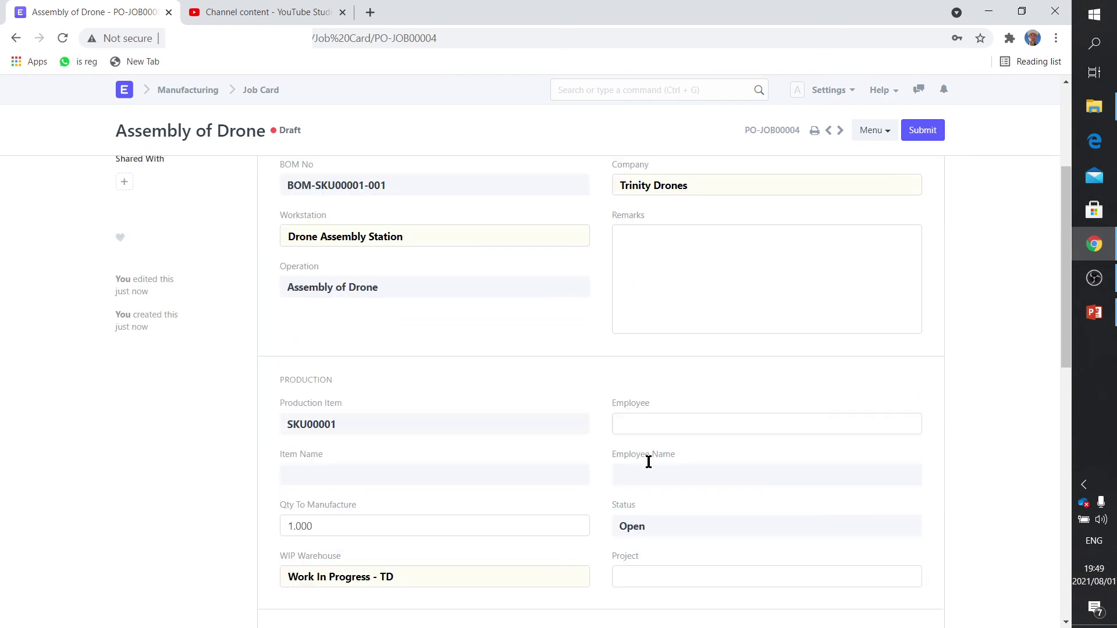
left_click(640, 424)
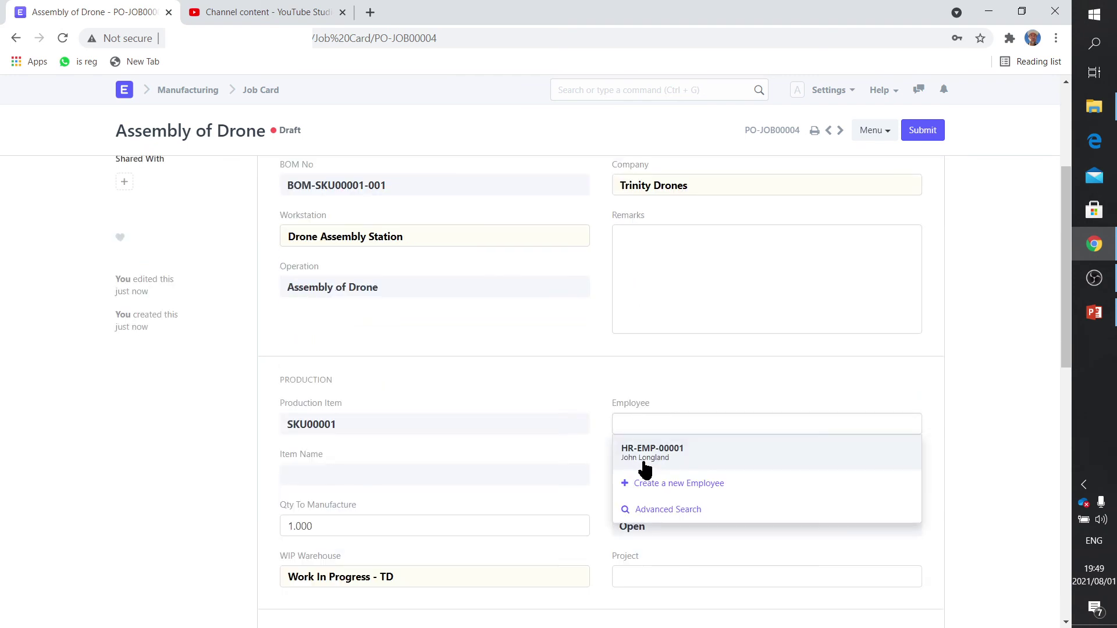
left_click(644, 462)
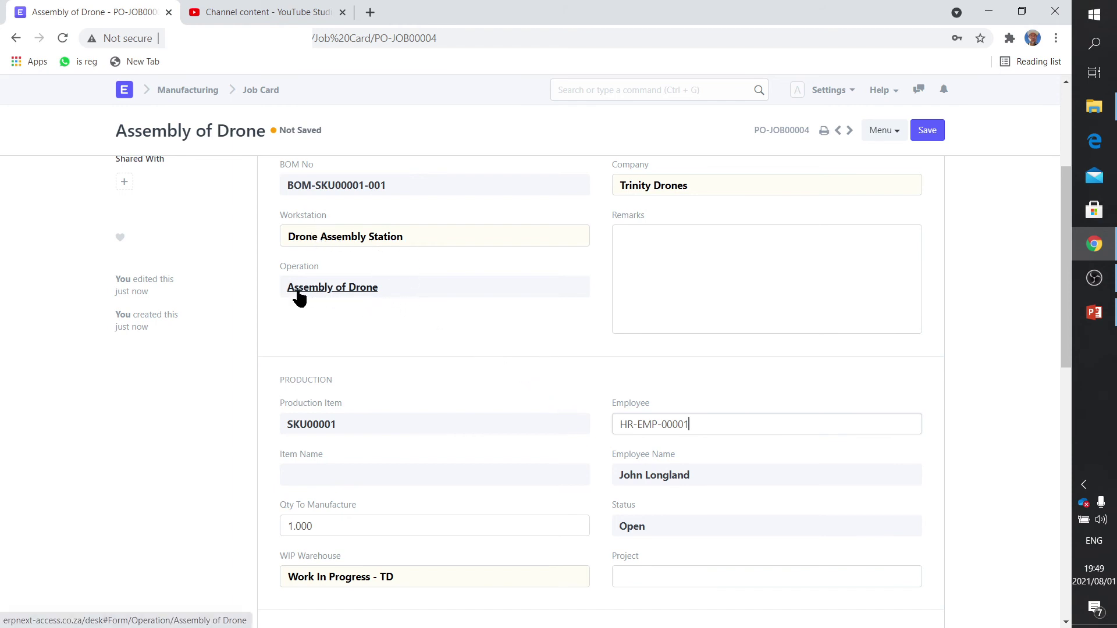
Step: Review the job card's work order, production details and time logs, and save the job card
scroll(373, 377, "down", 3)
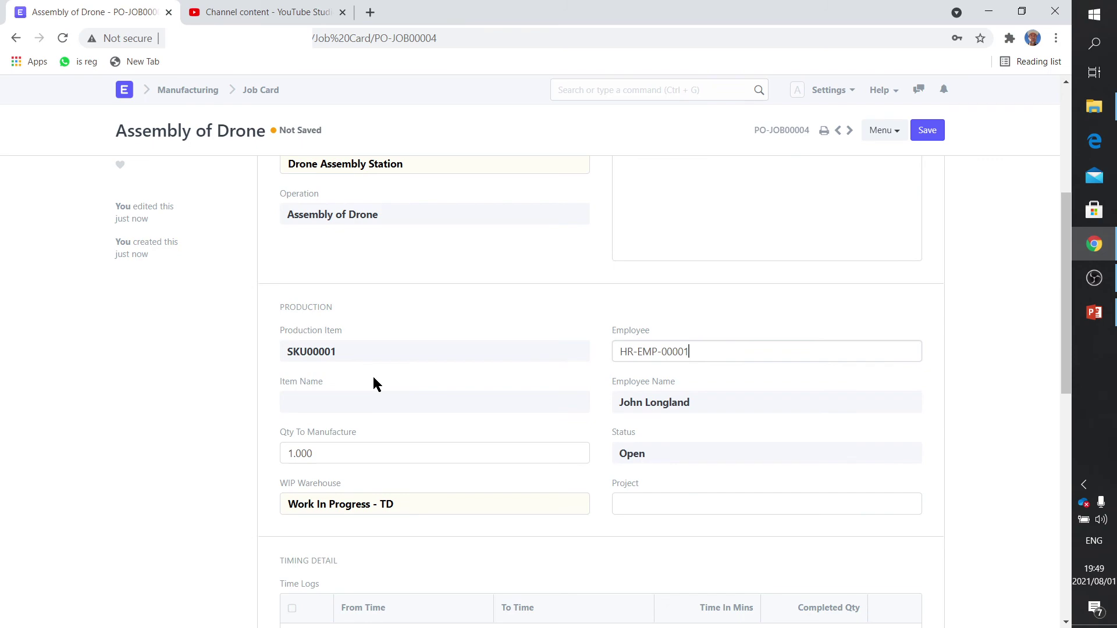
scroll(374, 379, "up", 6)
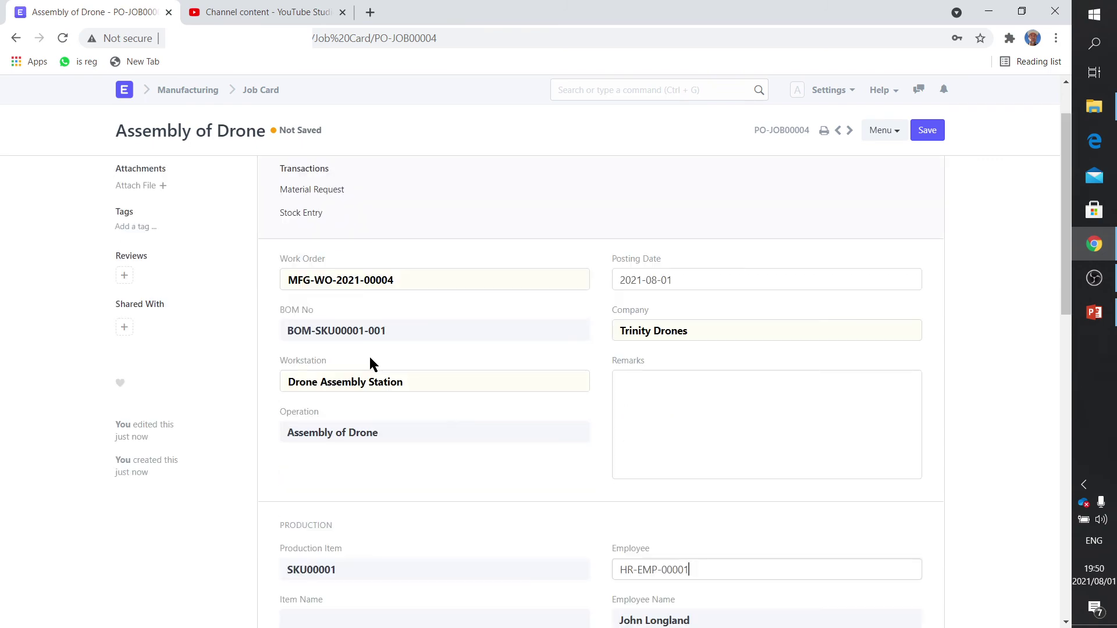
scroll(381, 422, "down", 4)
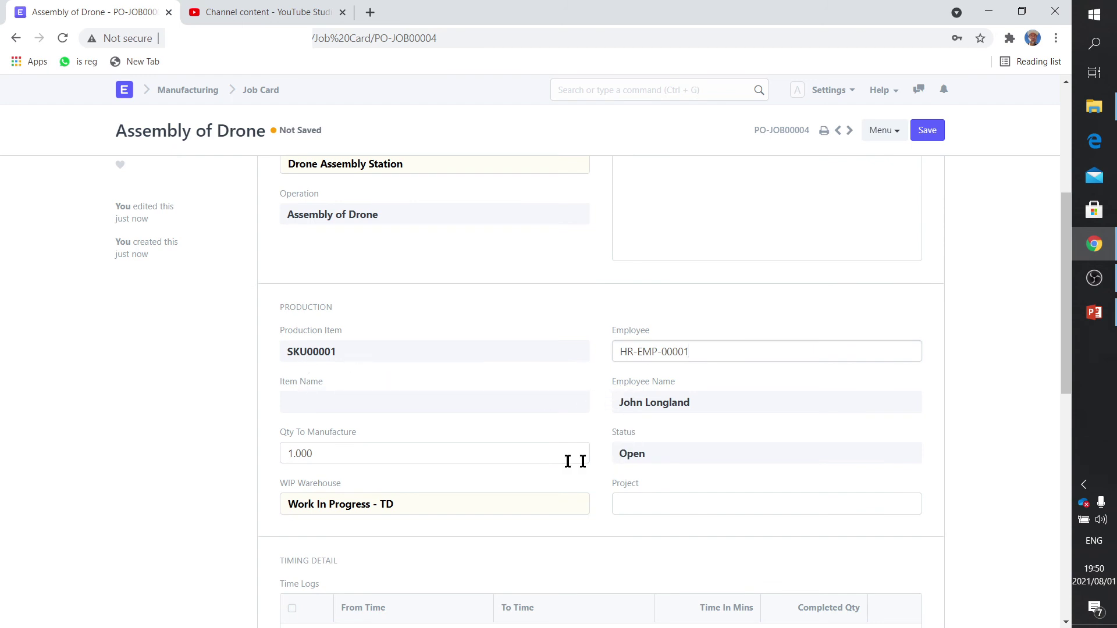
scroll(324, 454, "down", 1)
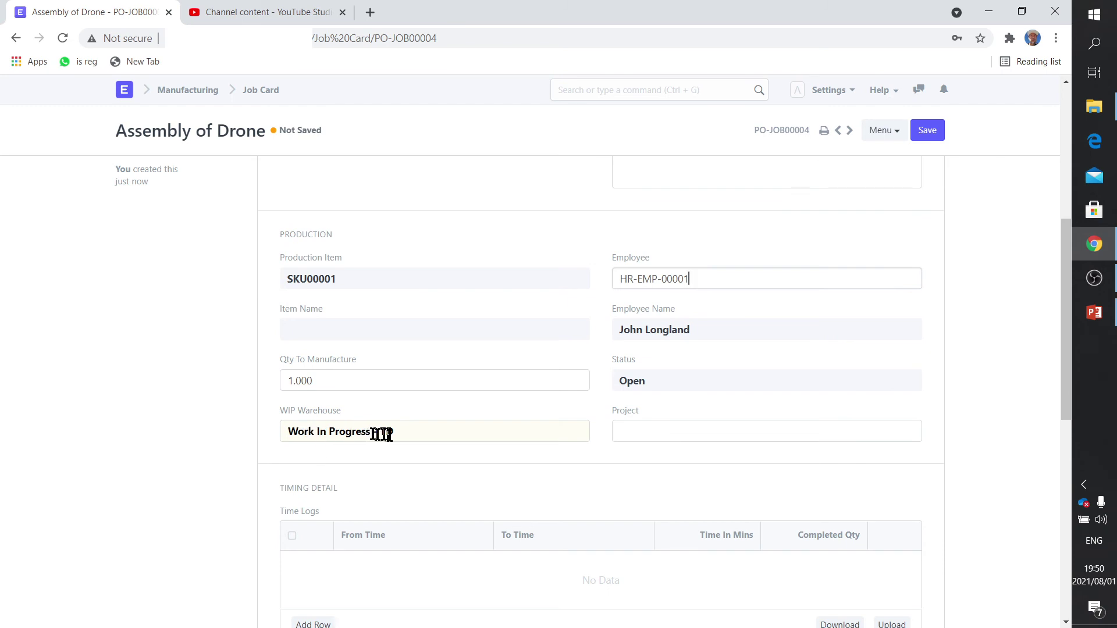
scroll(538, 452, "down", 1)
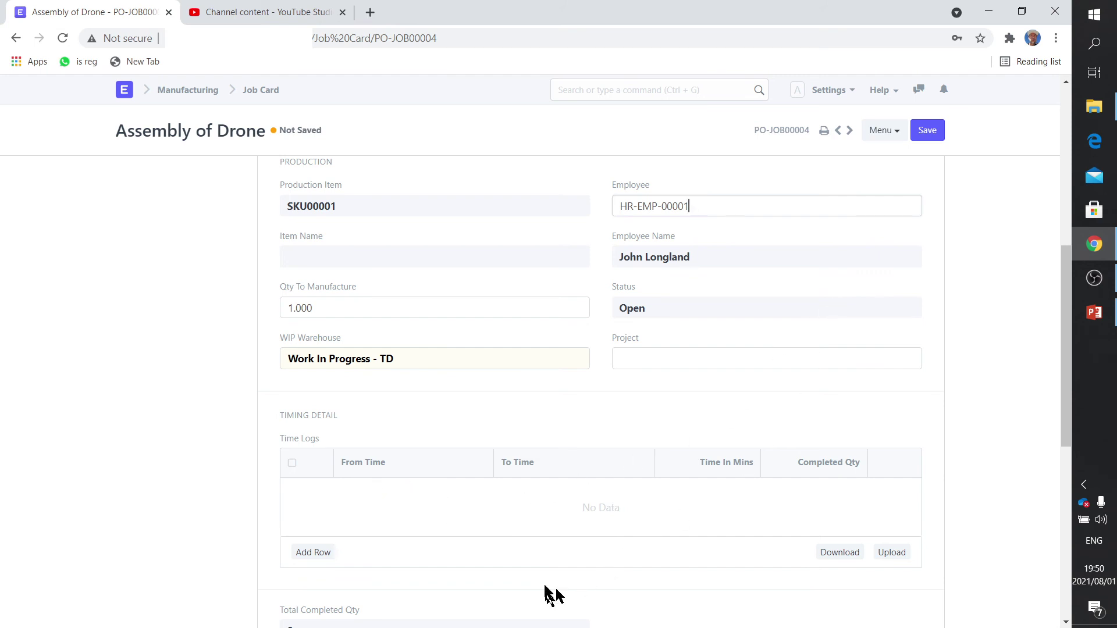
scroll(536, 558, "down", 5)
scroll(536, 559, "down", 2)
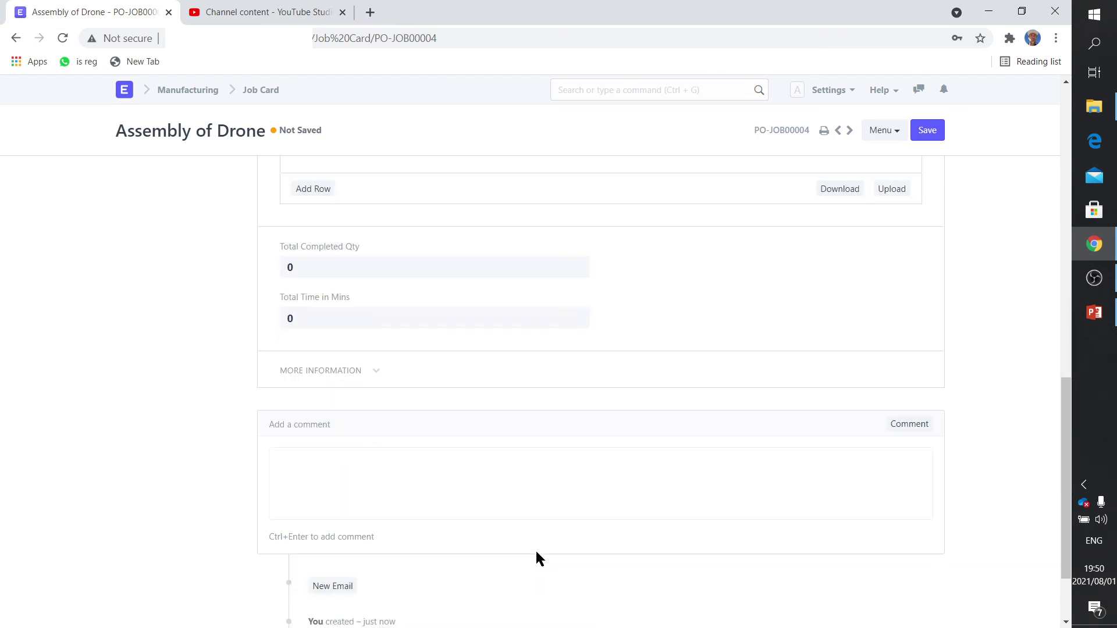
scroll(537, 558, "down", 1)
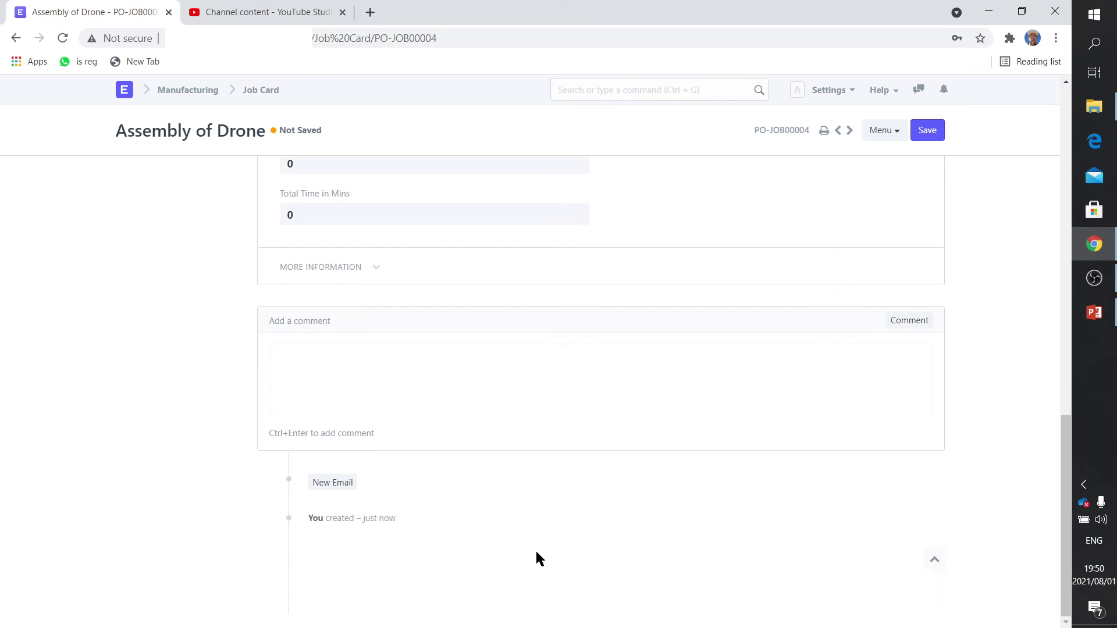
scroll(535, 556, "up", 15)
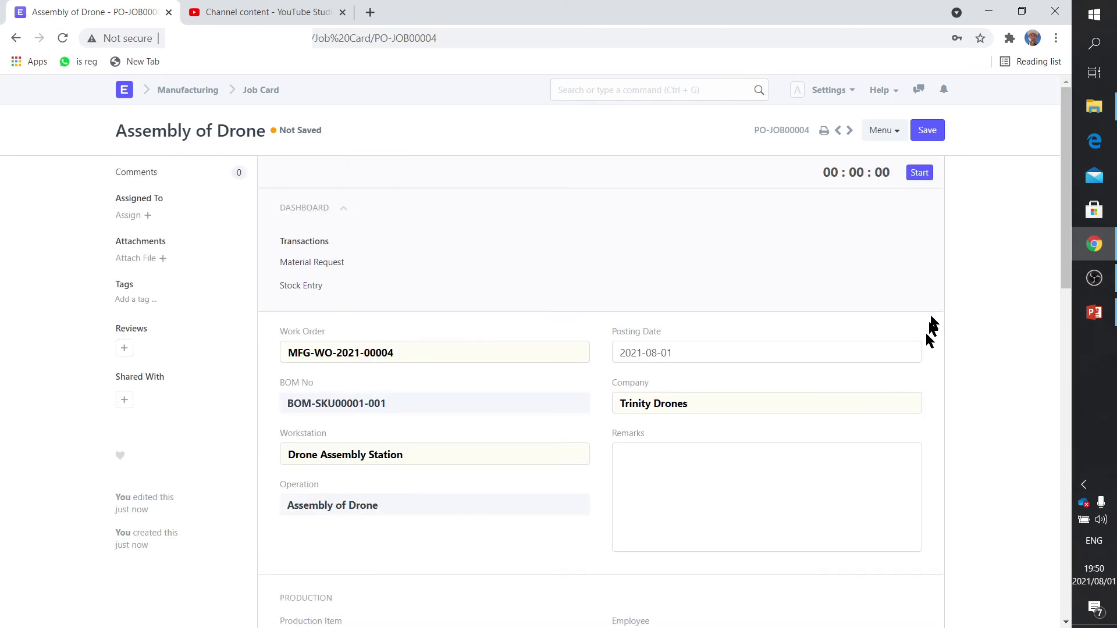
left_click(929, 132)
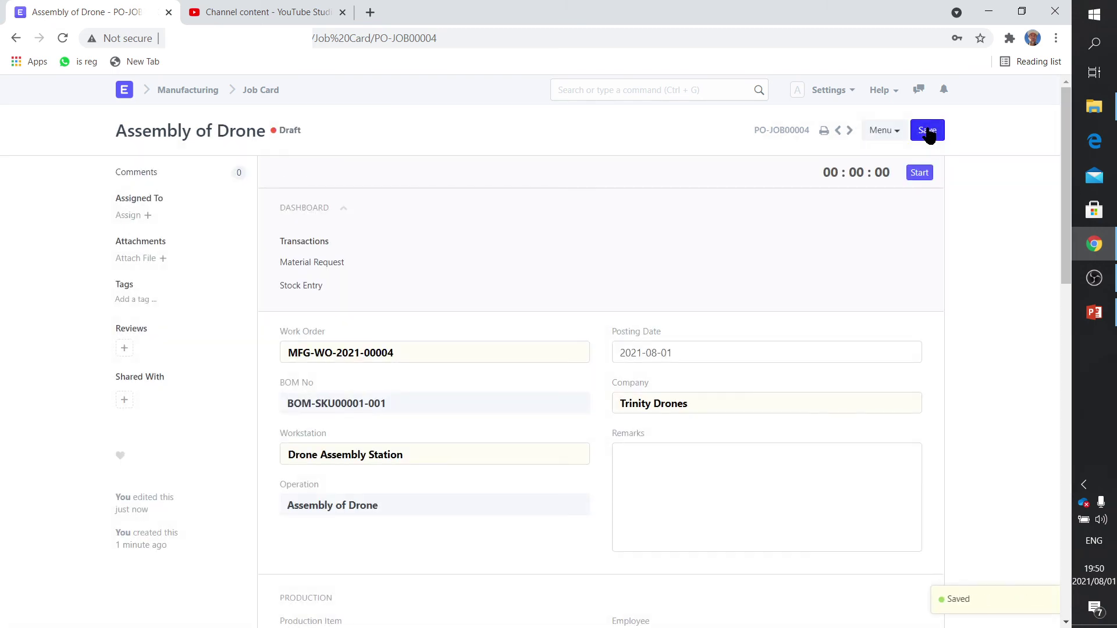
Step: Find the Work Order List and open the SKU00001 work order that has not been started
left_click(627, 91)
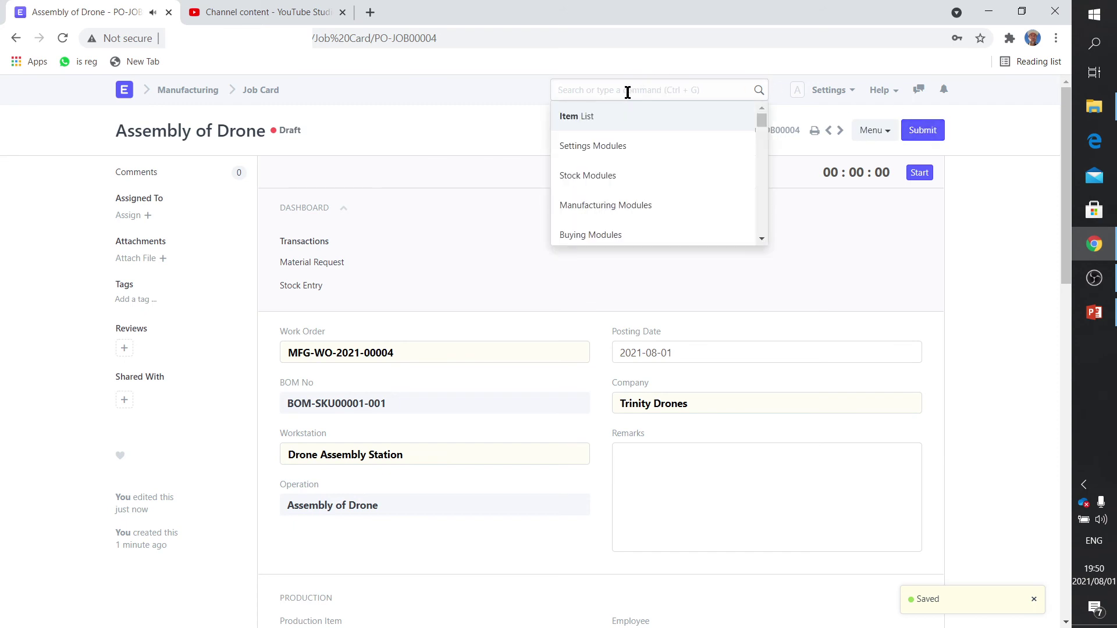
type("work")
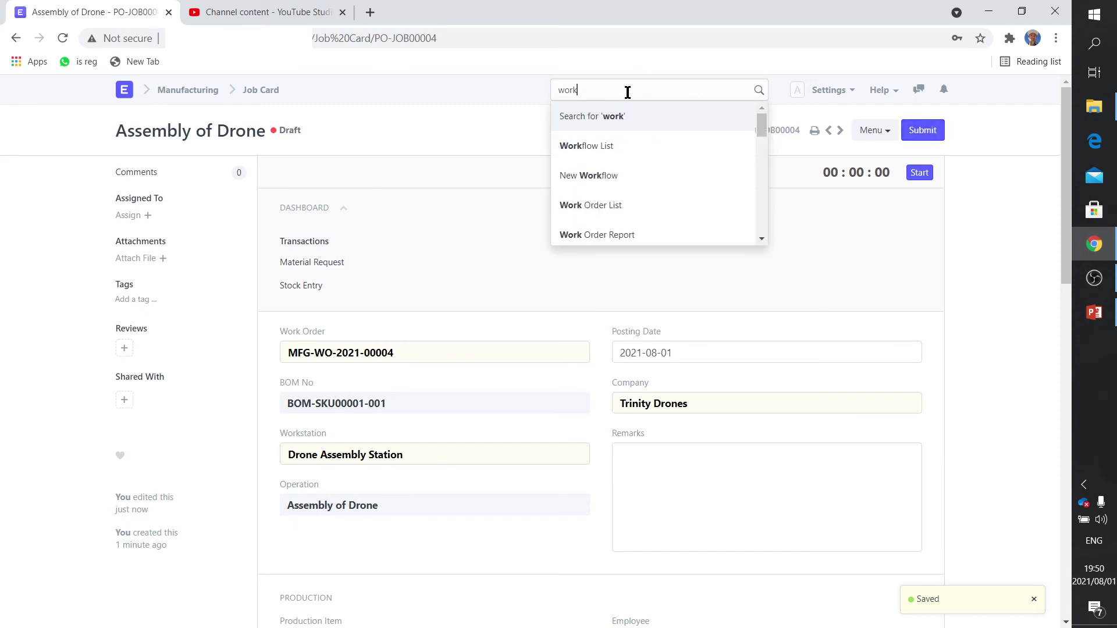
type(" or")
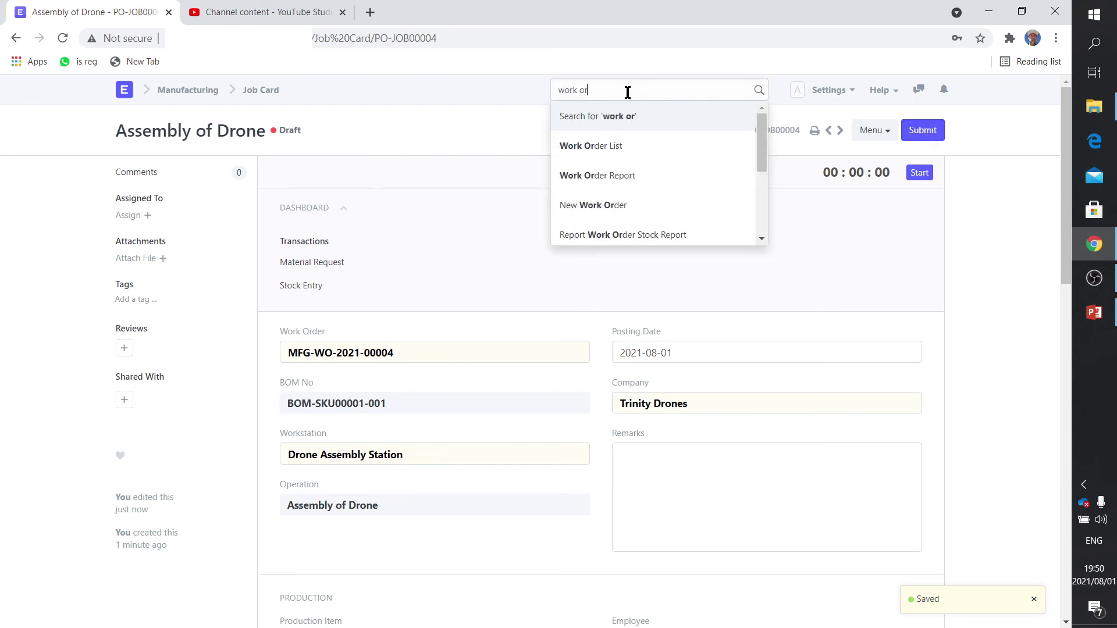
left_click(615, 143)
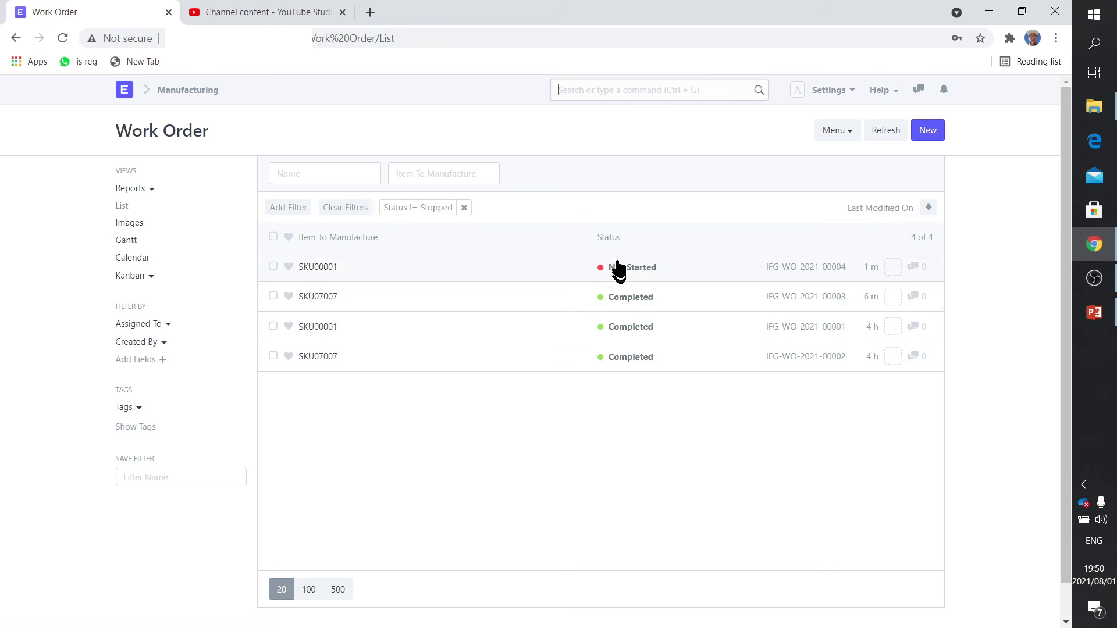
left_click(336, 268)
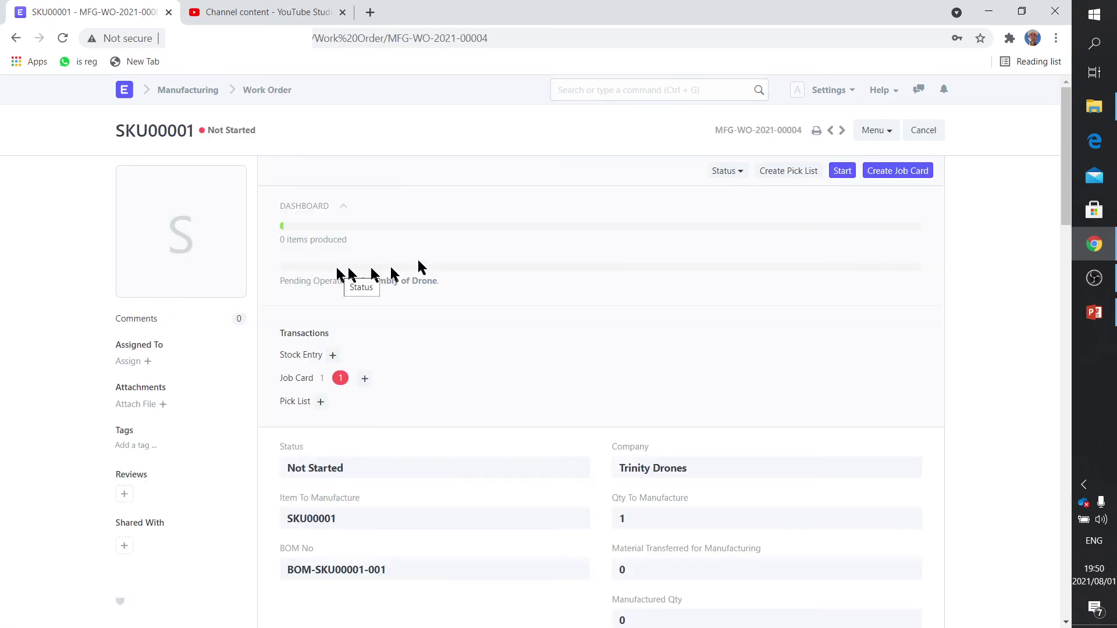
Step: Start the work order with a material transfer for a quantity of 1, and review the new stock entry's warehouses and items
left_click(843, 171)
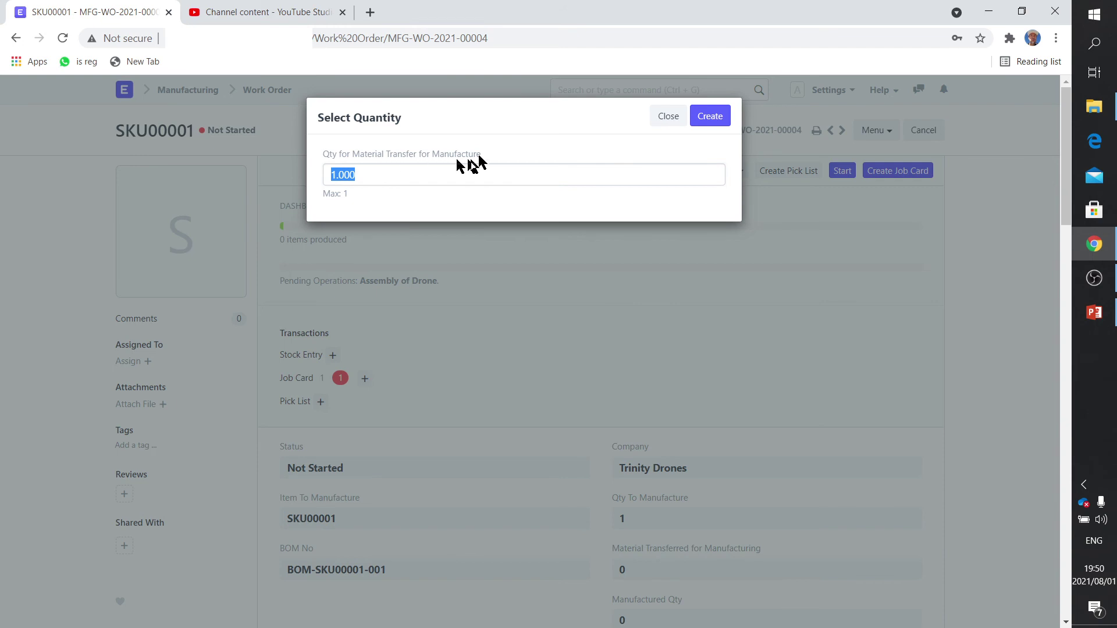
left_click(711, 119)
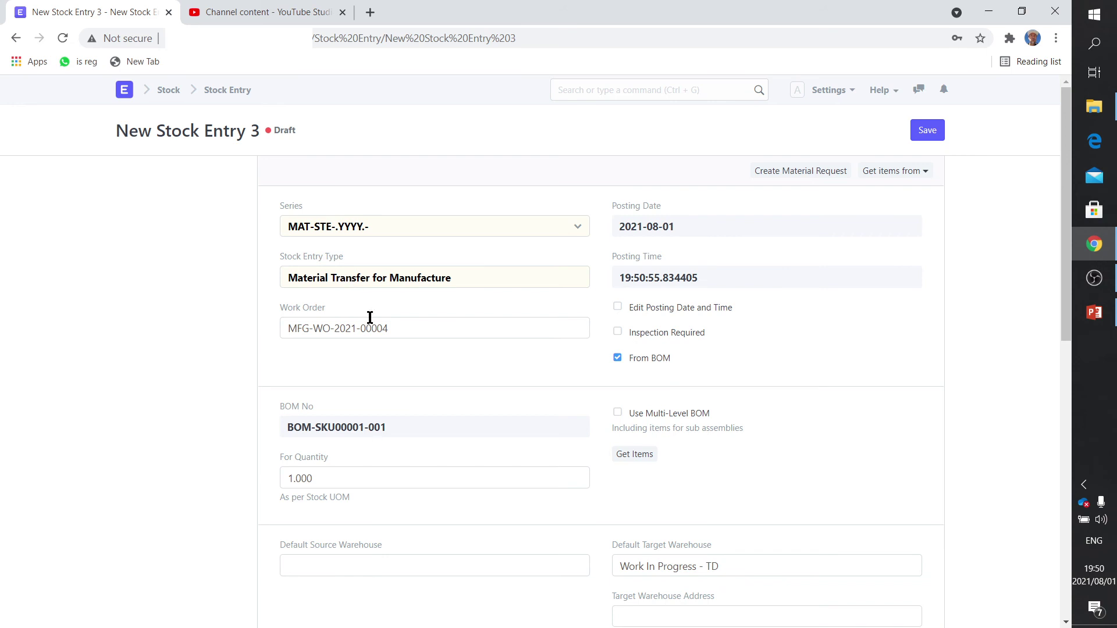
scroll(419, 411, "down", 2)
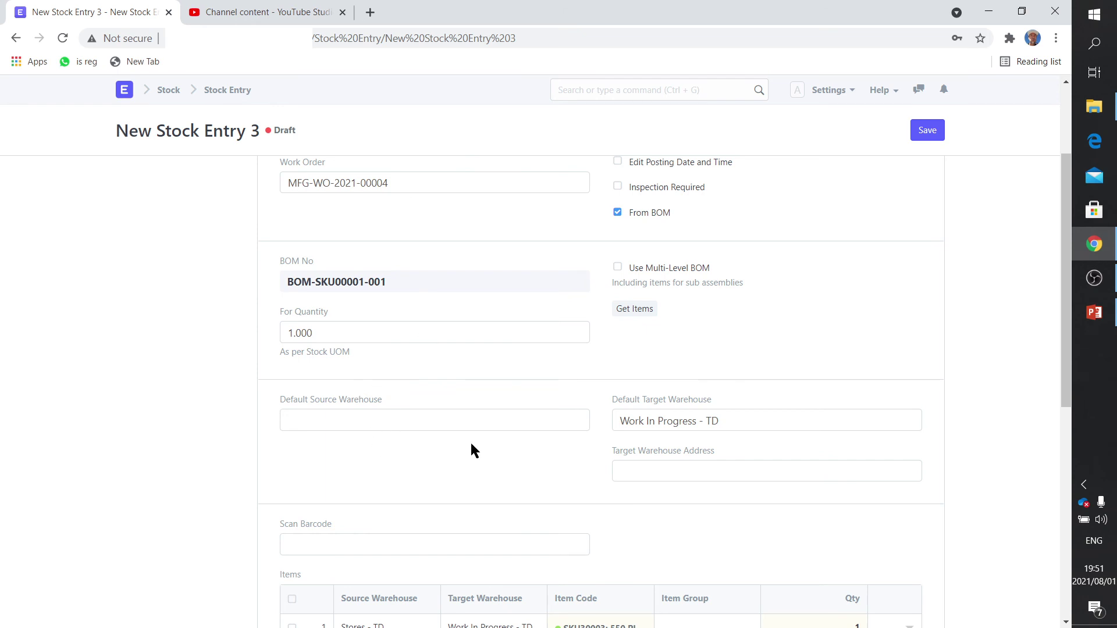
scroll(471, 444, "down", 1)
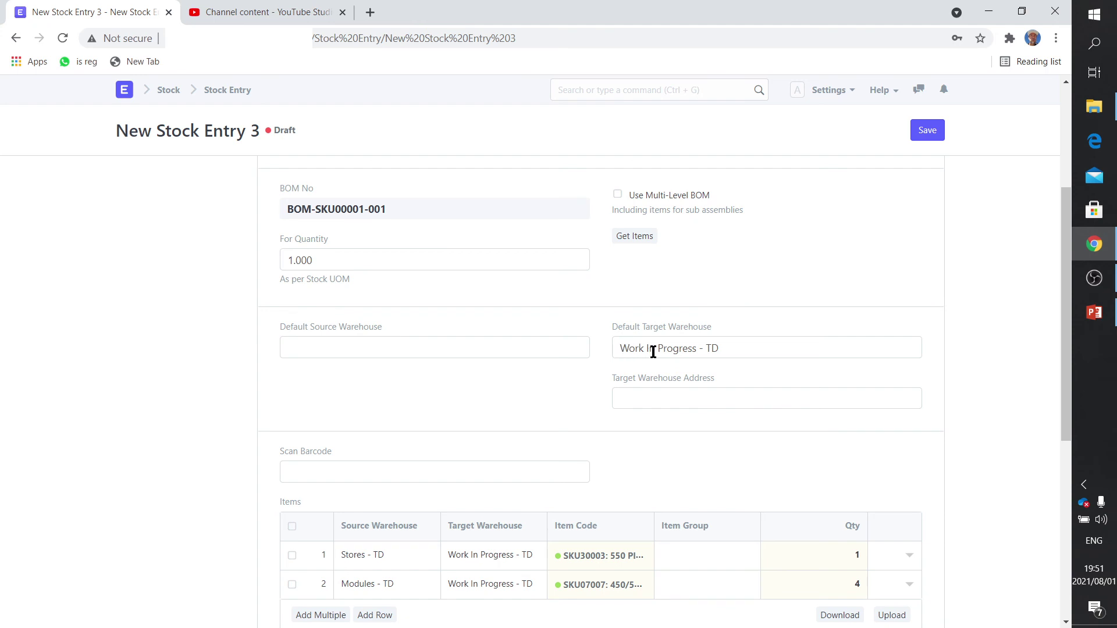
scroll(522, 437, "down", 1)
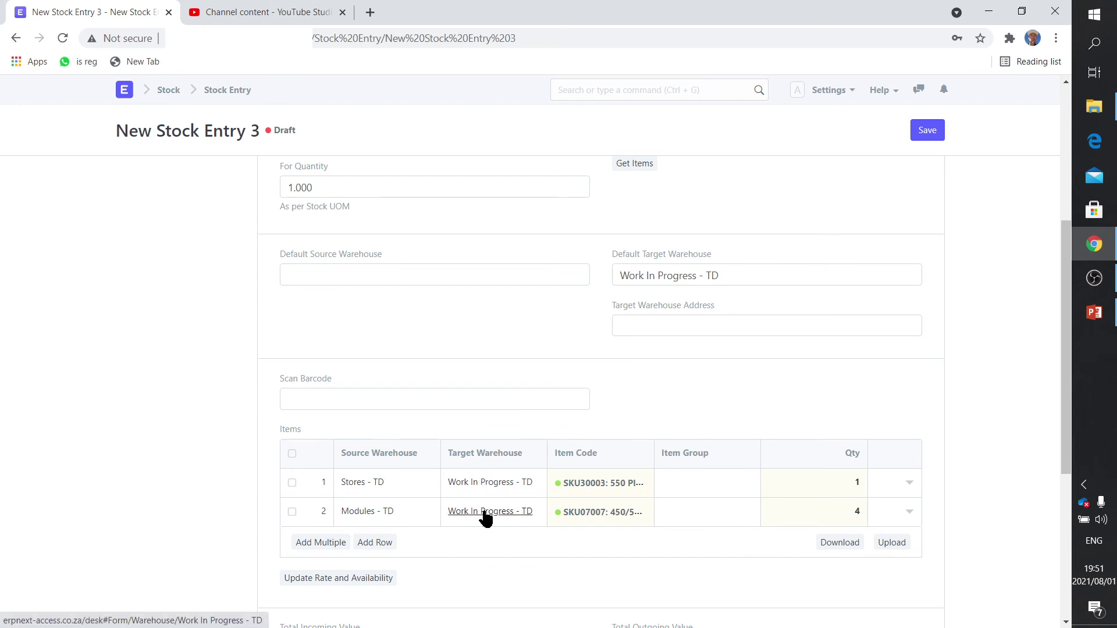
scroll(486, 516, "down", 5)
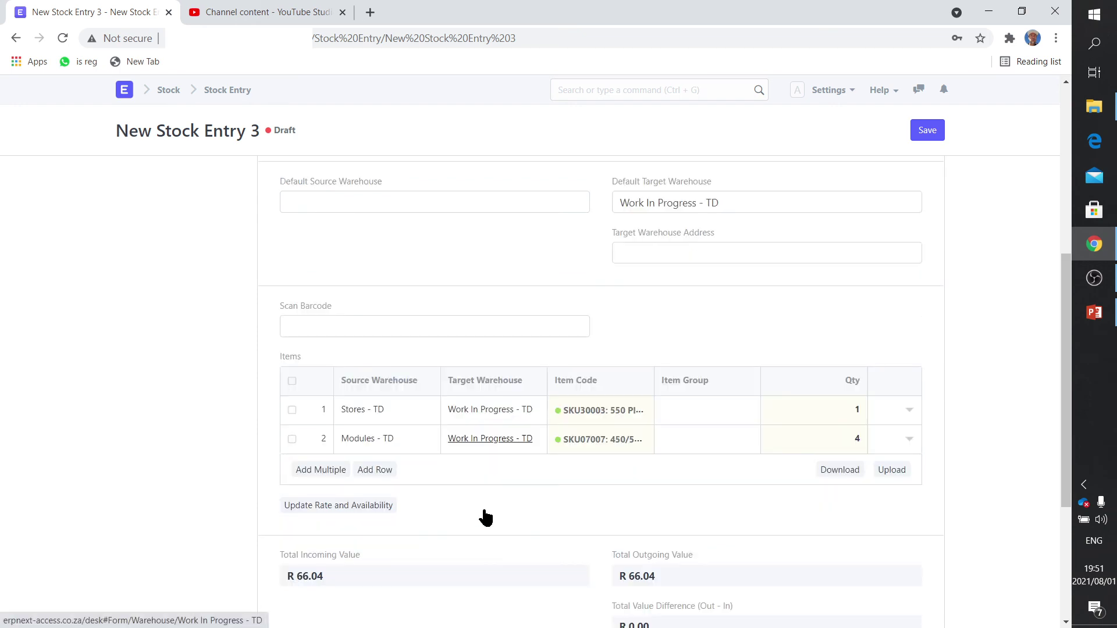
scroll(482, 512, "down", 1)
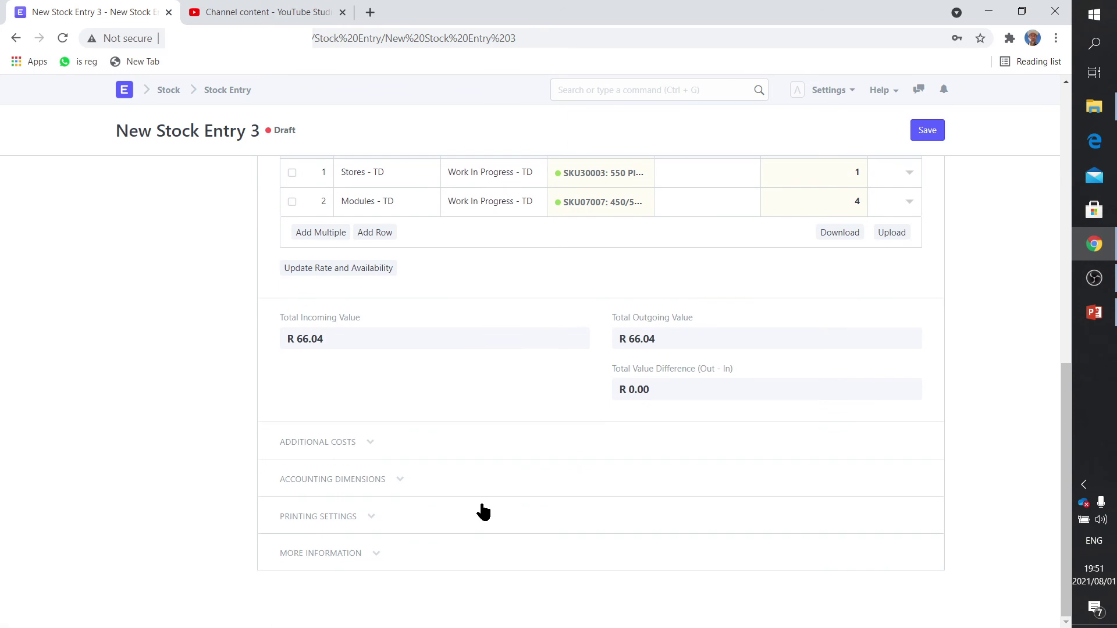
Step: Save and permanently submit the Material Transfer for Manufacture stock entry
left_click(929, 135)
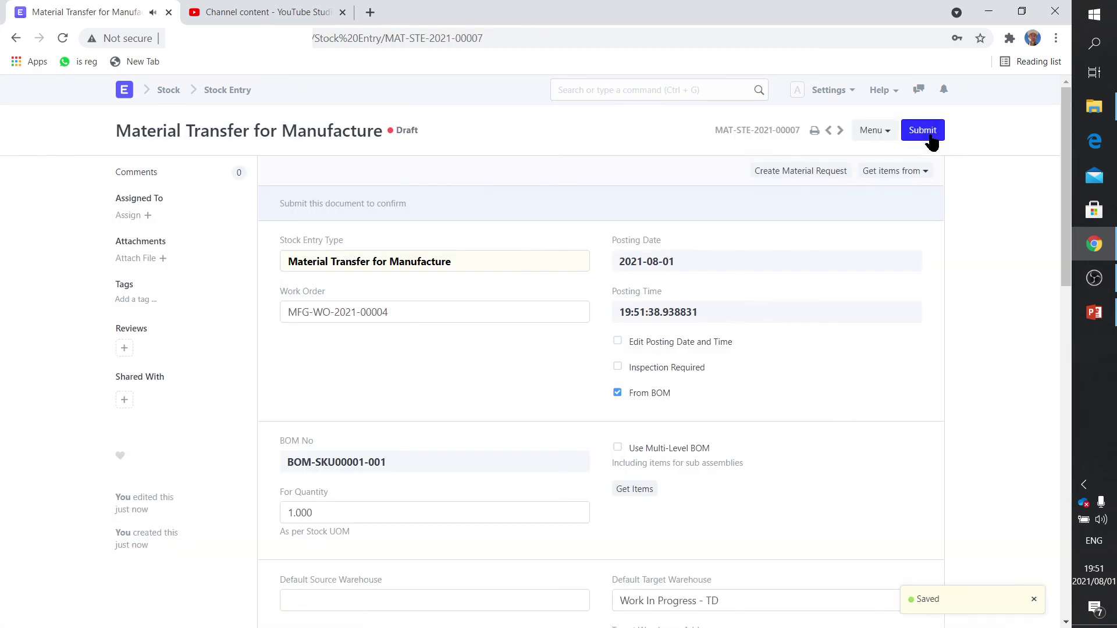
left_click(927, 131)
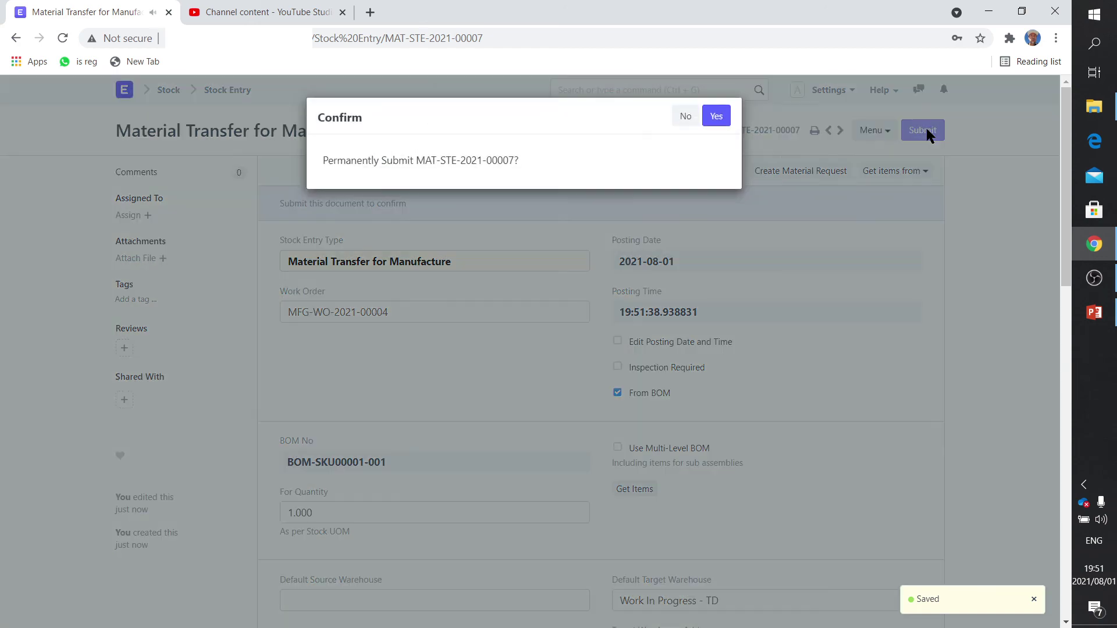
left_click(716, 119)
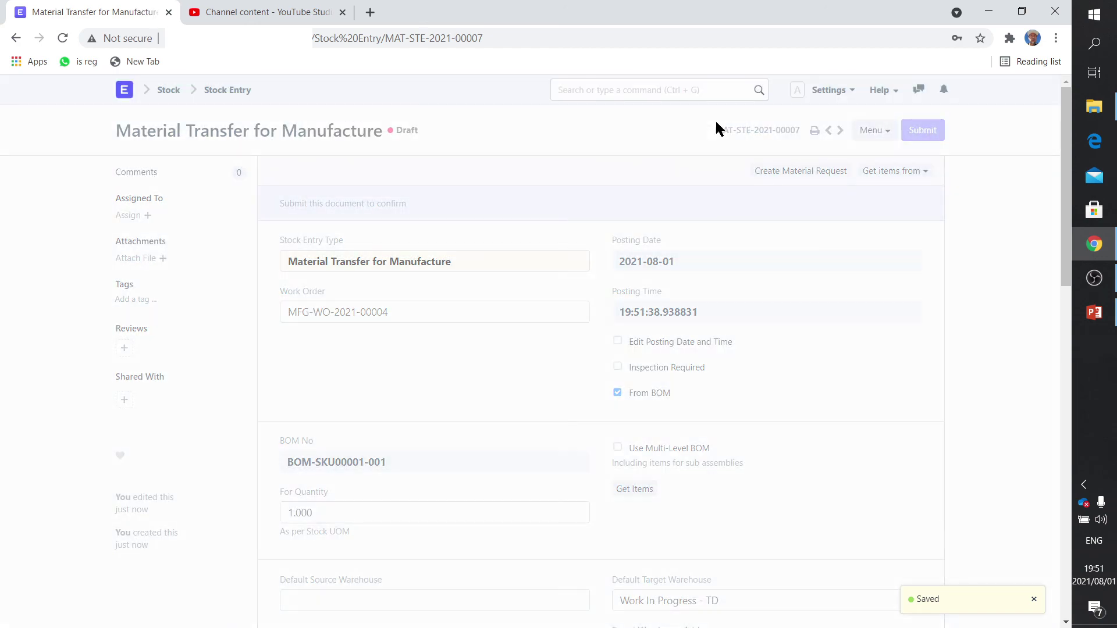
Step: Open the Stock Balance report from the Stock module and rebuild it for the Modules - TD warehouse
left_click(173, 92)
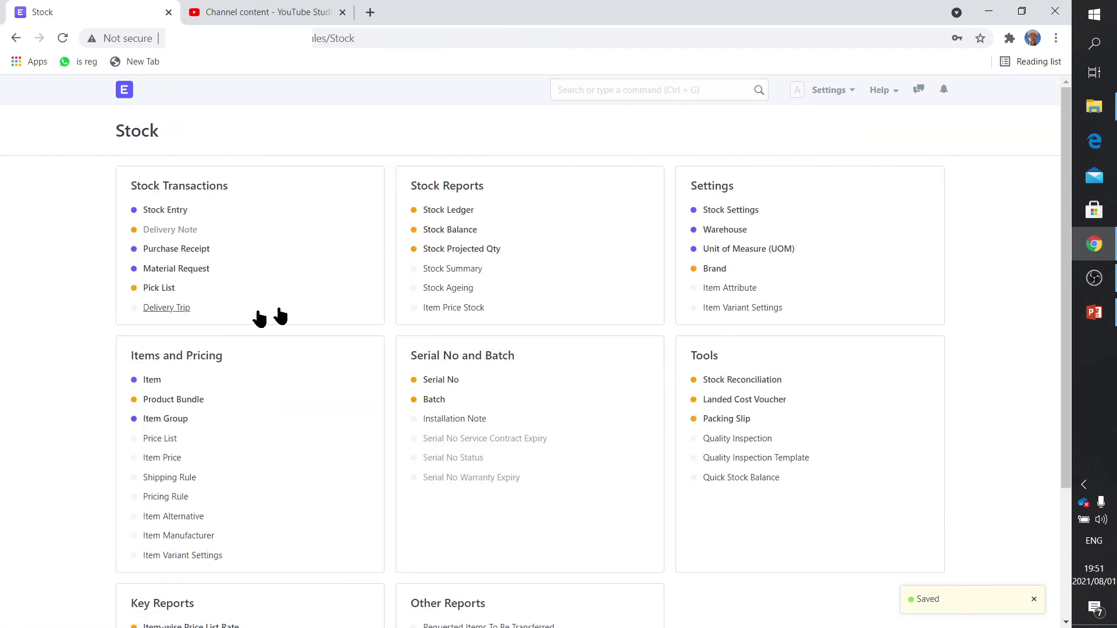
left_click(433, 233)
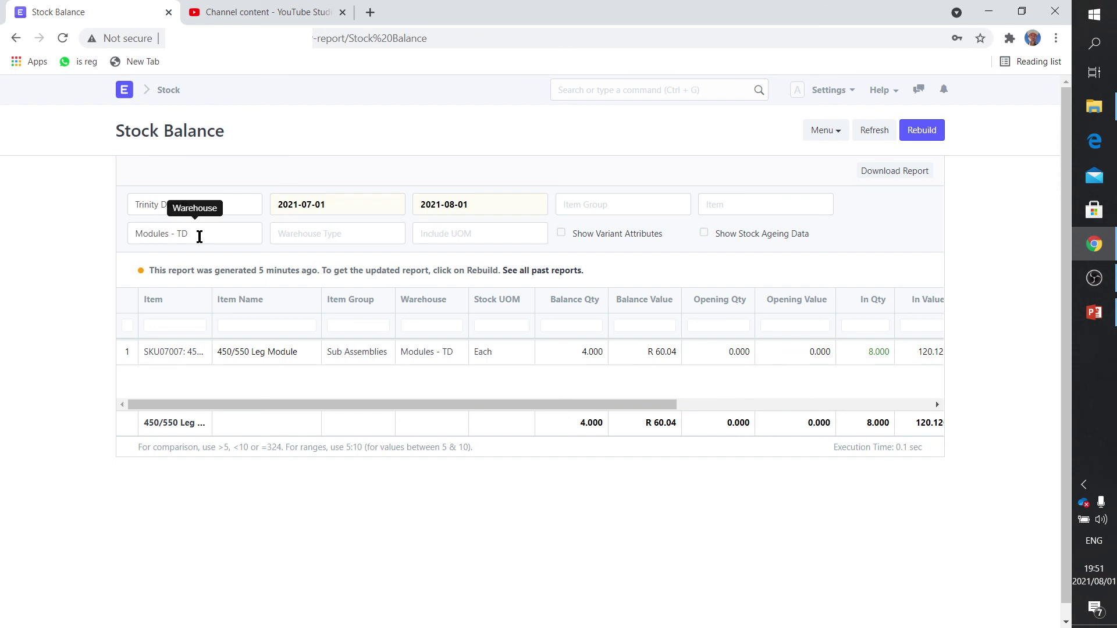
left_click(929, 135)
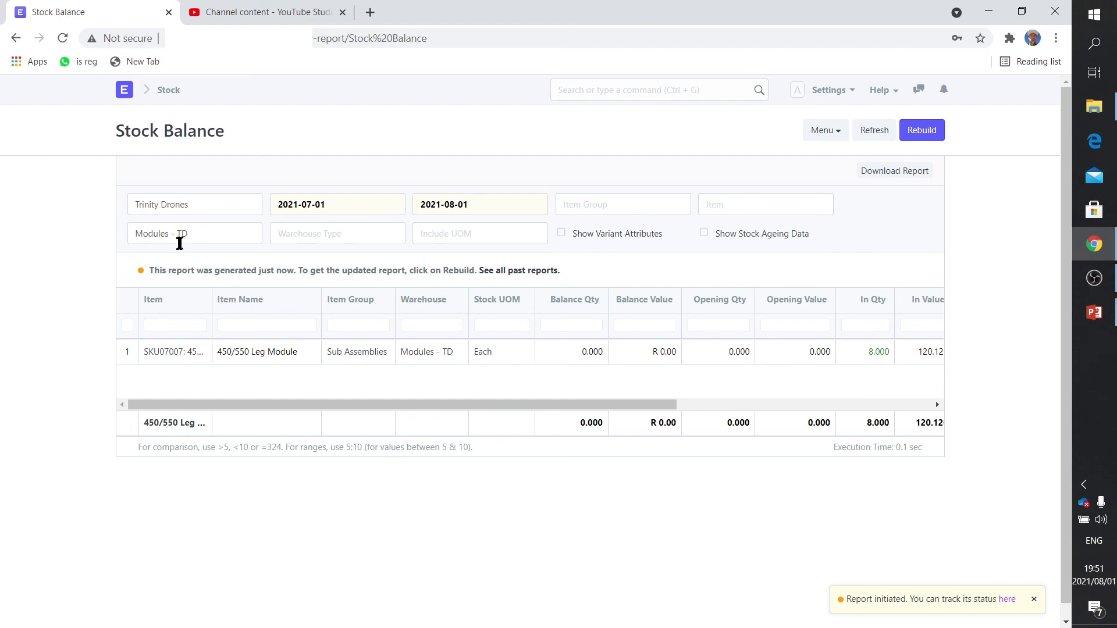
Step: Switch the Stock Balance warehouse filter to Work In Progress - TD and generate a new report
left_click_drag(177, 233, 89, 241)
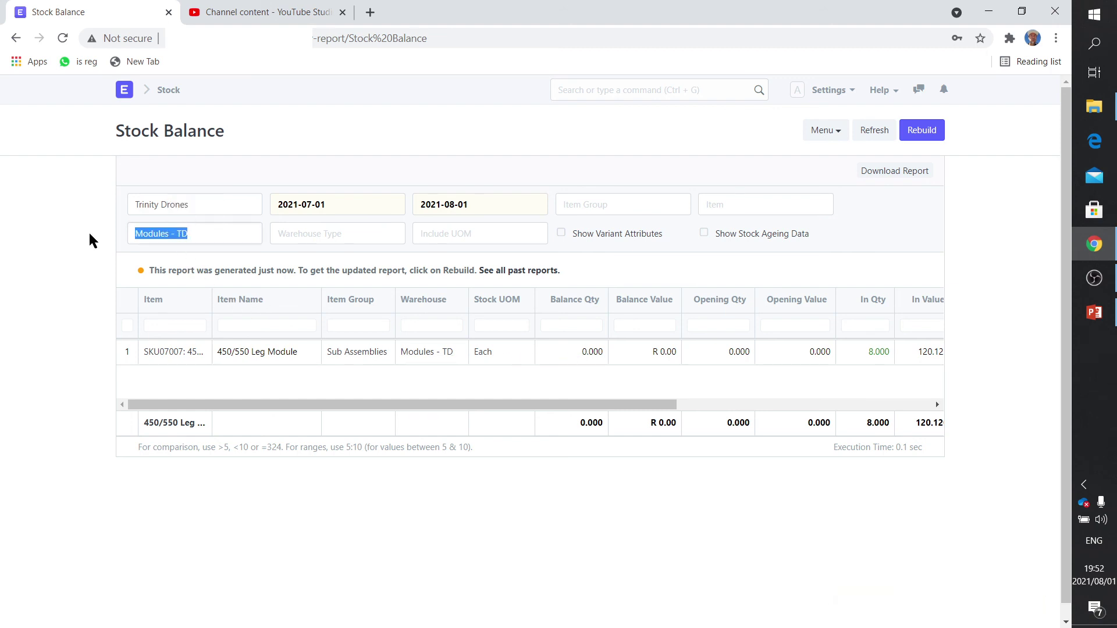
type("work")
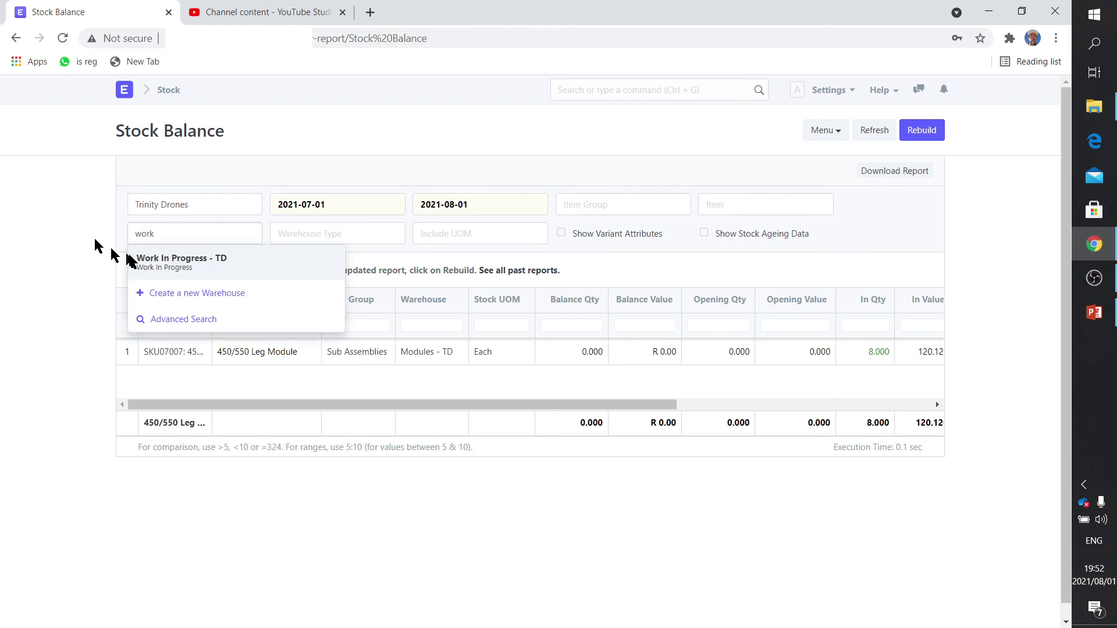
left_click(153, 257)
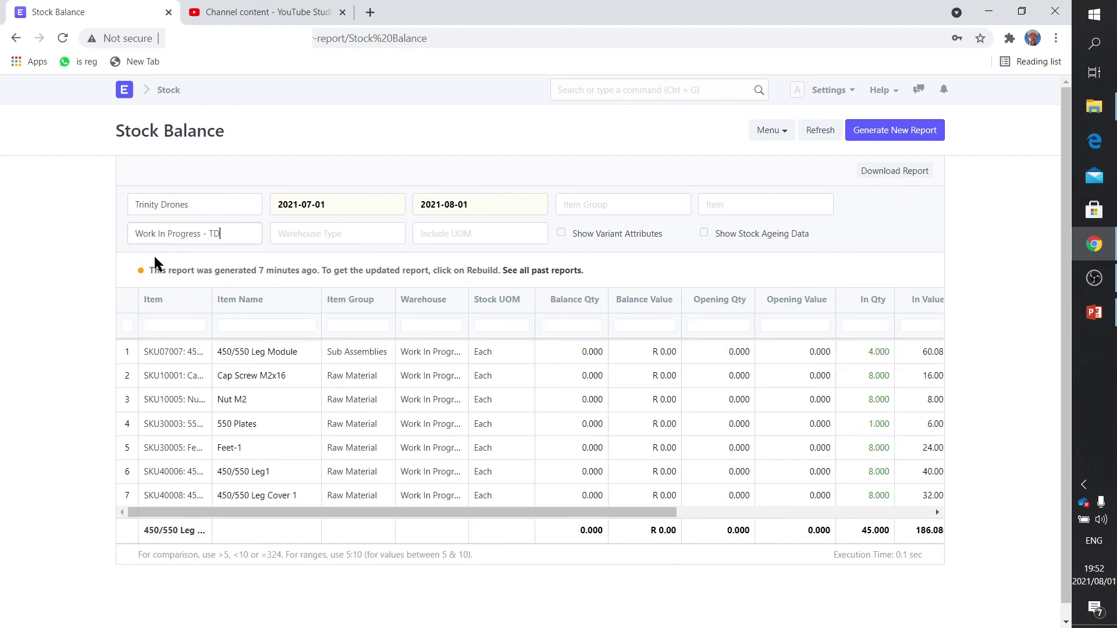
left_click(893, 140)
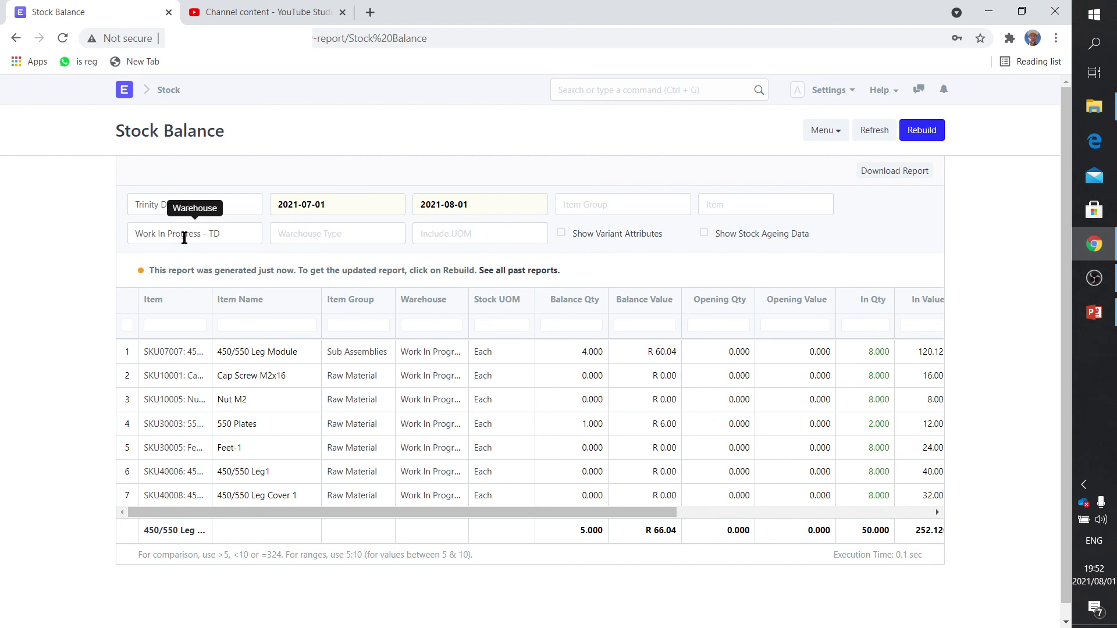
Step: Find the Job Card List from the home page and open the draft Assembly of Drone job card
left_click(128, 94)
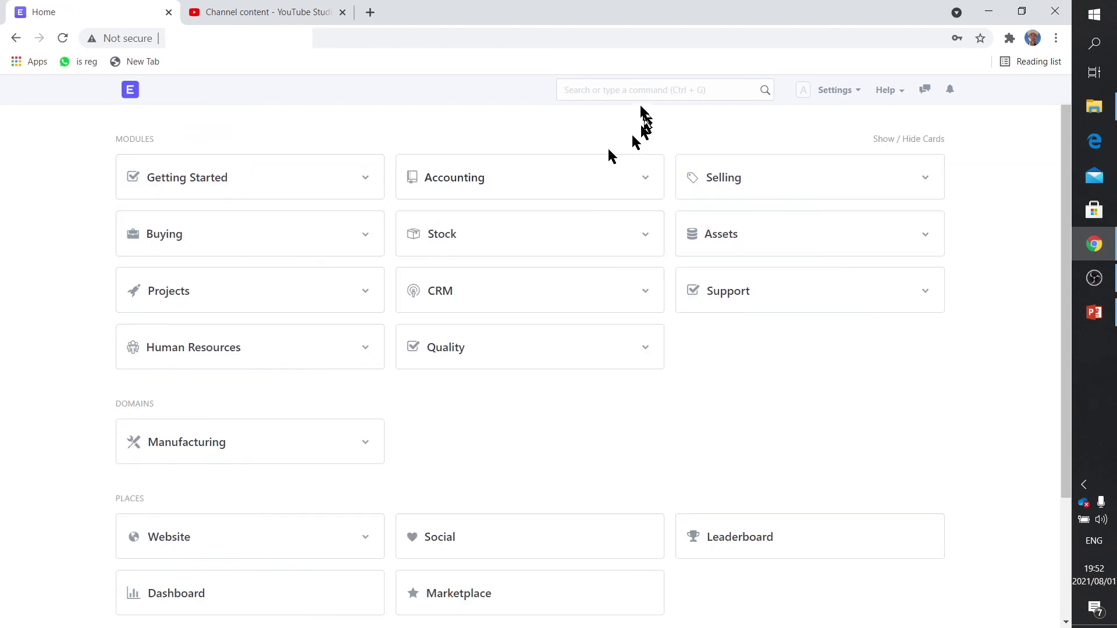
left_click(624, 88)
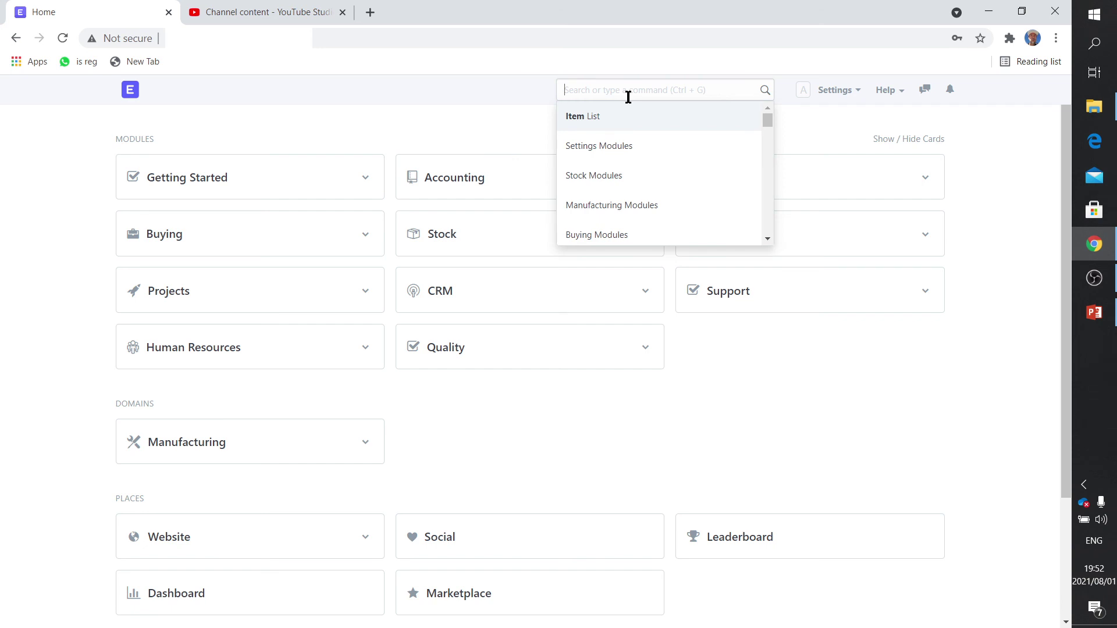
type("job ca")
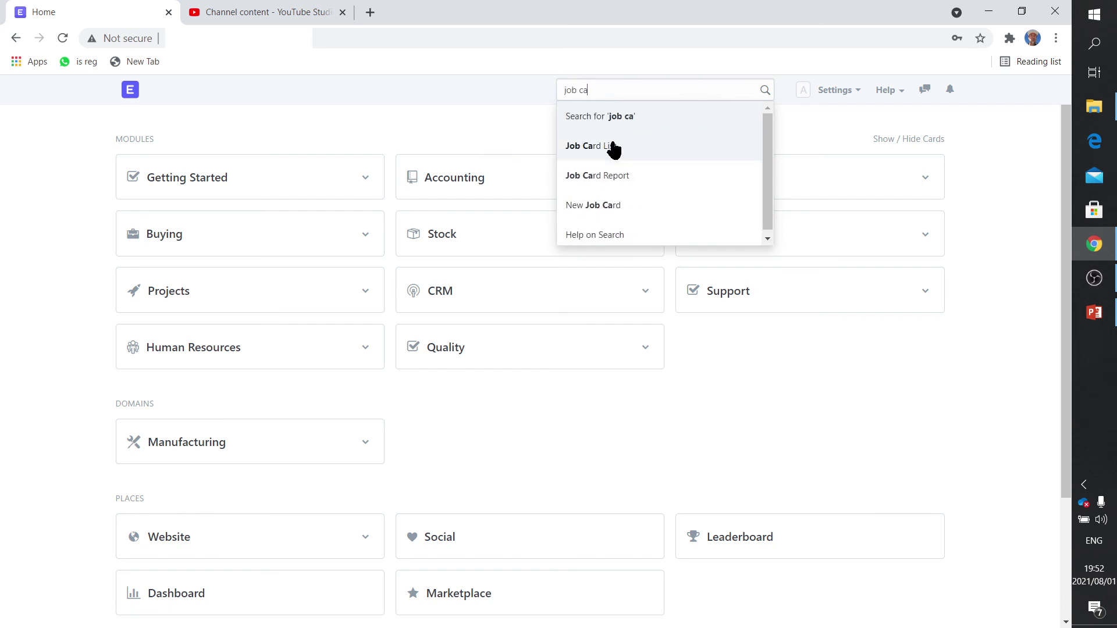
left_click(611, 144)
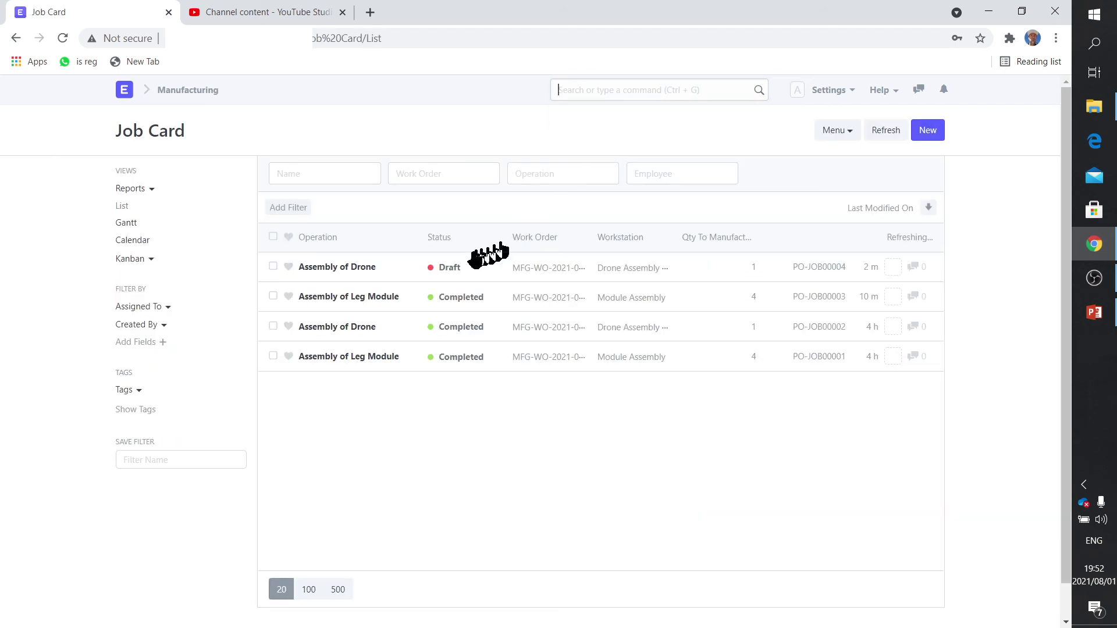
left_click(364, 268)
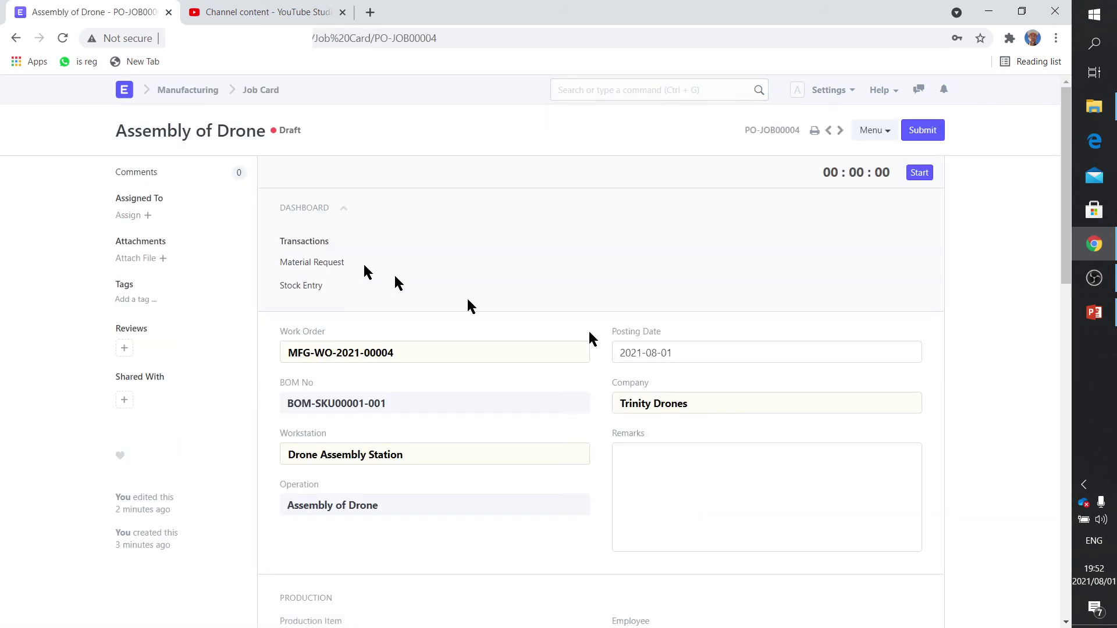
scroll(716, 349, "down", 4)
scroll(716, 350, "up", 4)
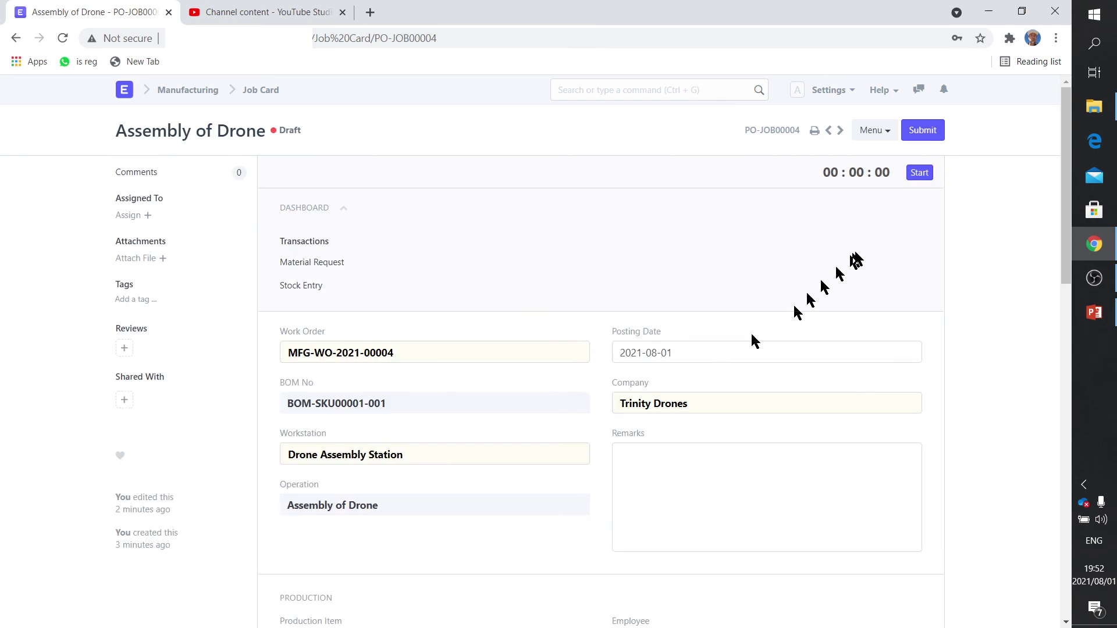
Step: Start the Assembly of Drone job timer, then complete the job with a completed quantity of 1
left_click(920, 172)
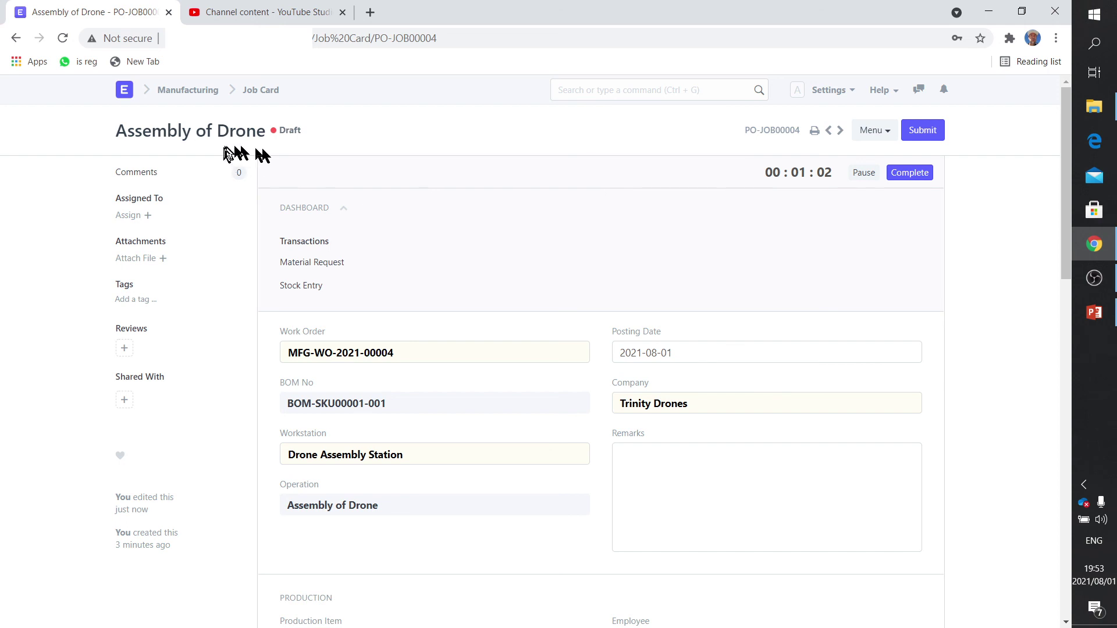
left_click(909, 173)
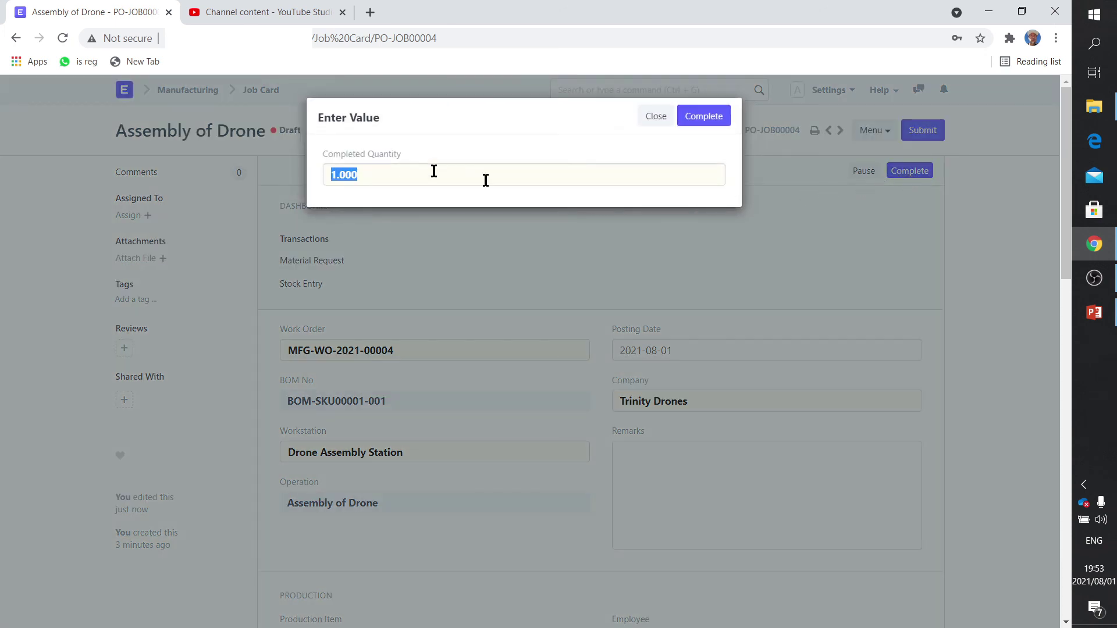
left_click(710, 116)
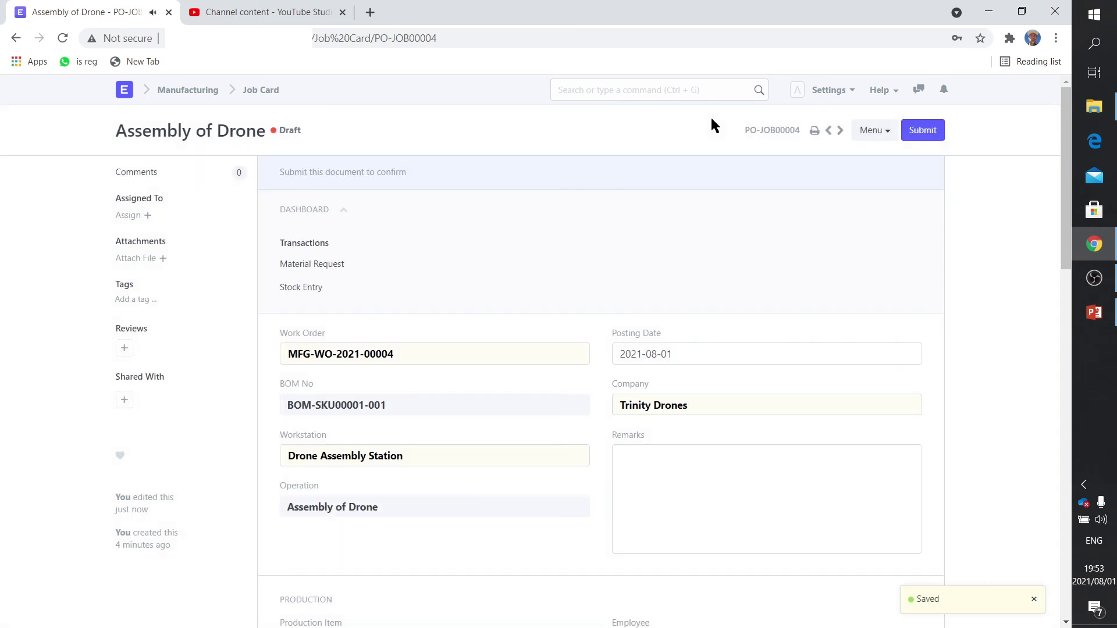
Step: Permanently submit the Assembly of Drone job card and return to the Job Card list
left_click(918, 128)
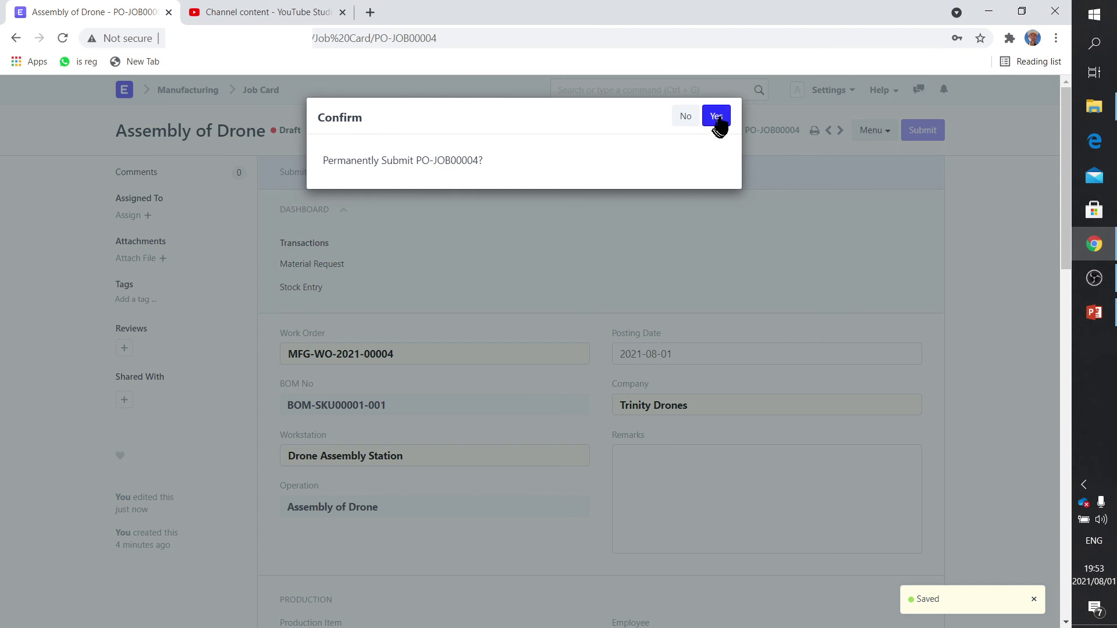
left_click(717, 116)
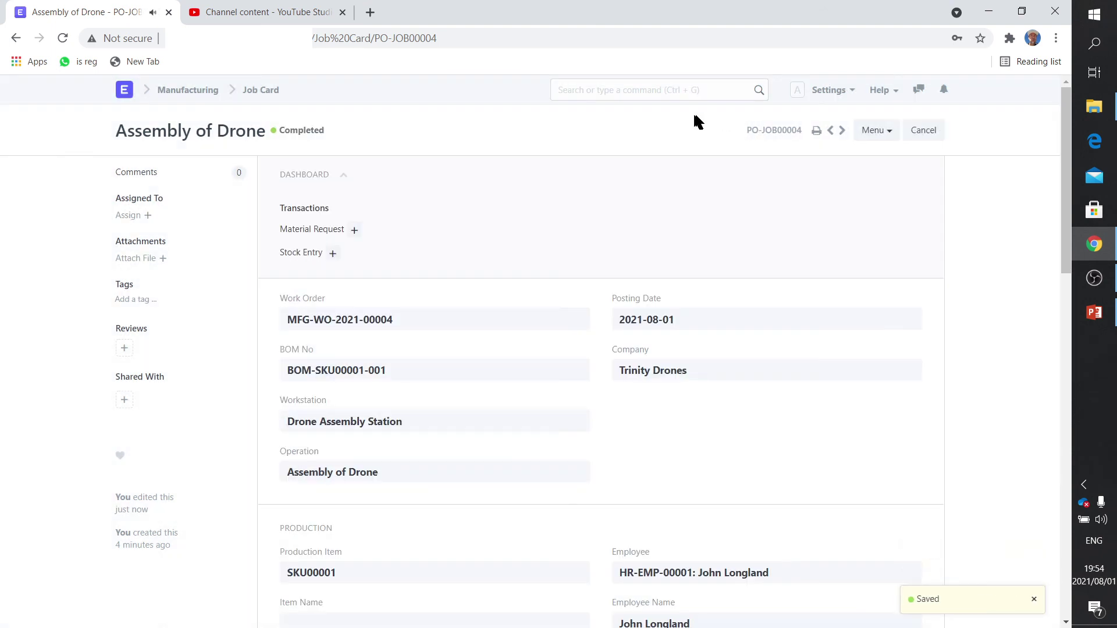
left_click(268, 90)
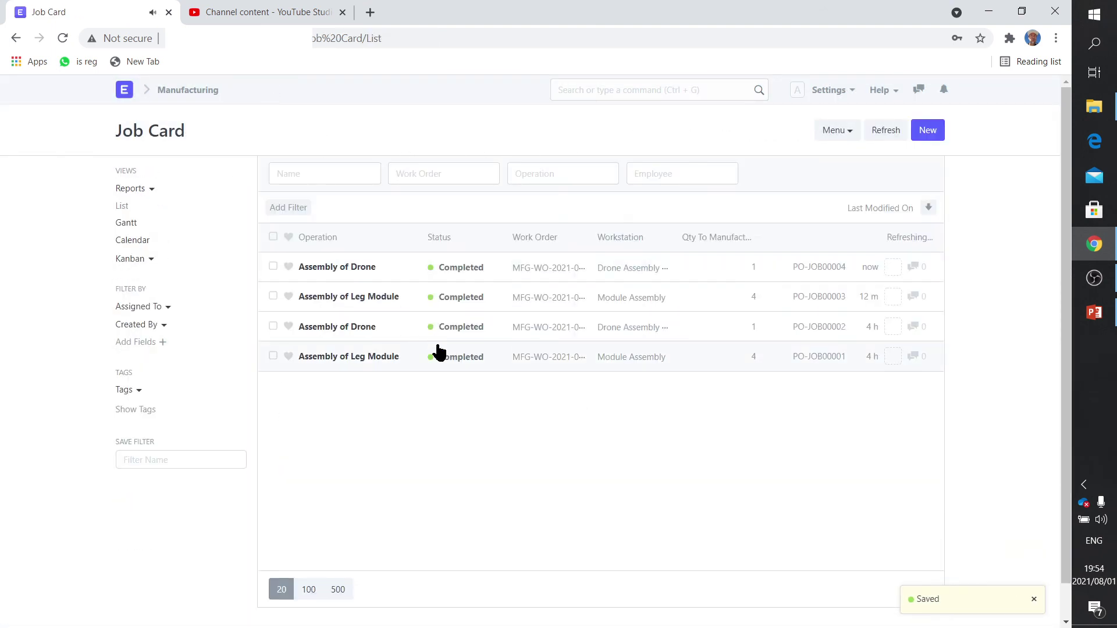
Step: Find the Work Order List through the global search and open the in-process SKU00001 work order
left_click(593, 88)
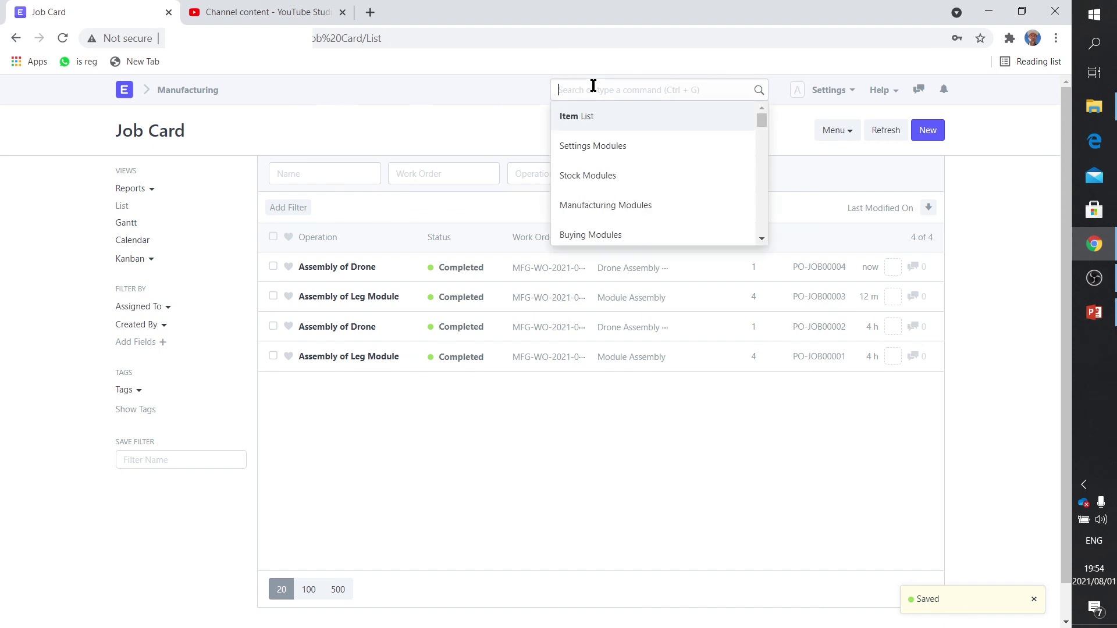
type("work ord")
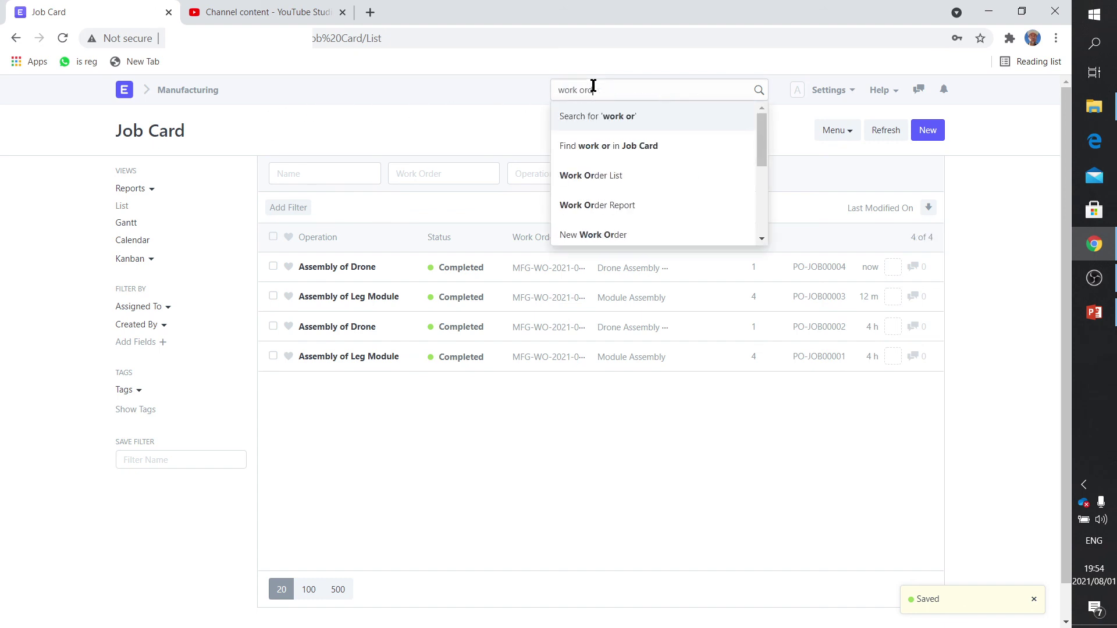
left_click(596, 177)
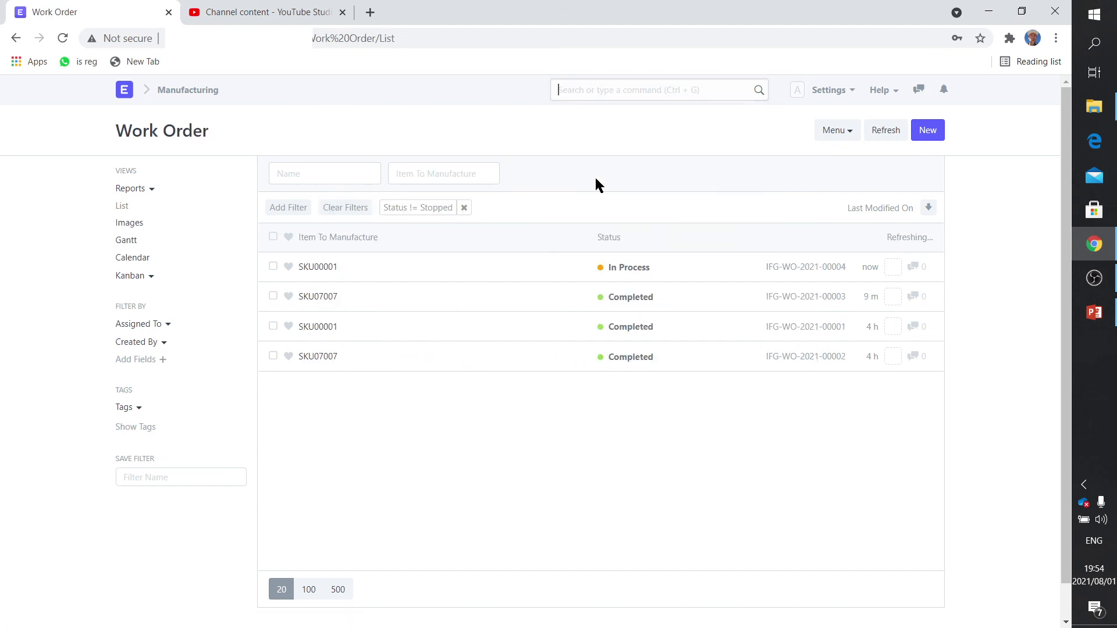
left_click(336, 268)
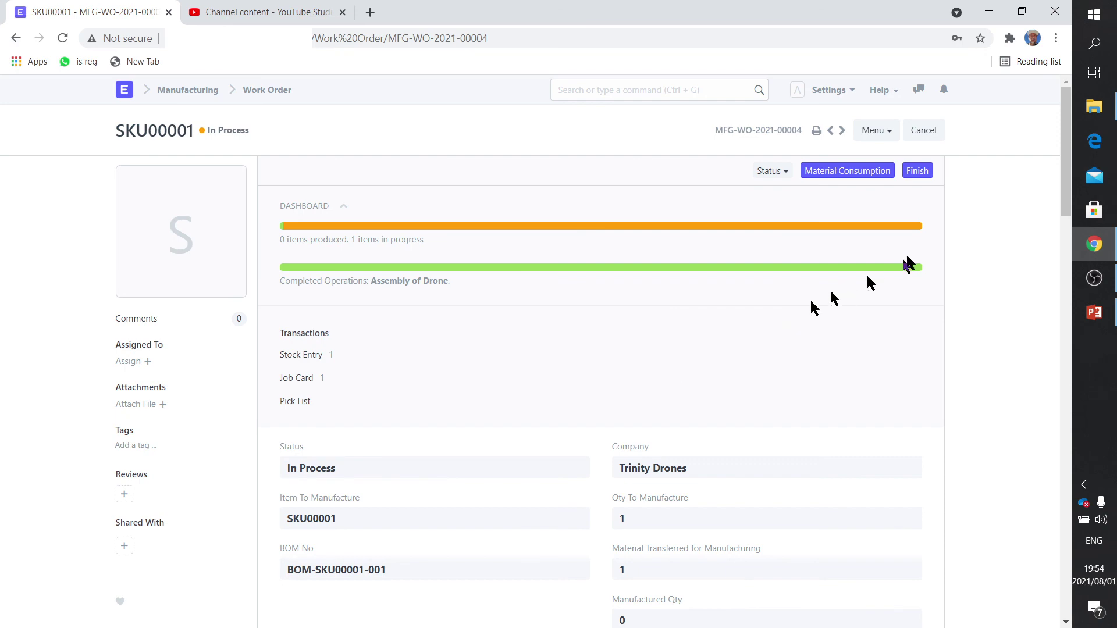
Step: Finish the work order for a quantity of 1, then save and permanently submit its Manufacture stock entry
left_click(918, 171)
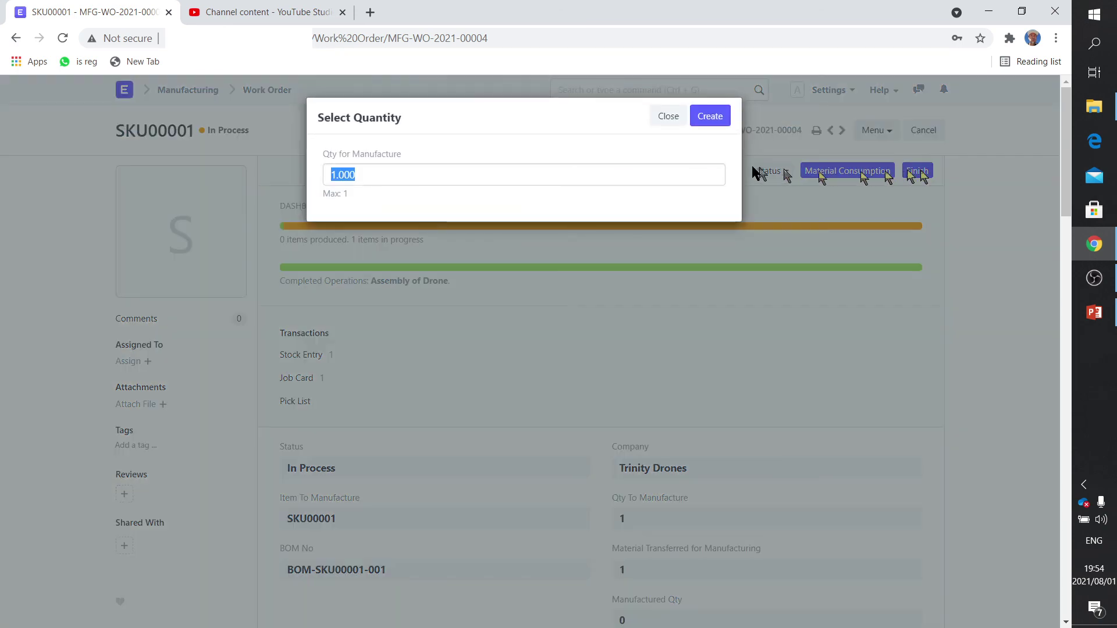
left_click(710, 116)
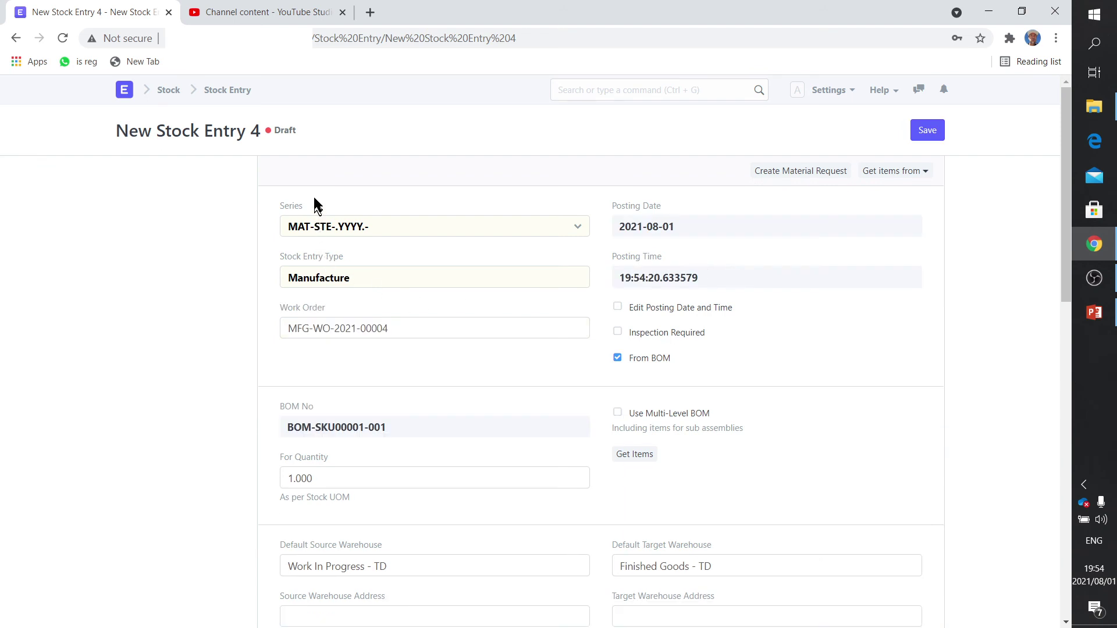
scroll(369, 417, "down", 1)
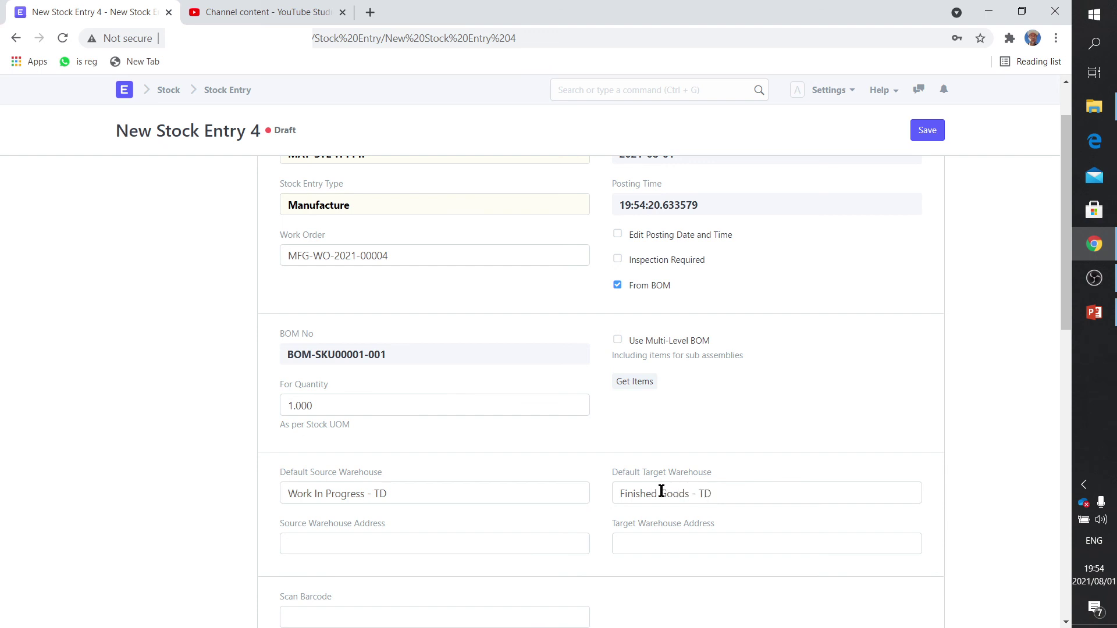
left_click(927, 132)
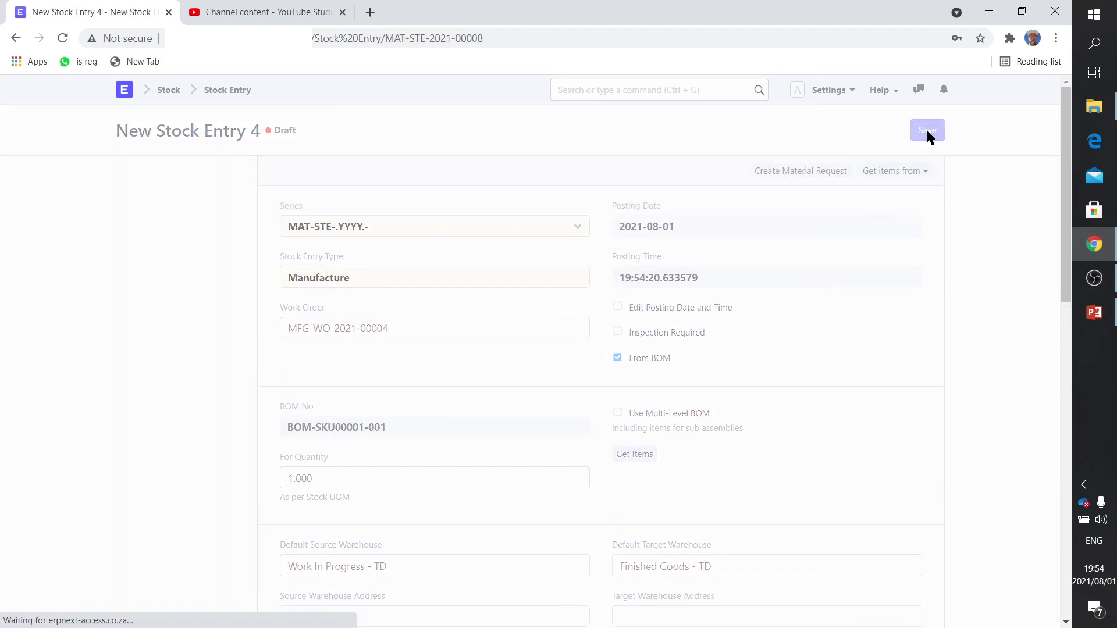
left_click(928, 133)
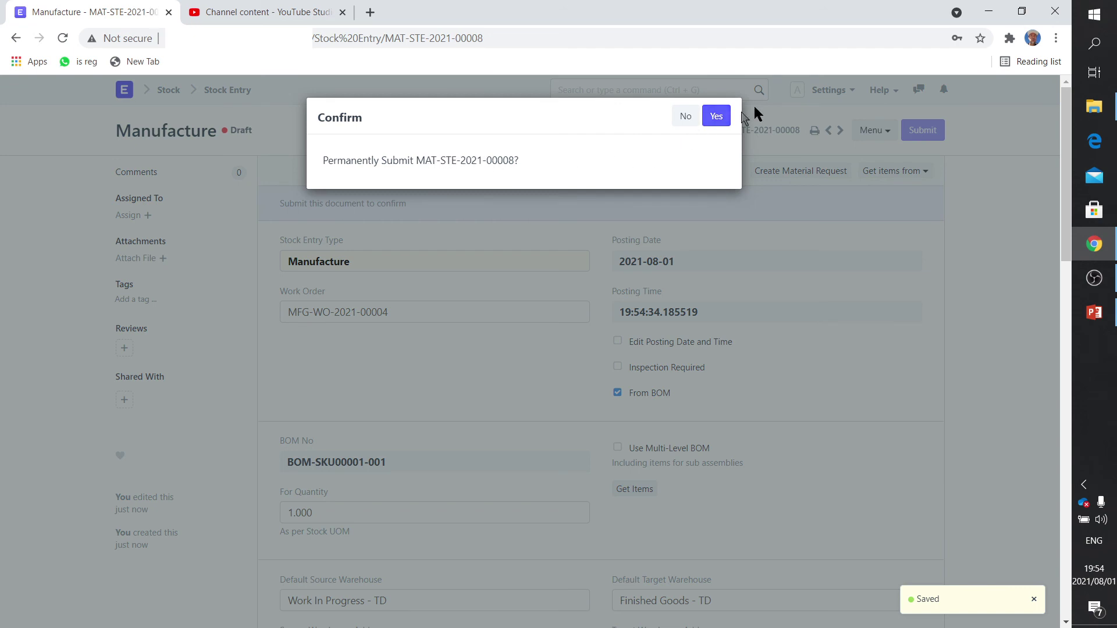
left_click(717, 121)
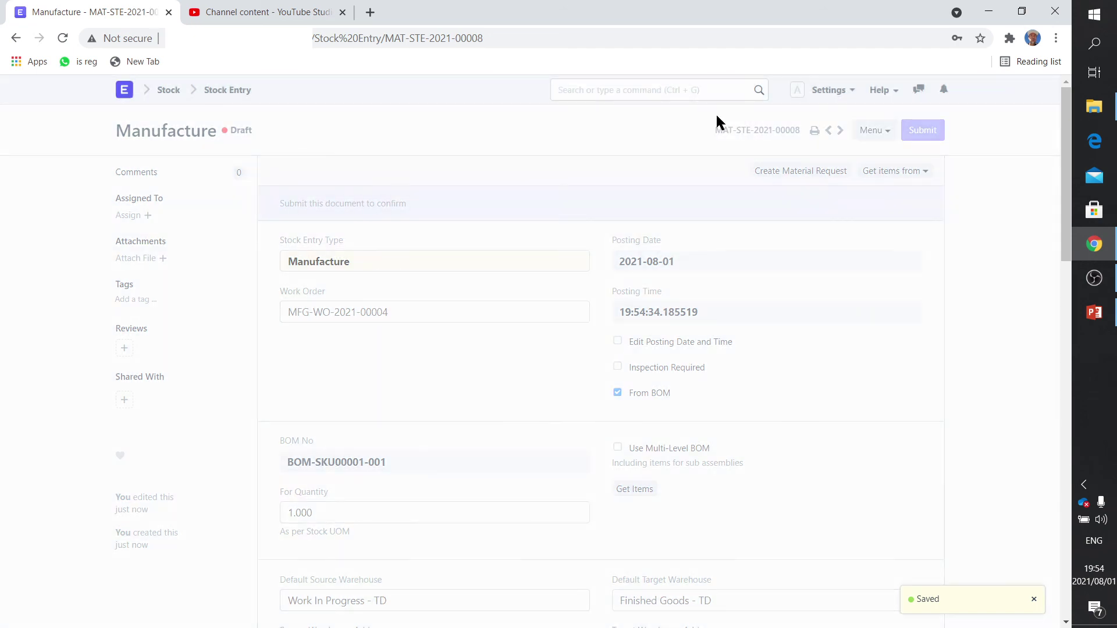
Step: Open the Stock Balance report from the Stock module and rebuild it for Work In Progress - TD
left_click(171, 93)
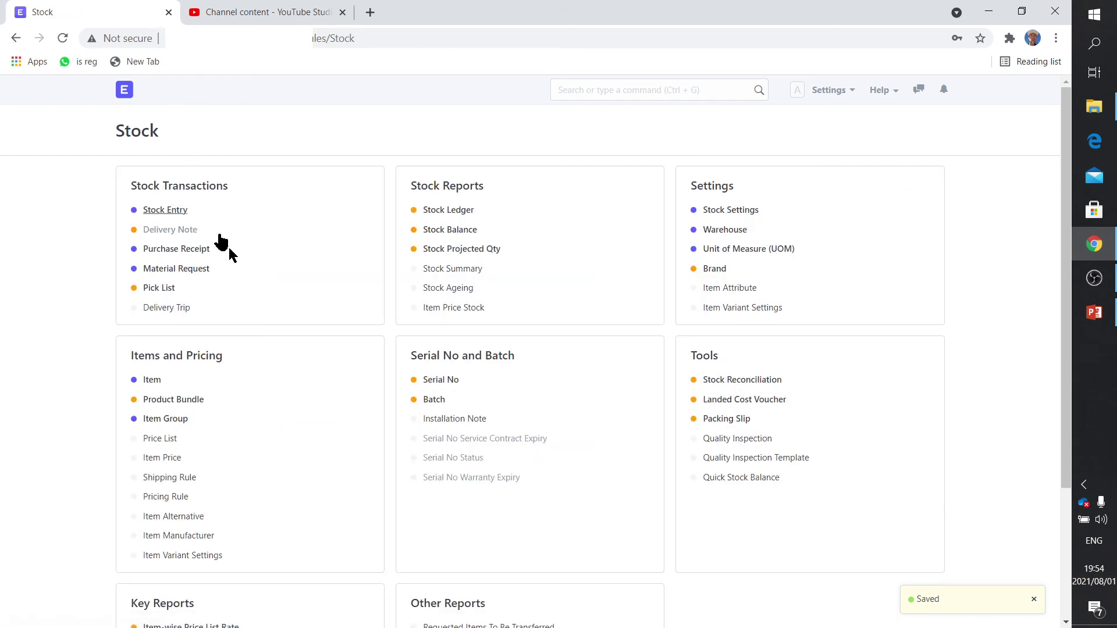
left_click(464, 230)
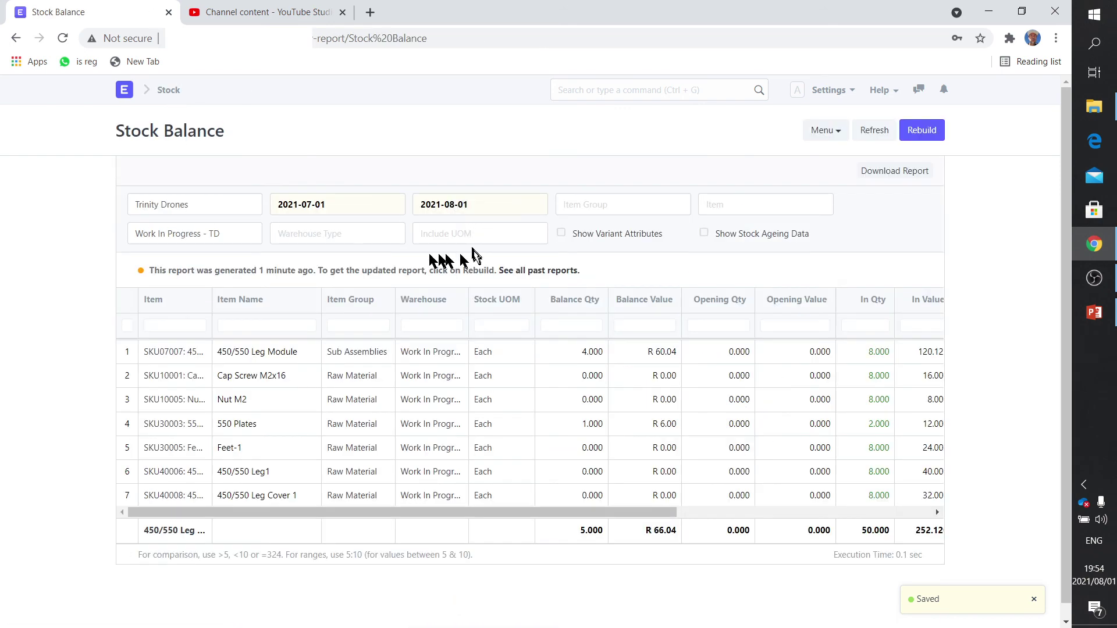
left_click(920, 131)
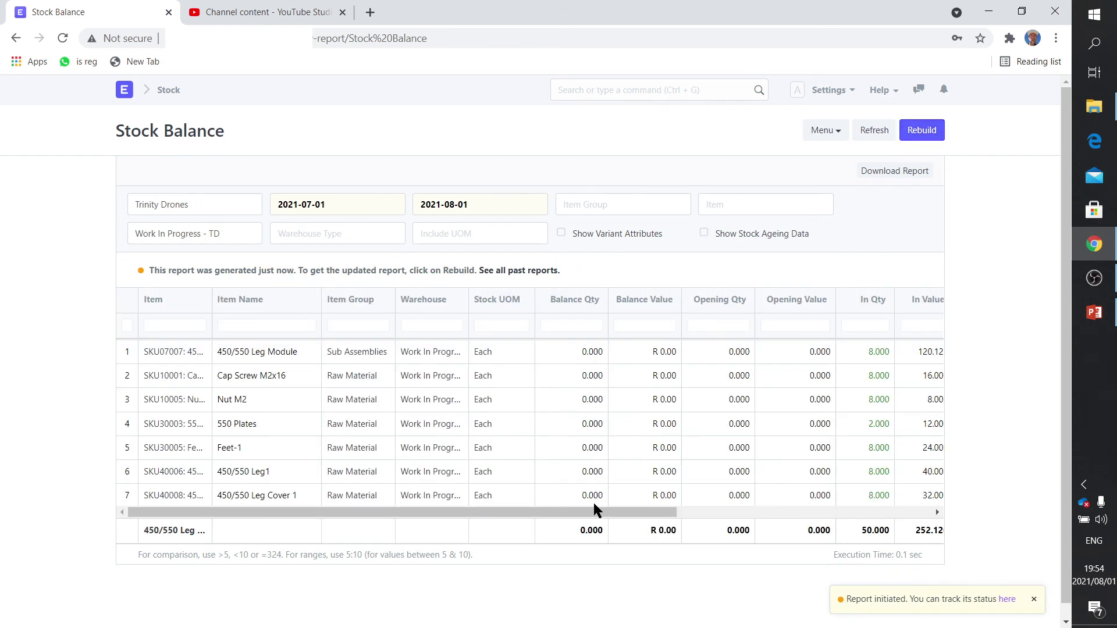
Step: Switch the Stock Balance warehouse filter to Finished Goods - TD and generate a new report
left_click_drag(227, 239, 82, 235)
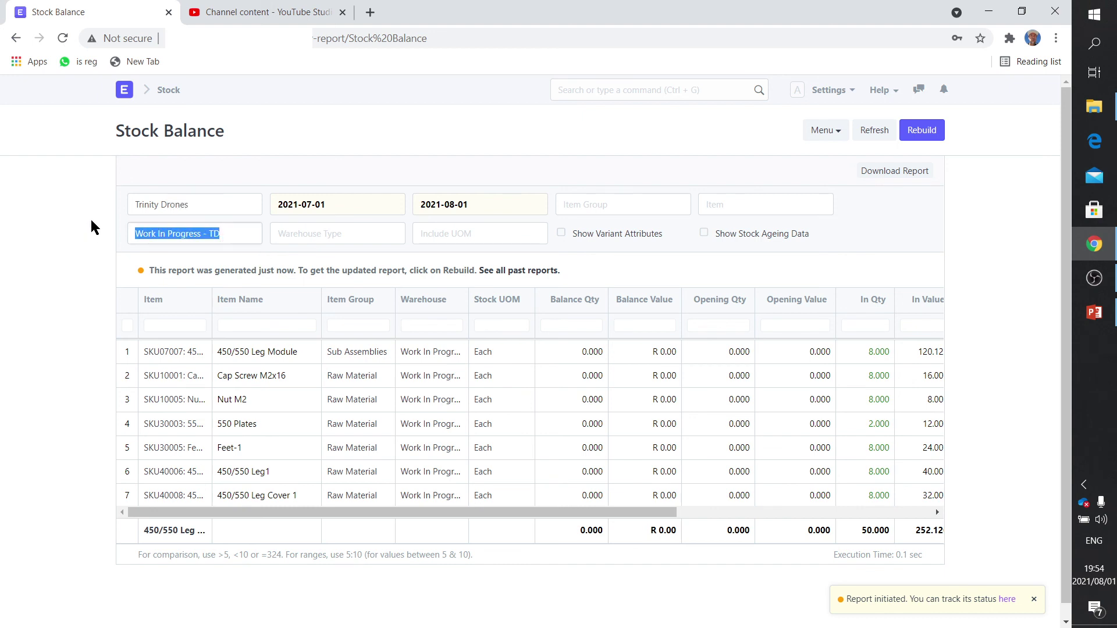
type("finis")
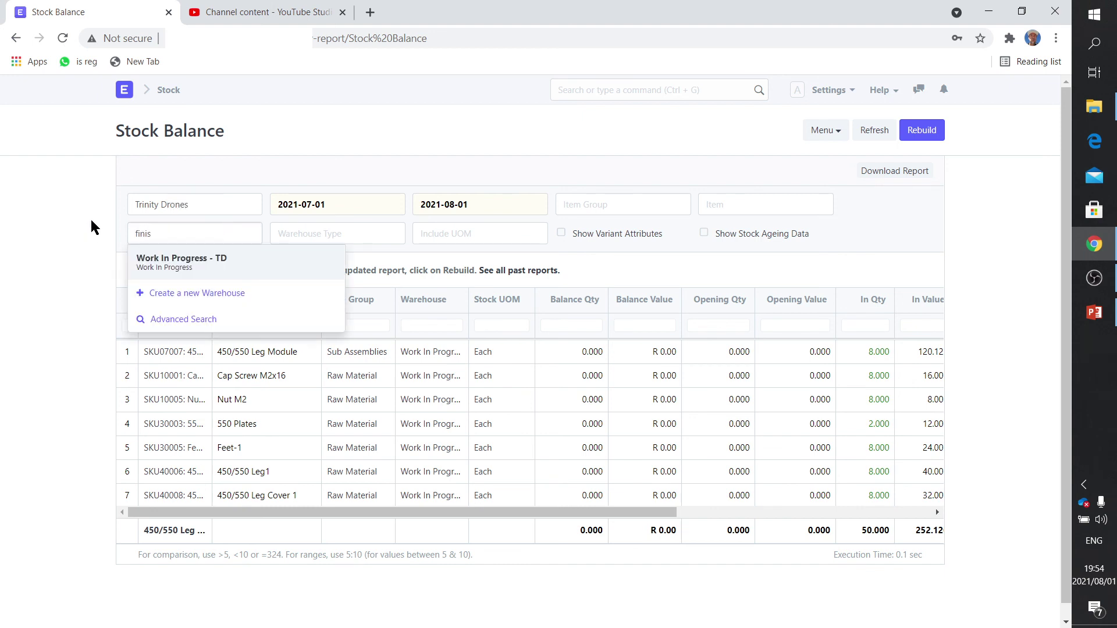
left_click(156, 258)
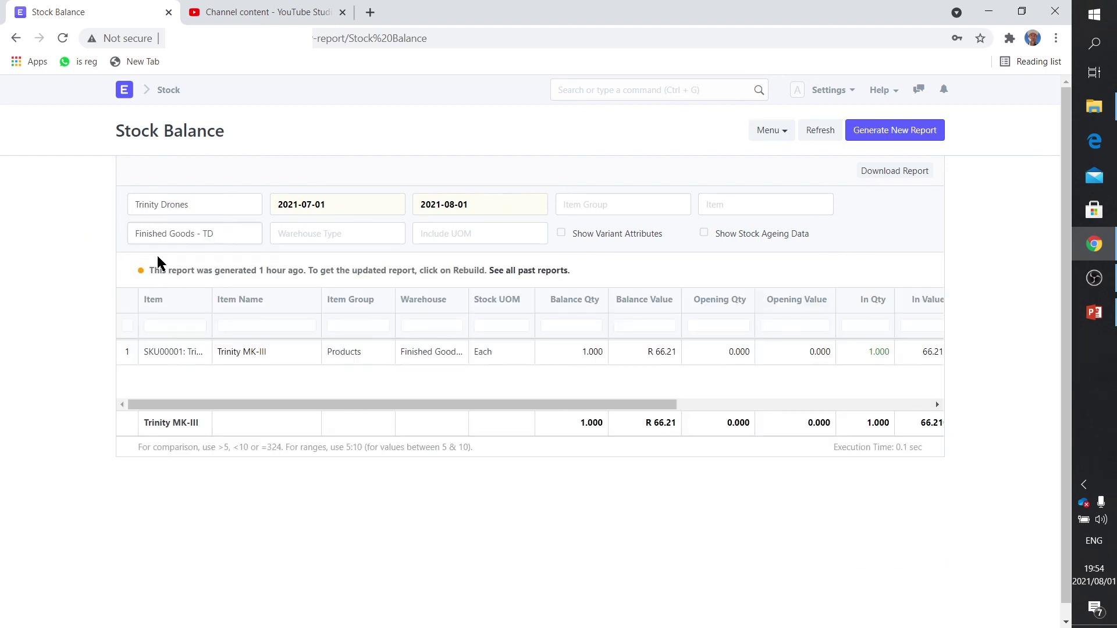
left_click(879, 134)
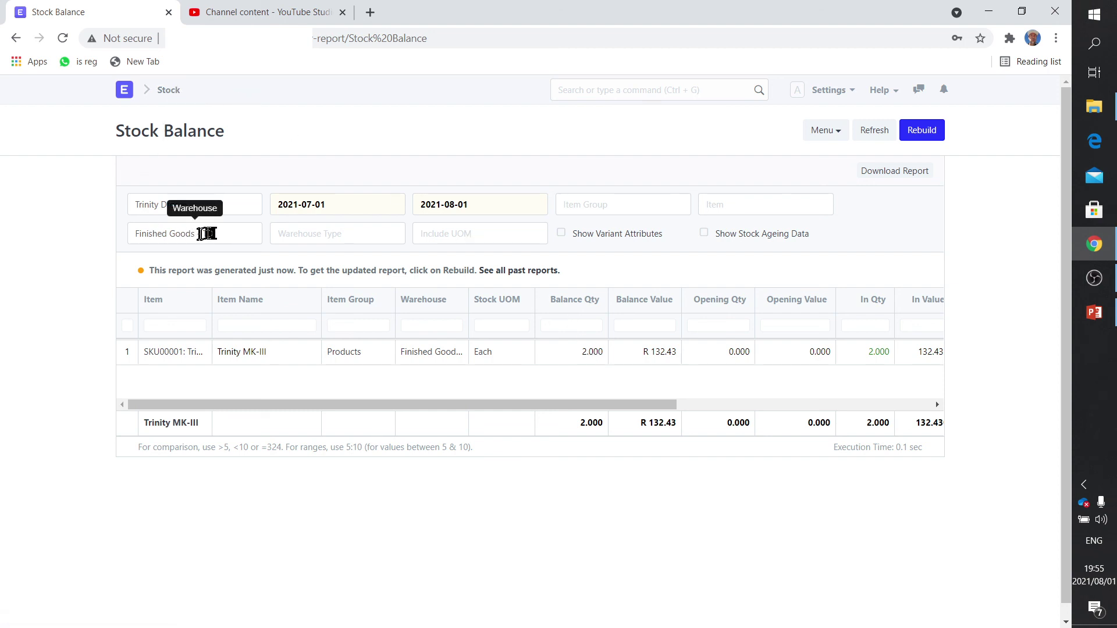
Step: Change the Stock Balance warehouse filter to Stores - TD to review the raw material balances
left_click_drag(218, 233, 134, 233)
key("BackSpace")
type("stor")
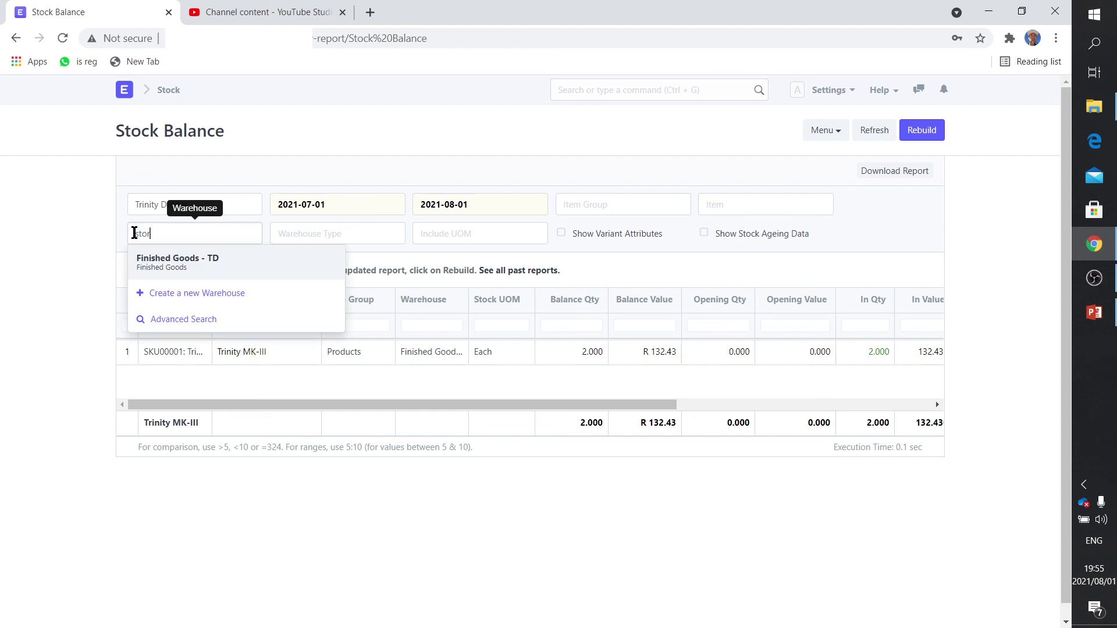
left_click(152, 260)
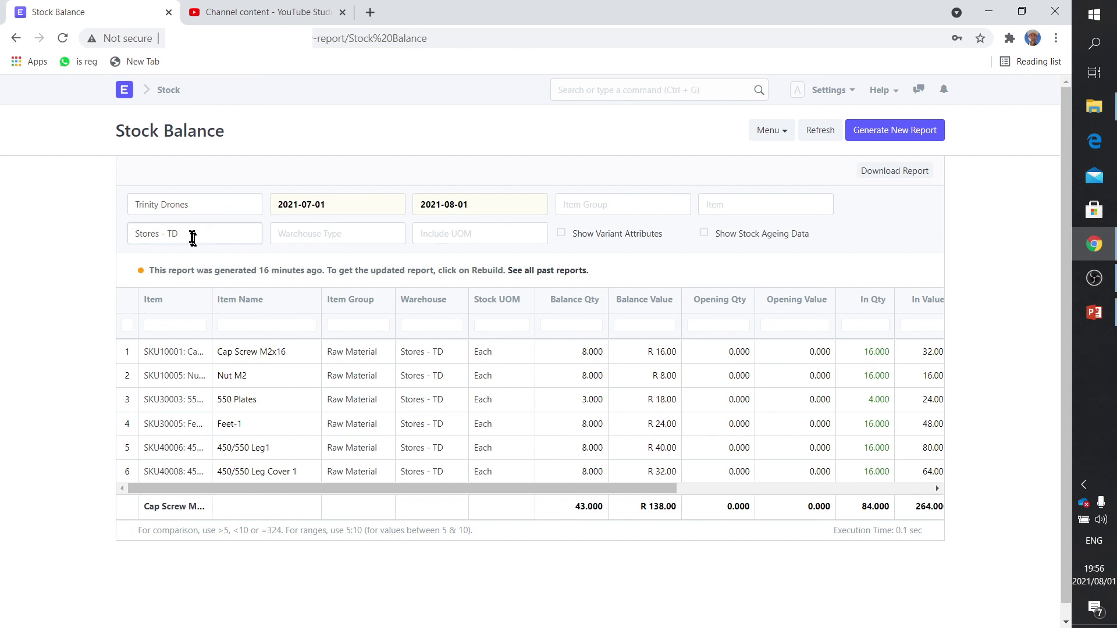
Step: Set the warehouse filter back to Finished Goods - TD to review the Trinity MK-III balance, then return to the home page
left_click_drag(190, 233, 89, 229)
key("BackSpace")
type("fini")
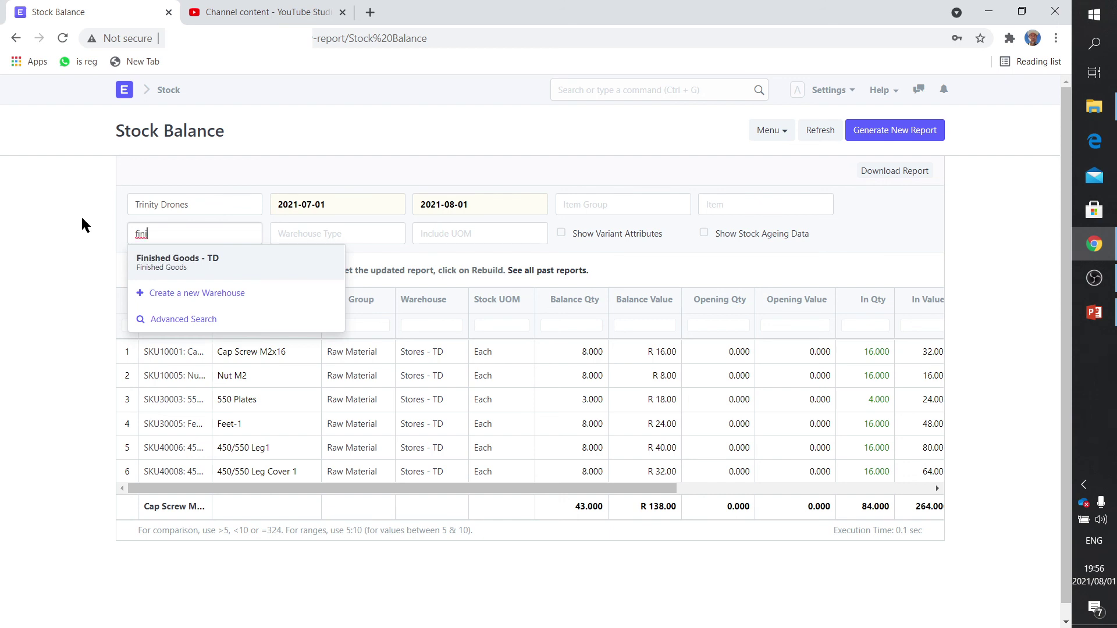
left_click(152, 263)
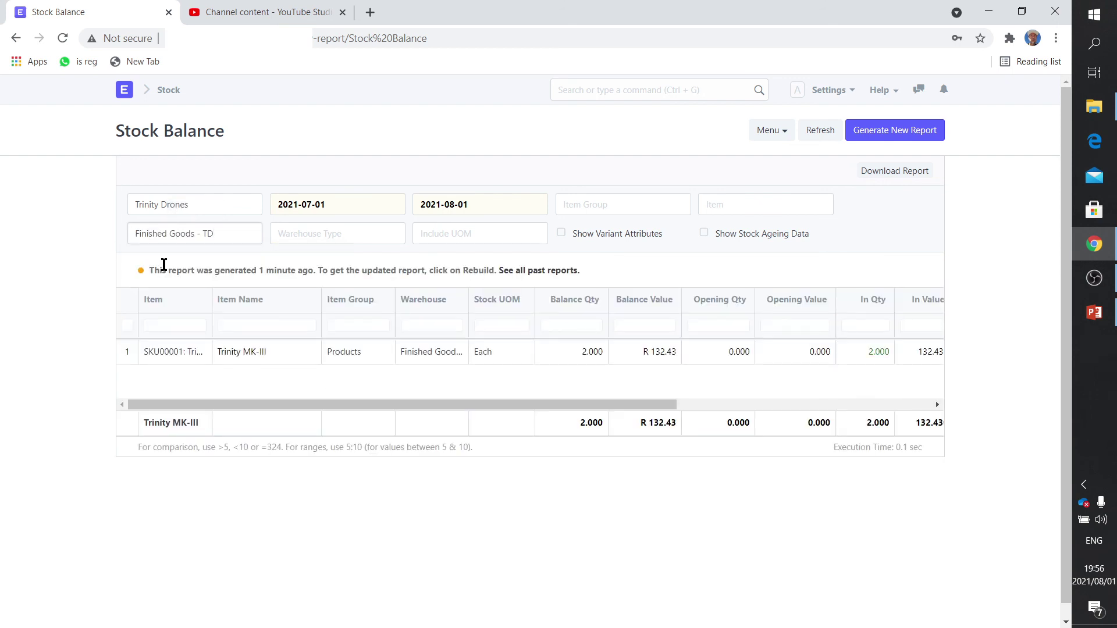
left_click(125, 93)
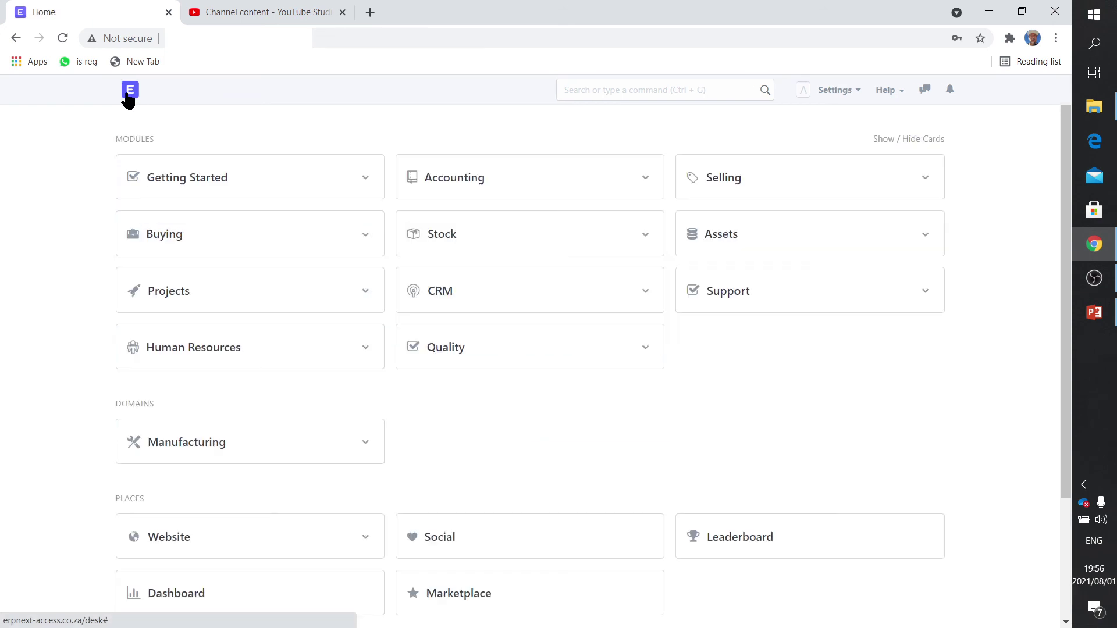